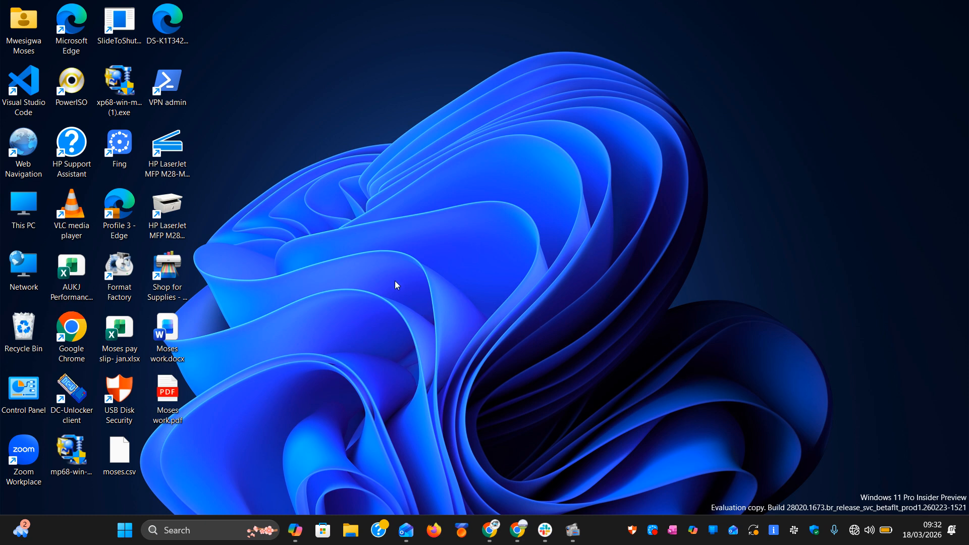
{"action": "right_click", "coordinate": [325, 204]}
{"action": "left_click", "coordinate": [364, 259]}
{"action": "right_click", "coordinate": [360, 253]}
{"action": "left_click", "coordinate": [393, 305]}
{"action": "right_click", "coordinate": [372, 132]}
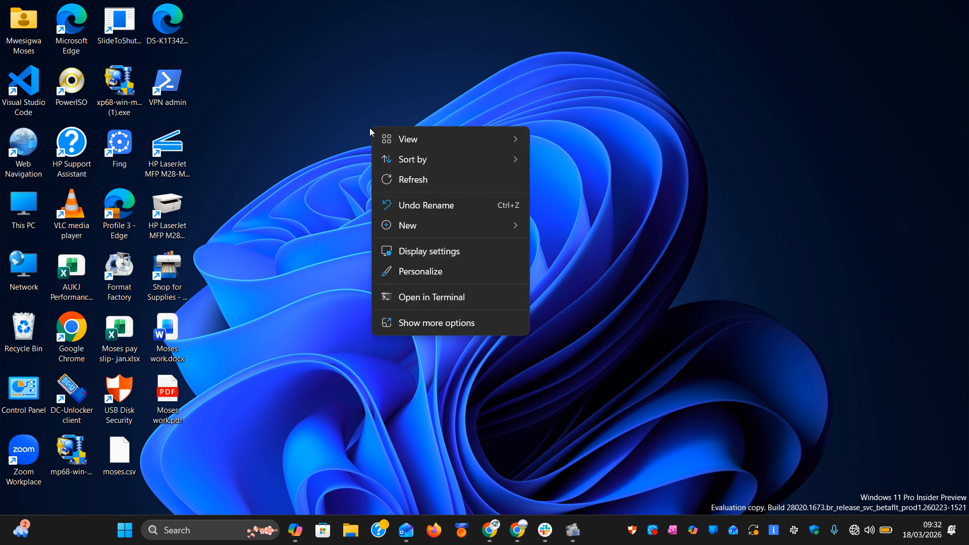
{"action": "left_click", "coordinate": [396, 181]}
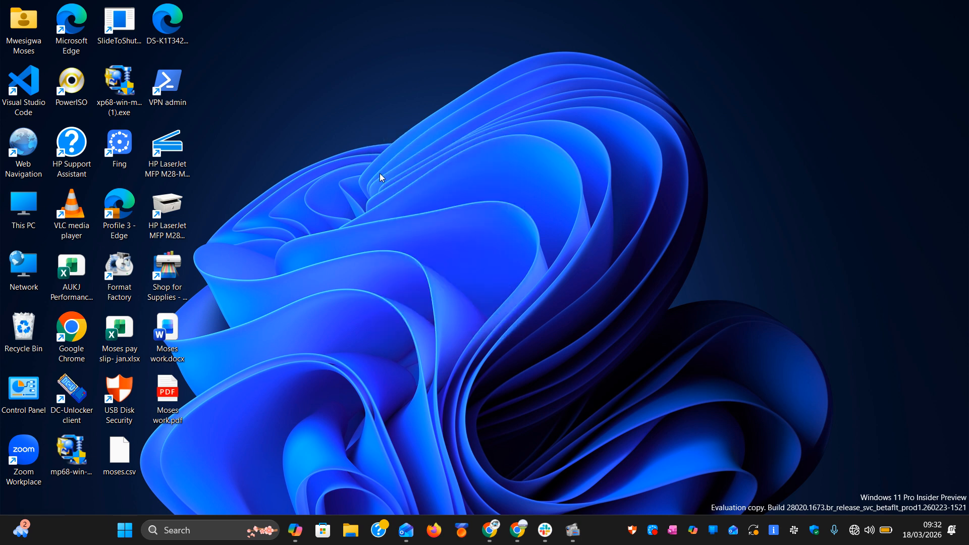
{"action": "right_click", "coordinate": [379, 175]}
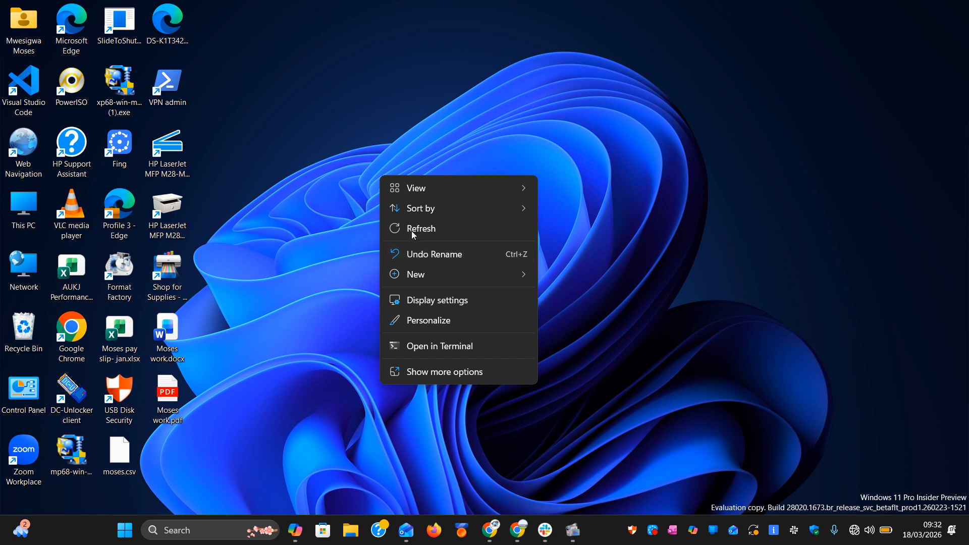
{"action": "left_click", "coordinate": [414, 231]}
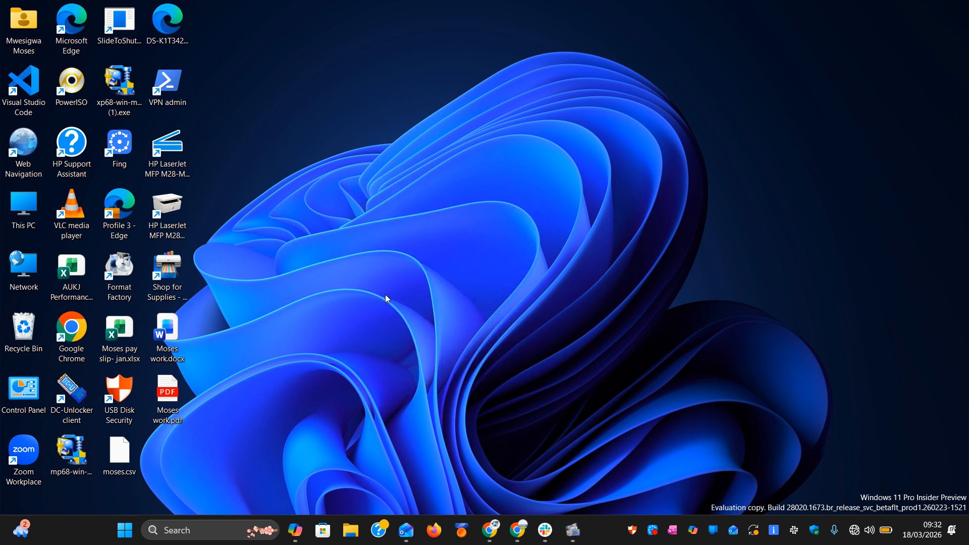
{"action": "right_click", "coordinate": [312, 196]}
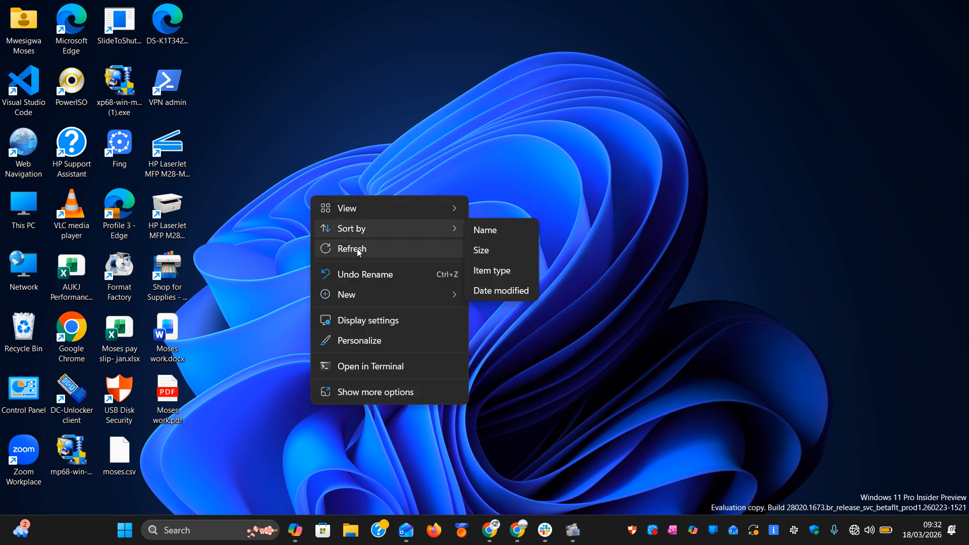
{"action": "left_click", "coordinate": [358, 252]}
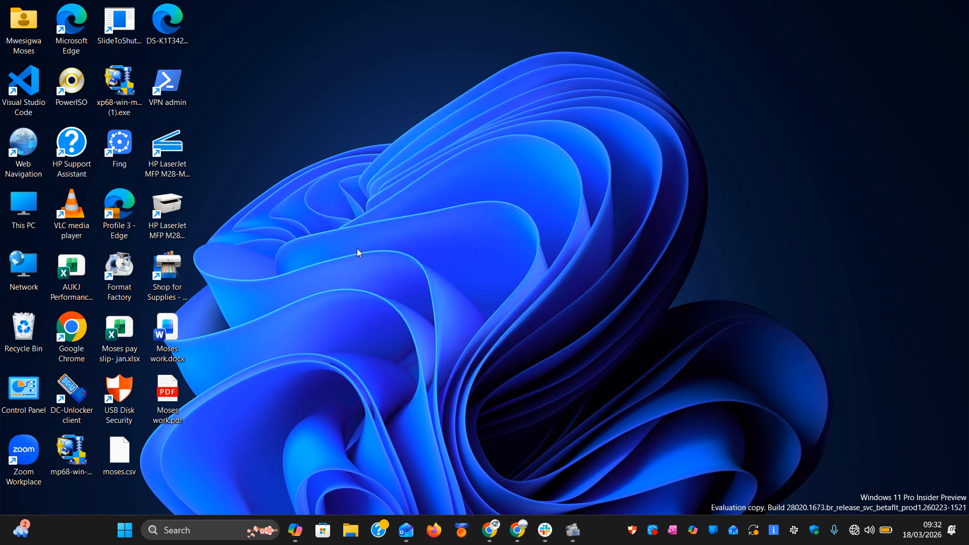
{"action": "right_click", "coordinate": [286, 158]}
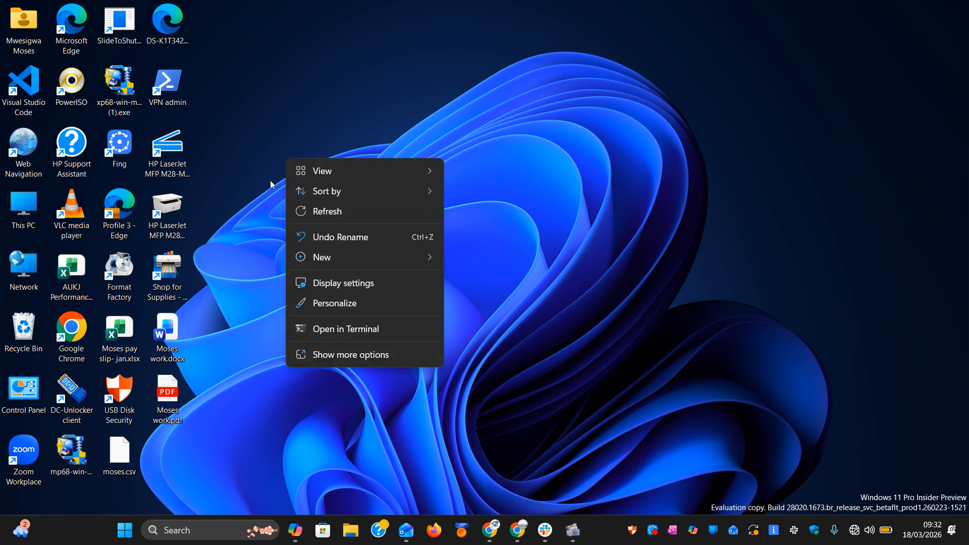
{"action": "left_click", "coordinate": [300, 211]}
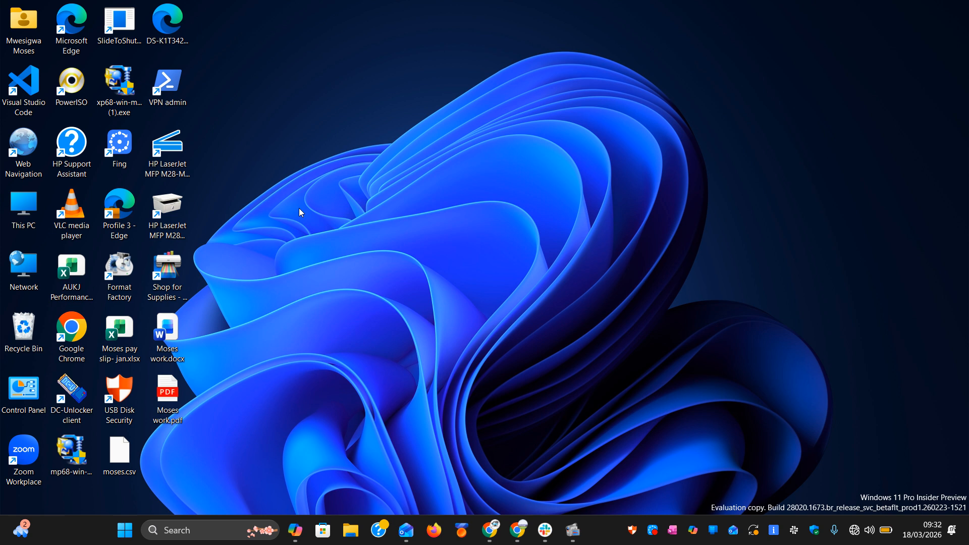
{"action": "right_click", "coordinate": [404, 262]}
{"action": "left_click", "coordinate": [445, 301]}
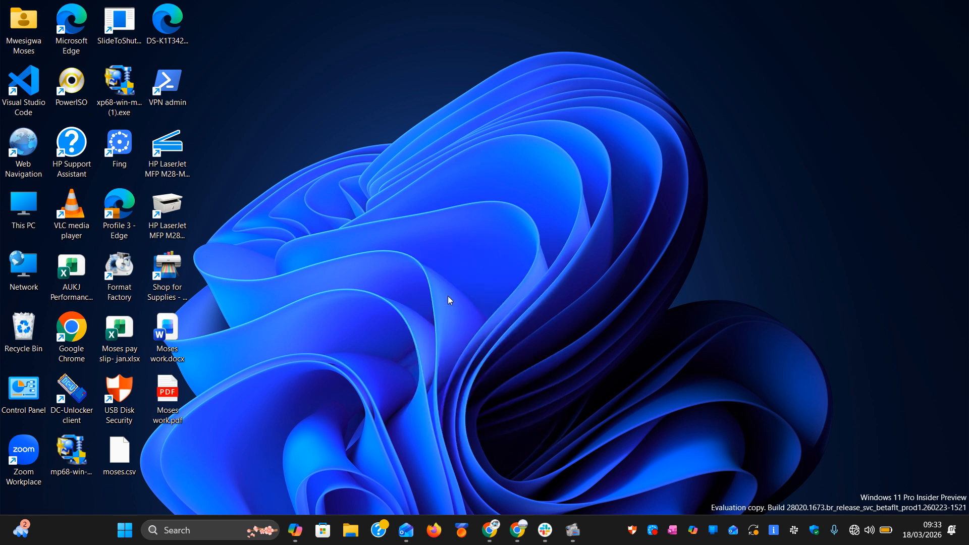
{"action": "right_click", "coordinate": [376, 189]}
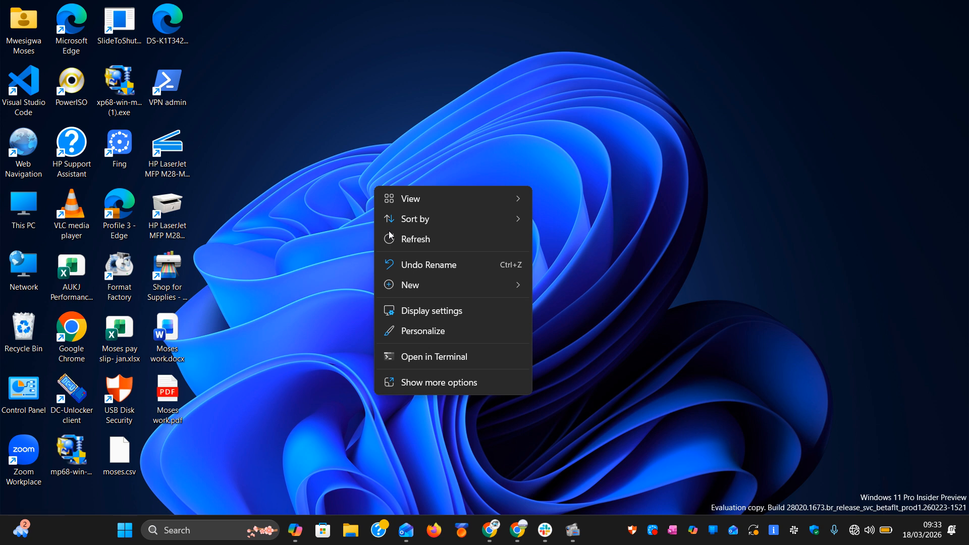
{"action": "left_click", "coordinate": [392, 238]}
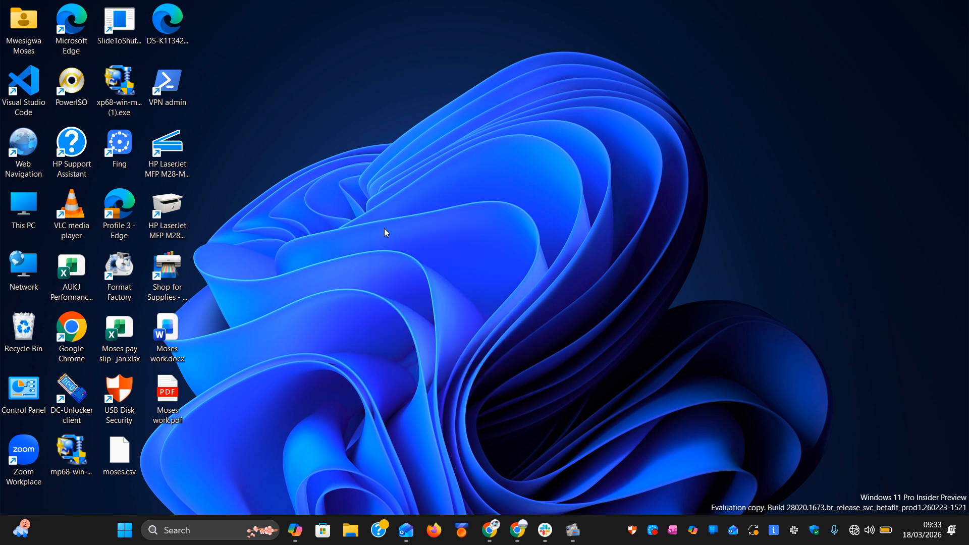
{"action": "left_click", "coordinate": [225, 528]}
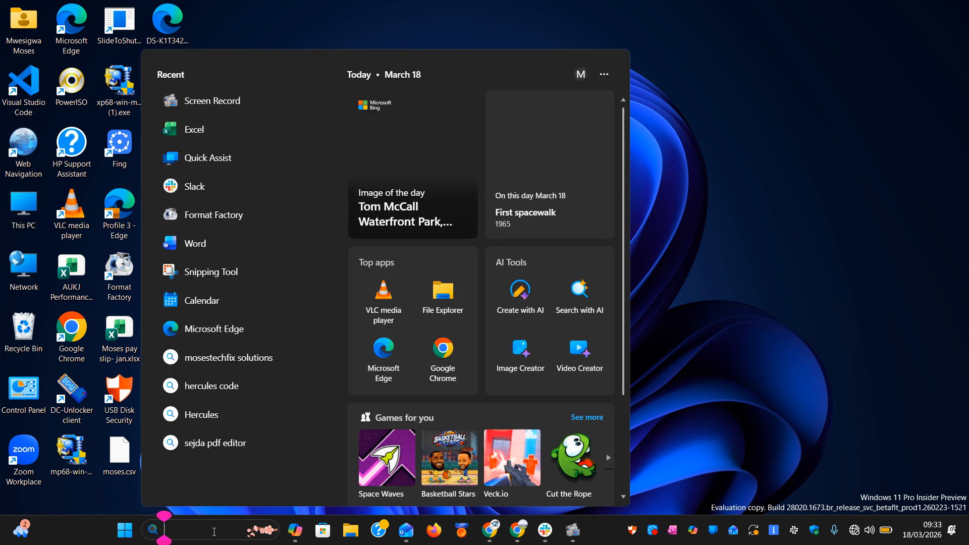
{"action": "left_click", "coordinate": [654, 107]}
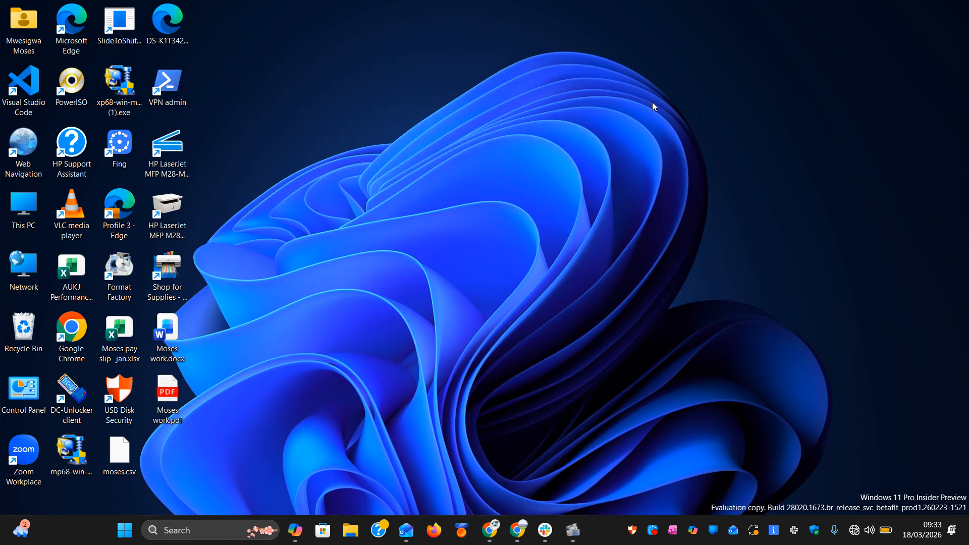
Step: View the item types that can be created on the desktop, including Microsoft Excel Worksheet, without creating one
{"action": "right_click", "coordinate": [653, 103]}
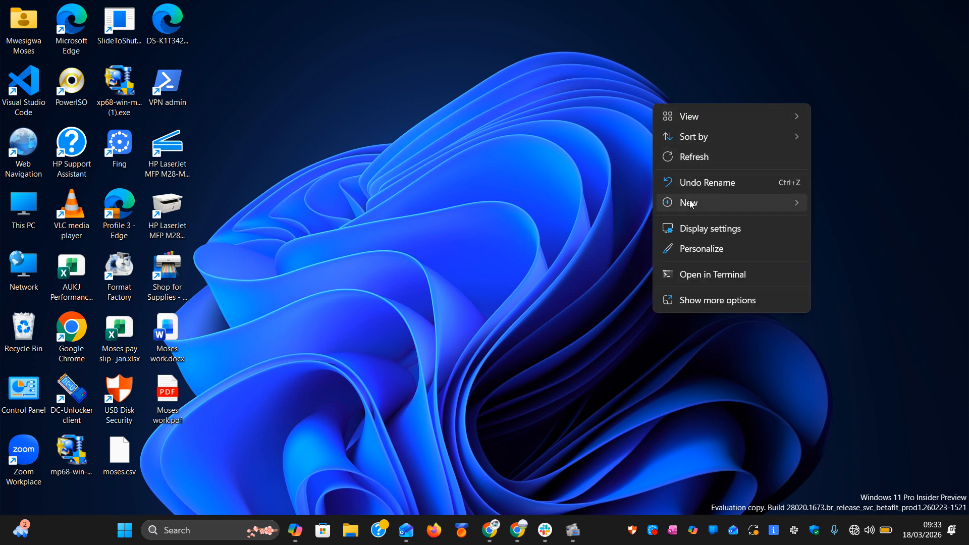
{"action": "mouse_move", "coordinate": [704, 207]}
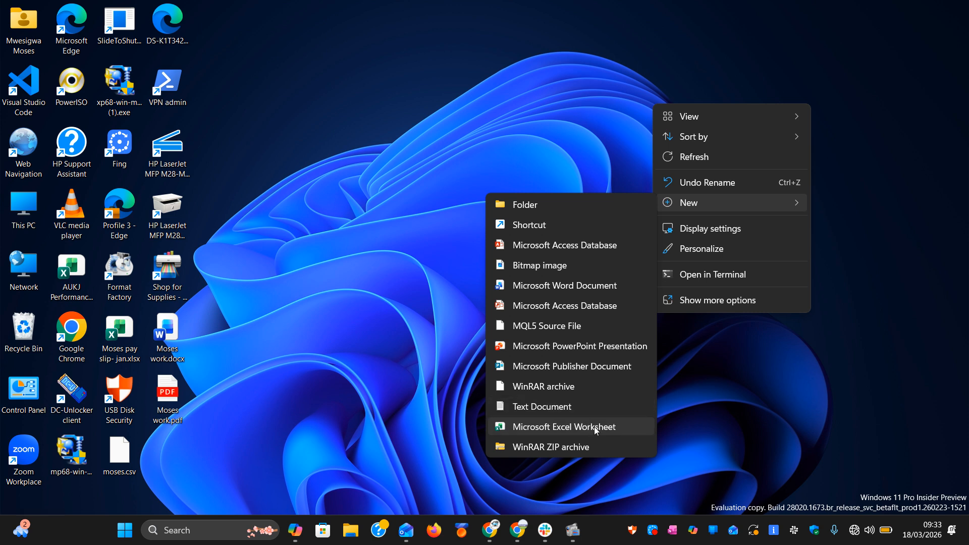
{"action": "left_click", "coordinate": [263, 174]}
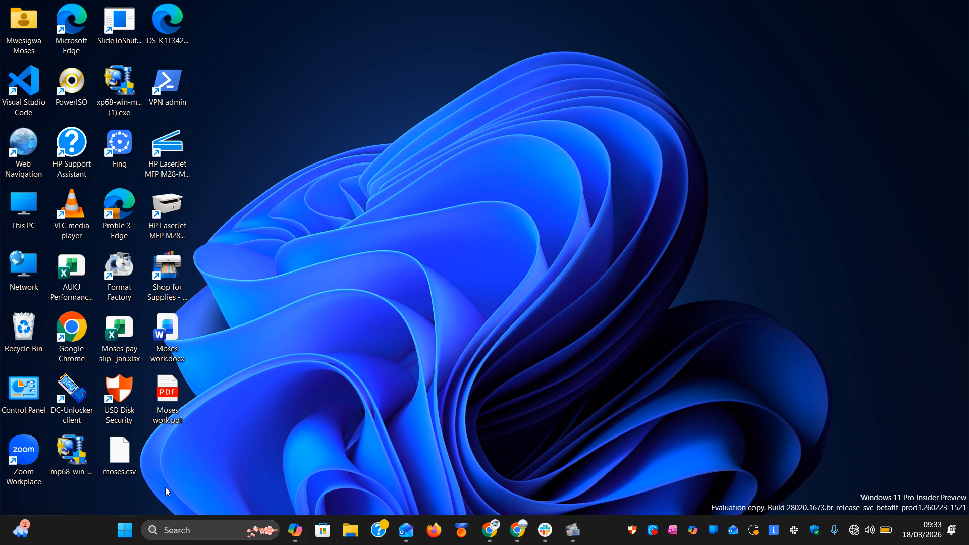
Step: Search Windows for "excel" and launch the Excel app
{"action": "left_click", "coordinate": [193, 531]}
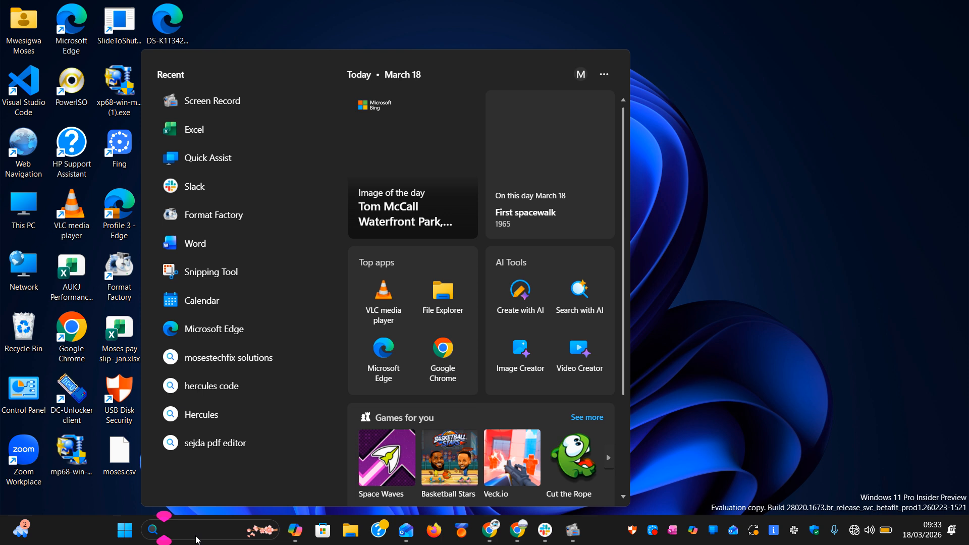
{"action": "type", "text": "excel"}
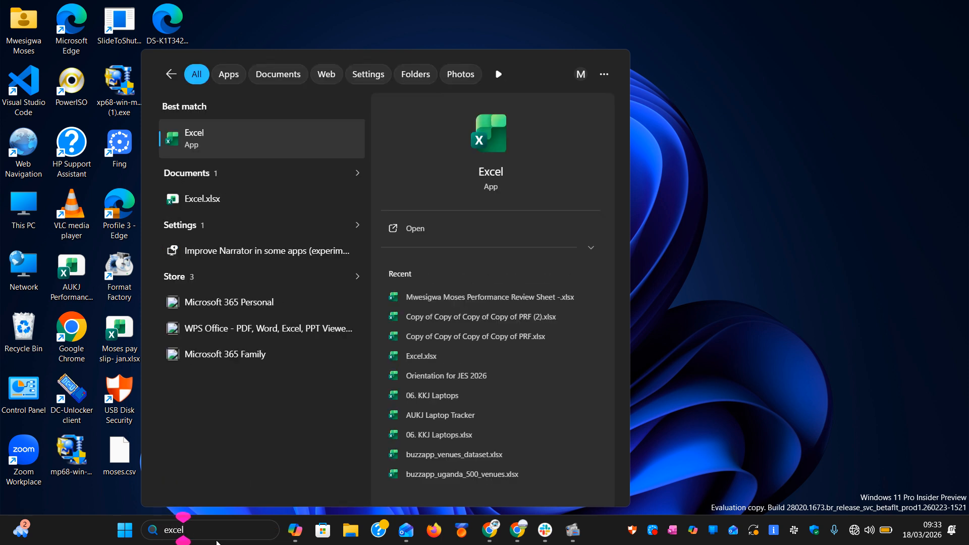
{"action": "left_click", "coordinate": [216, 137]}
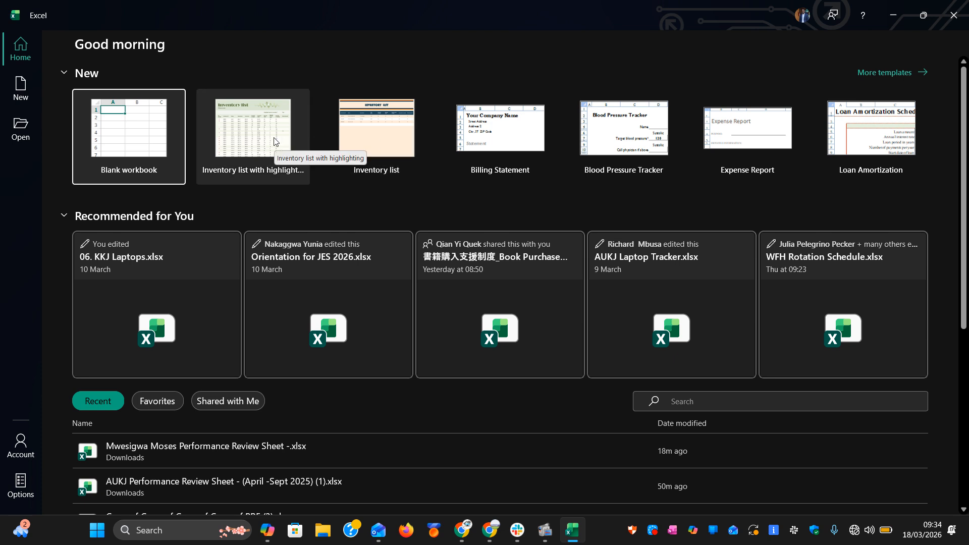
Step: Look over the full template gallery and its online template search, and return to the start page
{"action": "left_click", "coordinate": [891, 76]}
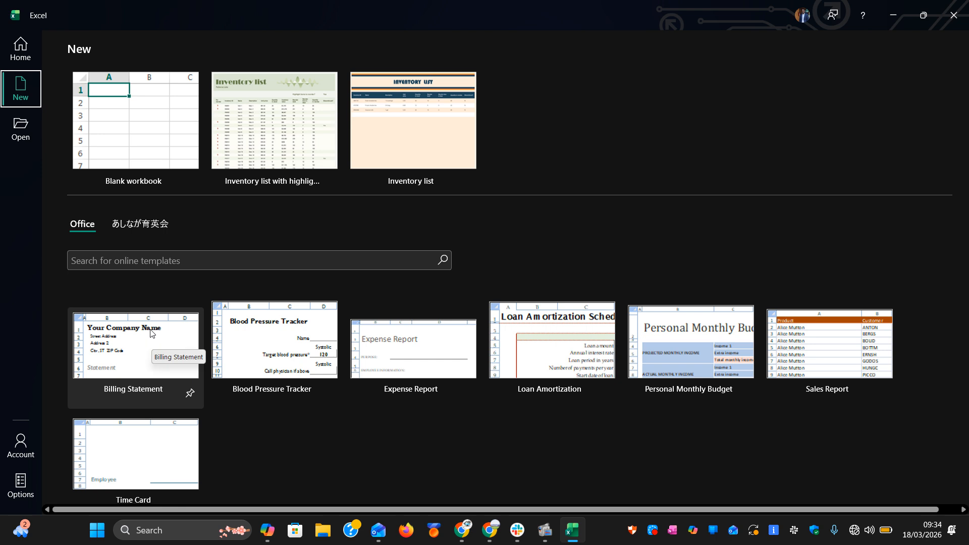
{"action": "left_click", "coordinate": [232, 261]}
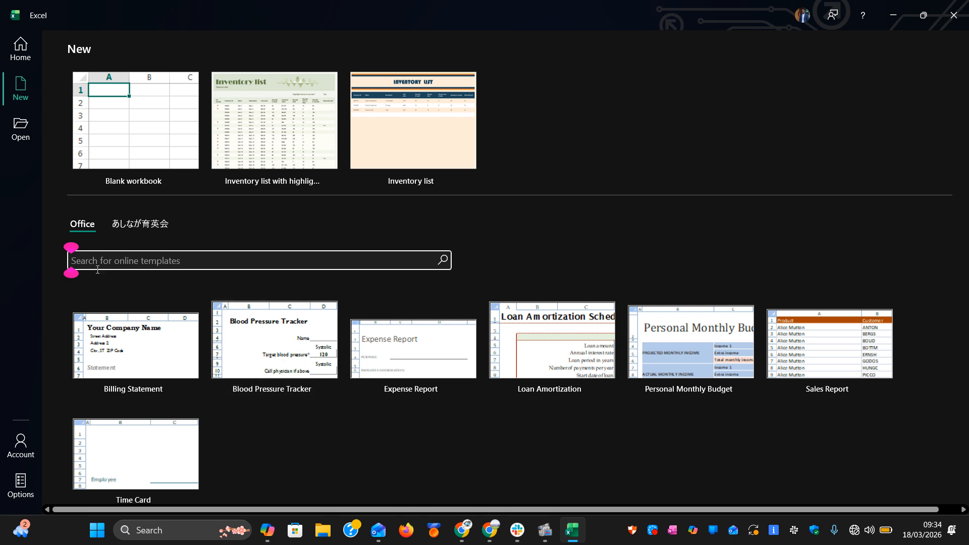
{"action": "left_click", "coordinate": [18, 57]}
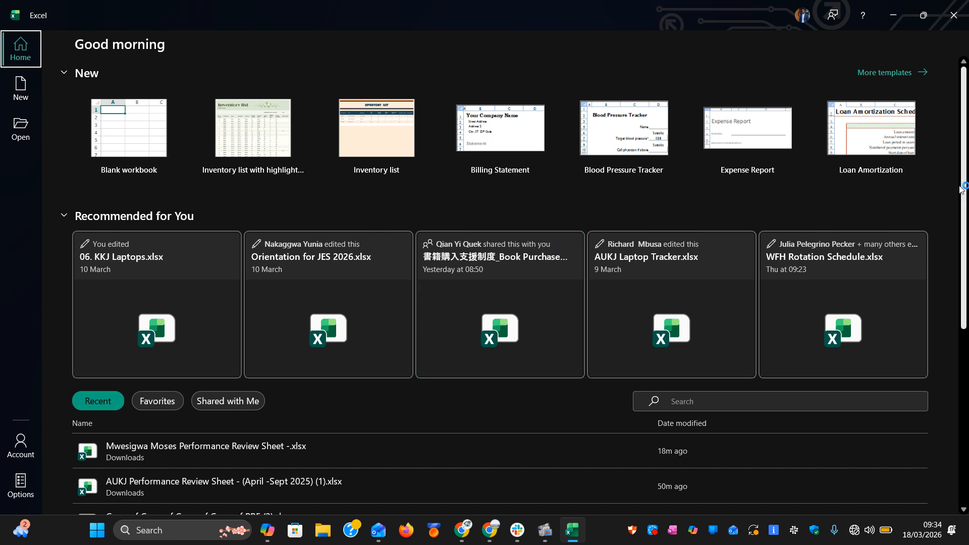
Step: Examine the start page's templates, recommended files and list of recent workbooks
{"action": "left_click_drag", "start_coordinate": [960, 189], "coordinate": [966, 371]}
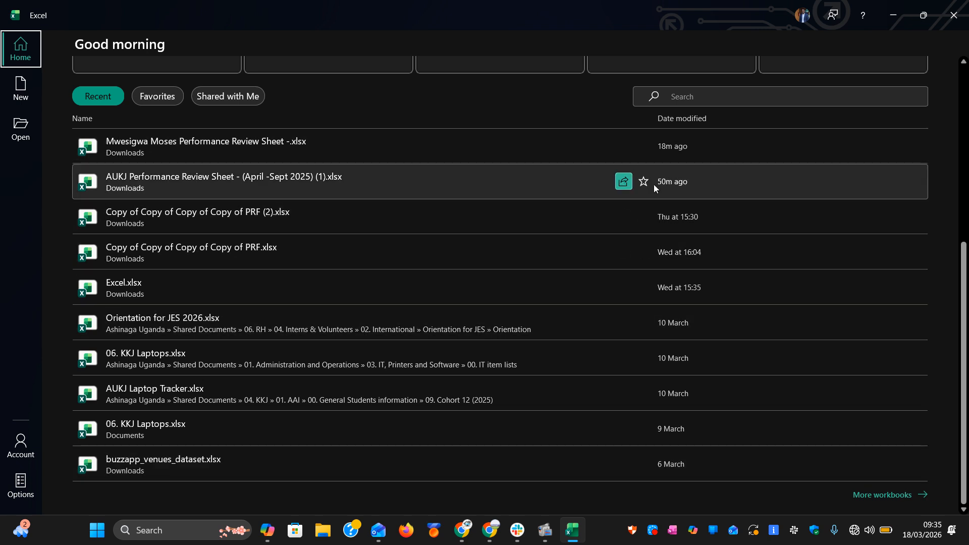
{"action": "scroll", "coordinate": [948, 319], "scroll_direction": "up", "scroll_amount": 3}
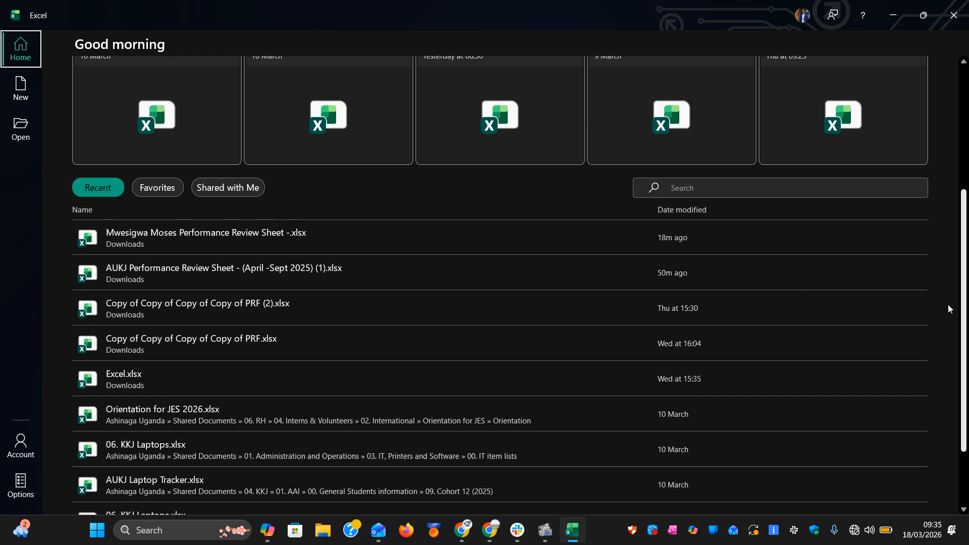
{"action": "scroll", "coordinate": [938, 277], "scroll_direction": "up", "scroll_amount": 4}
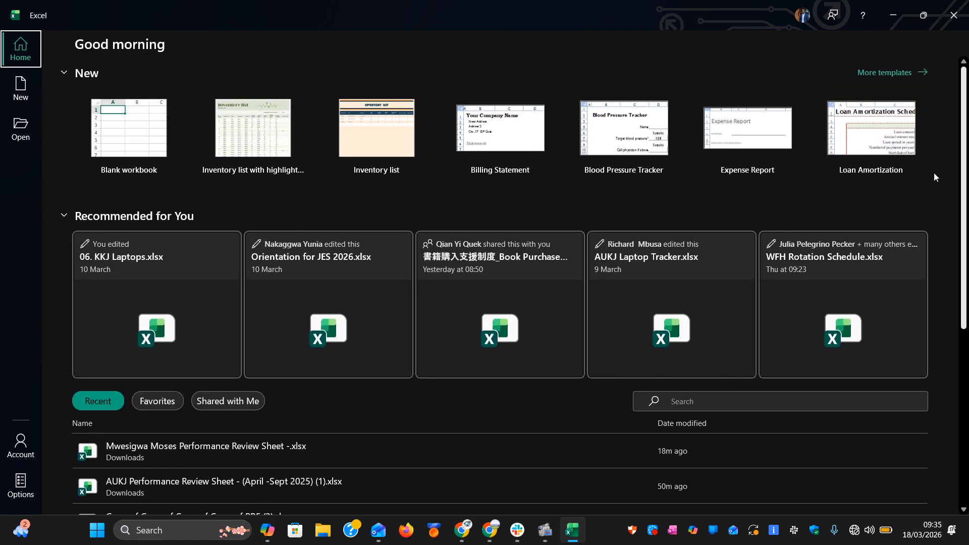
{"action": "scroll", "coordinate": [933, 177], "scroll_direction": "down", "scroll_amount": 3}
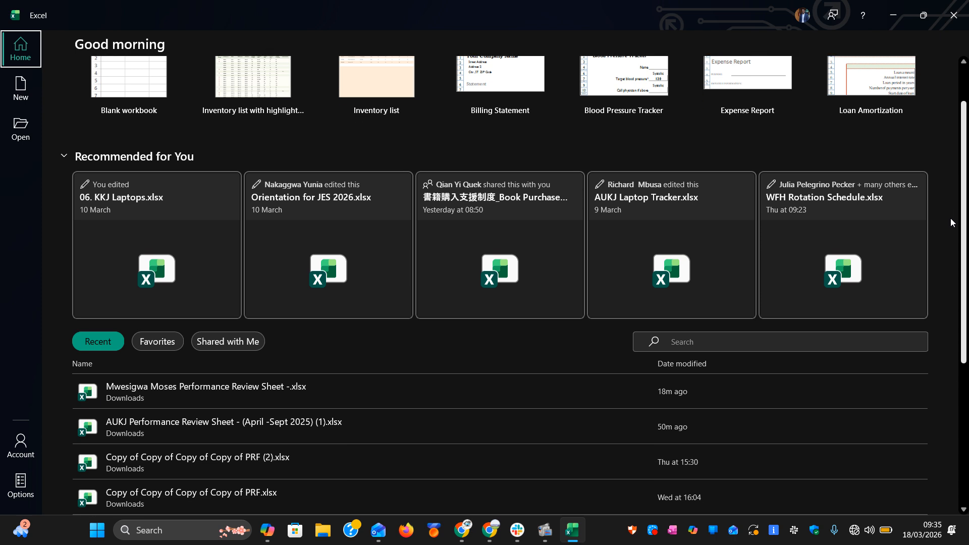
{"action": "left_click_drag", "start_coordinate": [960, 252], "coordinate": [968, 361]}
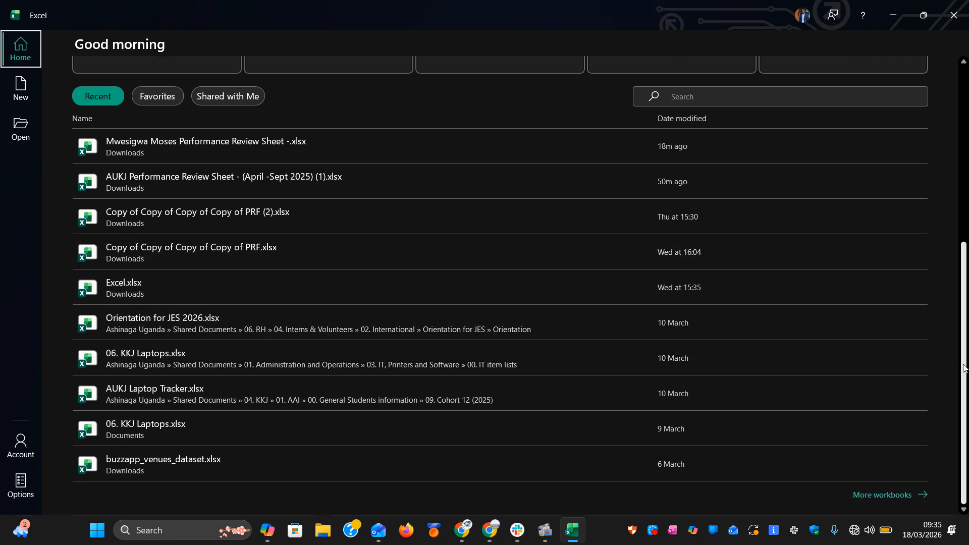
{"action": "left_click_drag", "start_coordinate": [963, 355], "coordinate": [964, 261]}
{"action": "scroll", "coordinate": [949, 210], "scroll_direction": "up", "scroll_amount": 3}
{"action": "scroll", "coordinate": [949, 212], "scroll_direction": "down", "scroll_amount": 2}
{"action": "scroll", "coordinate": [952, 219], "scroll_direction": "up", "scroll_amount": 2}
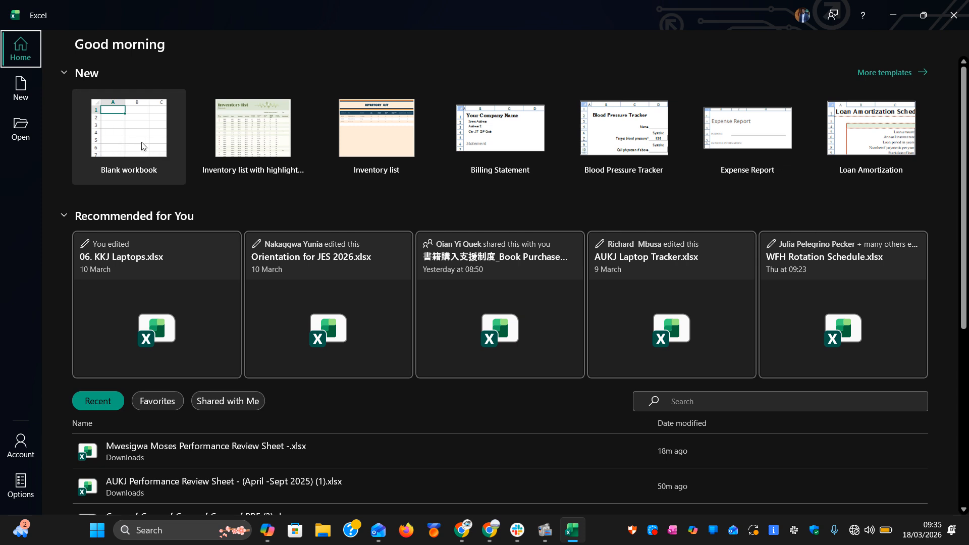
Step: Create a new blank workbook
{"action": "left_click", "coordinate": [130, 132]}
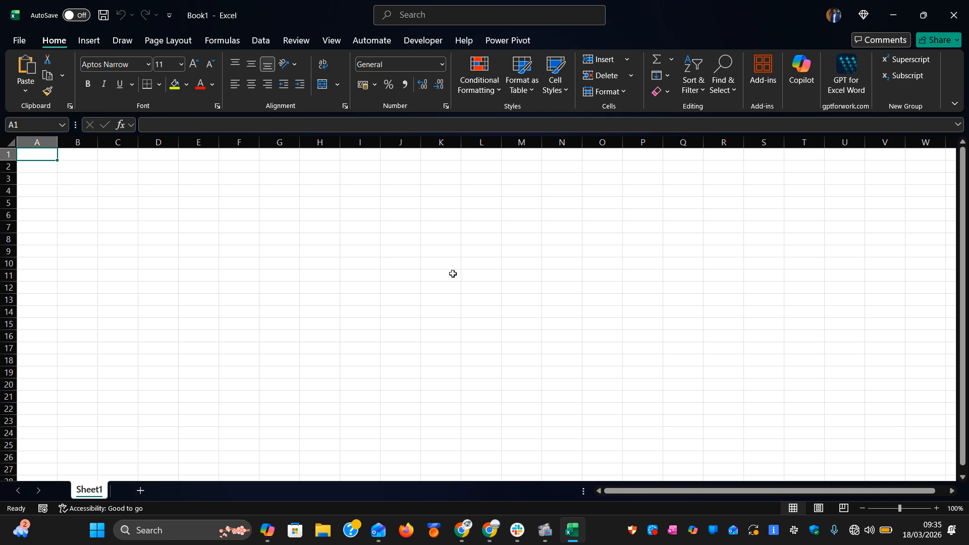
{"action": "left_click", "coordinate": [370, 260]}
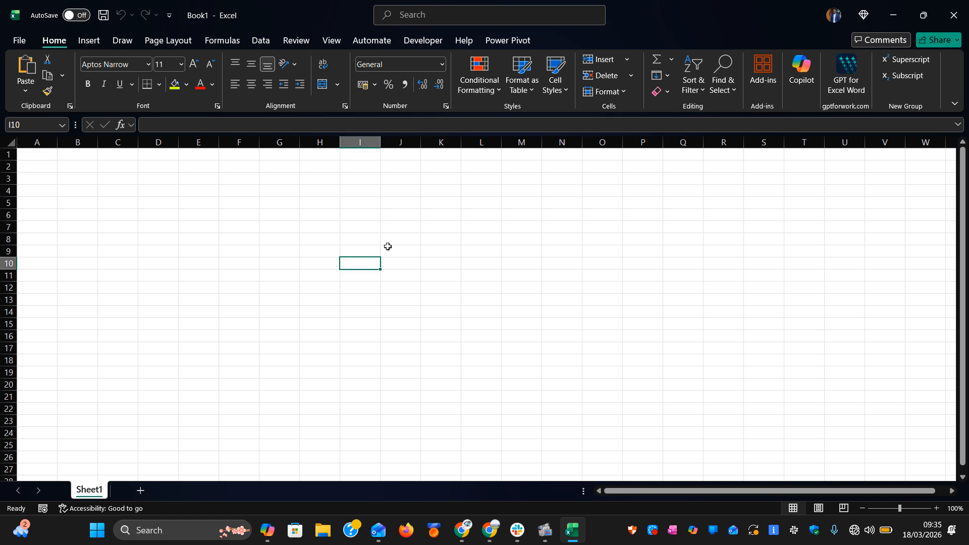
{"action": "left_click", "coordinate": [329, 210]}
{"action": "left_click", "coordinate": [333, 224]}
{"action": "left_click", "coordinate": [231, 233]}
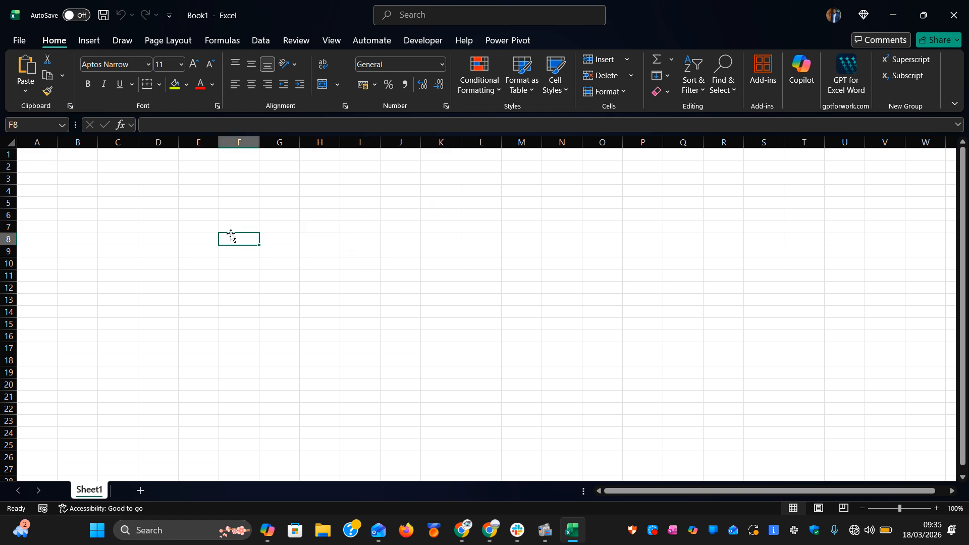
{"action": "left_click", "coordinate": [331, 218]}
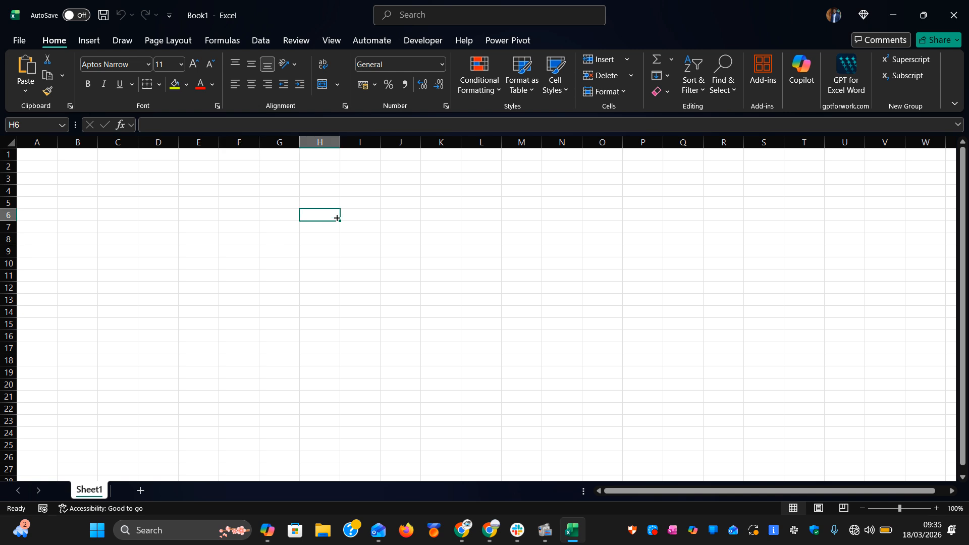
{"action": "left_click", "coordinate": [462, 170]}
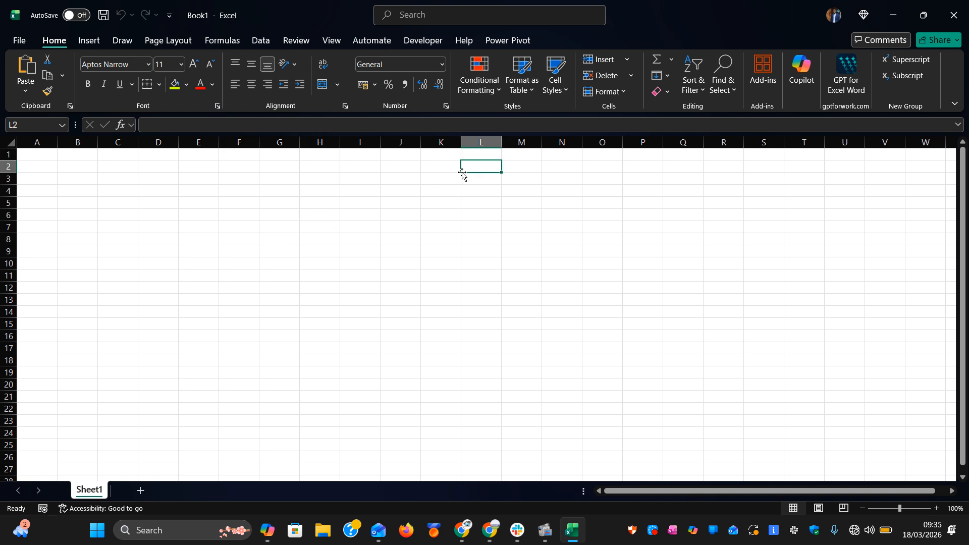
{"action": "left_click", "coordinate": [331, 202]}
{"action": "left_click", "coordinate": [535, 308]}
{"action": "left_click", "coordinate": [347, 212]}
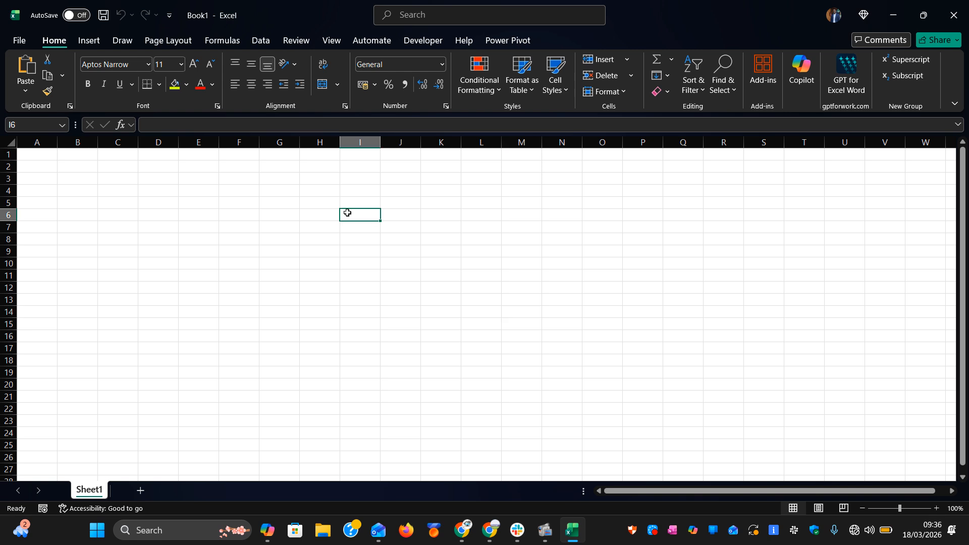
{"action": "left_click", "coordinate": [509, 220]}
{"action": "left_click", "coordinate": [465, 294]}
{"action": "left_click", "coordinate": [373, 256]}
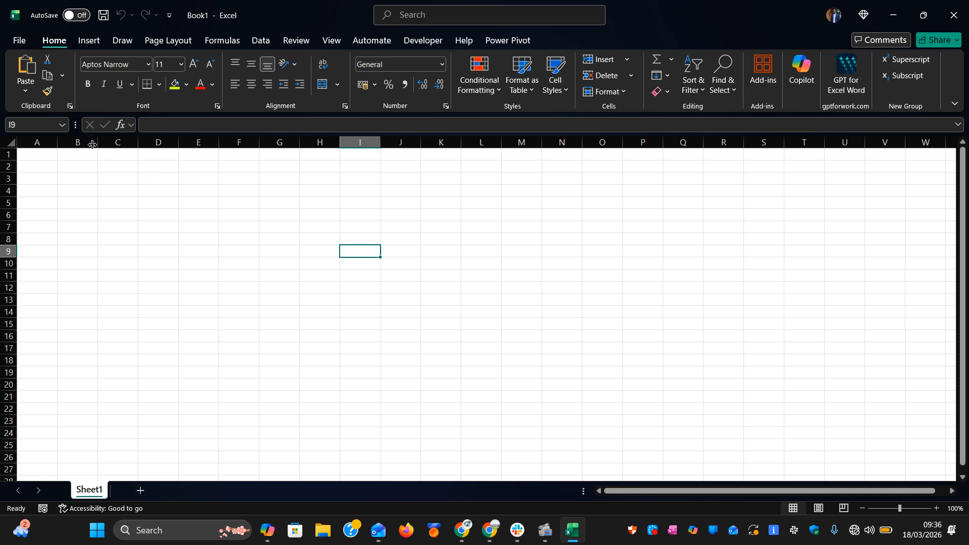
{"action": "left_click", "coordinate": [262, 230]}
{"action": "left_click", "coordinate": [241, 266]}
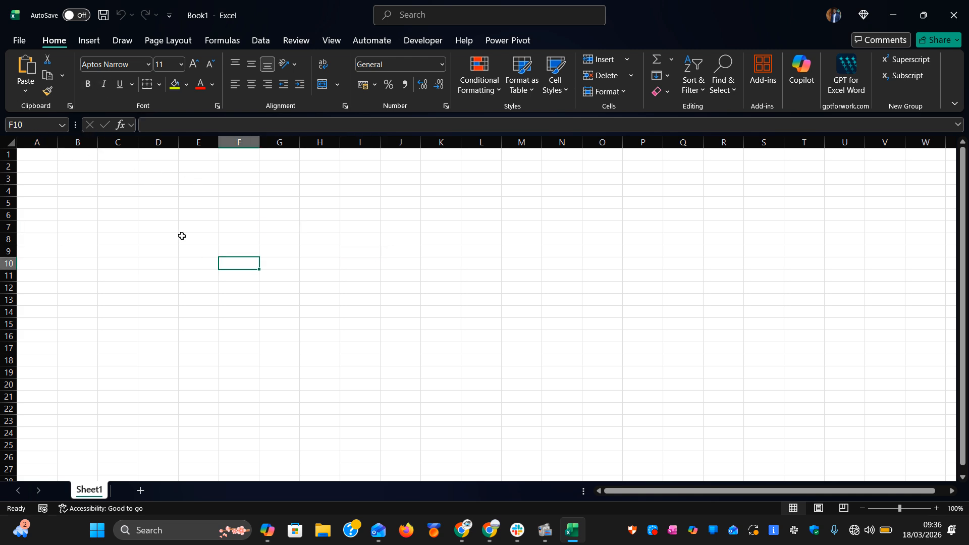
{"action": "left_click", "coordinate": [182, 236]}
{"action": "left_click", "coordinate": [319, 251]}
{"action": "left_click", "coordinate": [198, 275]}
{"action": "left_click", "coordinate": [132, 229]}
{"action": "left_click", "coordinate": [207, 212]}
{"action": "left_click", "coordinate": [335, 213]}
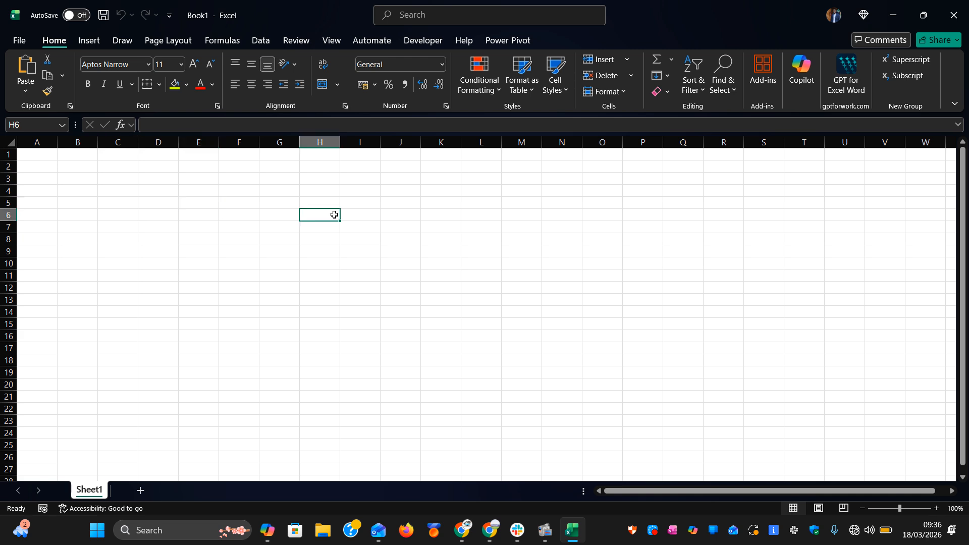
{"action": "left_click", "coordinate": [452, 207]}
{"action": "left_click", "coordinate": [558, 208]}
{"action": "left_click", "coordinate": [646, 215]}
{"action": "left_click", "coordinate": [777, 212]}
{"action": "left_click", "coordinate": [879, 210]}
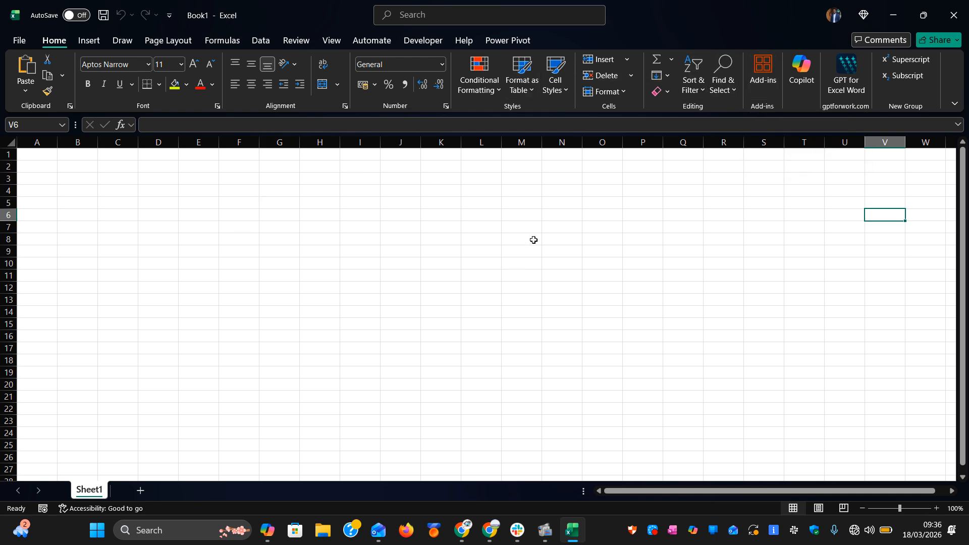
Step: Enter "Formulas" in cell L4 and "Data entry" in cell L5
{"action": "left_click", "coordinate": [467, 188]}
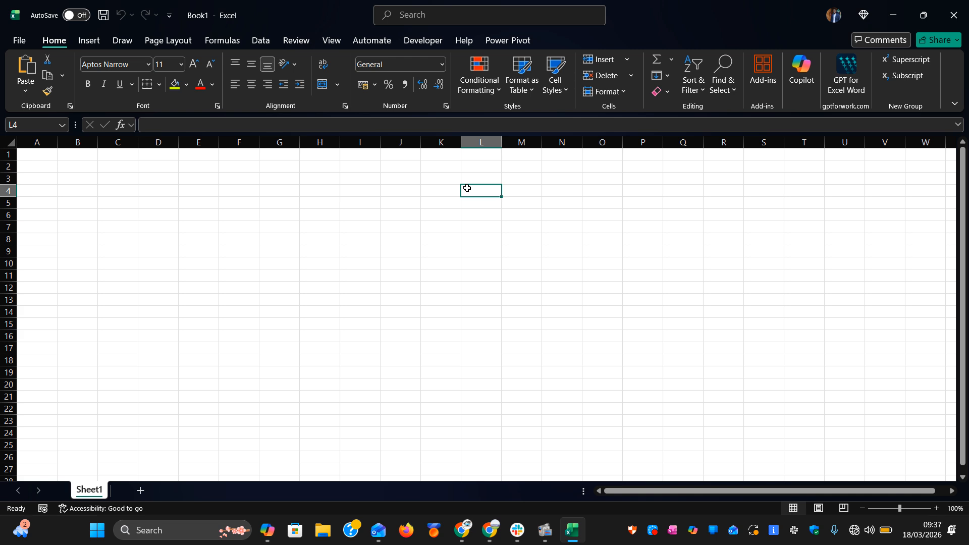
{"action": "type", "text": "Form"}
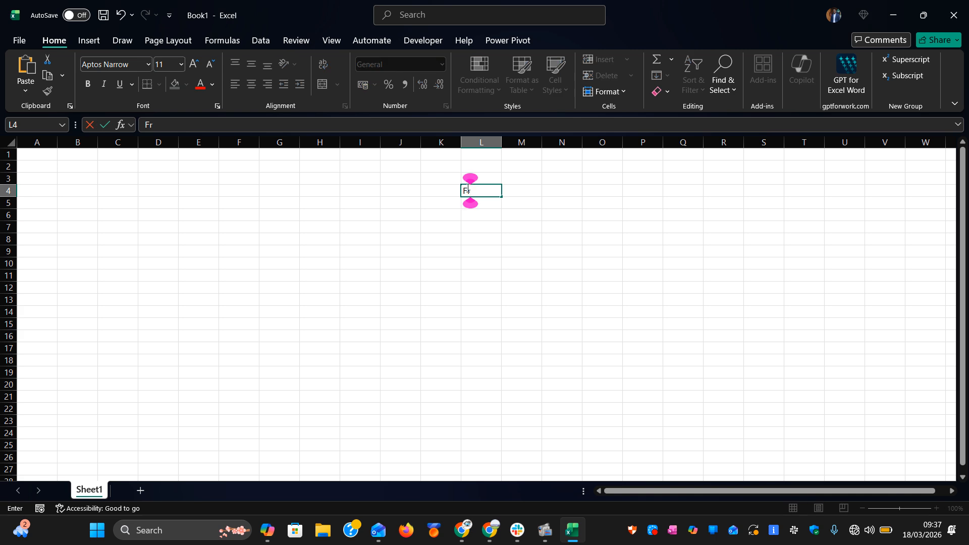
{"action": "type", "text": "ulas"}
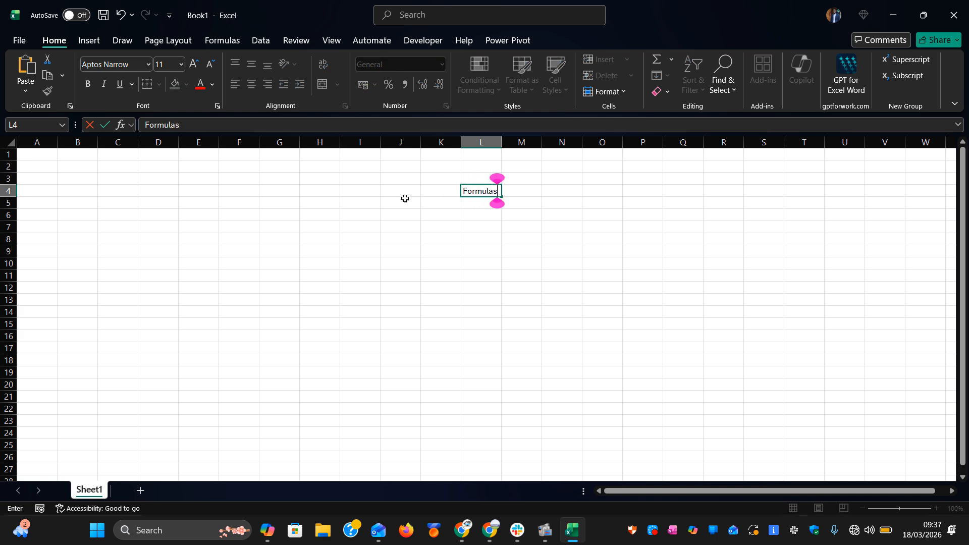
{"action": "key", "text": "Return"}
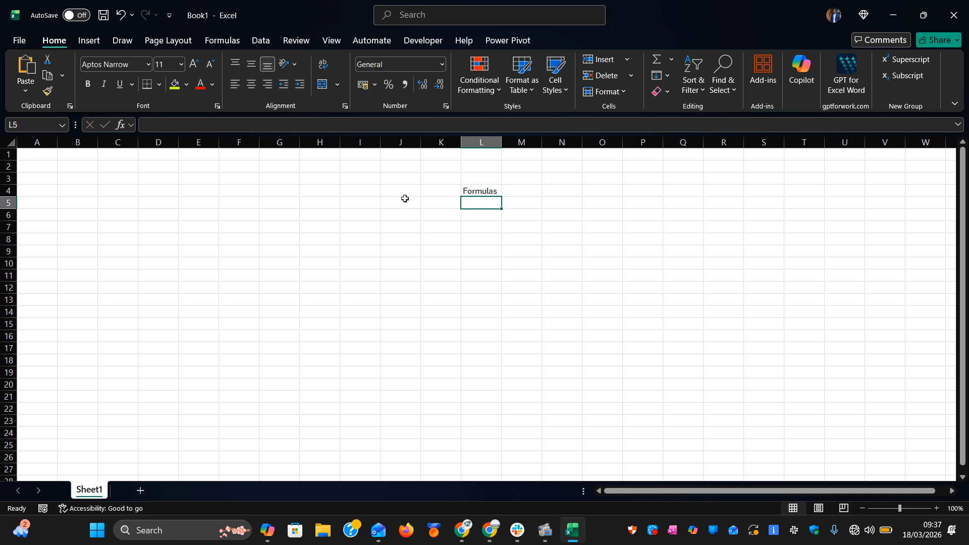
{"action": "type", "text": "Data"}
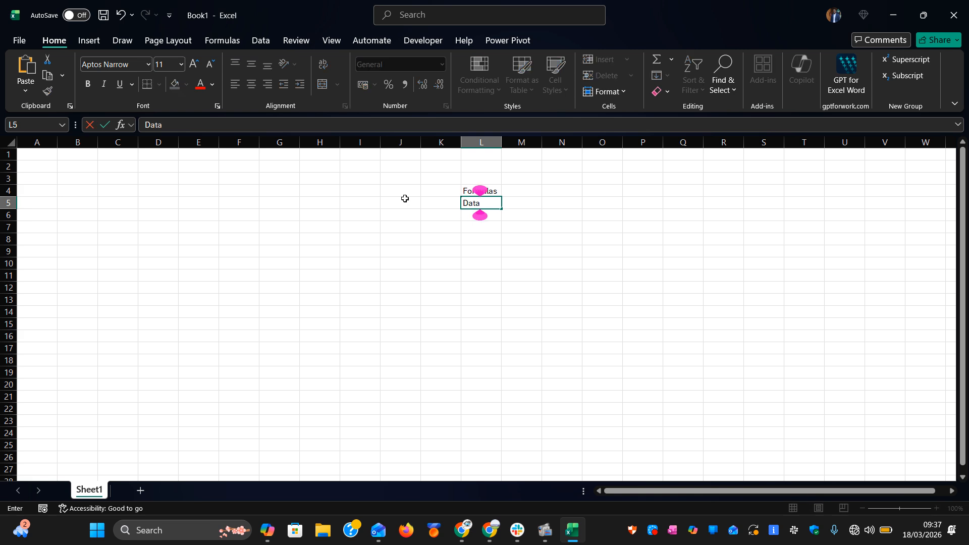
{"action": "type", "text": " entry"}
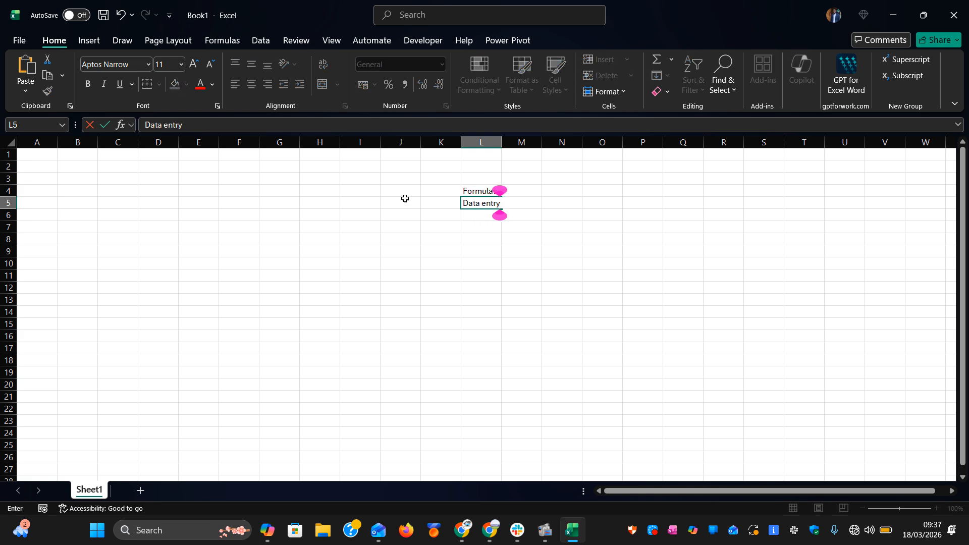
{"action": "key", "text": "Return"}
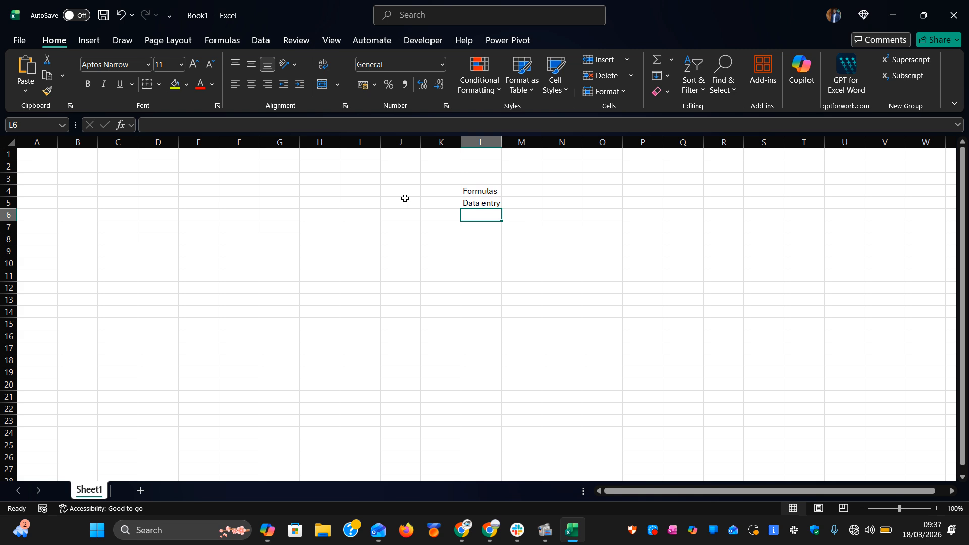
Step: Enter "Some simple formating" in cell L6, directly below the "Data entry" line
{"action": "type", "text": "Some"}
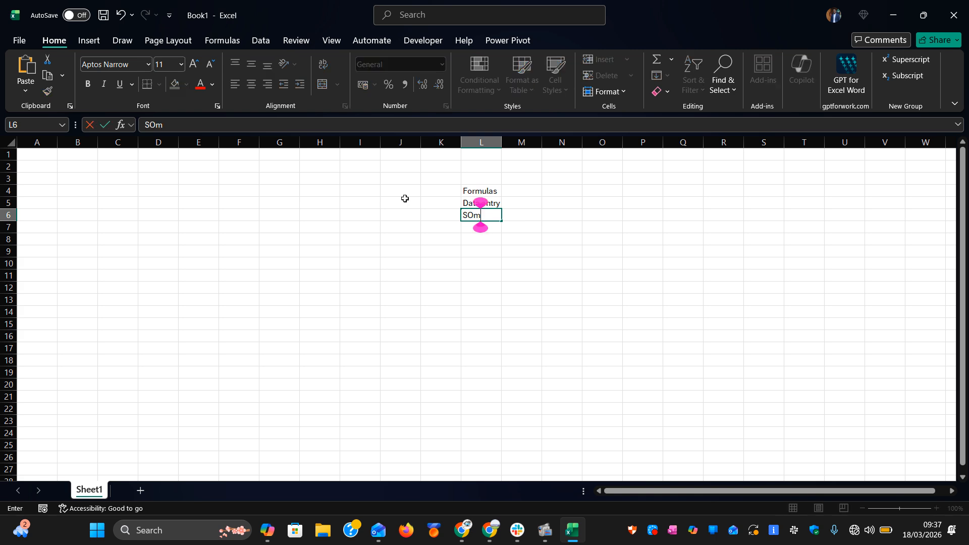
{"action": "type", "text": " some"}
{"action": "key", "text": "BackSpace"}
{"action": "key", "text": "BackSpace"}
{"action": "key", "text": "BackSpace"}
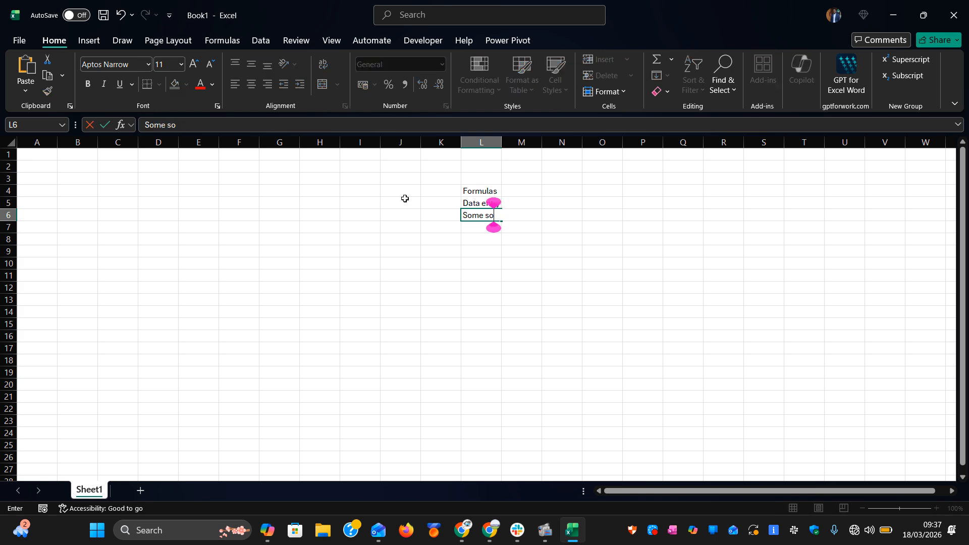
{"action": "type", "text": "imple for"}
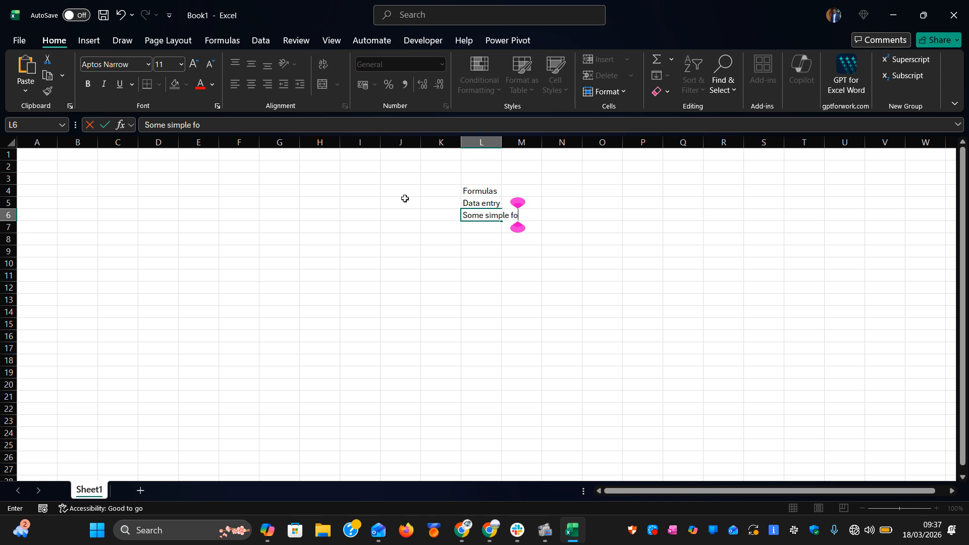
{"action": "type", "text": "mating"}
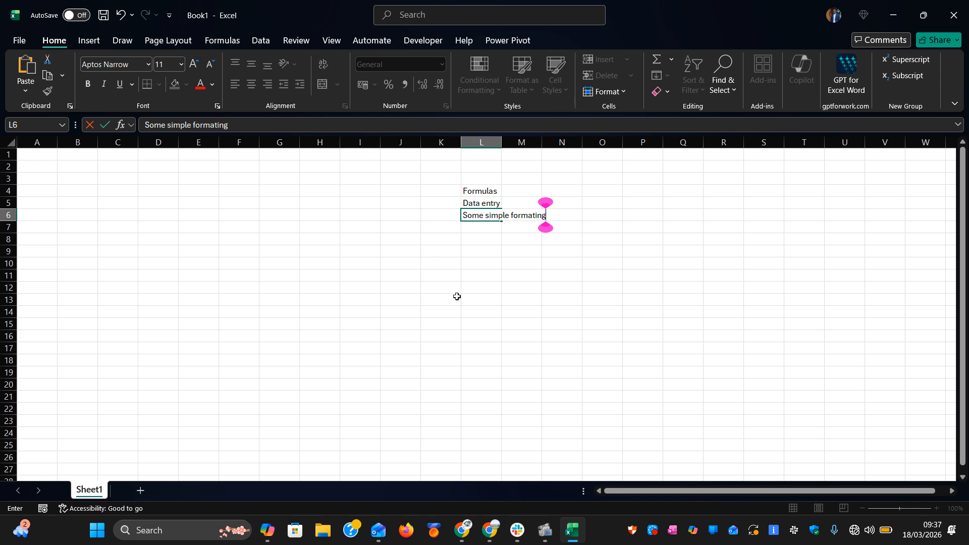
{"action": "left_click", "coordinate": [489, 275]}
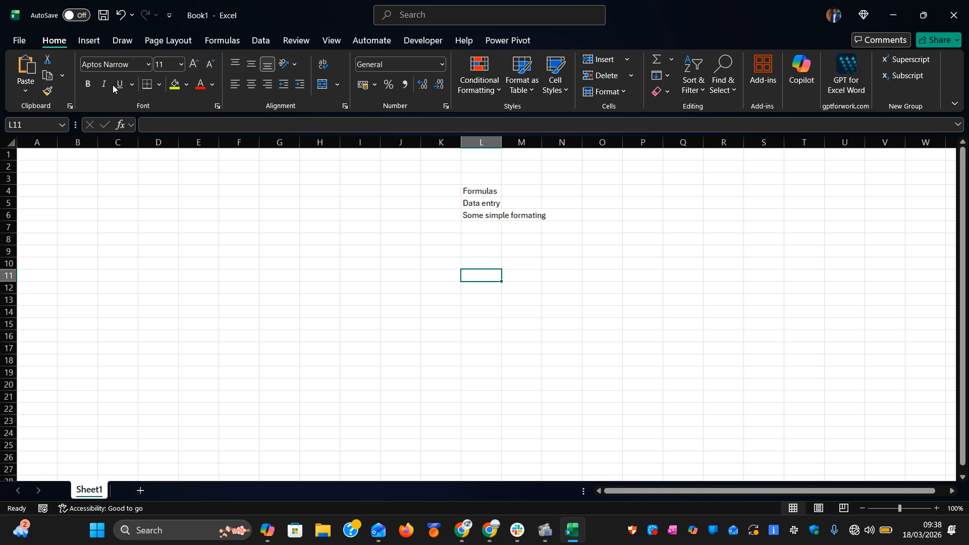
{"action": "left_click", "coordinate": [159, 85]}
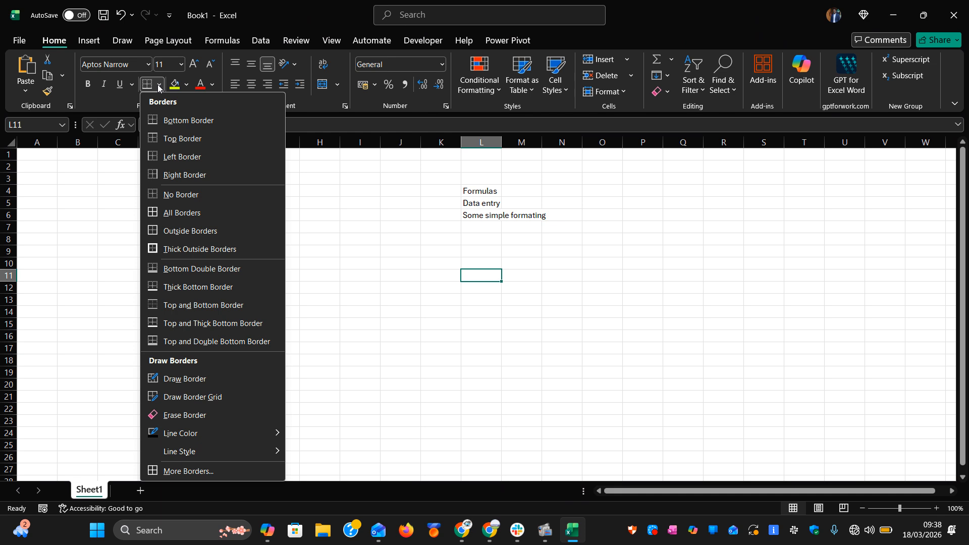
{"action": "left_click", "coordinate": [159, 87]}
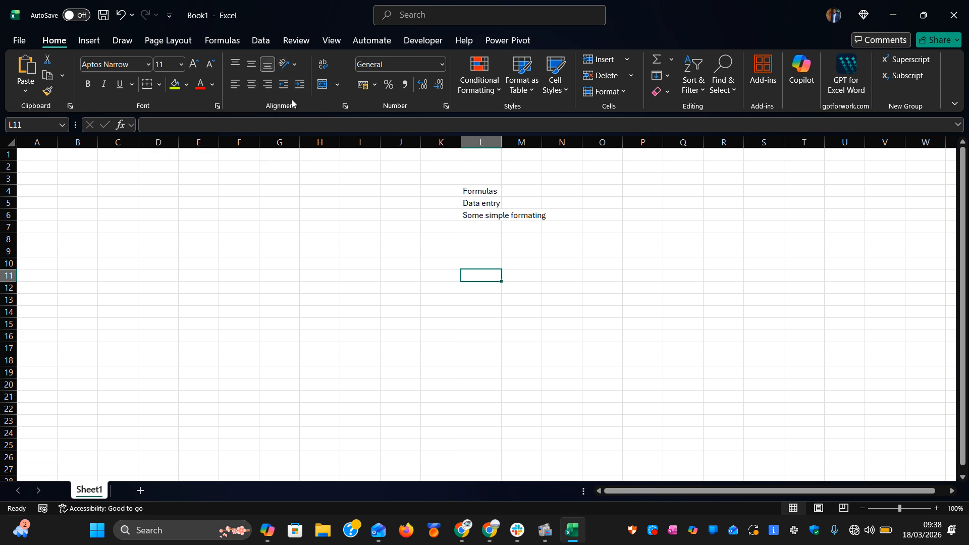
{"action": "left_click", "coordinate": [293, 64]}
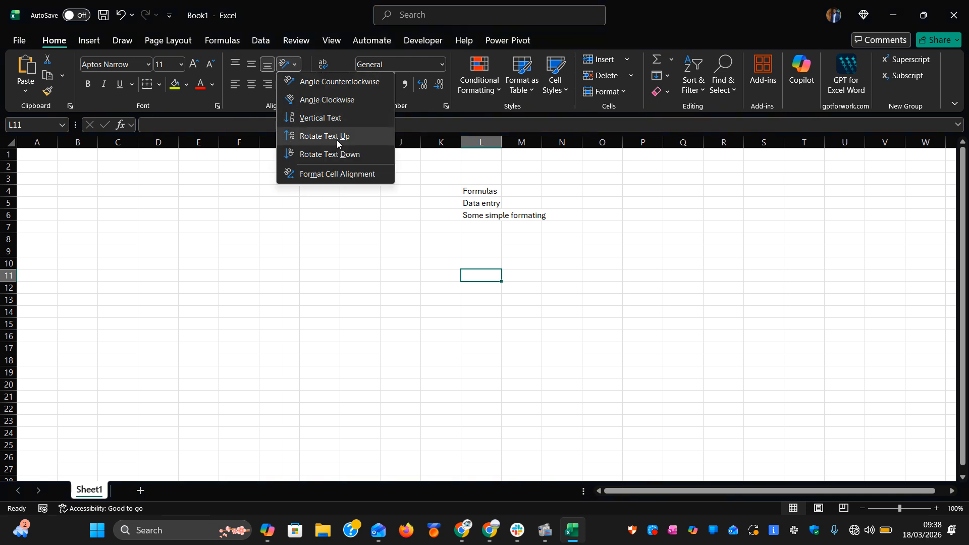
{"action": "left_click", "coordinate": [240, 225]}
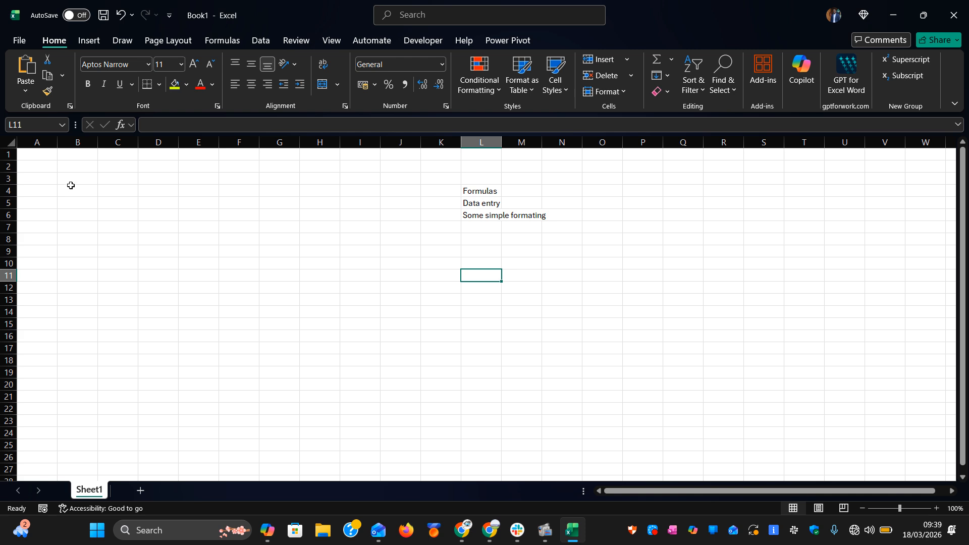
{"action": "left_click", "coordinate": [486, 206]}
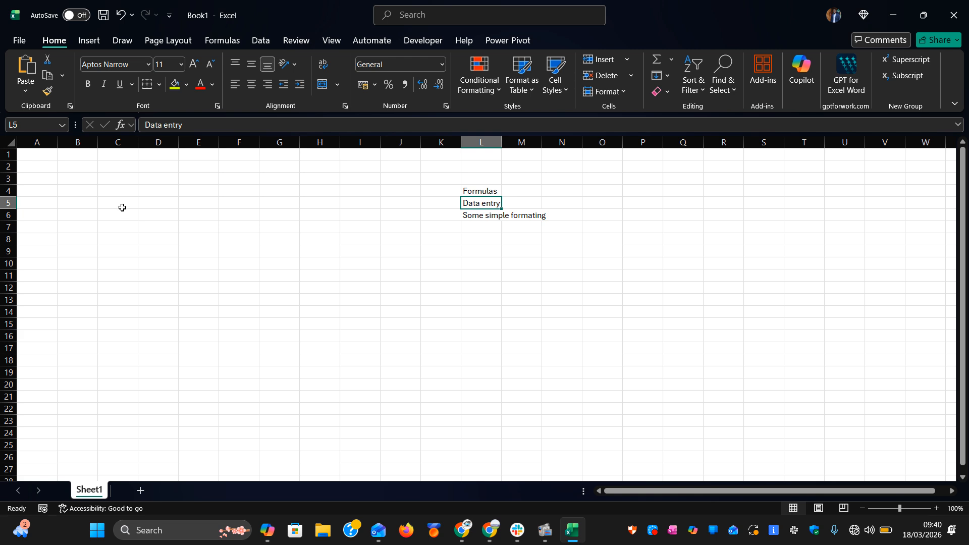
Step: Enter the title "MY SCHOOL IS CALLED THAT NAME" in cell B2
{"action": "left_click", "coordinate": [87, 168]}
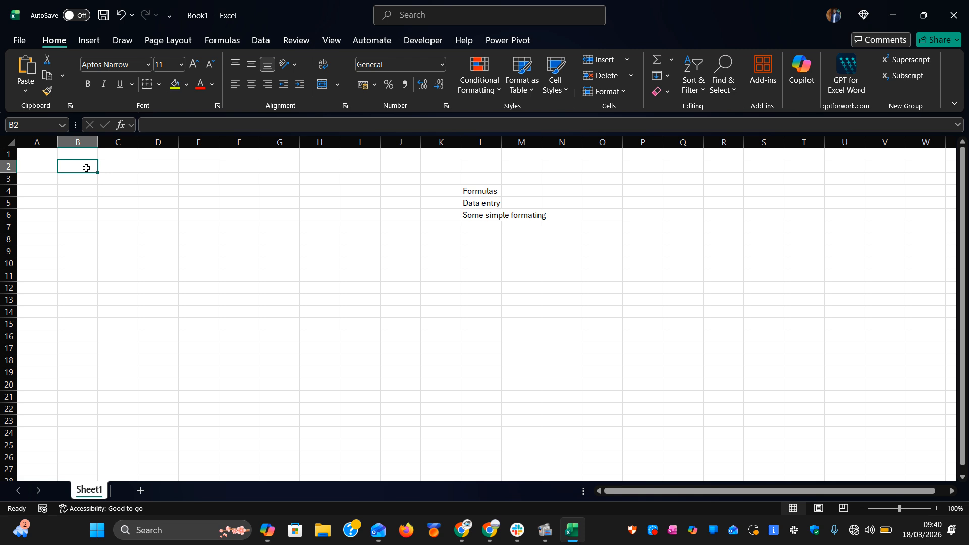
{"action": "type", "text": "MY S"}
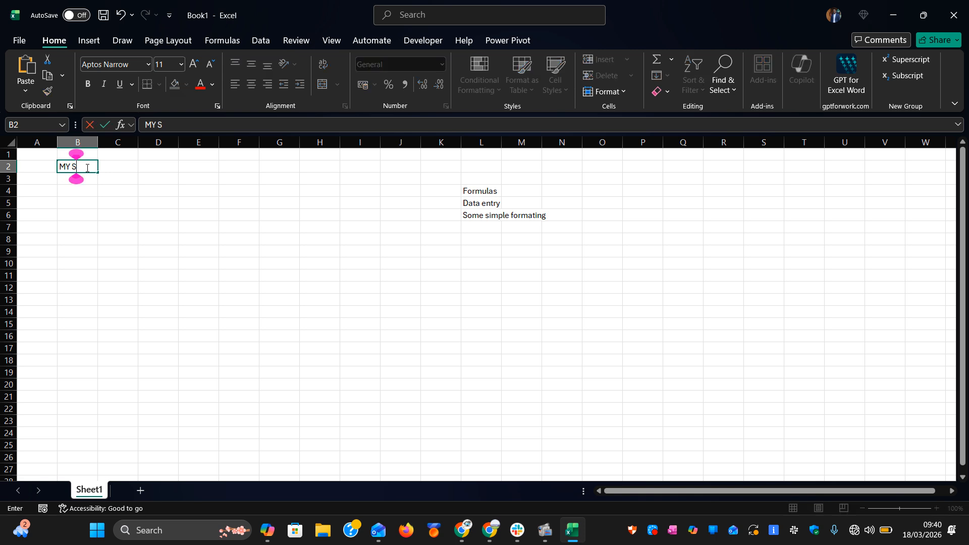
{"action": "type", "text": "CHOLL"}
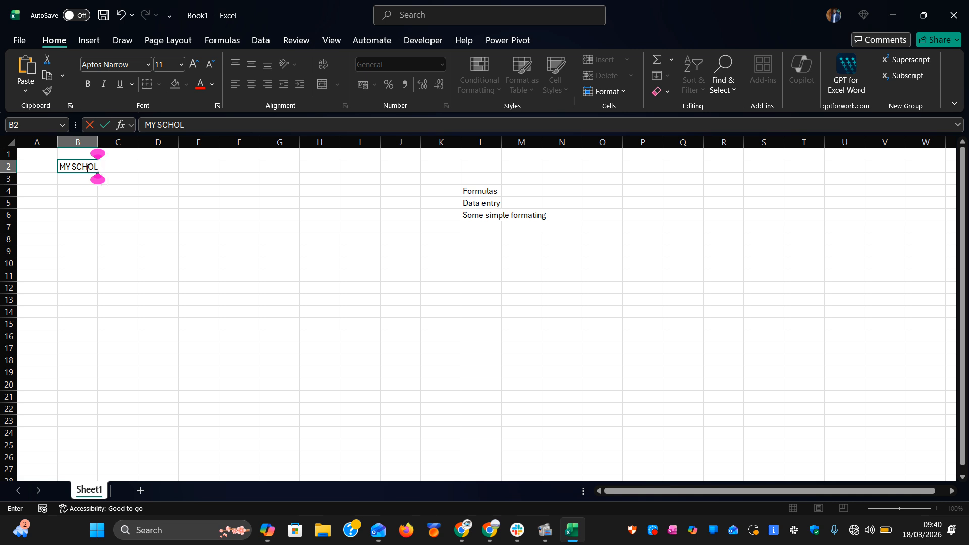
{"action": "key", "text": "BackSpace"}
{"action": "key", "text": "BackSpace"}
{"action": "type", "text": "OL IS"}
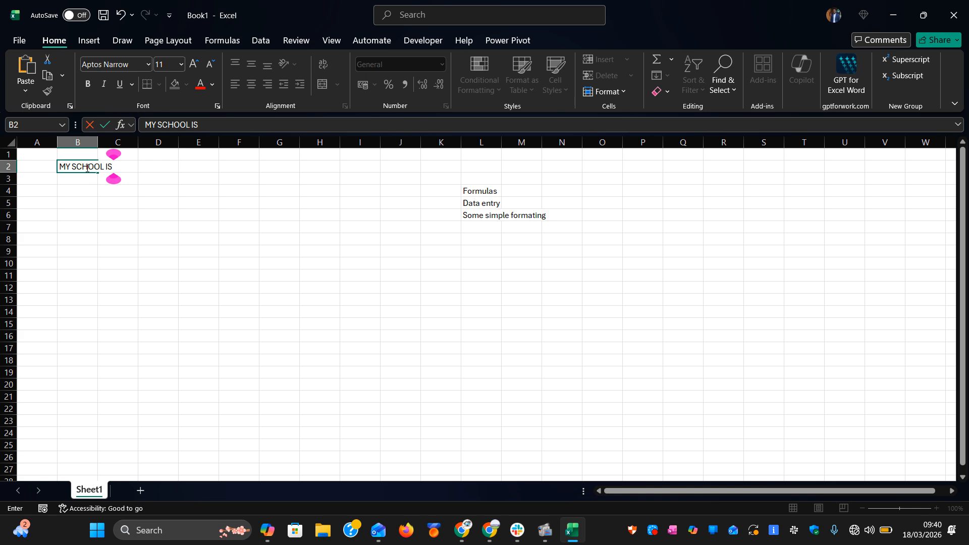
{"action": "type", "text": " CALLED"}
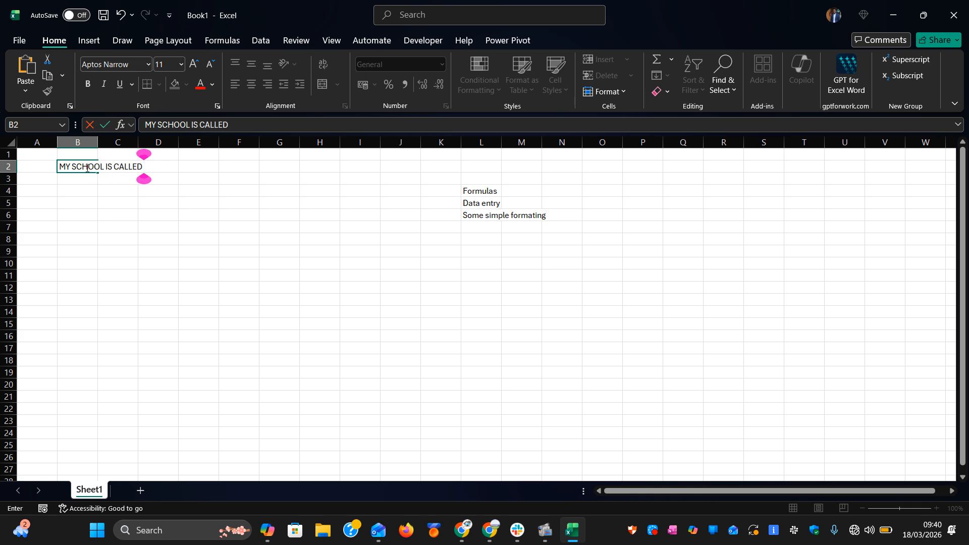
{"action": "type", "text": "  THAT NAME"}
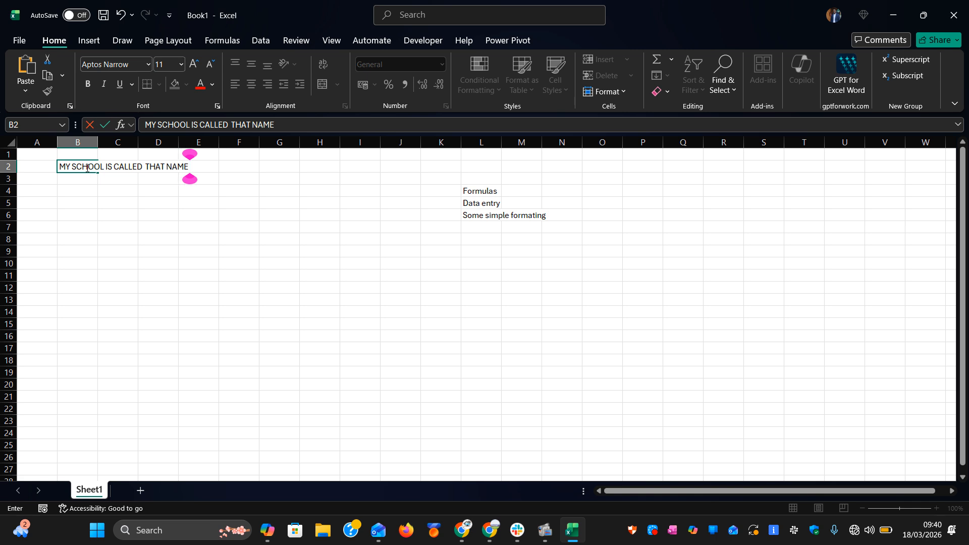
{"action": "left_click", "coordinate": [79, 193]}
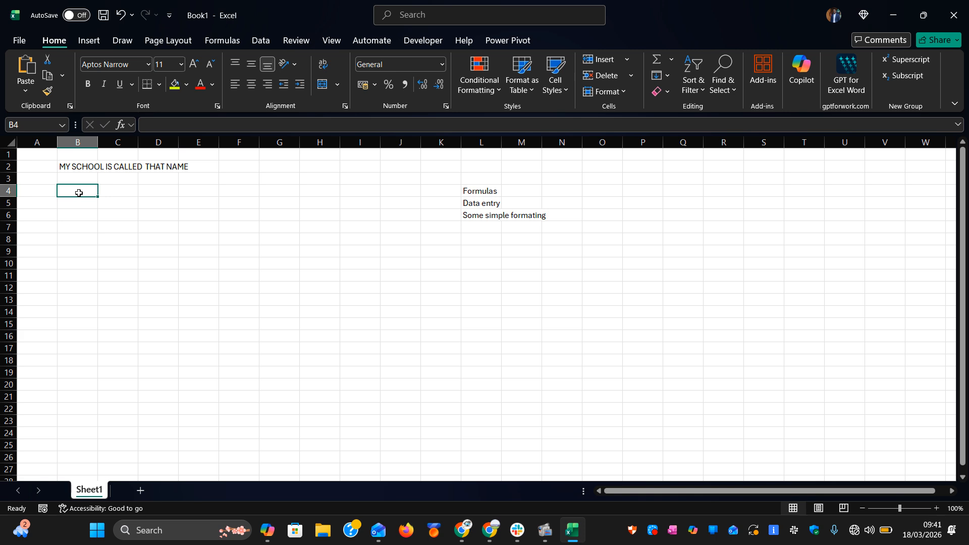
Step: Enter the column headers "Name" in cell A4 and "English" in cell B4
{"action": "left_click", "coordinate": [77, 204]}
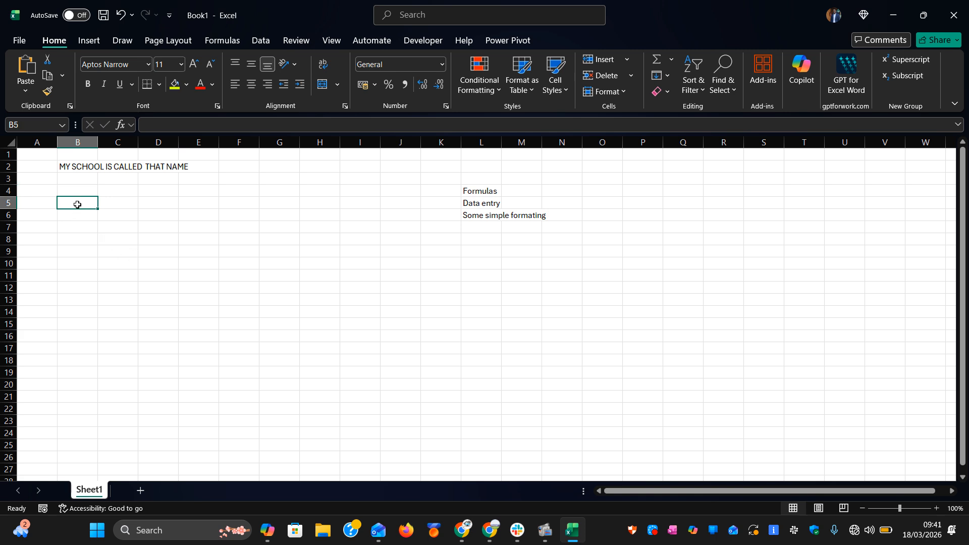
{"action": "left_click", "coordinate": [39, 192]}
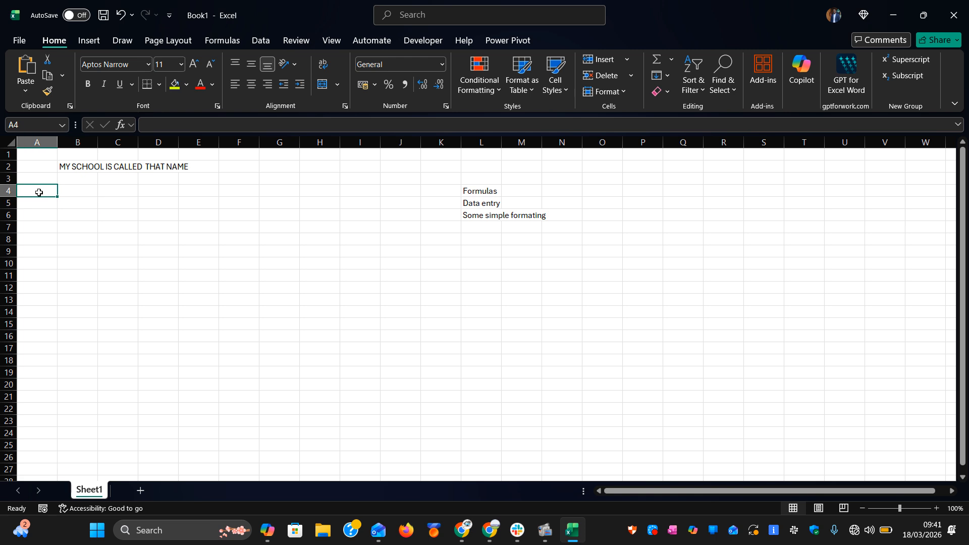
{"action": "left_click", "coordinate": [48, 205]}
{"action": "left_click", "coordinate": [39, 188]}
{"action": "type", "text": "Name"}
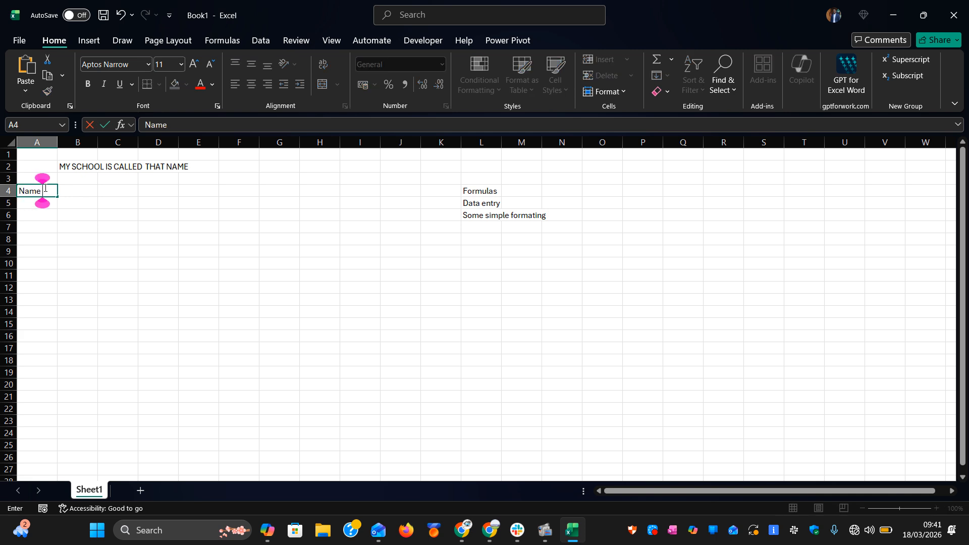
{"action": "key", "text": "Tab"}
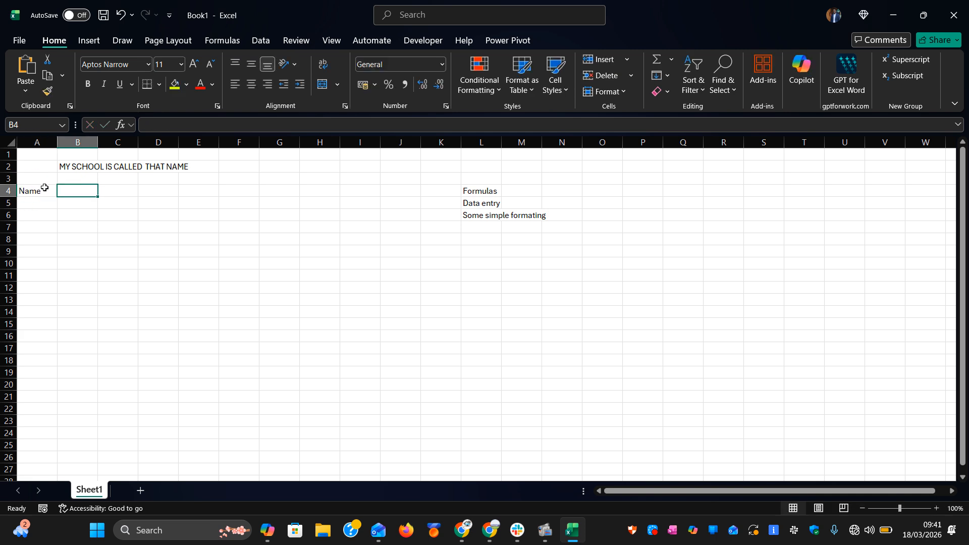
{"action": "type", "text": "En"}
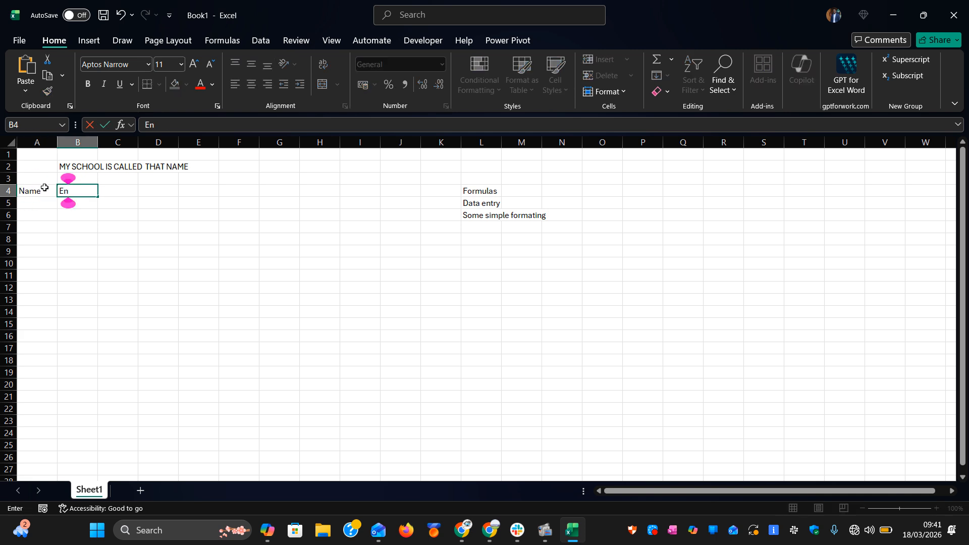
{"action": "type", "text": "glish"}
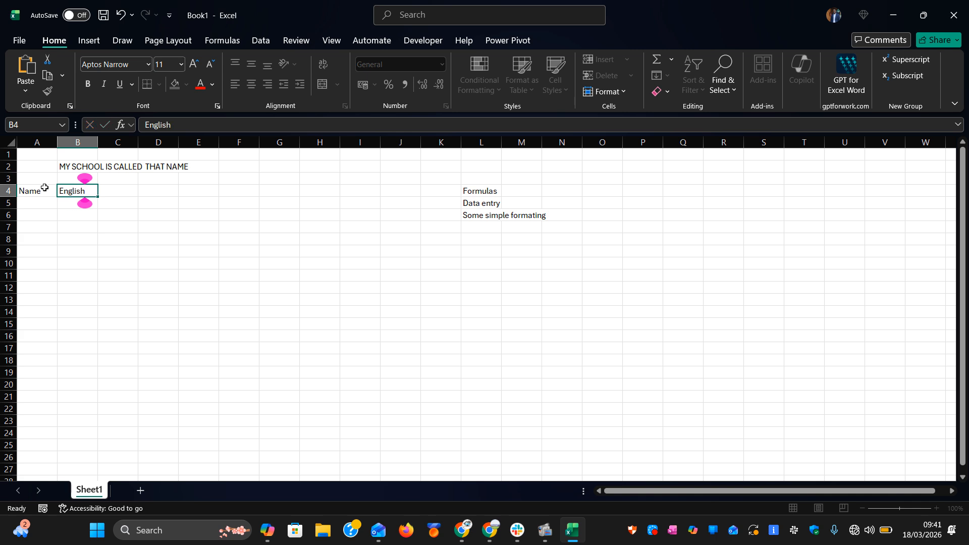
Step: Continue the header row with "Maths" in C4, "Biology" in D4 and "Science" in E4
{"action": "key", "text": "Tab"}
{"action": "type", "text": "Maths"}
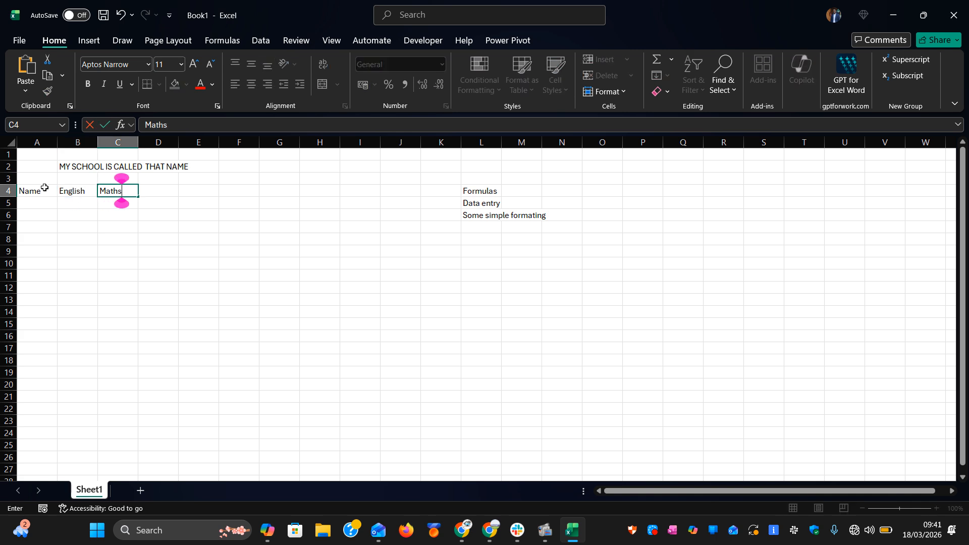
{"action": "key", "text": "Tab"}
{"action": "type", "text": "Biology"}
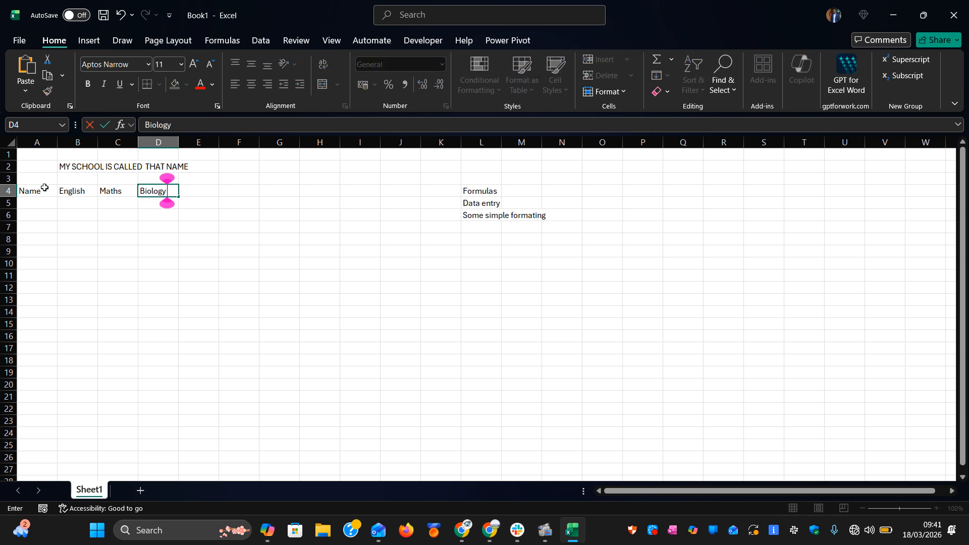
{"action": "key", "text": "Tab"}
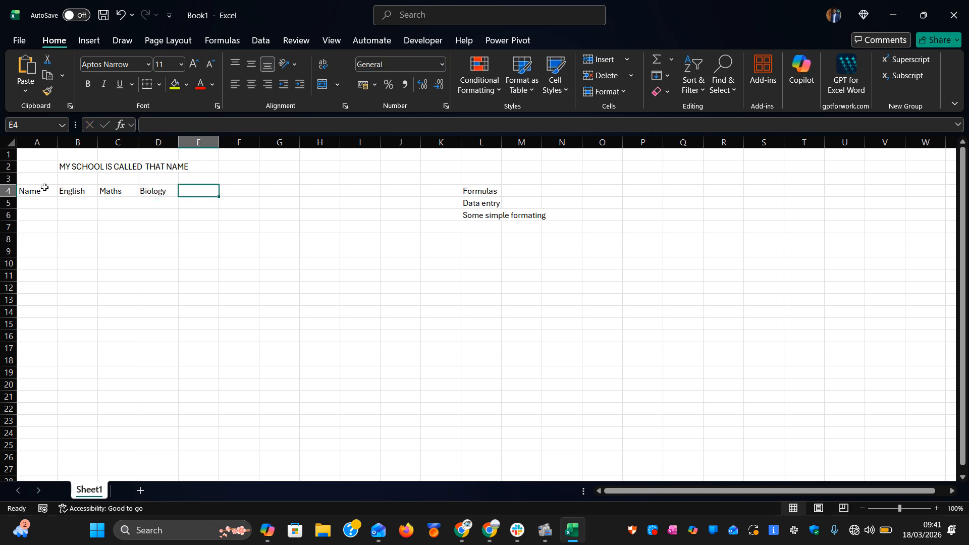
{"action": "type", "text": "Scienc"}
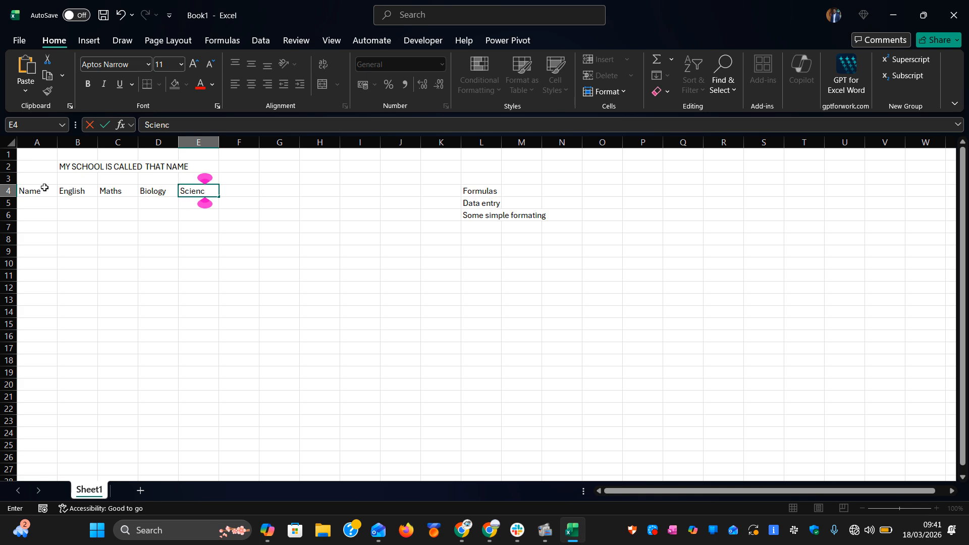
{"action": "type", "text": "e"}
{"action": "left_click", "coordinate": [118, 227]}
Step: Enter the first two students' first names in cells A6 and A7, leaving row 5 empty below the headers
{"action": "left_click", "coordinate": [466, 203]}
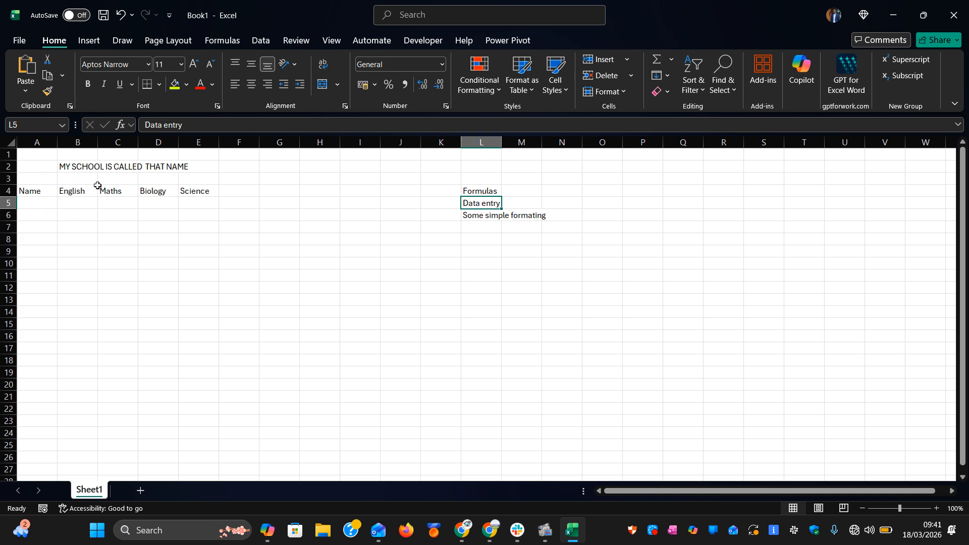
{"action": "left_click", "coordinate": [36, 204]}
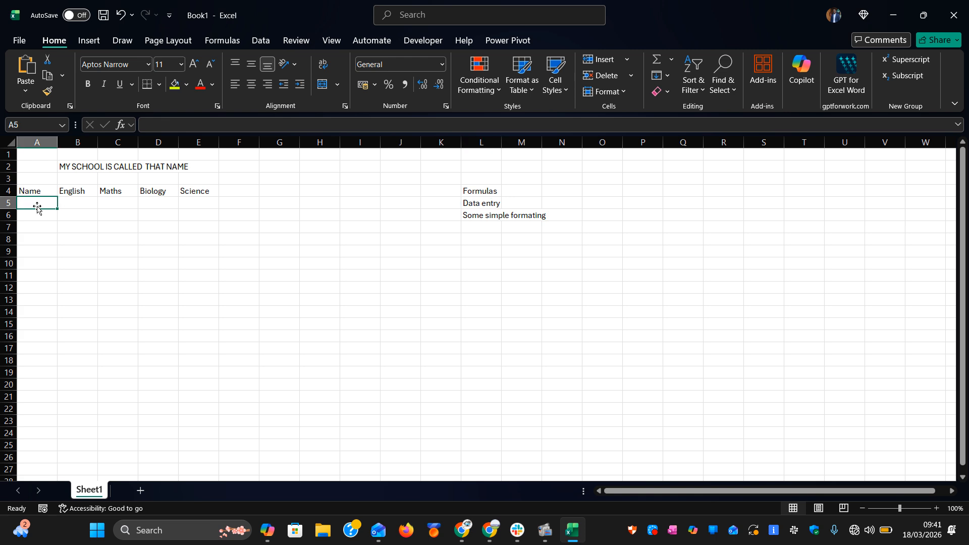
{"action": "left_click", "coordinate": [39, 215]}
{"action": "left_click", "coordinate": [32, 205]}
{"action": "left_click", "coordinate": [36, 214]}
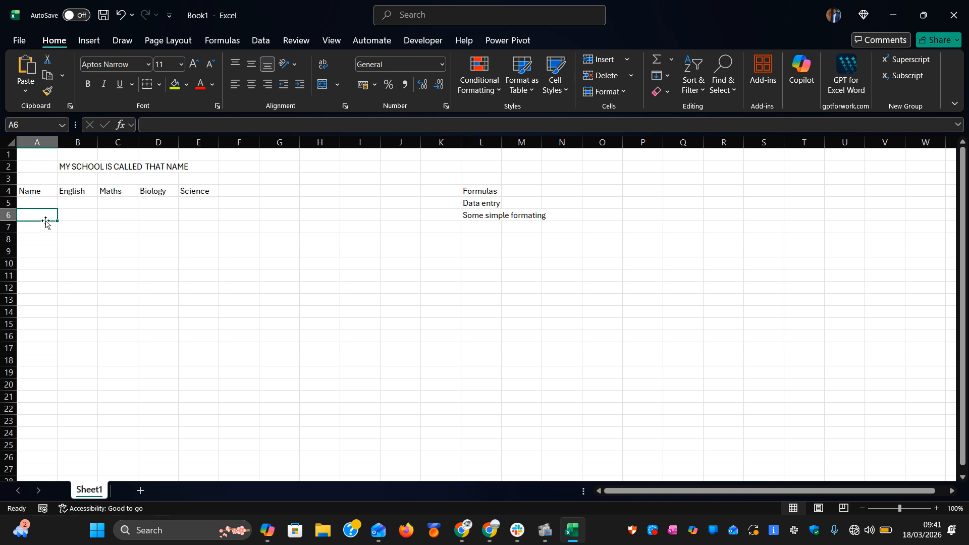
{"action": "left_click", "coordinate": [39, 205]}
{"action": "left_click", "coordinate": [42, 214]}
{"action": "type", "text": "Moses"}
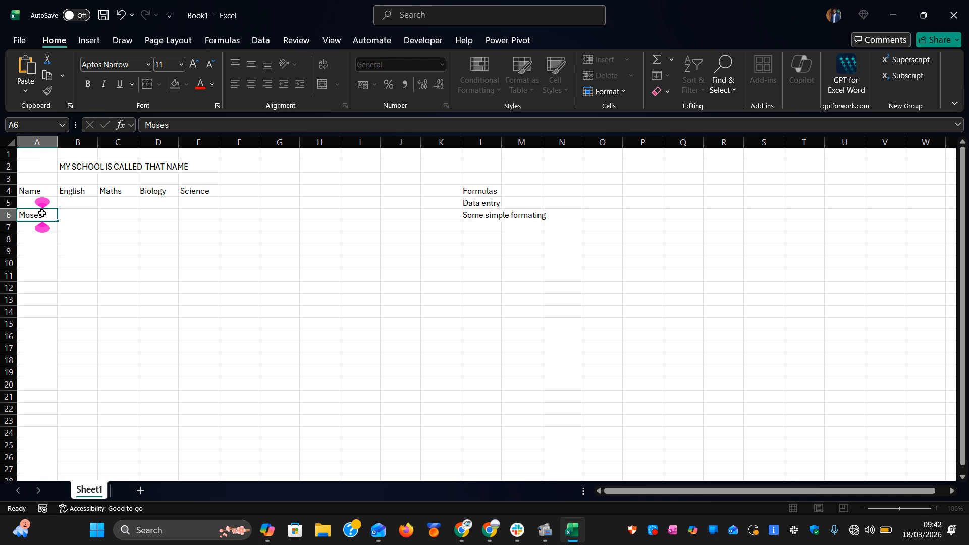
{"action": "key", "text": "Return"}
{"action": "type", "text": "Isaa"}
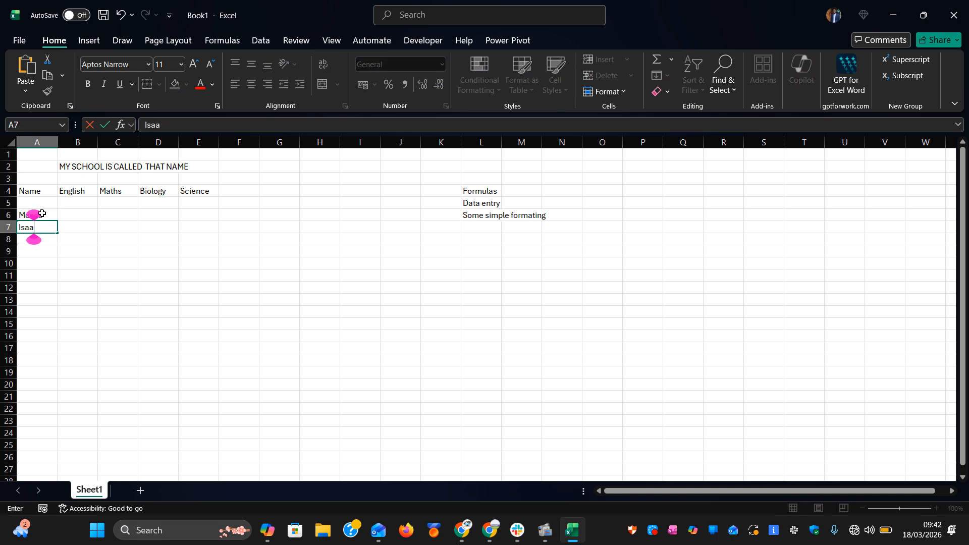
{"action": "type", "text": "c"}
{"action": "key", "text": "Return"}
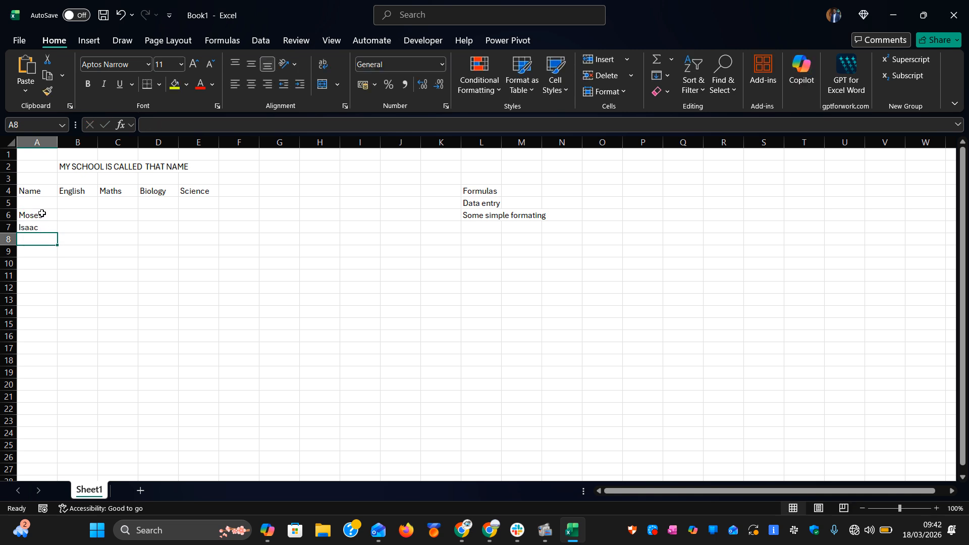
Step: Enter three more students' first names in cells A8, A9 and A10 of the Name column
{"action": "type", "text": "Smaue"}
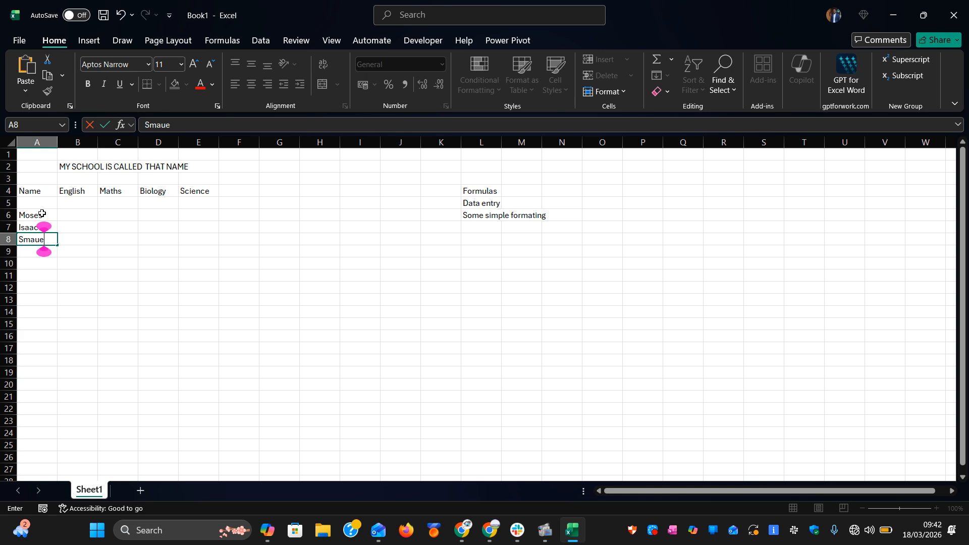
{"action": "type", "text": "l"}
{"action": "key", "text": "BackSpace"}
{"action": "key", "text": "BackSpace"}
{"action": "key", "text": "BackSpace"}
{"action": "key", "text": "BackSpace"}
{"action": "key", "text": "BackSpace"}
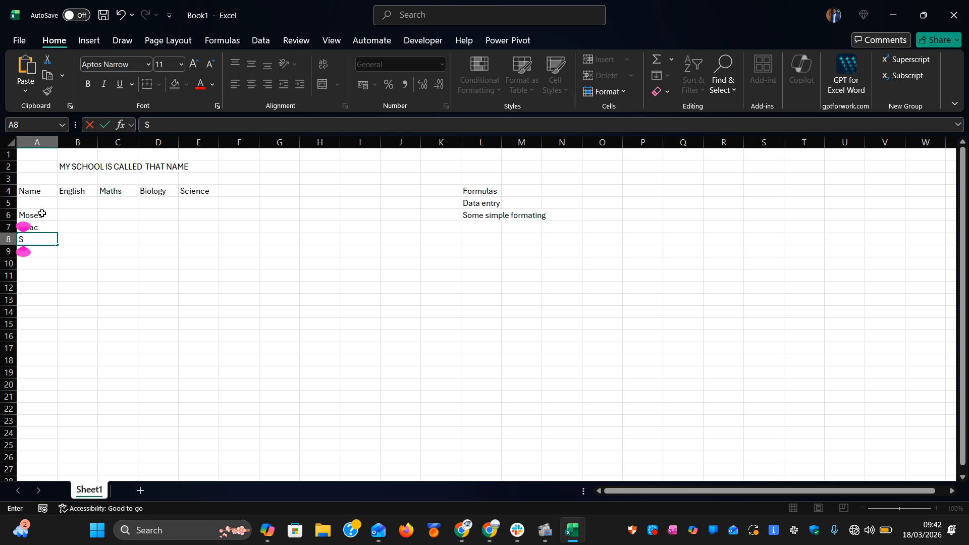
{"action": "type", "text": "amuw"}
{"action": "key", "text": "BackSpace"}
{"action": "type", "text": "el"}
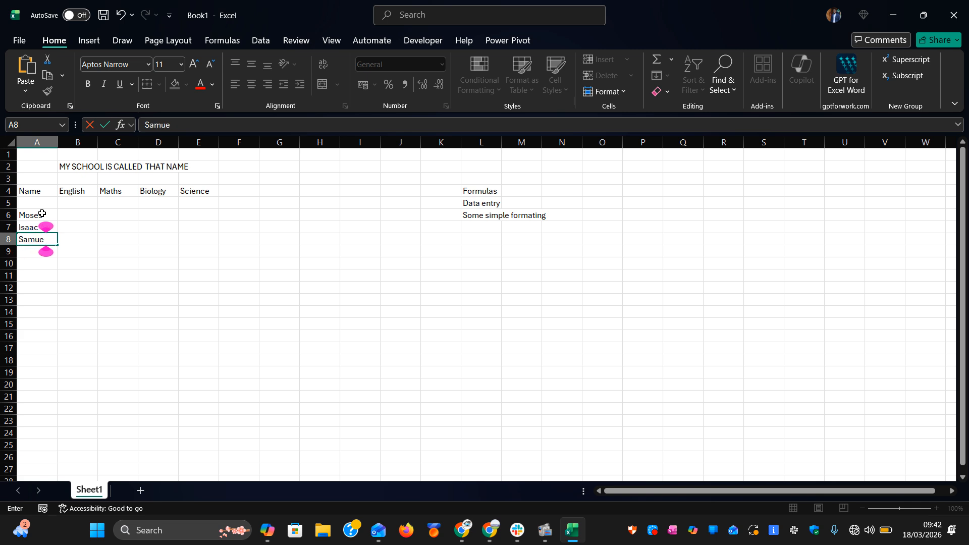
{"action": "key", "text": "Return"}
{"action": "type", "text": "Jane"}
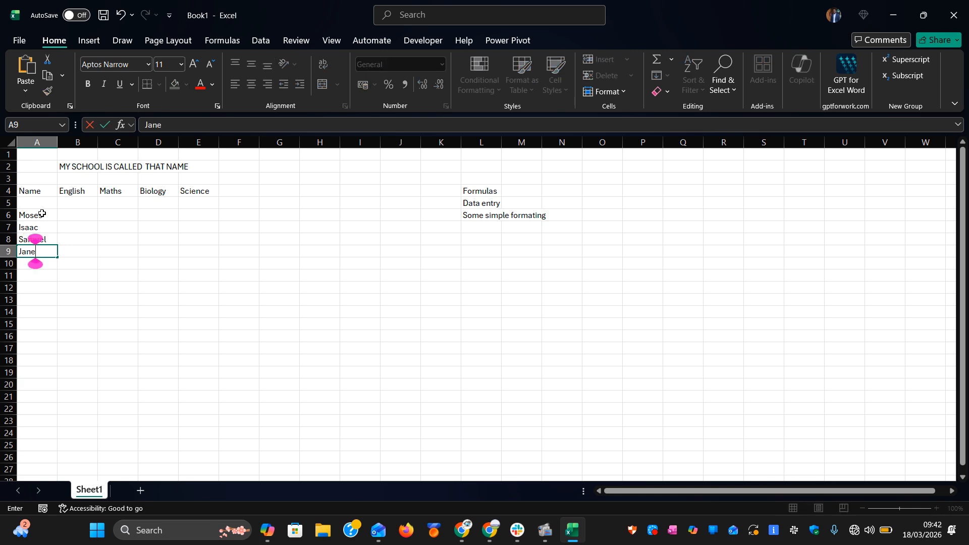
{"action": "key", "text": "Return"}
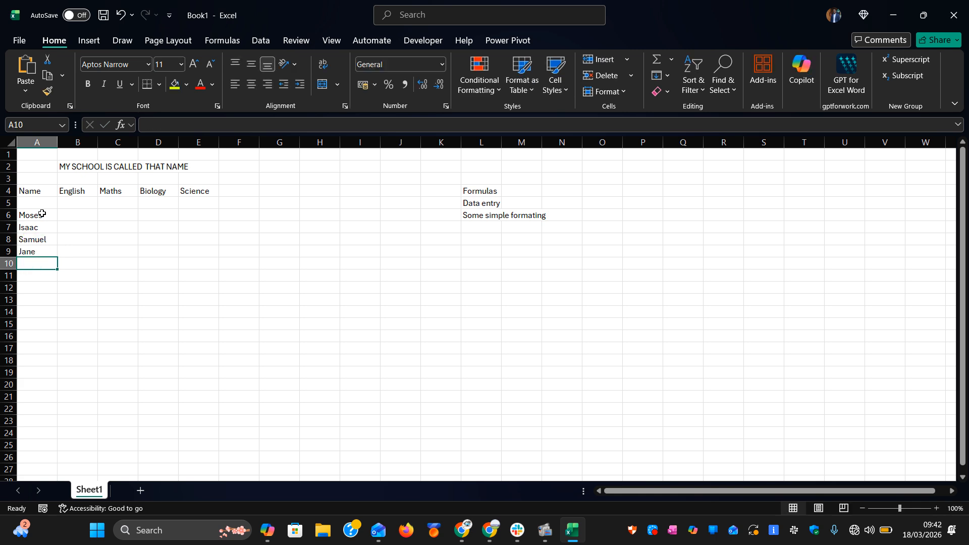
{"action": "type", "text": "Irene"}
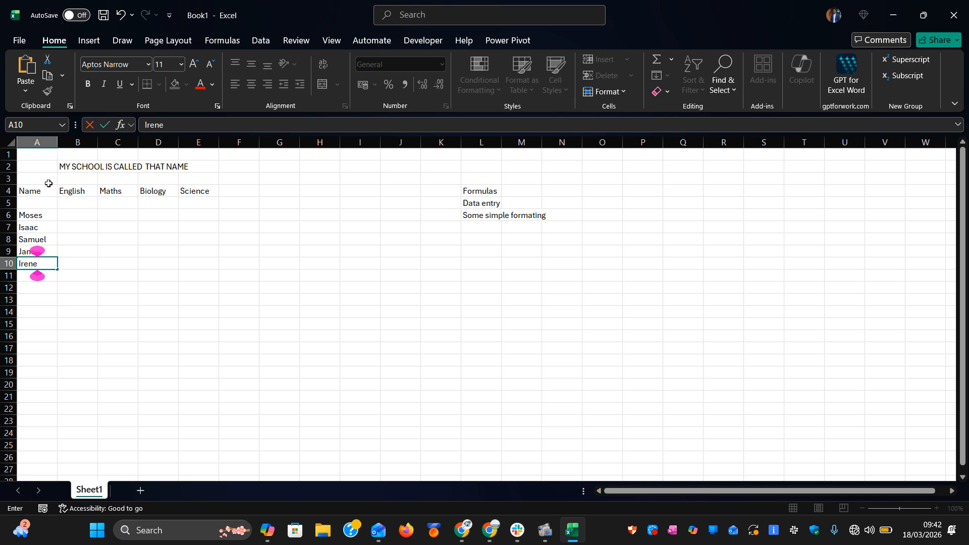
Step: Enter the English marks 70, 80, 45, 70 and 34 in cells B6 to B10
{"action": "left_click", "coordinate": [70, 215]}
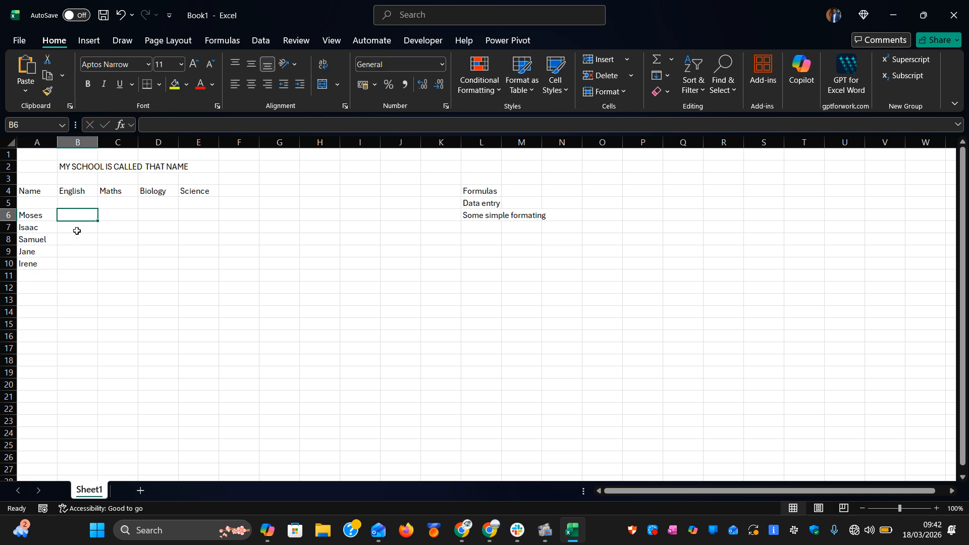
{"action": "left_click", "coordinate": [77, 230]}
{"action": "left_click", "coordinate": [81, 250]}
{"action": "left_click", "coordinate": [74, 215]}
{"action": "type", "text": "70"}
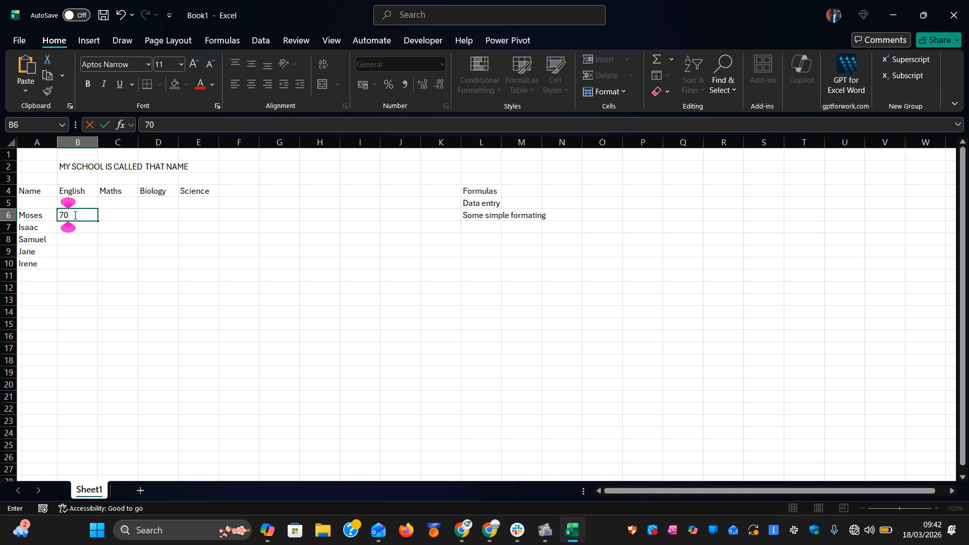
{"action": "left_click", "coordinate": [89, 229]}
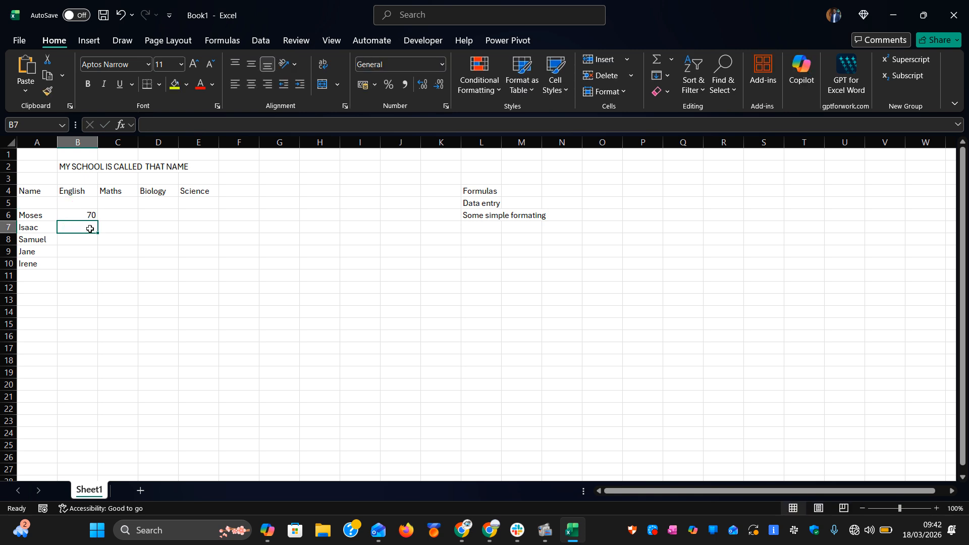
{"action": "type", "text": "80"}
{"action": "left_click", "coordinate": [88, 238]}
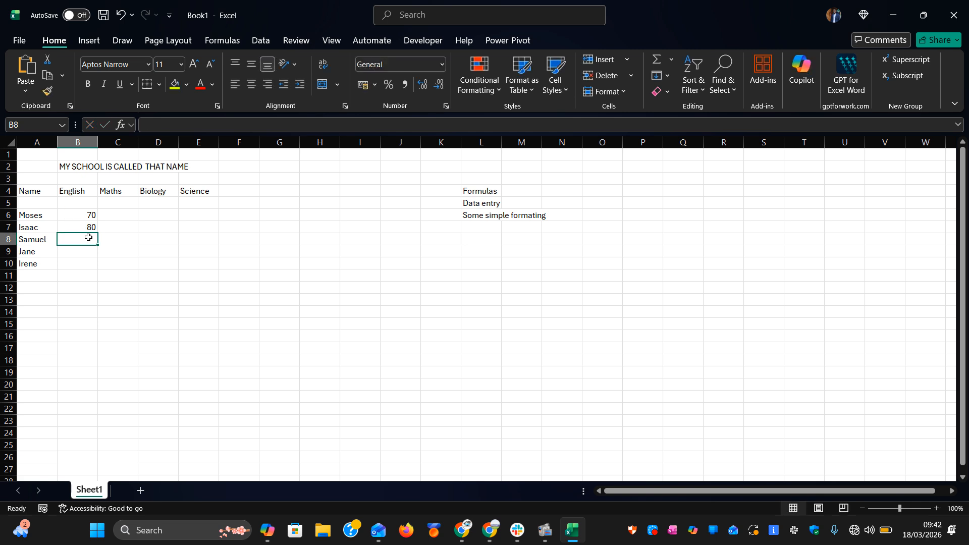
{"action": "left_click", "coordinate": [85, 254]}
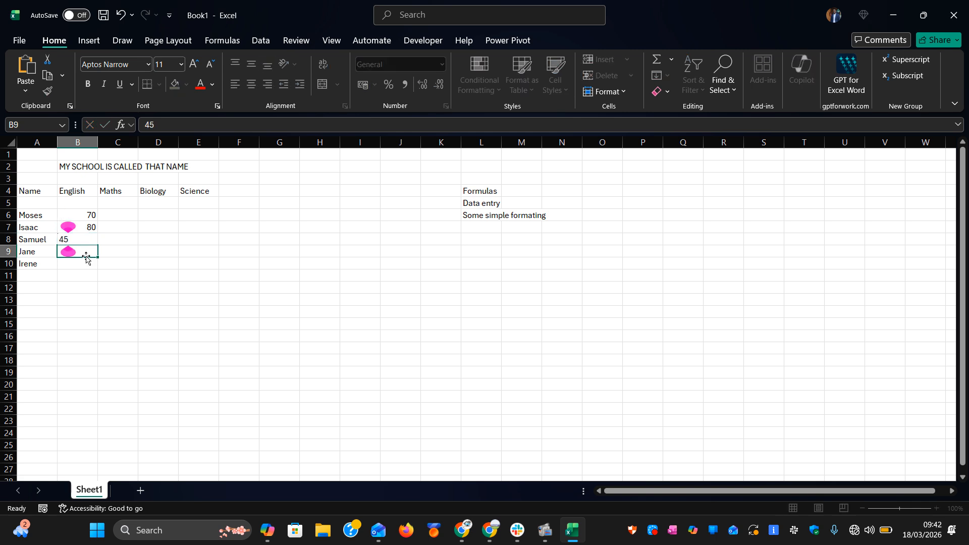
{"action": "type", "text": "70"}
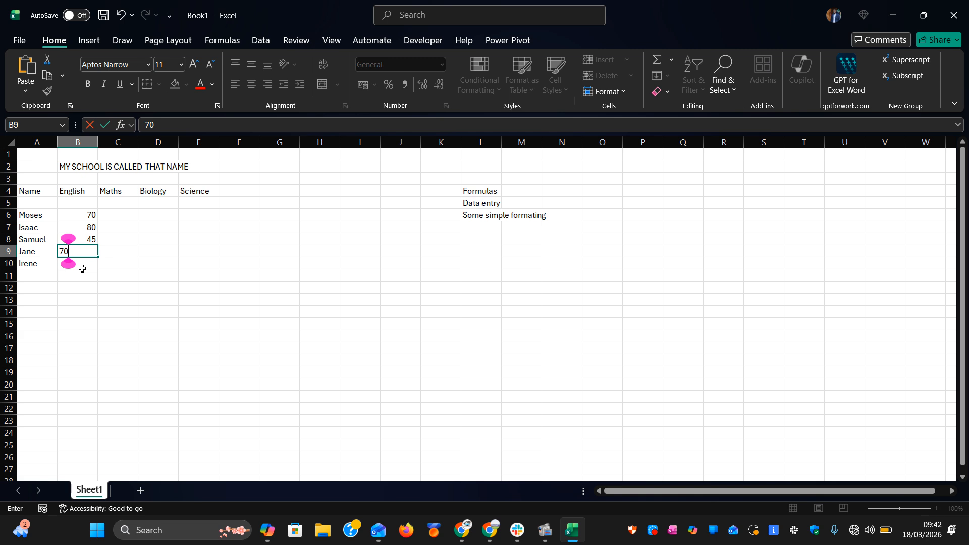
{"action": "left_click", "coordinate": [82, 269]}
{"action": "type", "text": "34"}
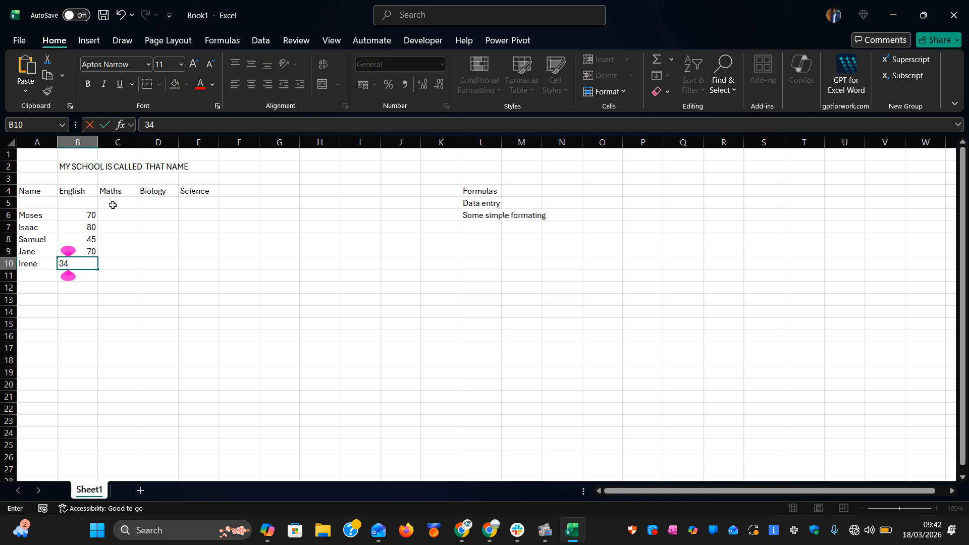
Step: Enter the Maths marks 54, 99, 70, 23 and 56 in cells C6 to C10
{"action": "left_click", "coordinate": [126, 214]}
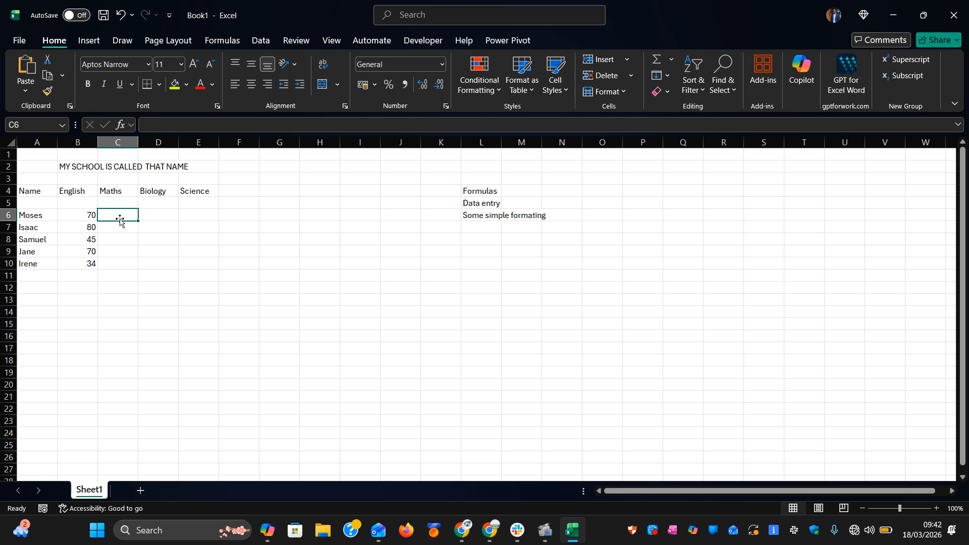
{"action": "type", "text": "54"}
{"action": "key", "text": "Return"}
{"action": "type", "text": "99"}
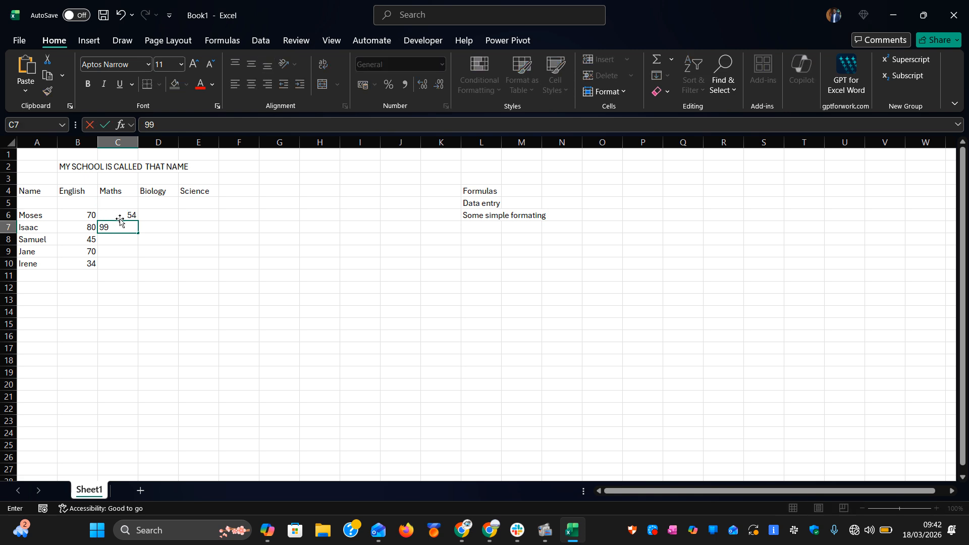
{"action": "key", "text": "Return"}
{"action": "type", "text": "70"}
{"action": "key", "text": "Return"}
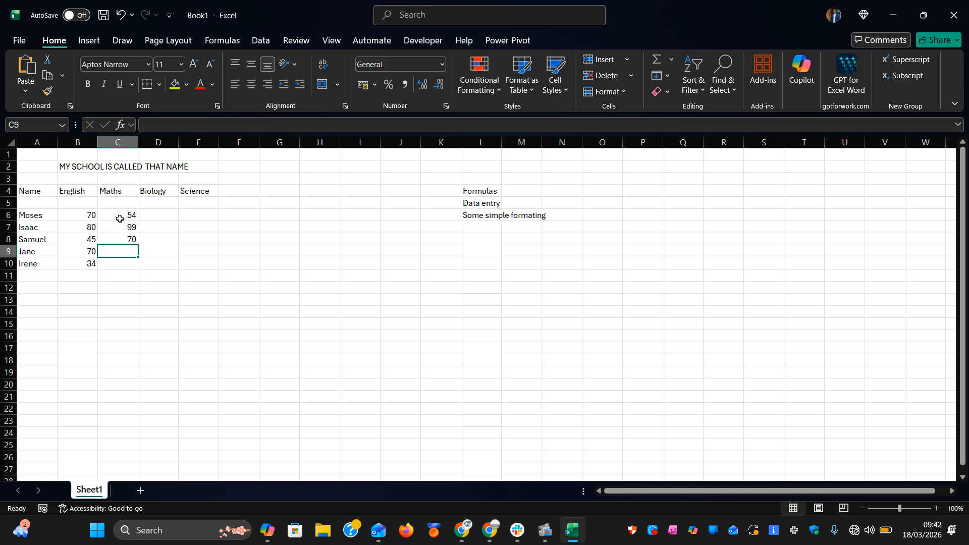
{"action": "type", "text": "23"}
{"action": "key", "text": "Return"}
{"action": "type", "text": "56"}
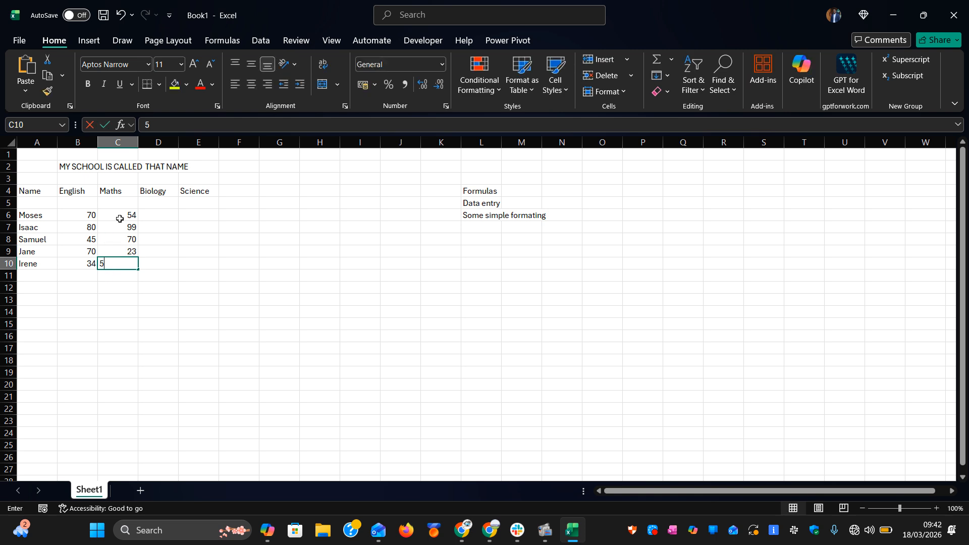
{"action": "key", "text": "Return"}
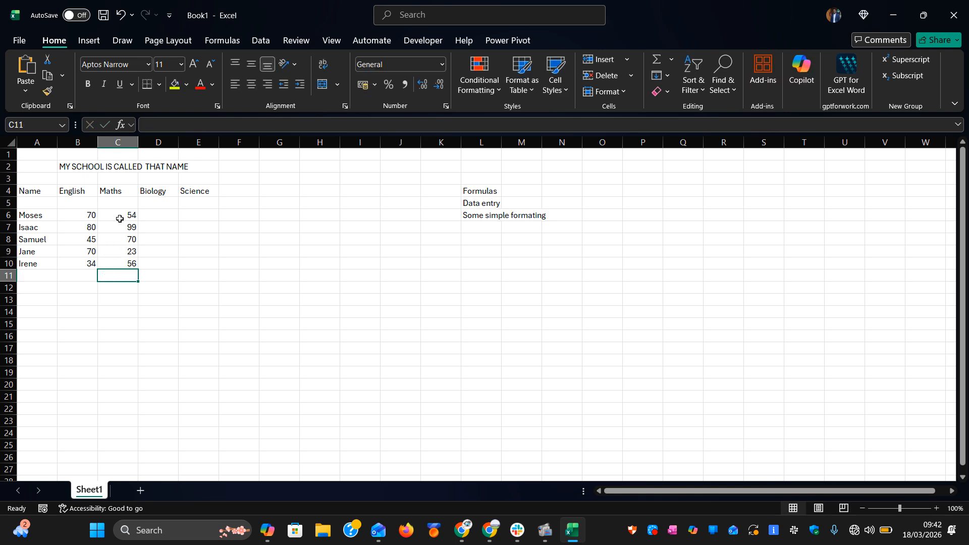
Step: Enter the Biology marks 55, 66, 76, 43 and 21 in cells D6 to D10
{"action": "left_click", "coordinate": [168, 215]}
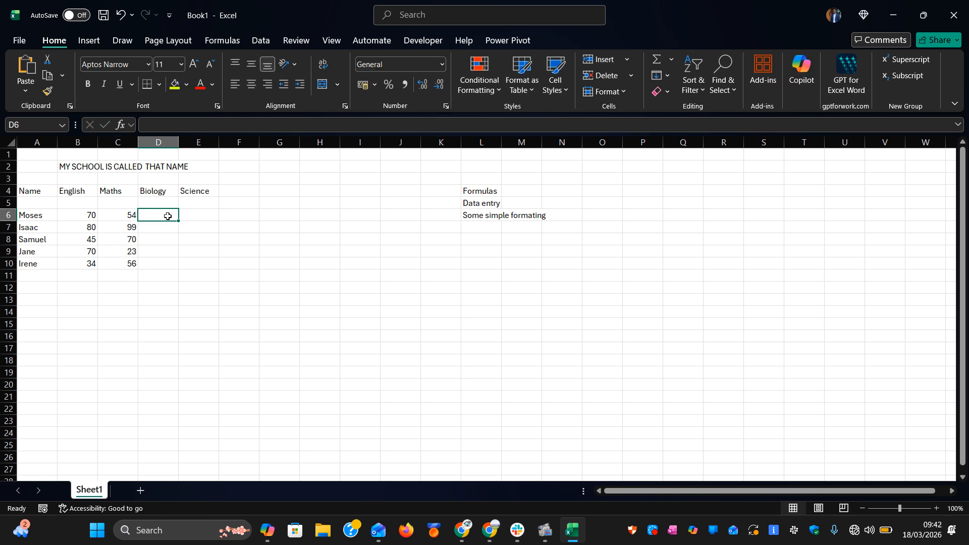
{"action": "type", "text": "55"}
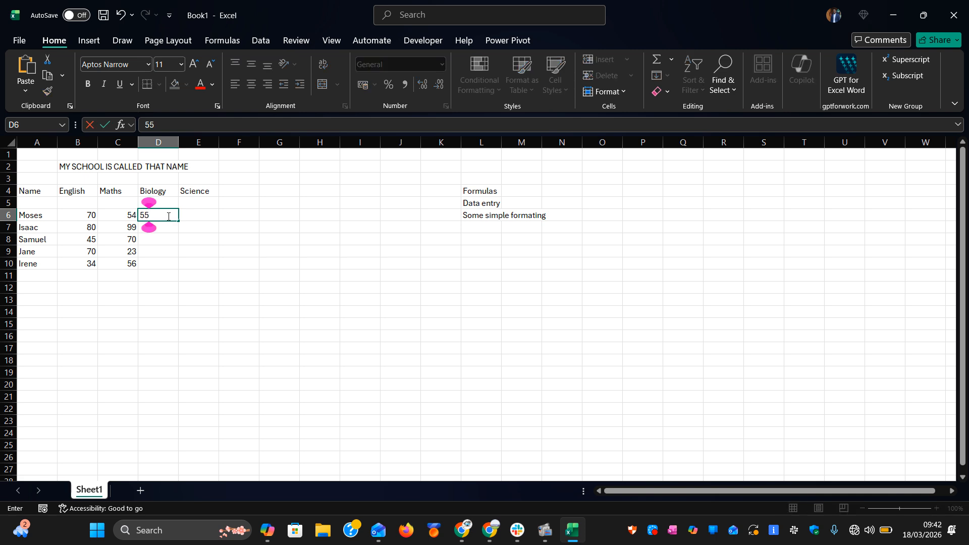
{"action": "key", "text": "Return"}
{"action": "type", "text": "66"}
{"action": "key", "text": "Return"}
{"action": "type", "text": "76"}
{"action": "key", "text": "Return"}
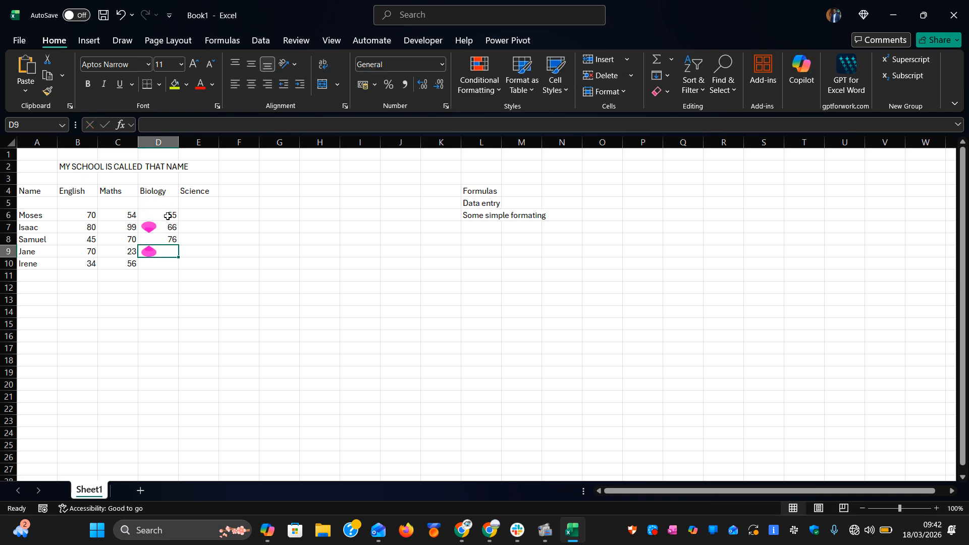
{"action": "type", "text": "43"}
{"action": "key", "text": "Return"}
{"action": "type", "text": "21"}
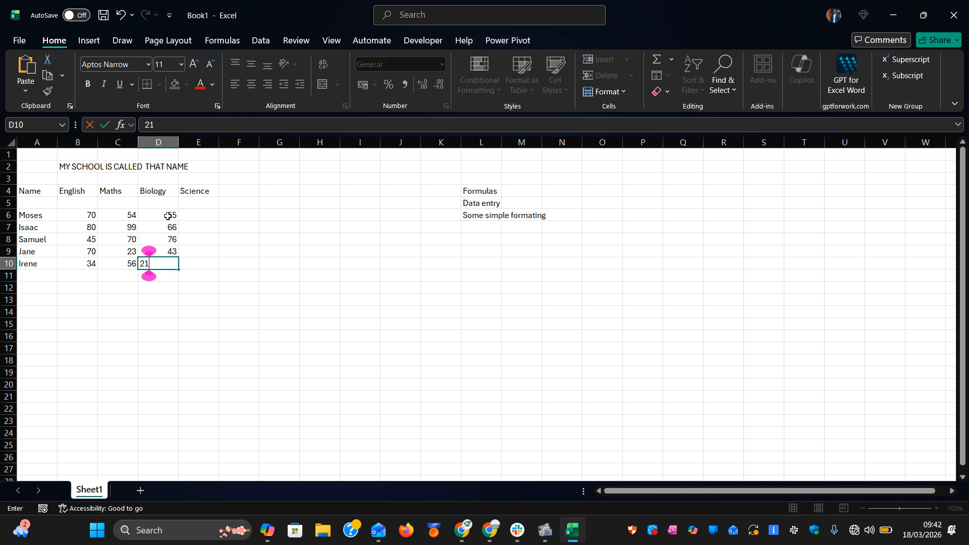
{"action": "key", "text": "Return"}
Step: Enter the Science marks 67, 88, 90, 100 and 34 in cells E6 to E10
{"action": "key", "text": "Right"}
{"action": "key", "text": "Up"}
{"action": "key", "text": "Up"}
{"action": "key", "text": "Up"}
{"action": "key", "text": "Up"}
{"action": "key", "text": "Up"}
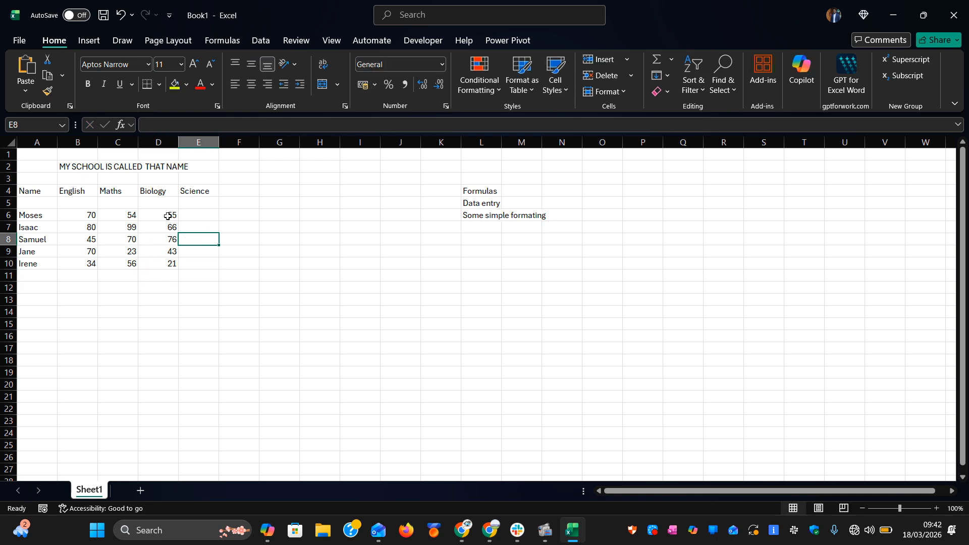
{"action": "type", "text": "67"}
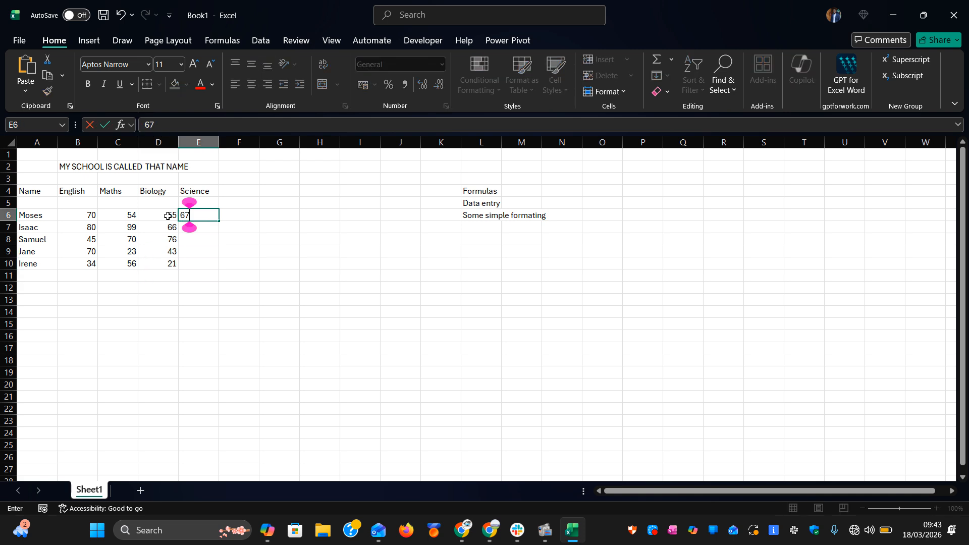
{"action": "key", "text": "Return"}
{"action": "type", "text": "88"}
{"action": "key", "text": "Return"}
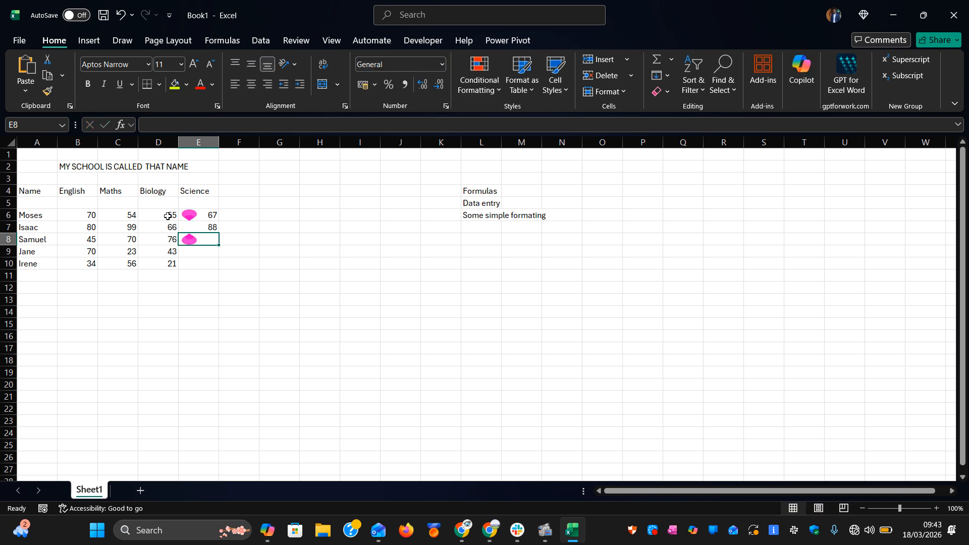
{"action": "type", "text": "90"}
{"action": "key", "text": "Return"}
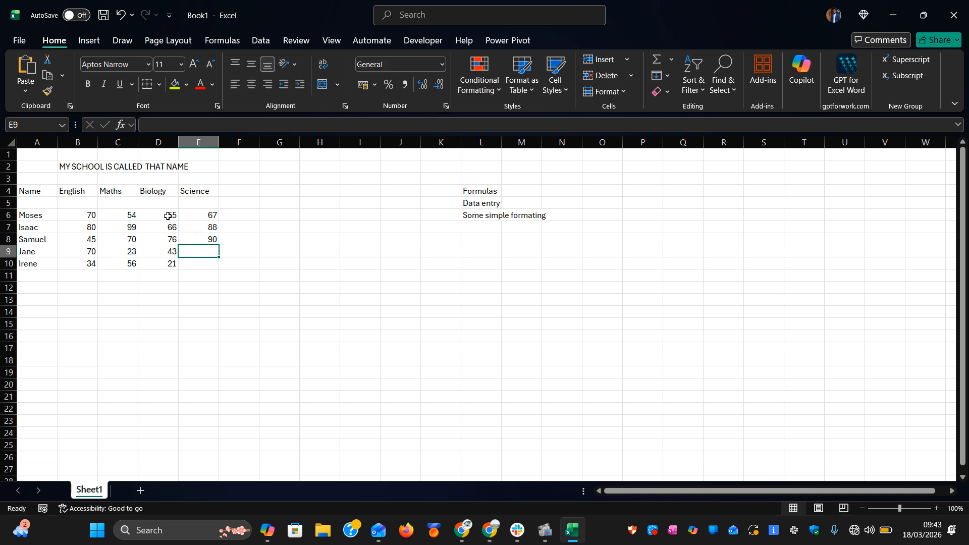
{"action": "type", "text": "100"}
{"action": "key", "text": "Return"}
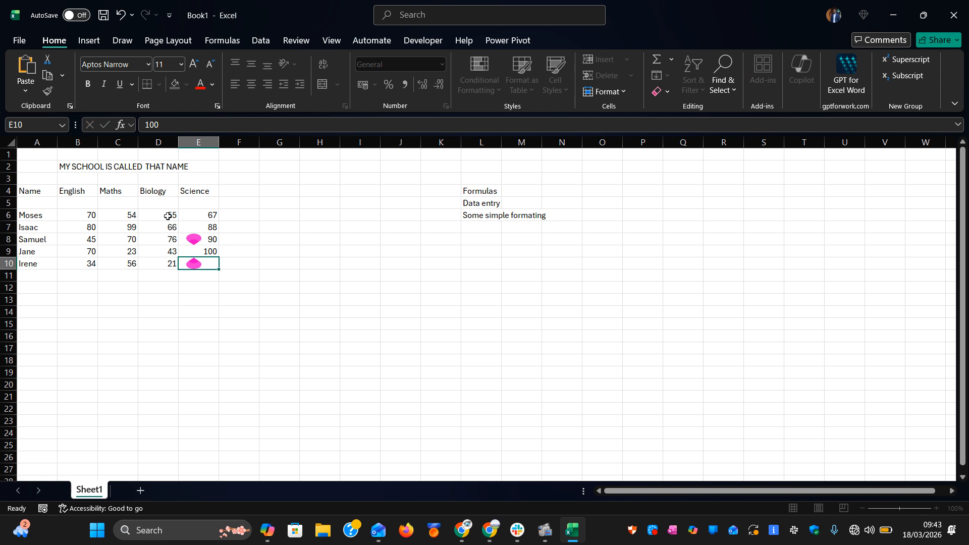
{"action": "type", "text": "34"}
{"action": "key", "text": "Return"}
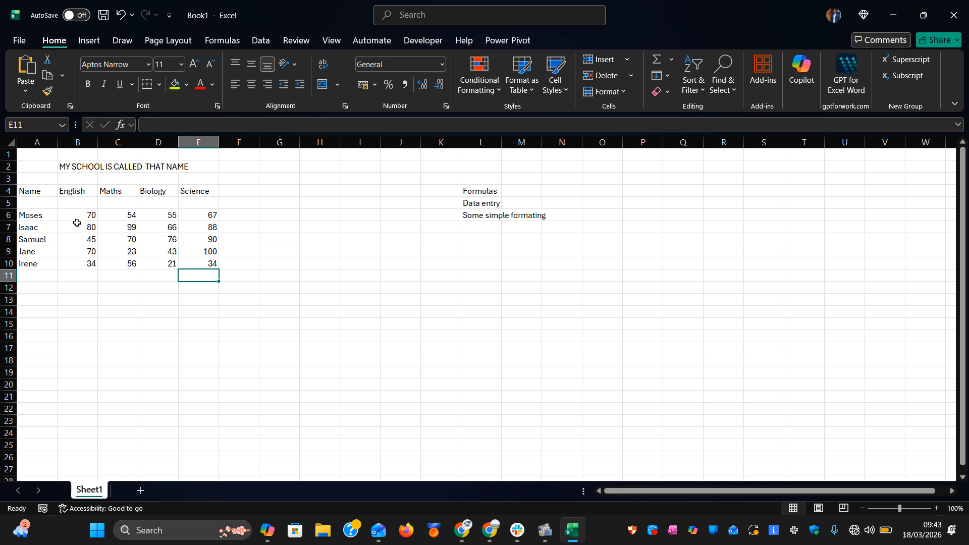
{"action": "left_click_drag", "start_coordinate": [31, 192], "coordinate": [210, 268]}
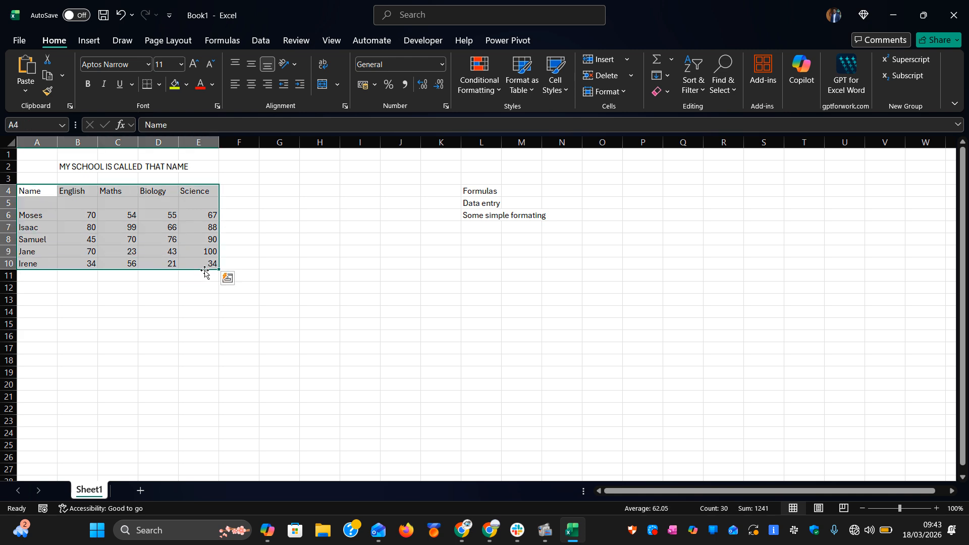
{"action": "left_click", "coordinate": [165, 332]}
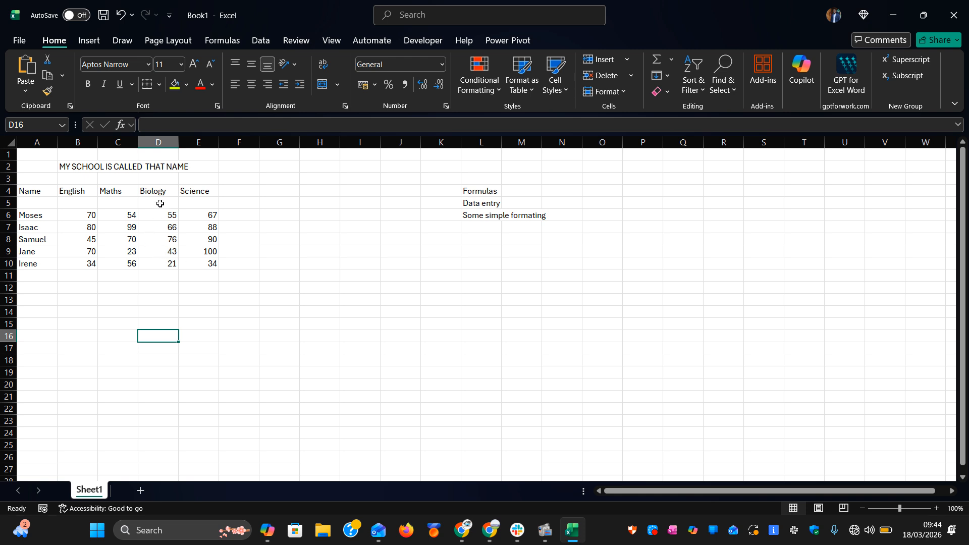
{"action": "left_click", "coordinate": [268, 324]}
{"action": "left_click", "coordinate": [166, 241]}
{"action": "left_click", "coordinate": [141, 286]}
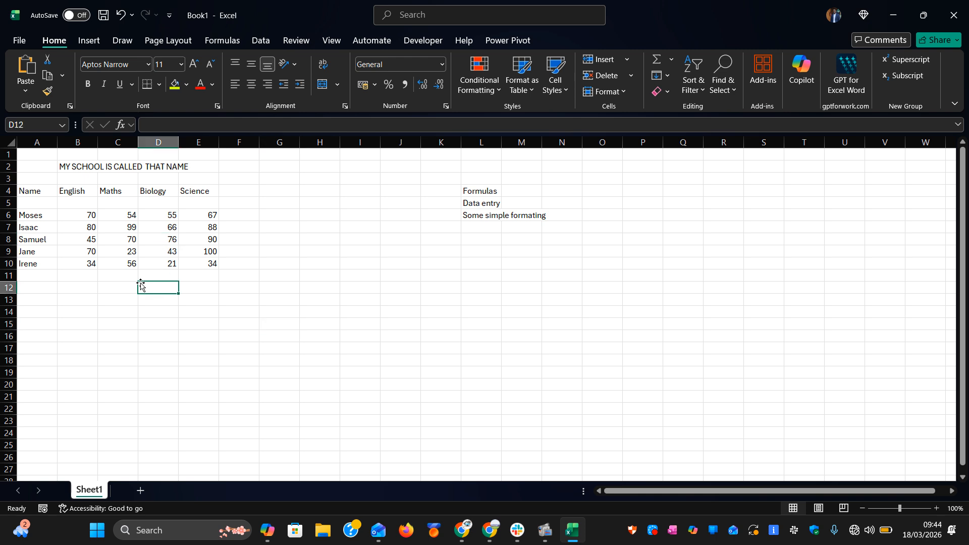
{"action": "left_click", "coordinate": [81, 284]}
{"action": "left_click", "coordinate": [143, 309]}
{"action": "left_click", "coordinate": [166, 240]}
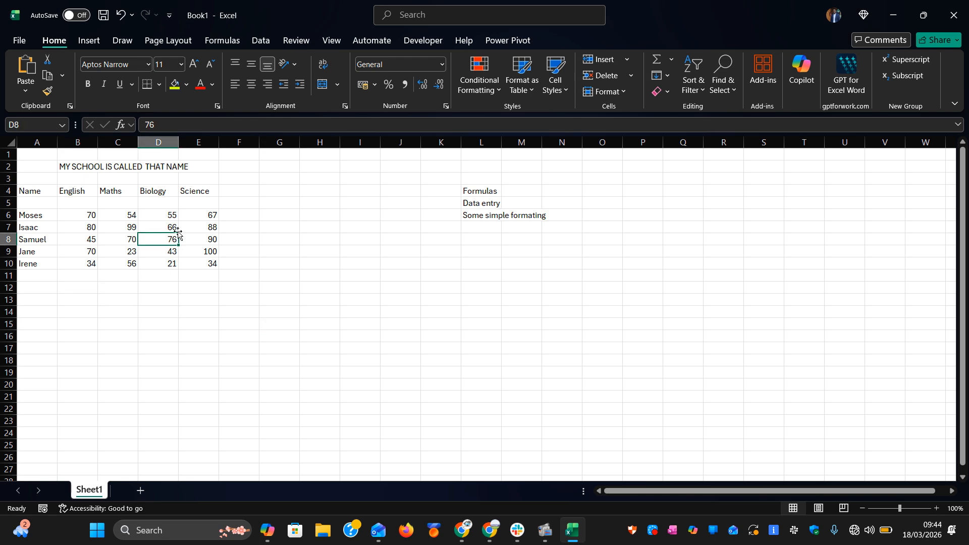
{"action": "left_click", "coordinate": [232, 239]}
{"action": "left_click", "coordinate": [228, 312]}
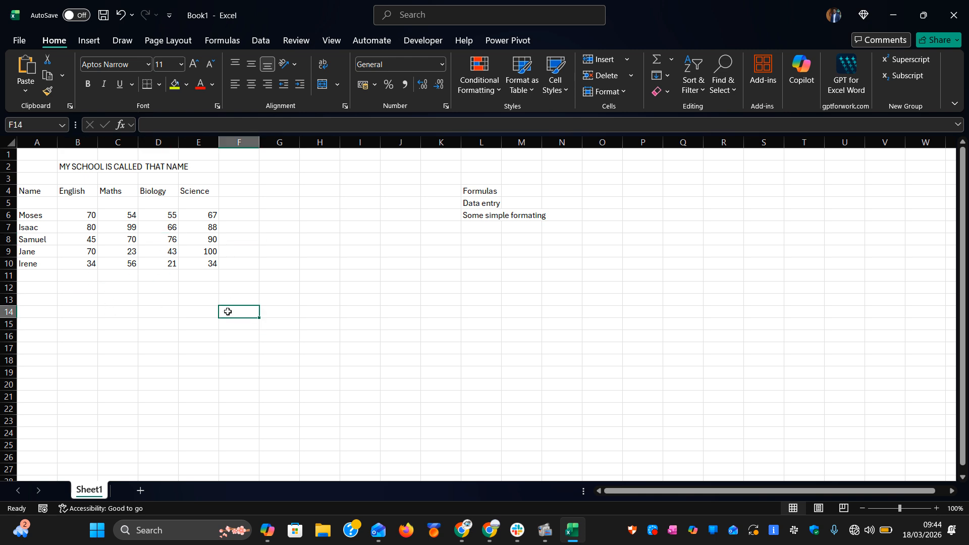
{"action": "left_click", "coordinate": [128, 300]}
{"action": "left_click", "coordinate": [173, 278]}
{"action": "left_click", "coordinate": [264, 250]}
{"action": "left_click", "coordinate": [230, 321]}
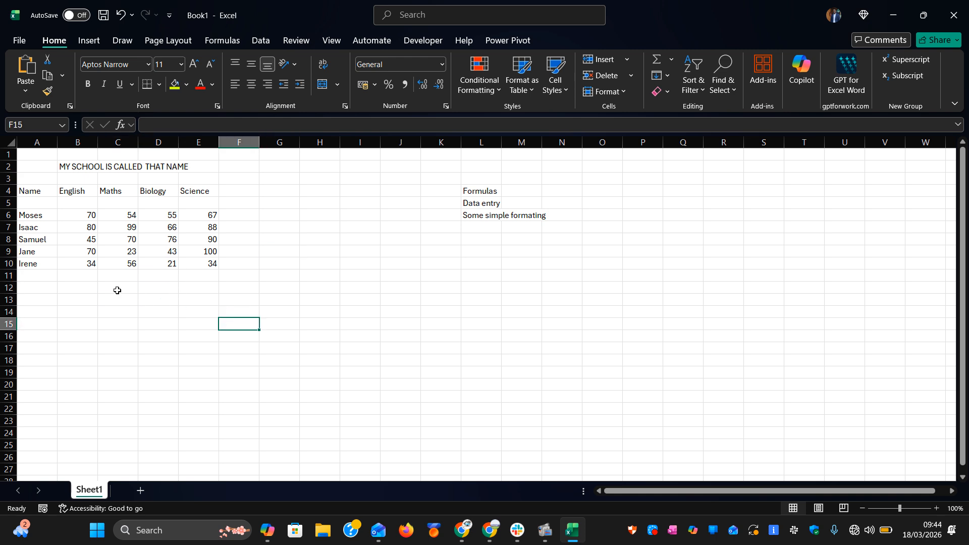
{"action": "left_click", "coordinate": [117, 291]}
{"action": "left_click_drag", "start_coordinate": [76, 210], "coordinate": [190, 272]}
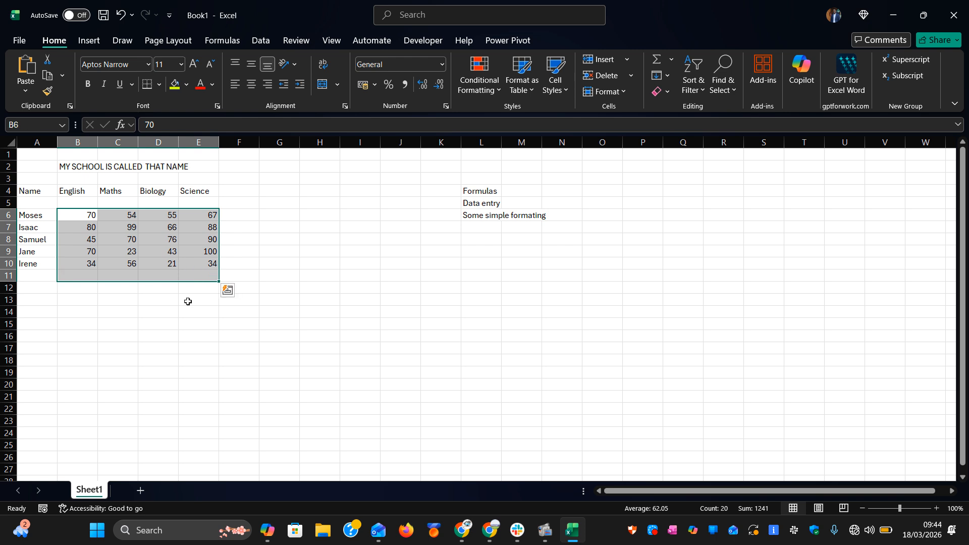
{"action": "left_click", "coordinate": [187, 335]}
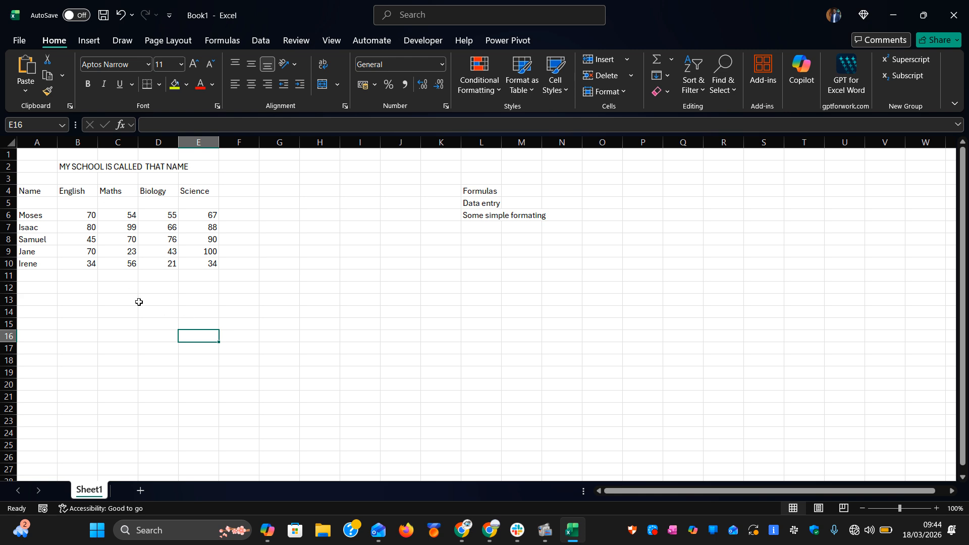
{"action": "left_click", "coordinate": [136, 301]}
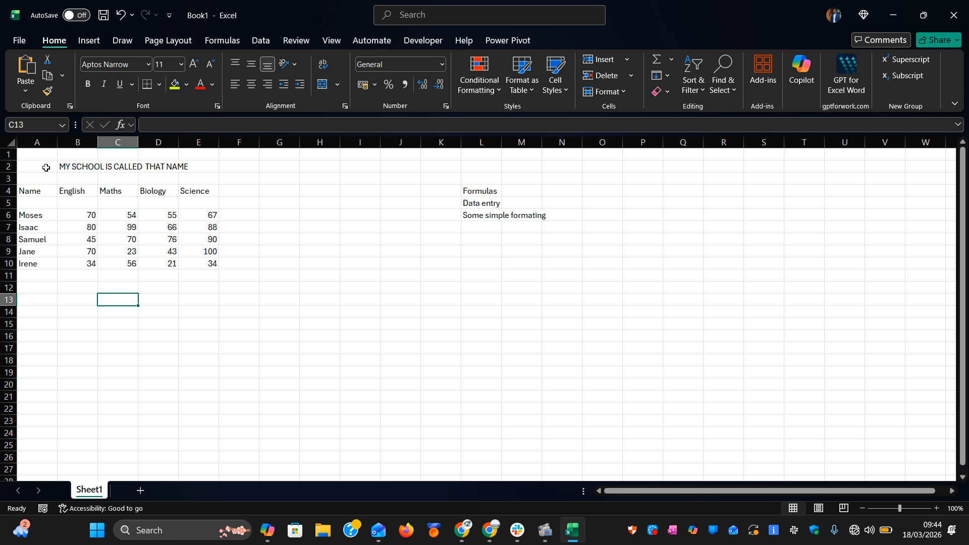
{"action": "left_click_drag", "start_coordinate": [46, 167], "coordinate": [216, 266]}
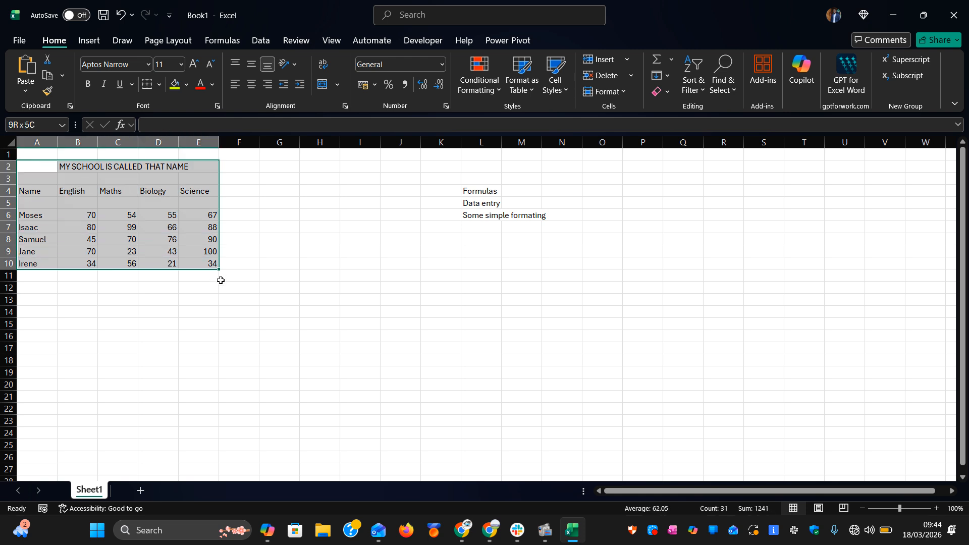
{"action": "left_click", "coordinate": [199, 347]}
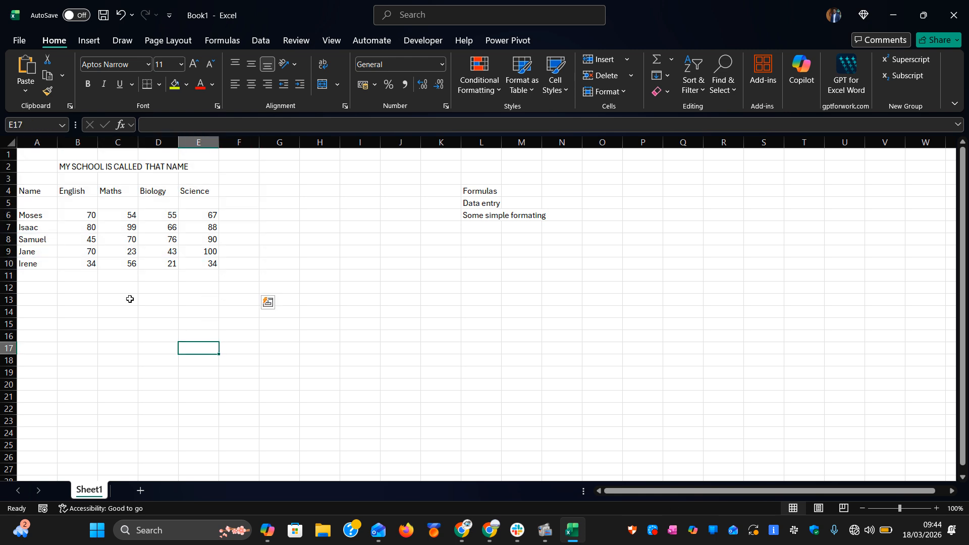
Step: Change the font of the title and marks table in A2:E11 to Times New Roman
{"action": "left_click", "coordinate": [38, 168]}
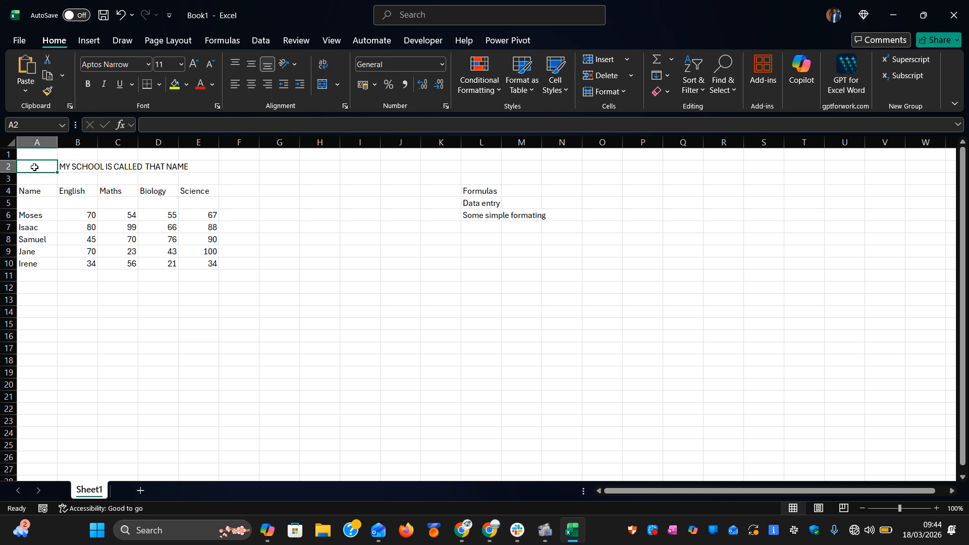
{"action": "left_click_drag", "start_coordinate": [34, 167], "coordinate": [210, 277]}
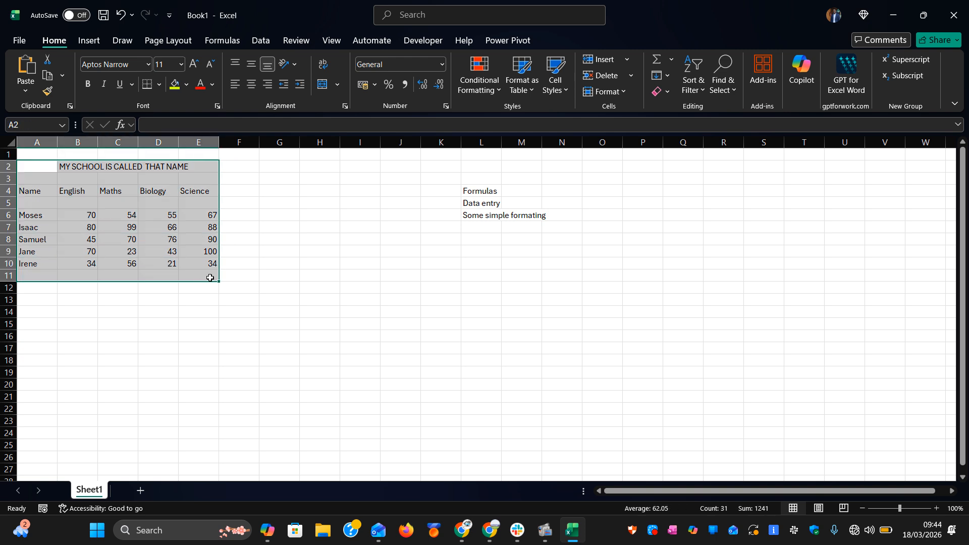
{"action": "left_click", "coordinate": [149, 63]}
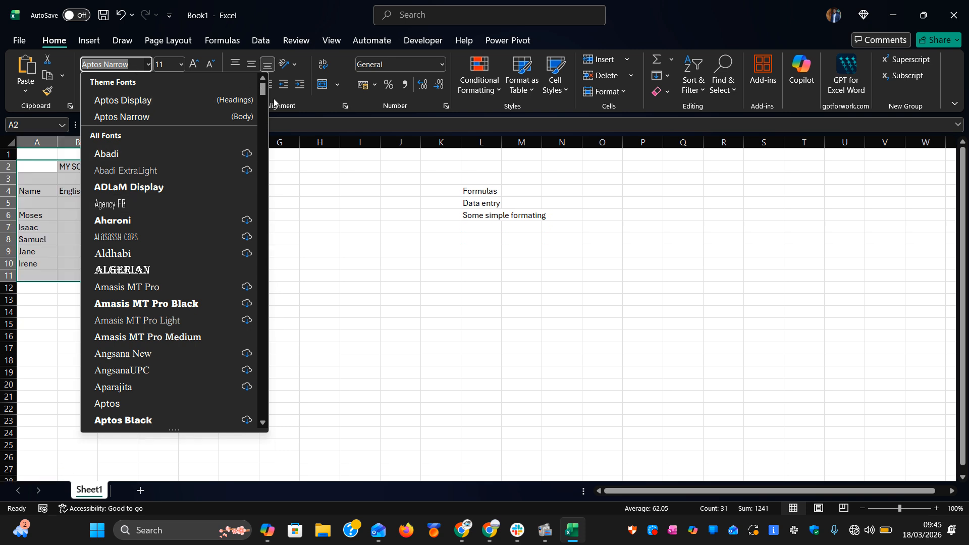
{"action": "left_click_drag", "start_coordinate": [262, 89], "coordinate": [256, 292]}
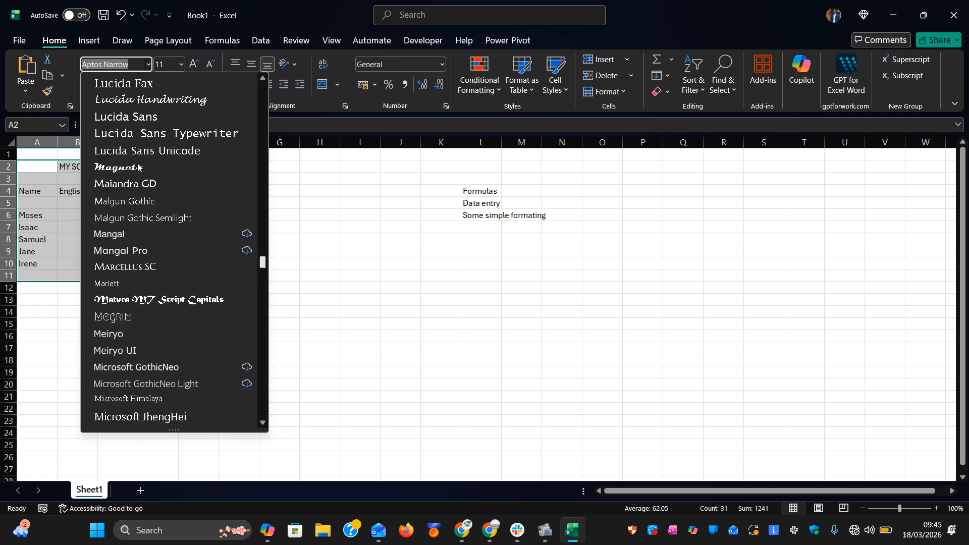
{"action": "scroll", "coordinate": [129, 65], "scroll_direction": "down", "scroll_amount": 5}
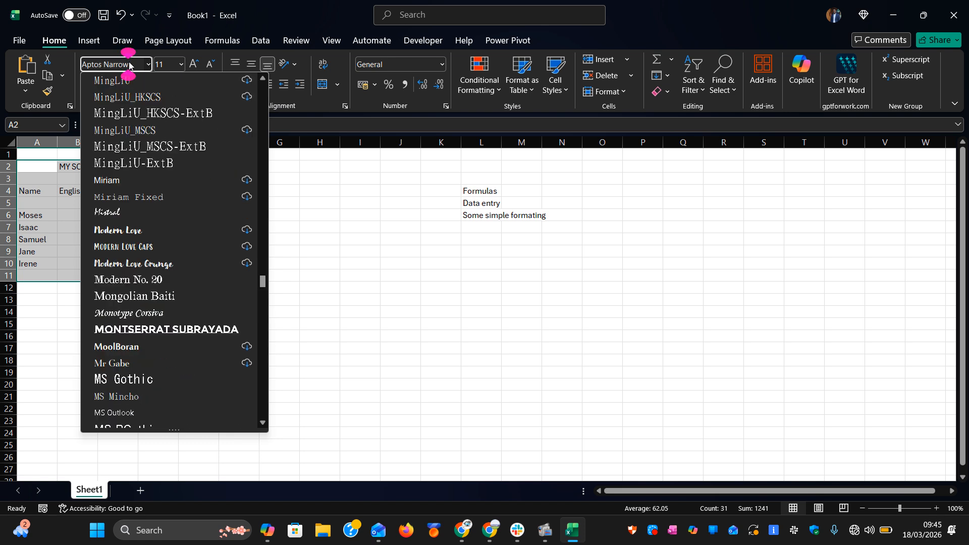
{"action": "key", "text": "BackSpace"}
{"action": "key", "text": "BackSpace"}
{"action": "key", "text": "BackSpace"}
{"action": "key", "text": "BackSpace"}
{"action": "key", "text": "BackSpace"}
{"action": "key", "text": "BackSpace"}
{"action": "key", "text": "BackSpace"}
{"action": "key", "text": "BackSpace"}
{"action": "key", "text": "BackSpace"}
{"action": "key", "text": "BackSpace"}
{"action": "key", "text": "BackSpace"}
{"action": "key", "text": "BackSpace"}
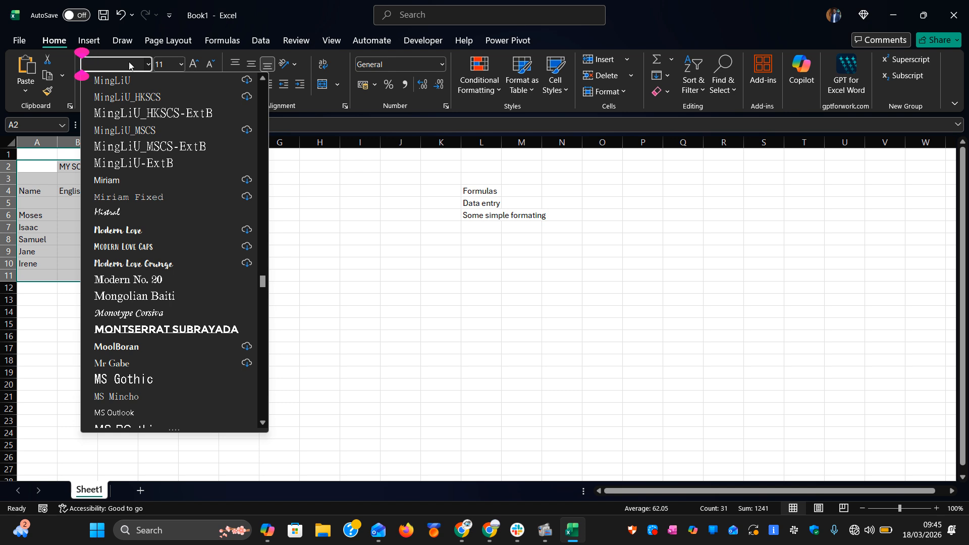
{"action": "type", "text": "Times New Roman"}
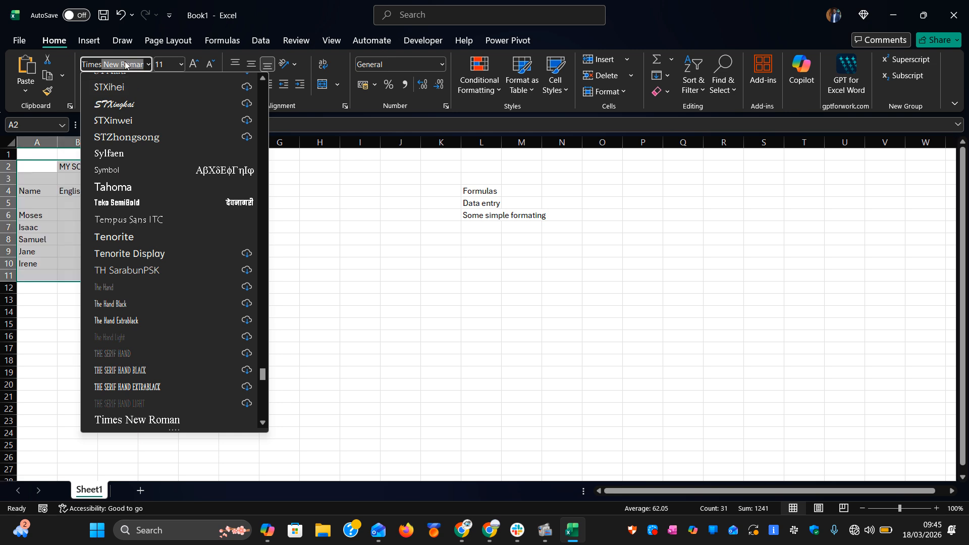
{"action": "key", "text": "Return"}
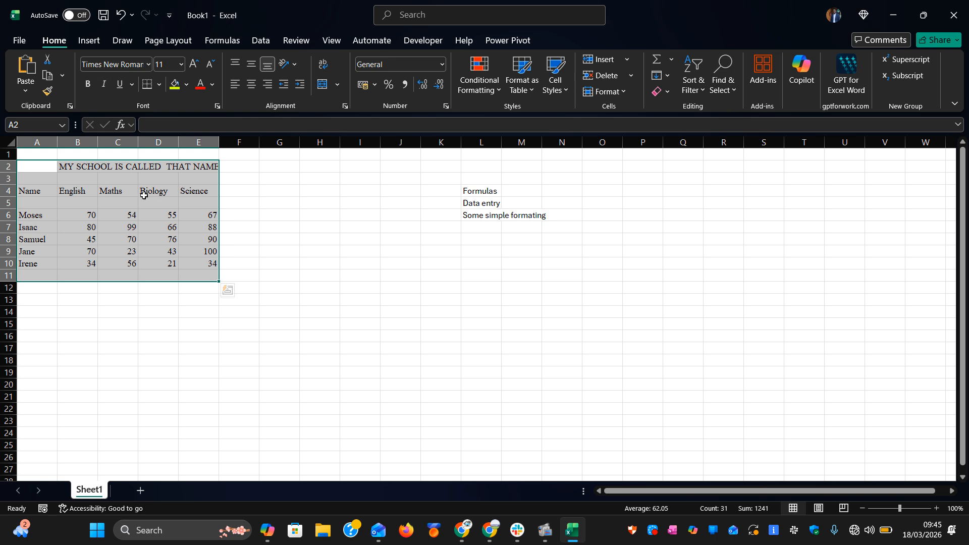
{"action": "left_click", "coordinate": [114, 190]}
{"action": "left_click", "coordinate": [128, 216]}
{"action": "left_click", "coordinate": [148, 227]}
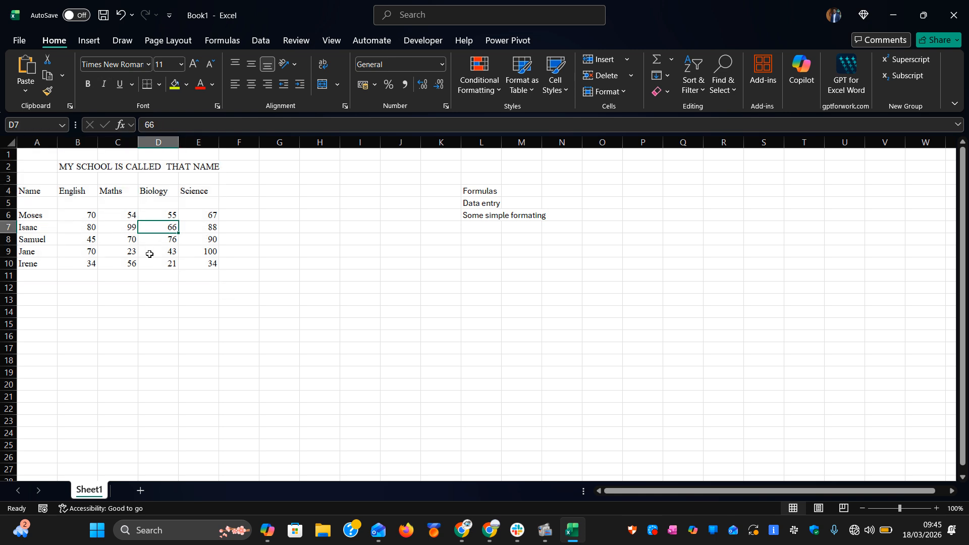
{"action": "left_click", "coordinate": [121, 239]}
{"action": "left_click", "coordinate": [87, 262]}
{"action": "left_click_drag", "start_coordinate": [145, 257], "coordinate": [152, 264]}
{"action": "left_click", "coordinate": [188, 228]}
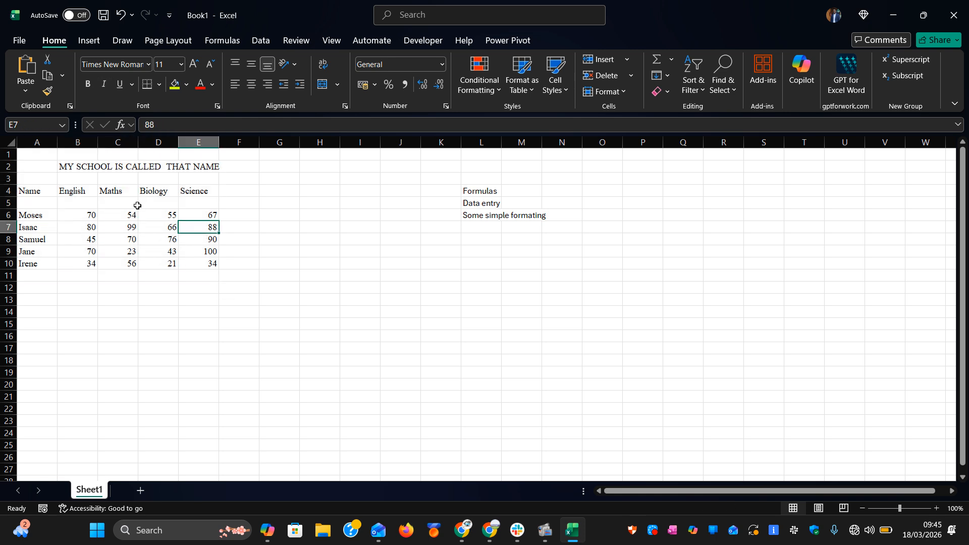
{"action": "left_click", "coordinate": [129, 228]}
{"action": "left_click", "coordinate": [163, 241]}
{"action": "left_click", "coordinate": [125, 202]}
{"action": "left_click", "coordinate": [95, 228]}
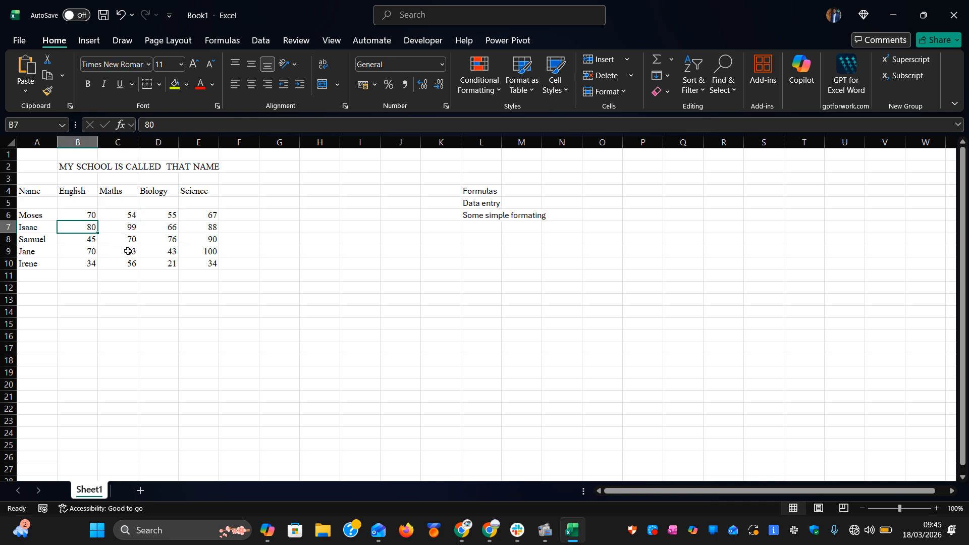
{"action": "left_click", "coordinate": [128, 252]}
{"action": "left_click", "coordinate": [167, 240]}
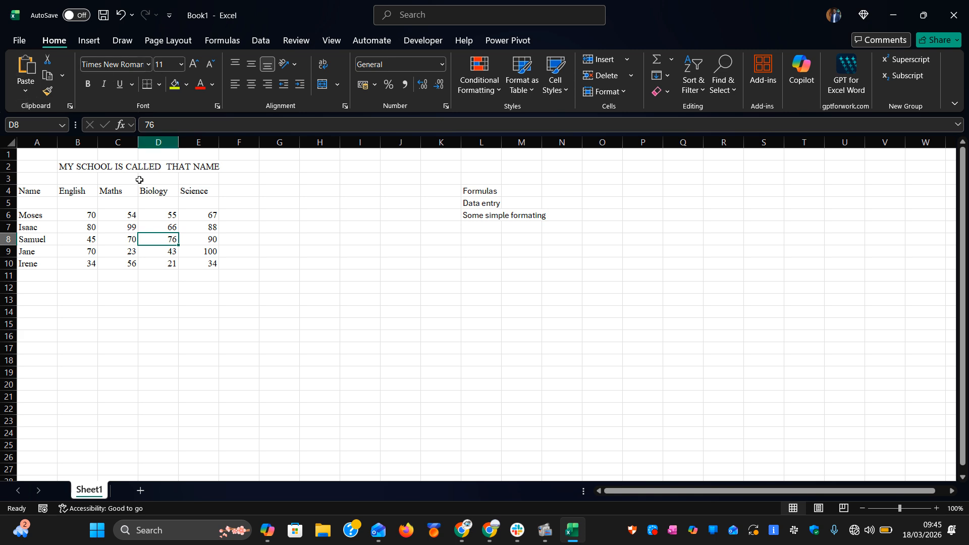
Step: Apply All Borders to the title and marks table in A2:E10, and widen column E slightly
{"action": "left_click_drag", "start_coordinate": [32, 164], "coordinate": [212, 264]}
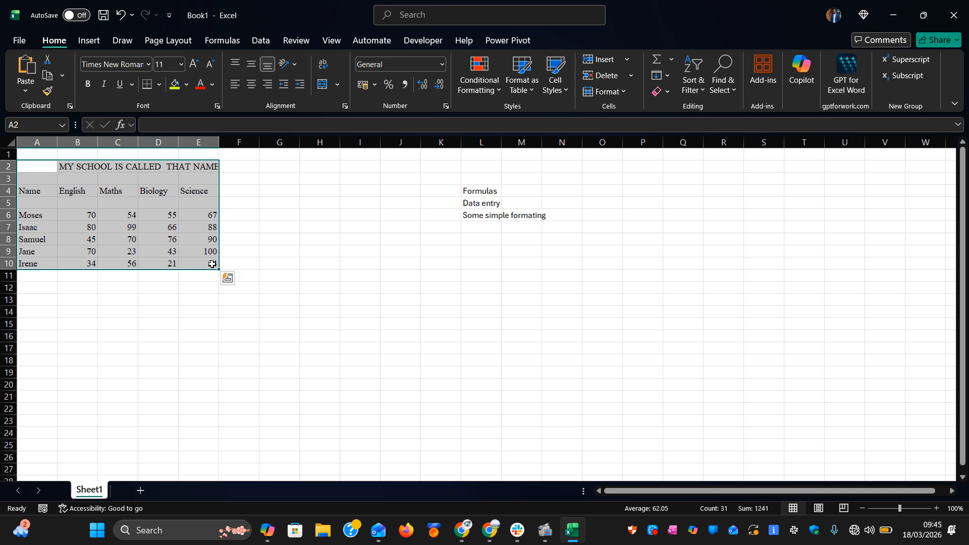
{"action": "left_click", "coordinate": [151, 86]}
{"action": "left_click", "coordinate": [160, 87]}
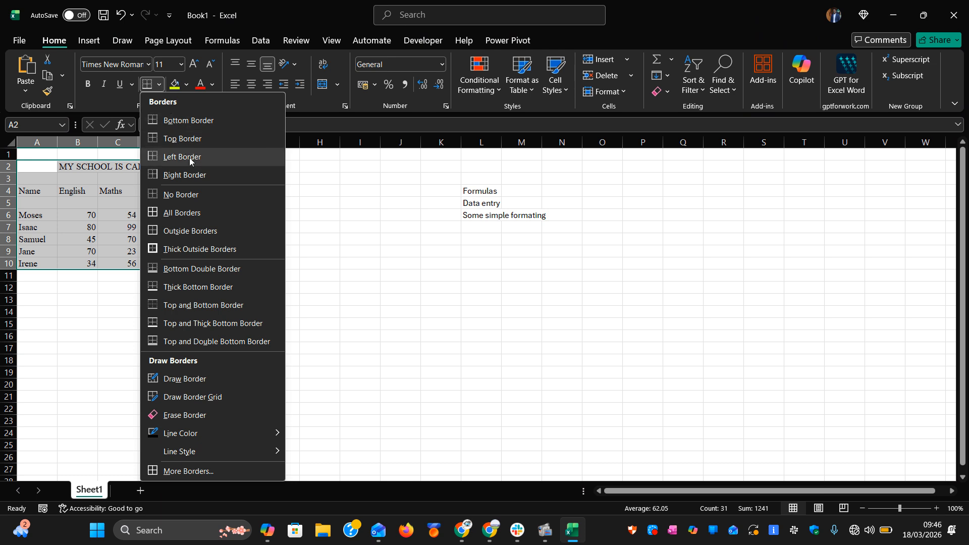
{"action": "left_click", "coordinate": [213, 213]}
{"action": "left_click", "coordinate": [268, 332]}
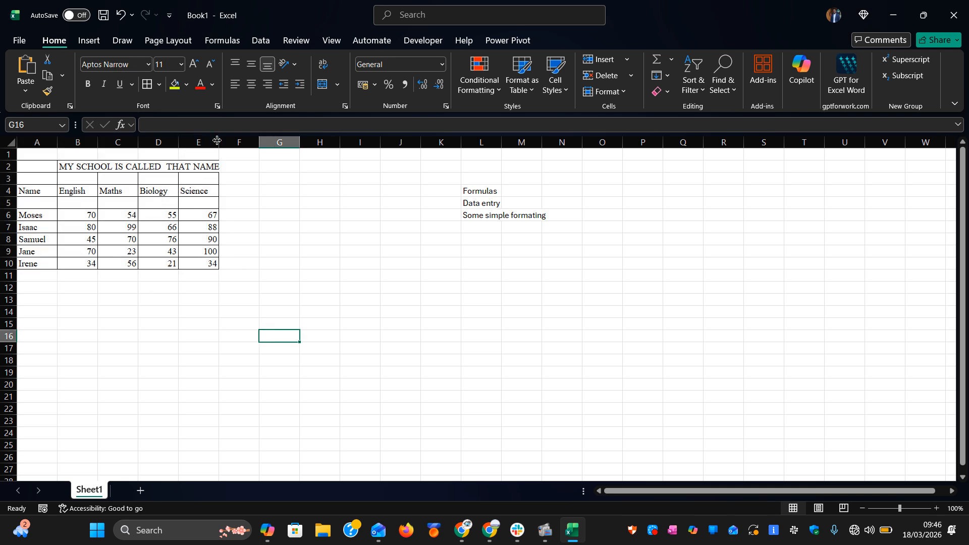
{"action": "left_click_drag", "start_coordinate": [218, 141], "coordinate": [229, 142]}
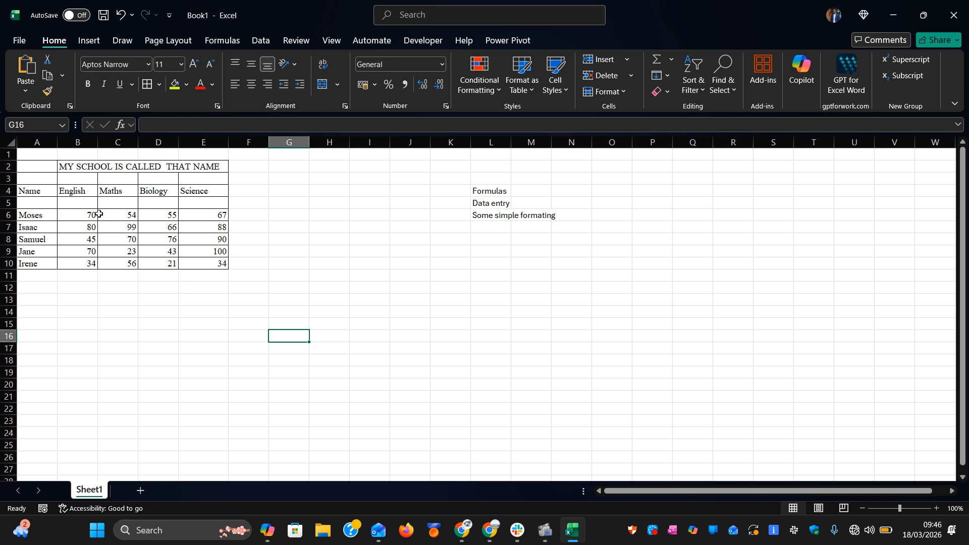
Step: Top-align the marks in B6:E10 and make rows 6 to 10 noticeably taller
{"action": "left_click", "coordinate": [71, 218]}
{"action": "left_click_drag", "start_coordinate": [102, 222], "coordinate": [211, 262]}
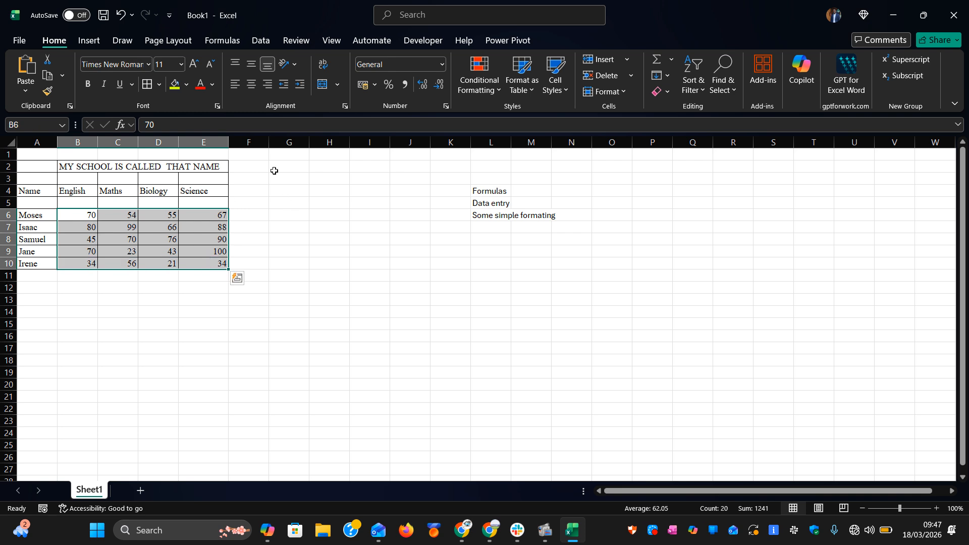
{"action": "left_click", "coordinate": [233, 65]}
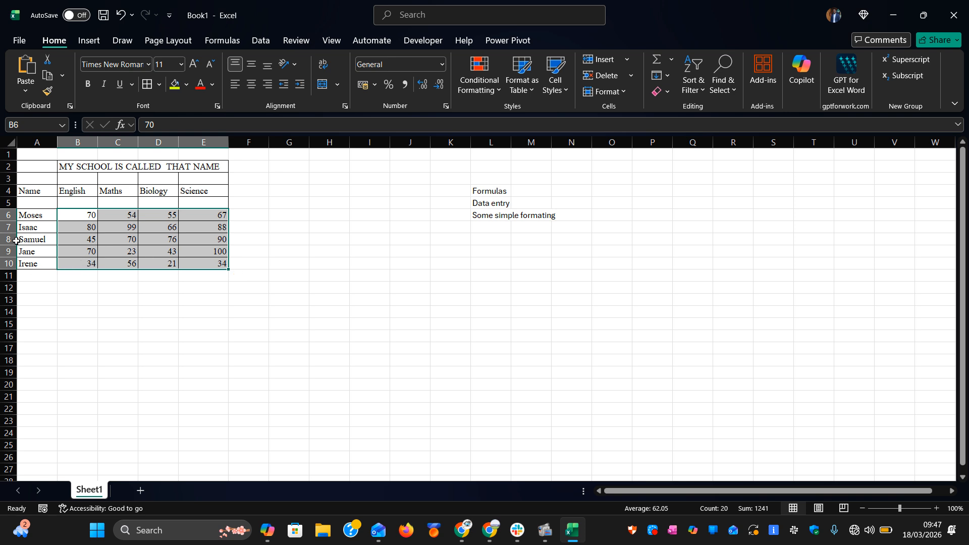
{"action": "left_click_drag", "start_coordinate": [13, 221], "coordinate": [21, 251]}
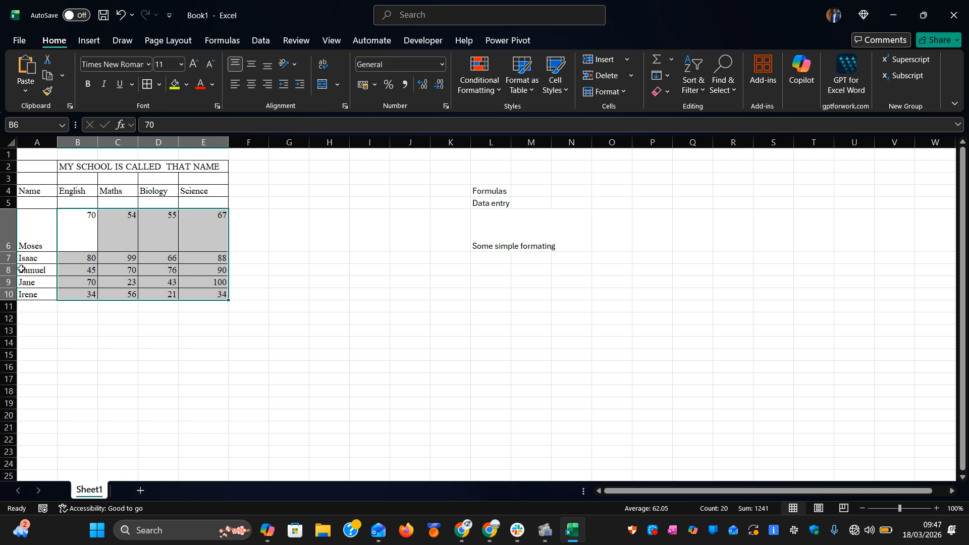
{"action": "left_click_drag", "start_coordinate": [14, 263], "coordinate": [12, 384]}
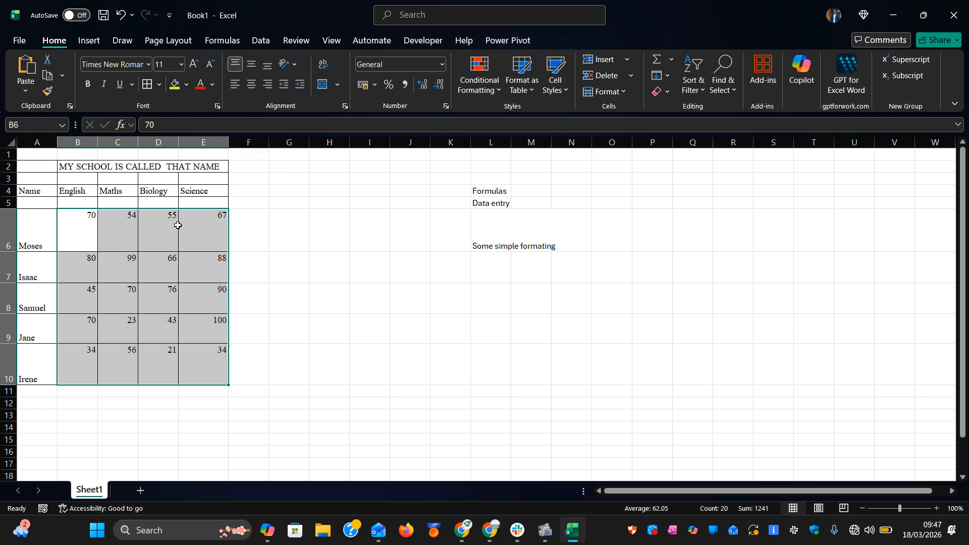
Step: Try middle and bottom vertical alignment on the marks in B6:E10, ending with Middle Align
{"action": "left_click", "coordinate": [251, 65]}
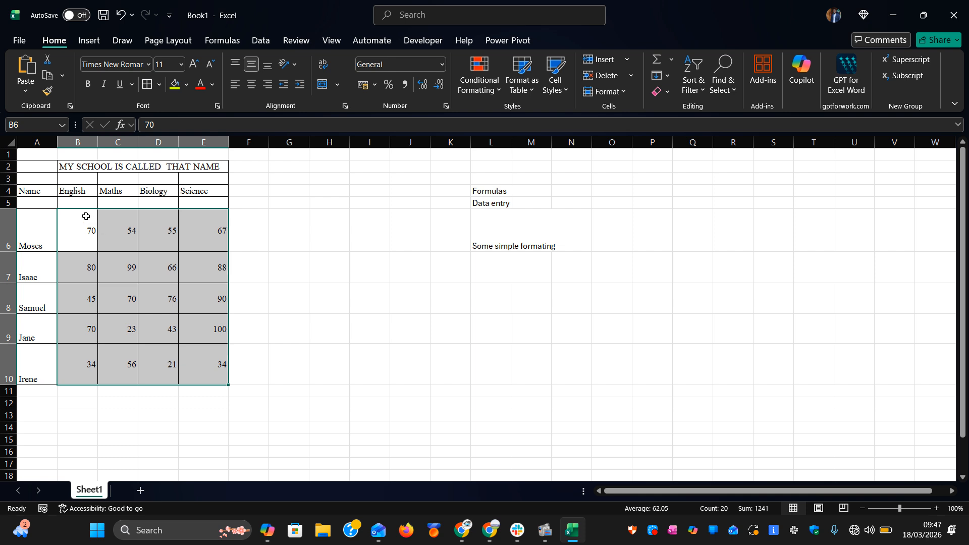
{"action": "left_click", "coordinate": [265, 65]}
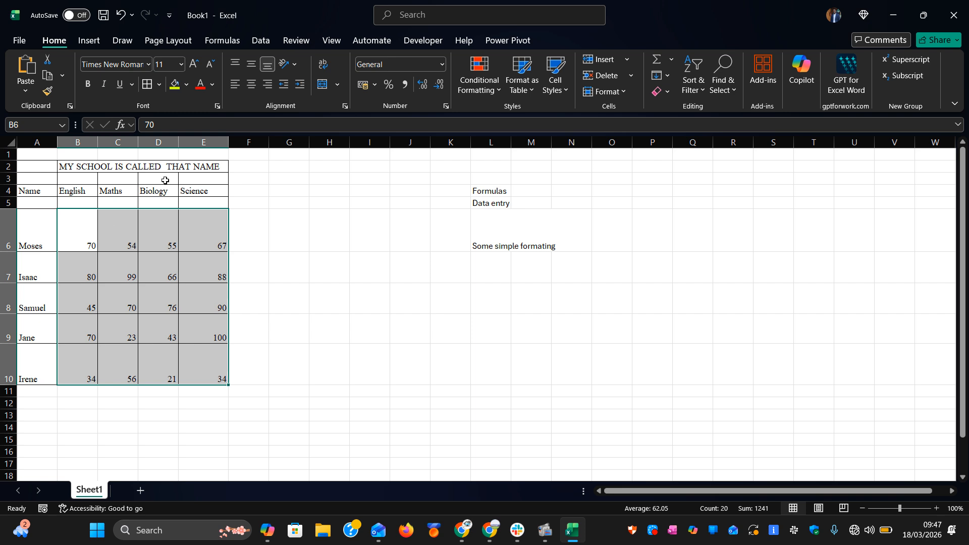
{"action": "left_click", "coordinate": [251, 64]}
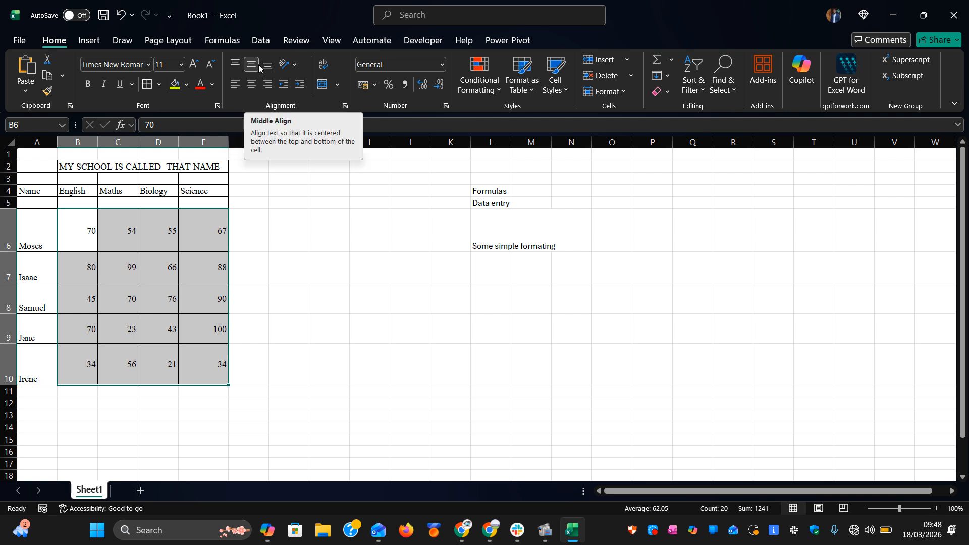
Step: Try left and centre horizontal alignment on the marks in B6:E10, ending with right alignment
{"action": "left_click", "coordinate": [234, 89]}
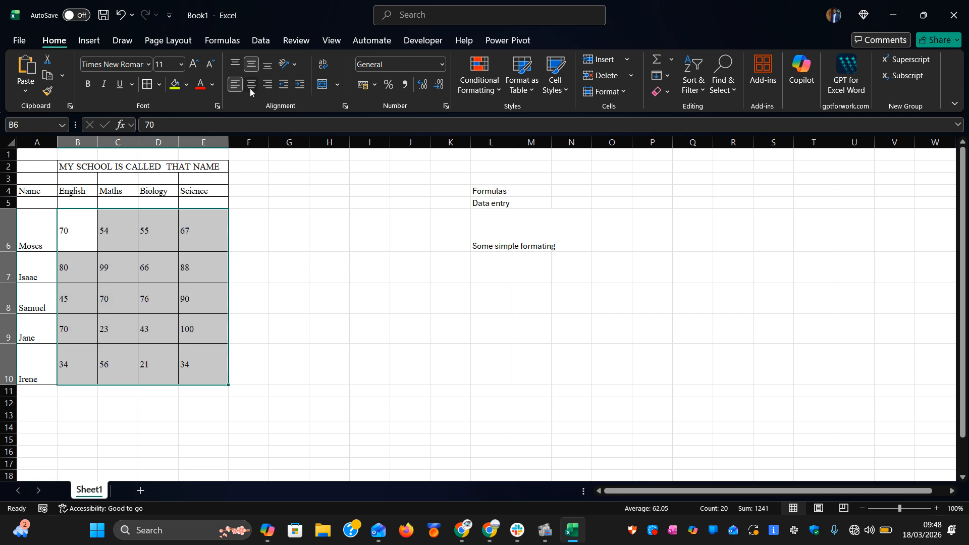
{"action": "left_click", "coordinate": [250, 89]}
{"action": "left_click", "coordinate": [268, 86]}
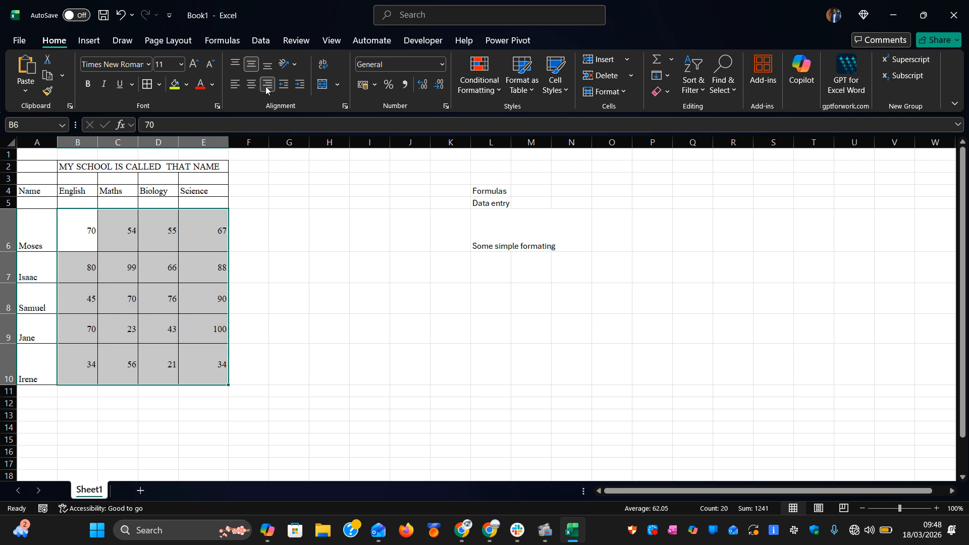
Step: Increase the indent of the marks in B6:E10 by five levels and decrease it again by five
{"action": "left_click", "coordinate": [301, 85]}
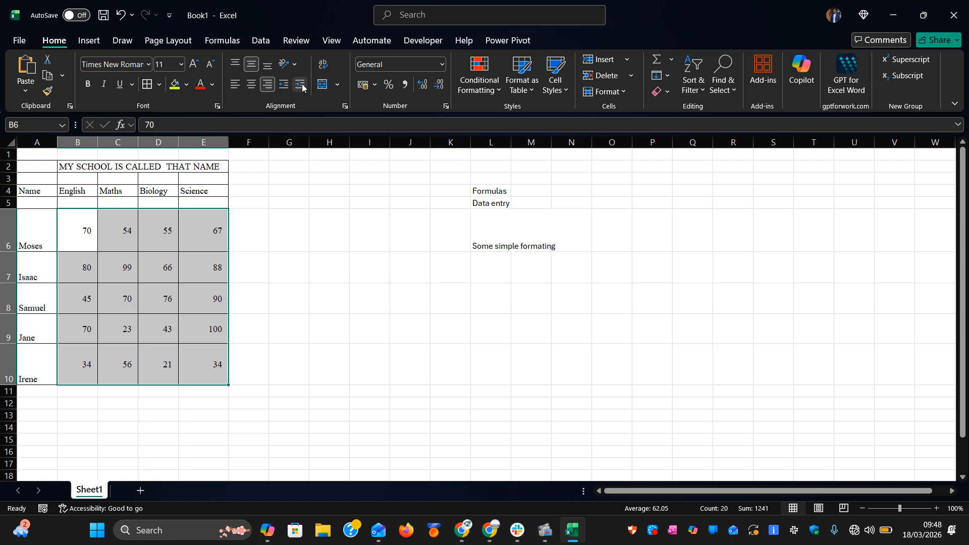
{"action": "left_click", "coordinate": [301, 84]}
{"action": "left_click", "coordinate": [301, 85]}
{"action": "left_click", "coordinate": [301, 85]}
{"action": "left_click", "coordinate": [301, 85]}
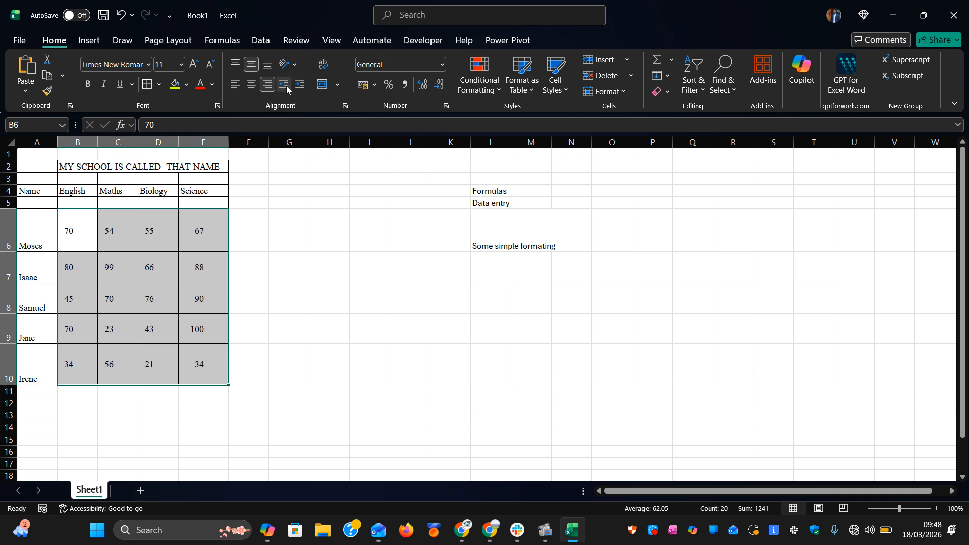
{"action": "left_click", "coordinate": [286, 88]}
{"action": "left_click", "coordinate": [286, 88]}
{"action": "left_click", "coordinate": [286, 88]}
{"action": "left_click", "coordinate": [285, 88]}
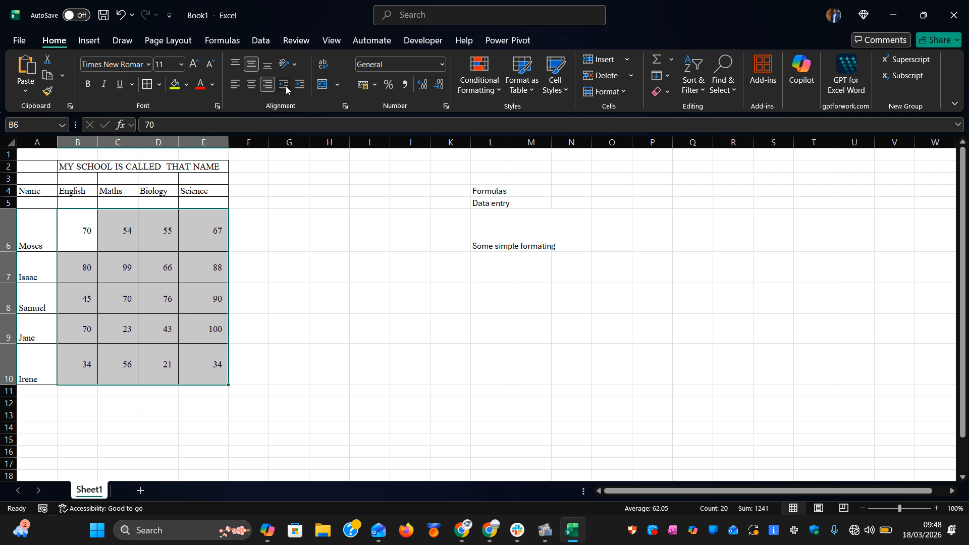
{"action": "left_click", "coordinate": [286, 88]}
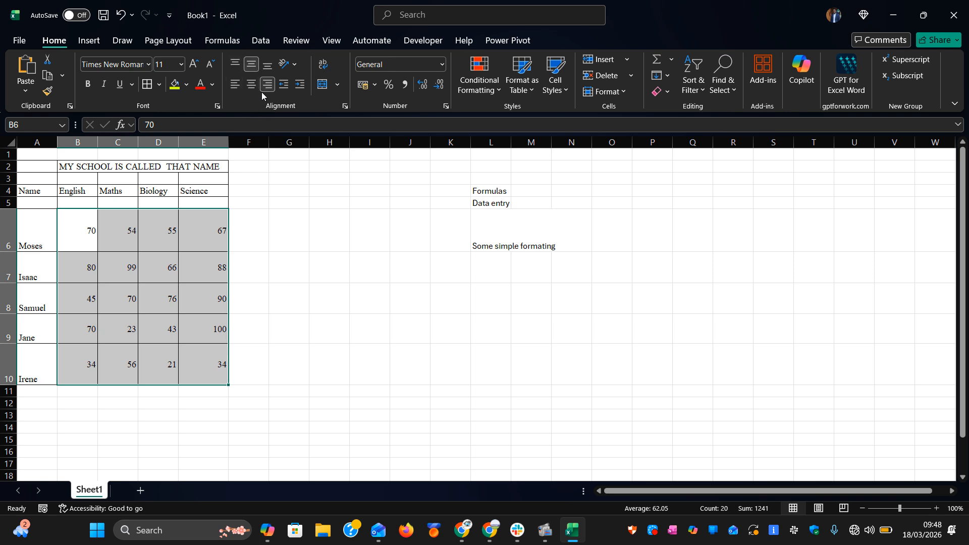
Step: Try the Angle Counterclockwise, Angle Clockwise, Vertical Text and Rotate Text Up orientations on the student names in A6:A10
{"action": "left_click", "coordinate": [295, 67]}
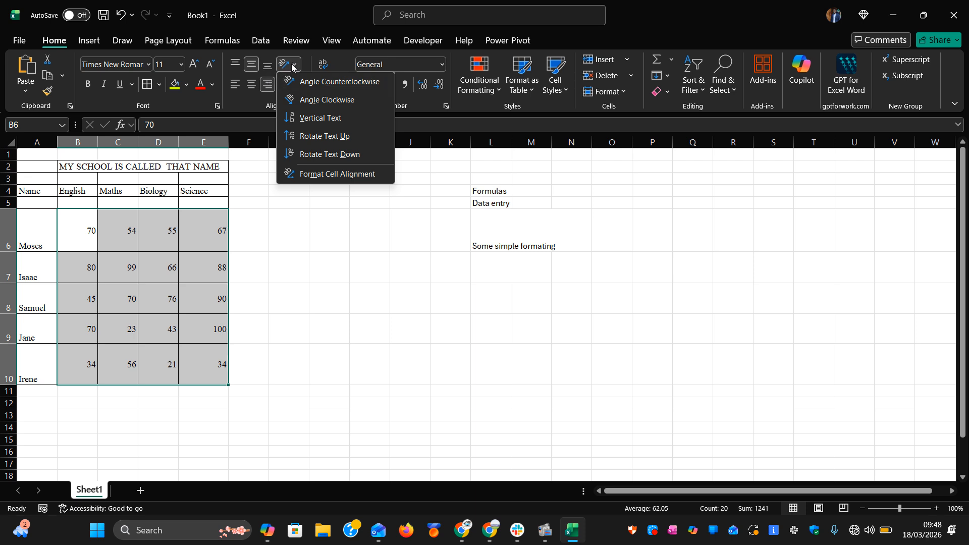
{"action": "left_click", "coordinate": [272, 271]}
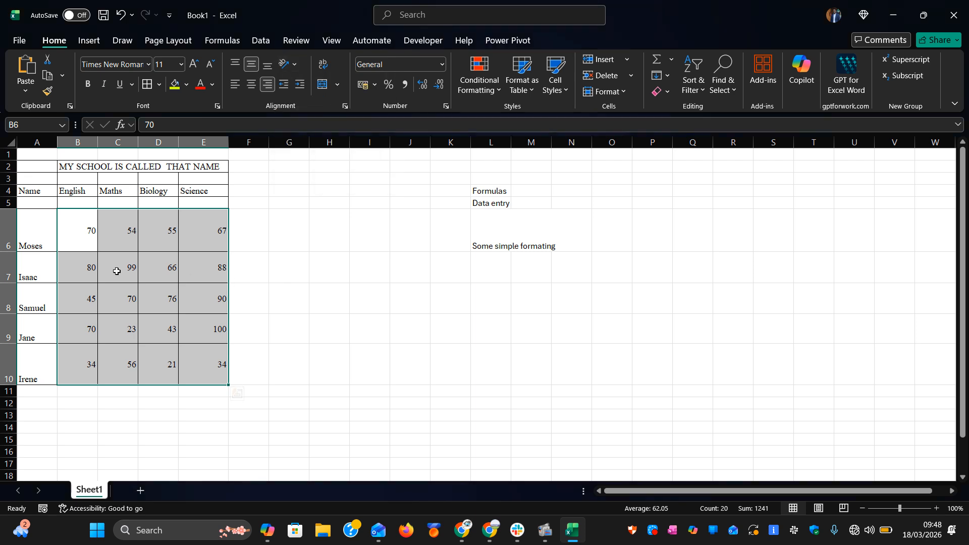
{"action": "left_click", "coordinate": [36, 239]}
{"action": "left_click_drag", "start_coordinate": [36, 226], "coordinate": [31, 357]}
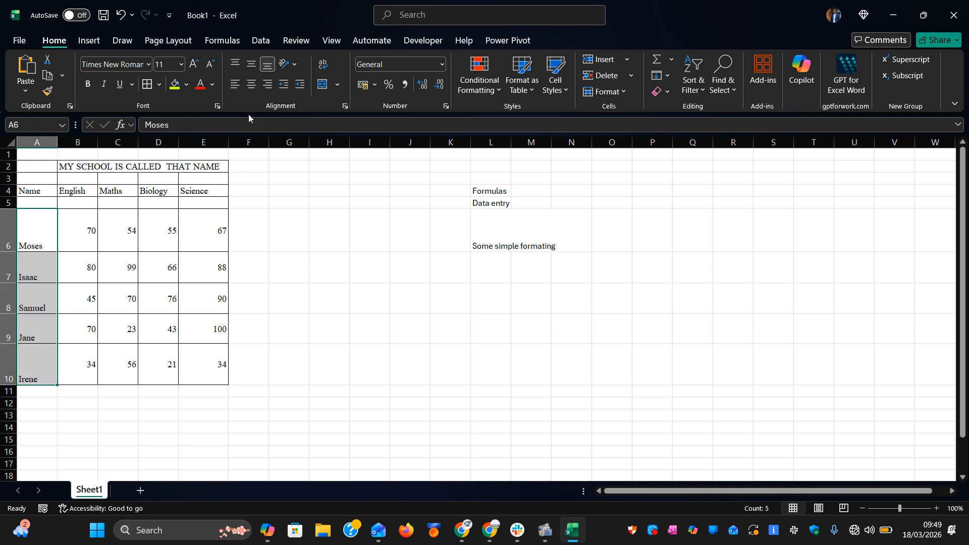
{"action": "left_click", "coordinate": [294, 67]}
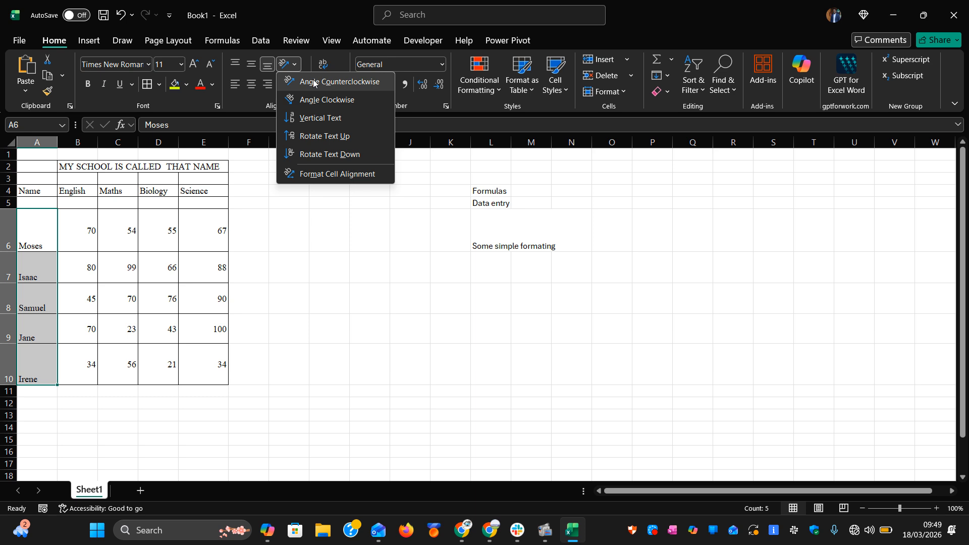
{"action": "left_click", "coordinate": [313, 83]}
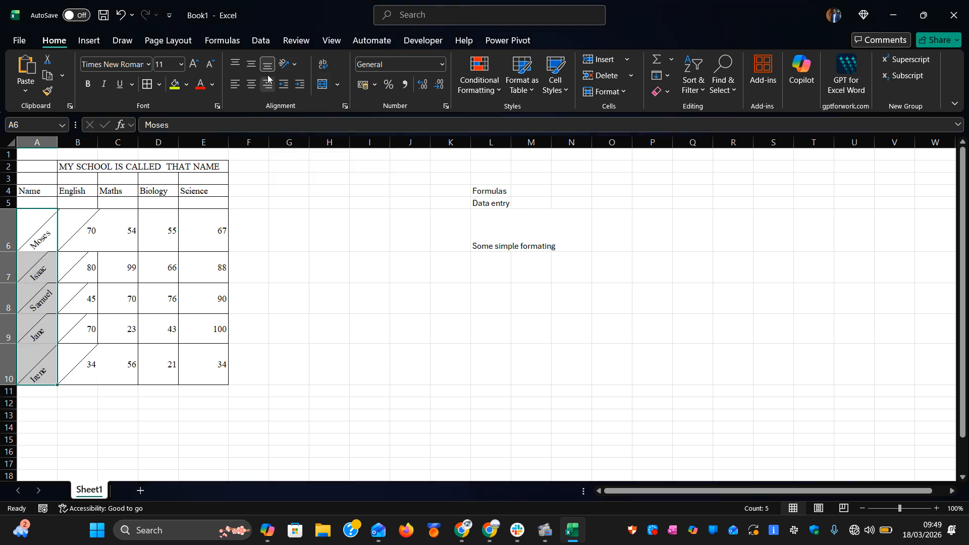
{"action": "left_click", "coordinate": [292, 65]}
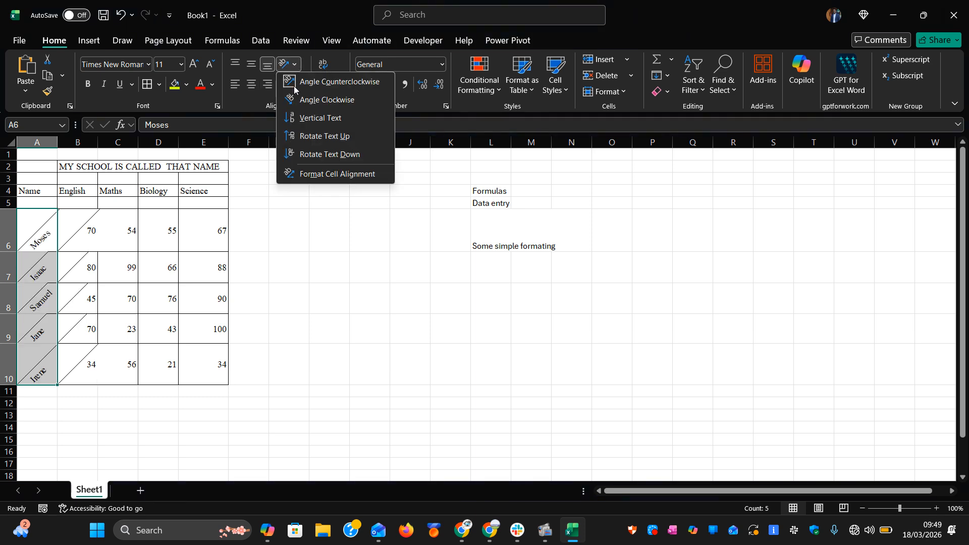
{"action": "left_click", "coordinate": [300, 100]}
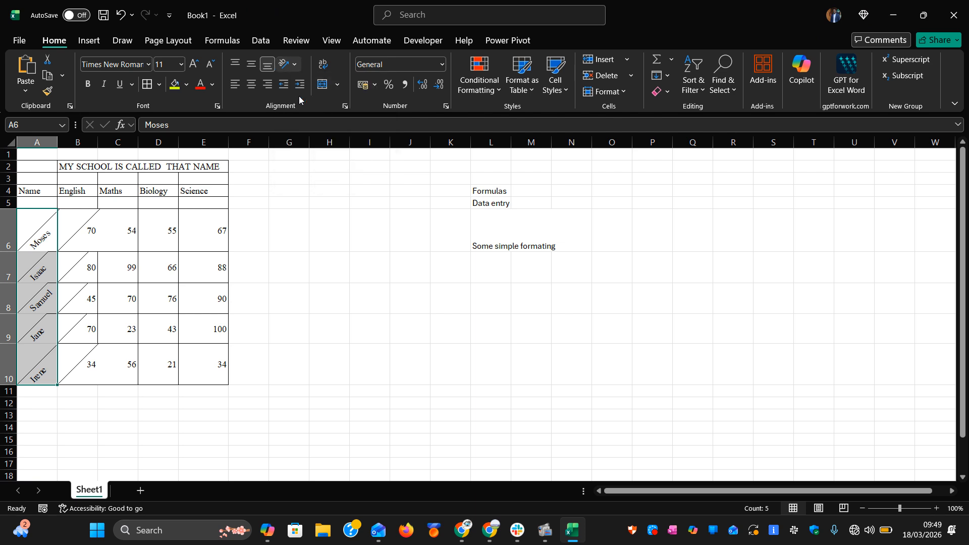
{"action": "left_click", "coordinate": [296, 69]}
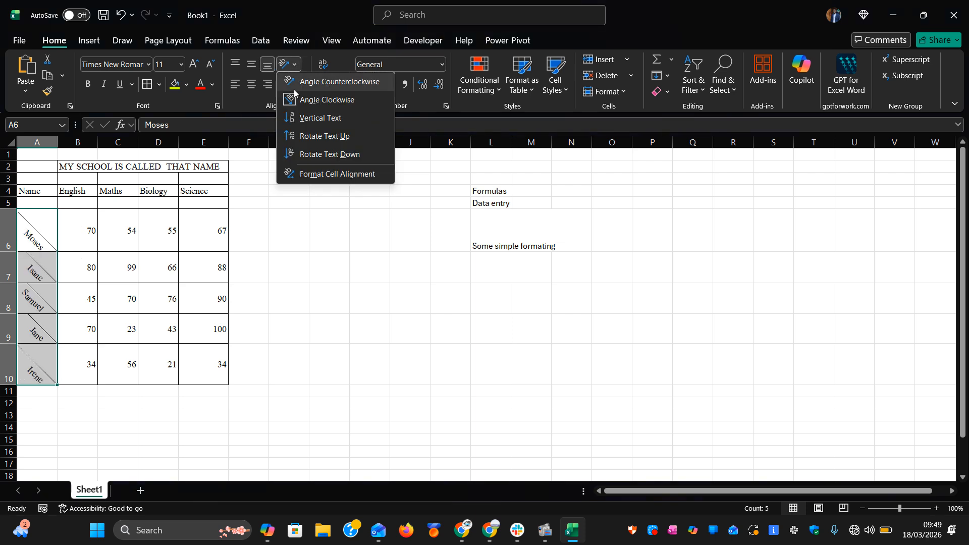
{"action": "left_click", "coordinate": [303, 118]}
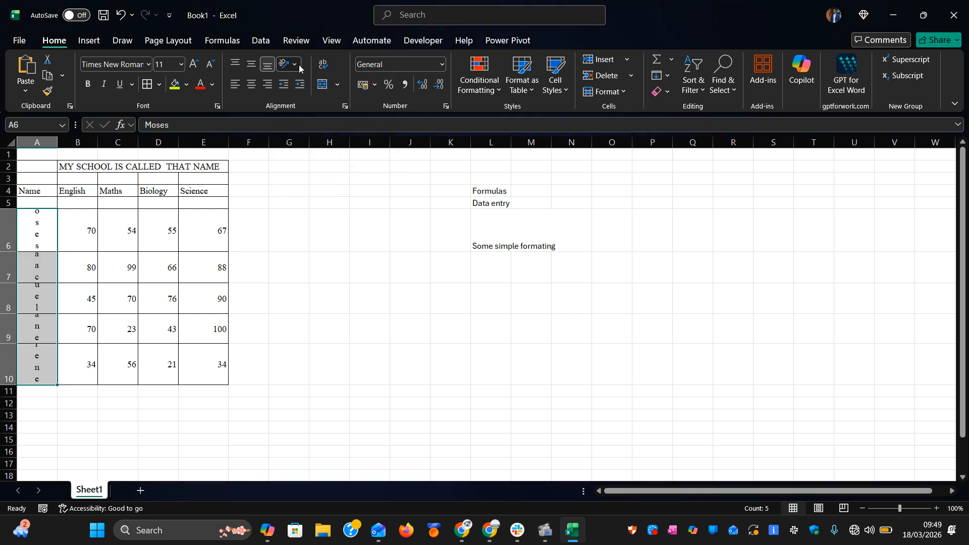
{"action": "left_click", "coordinate": [295, 64]}
{"action": "left_click", "coordinate": [297, 134]}
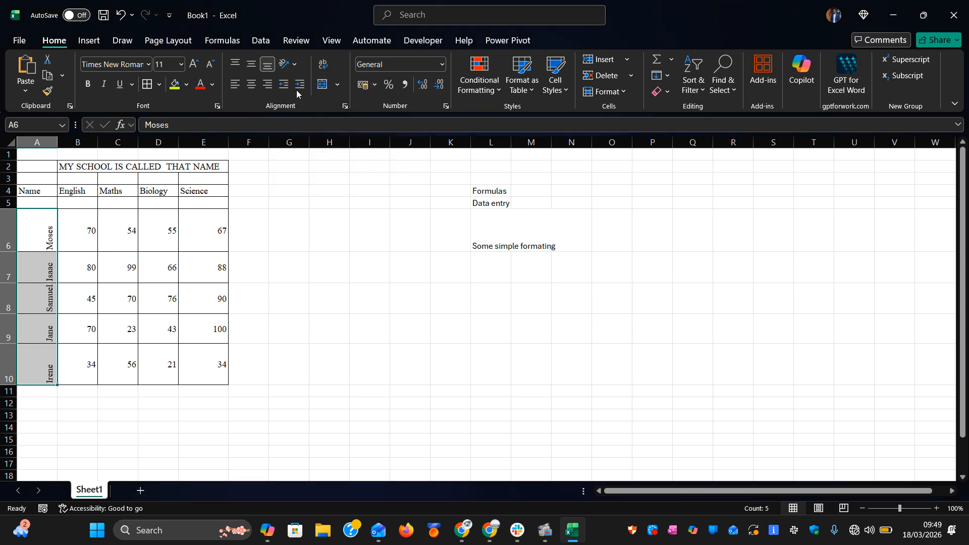
Step: Set the text orientation of the student names in A6:A10 to Angle Clockwise
{"action": "left_click", "coordinate": [295, 66]}
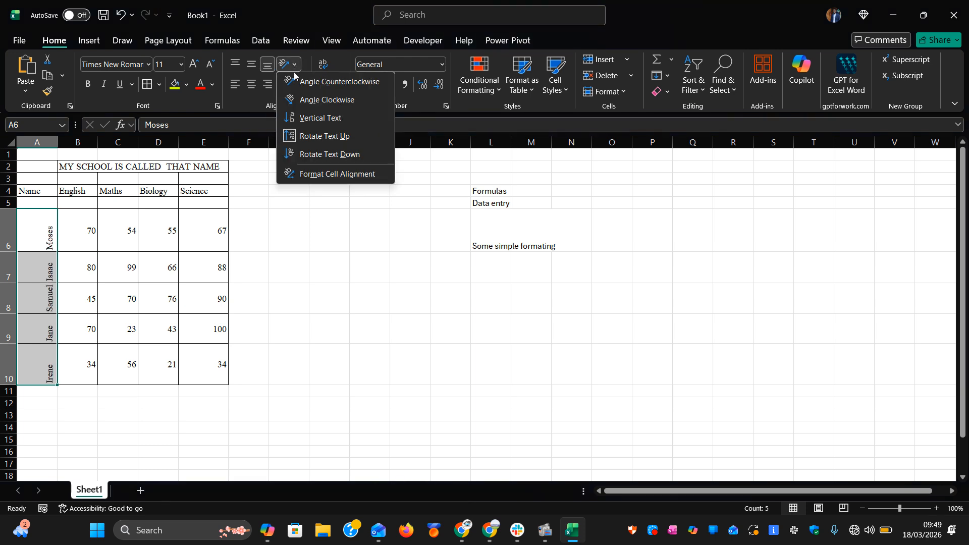
{"action": "left_click", "coordinate": [302, 101]}
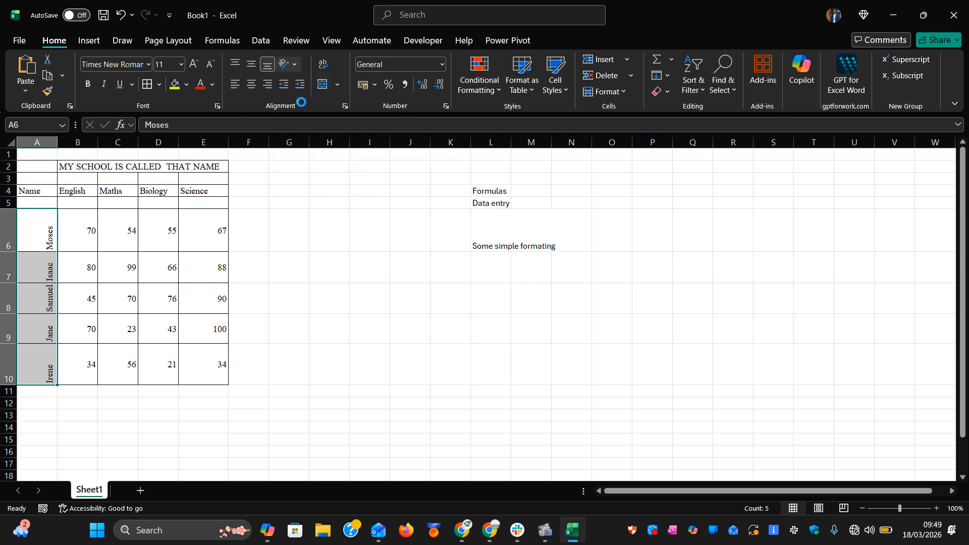
{"action": "left_click", "coordinate": [294, 65]}
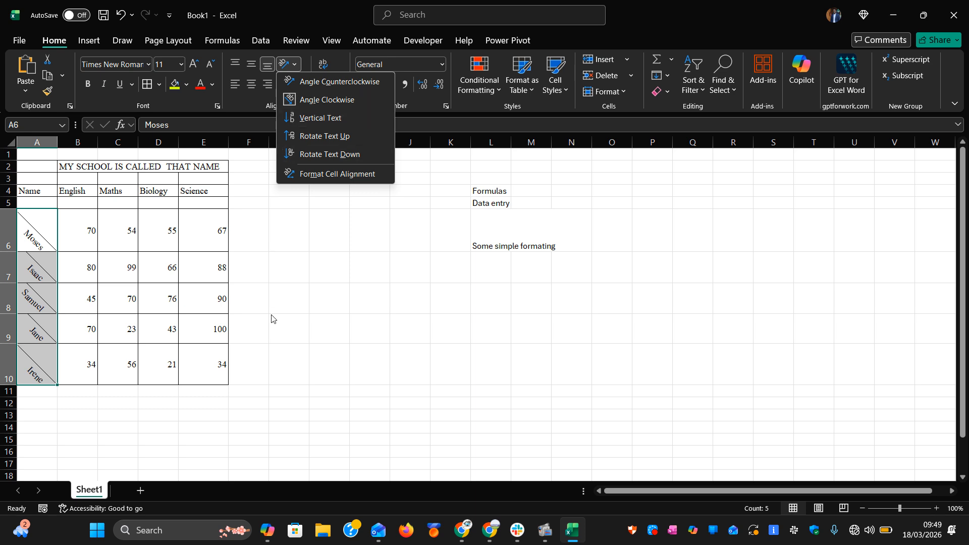
{"action": "left_click", "coordinate": [270, 342]}
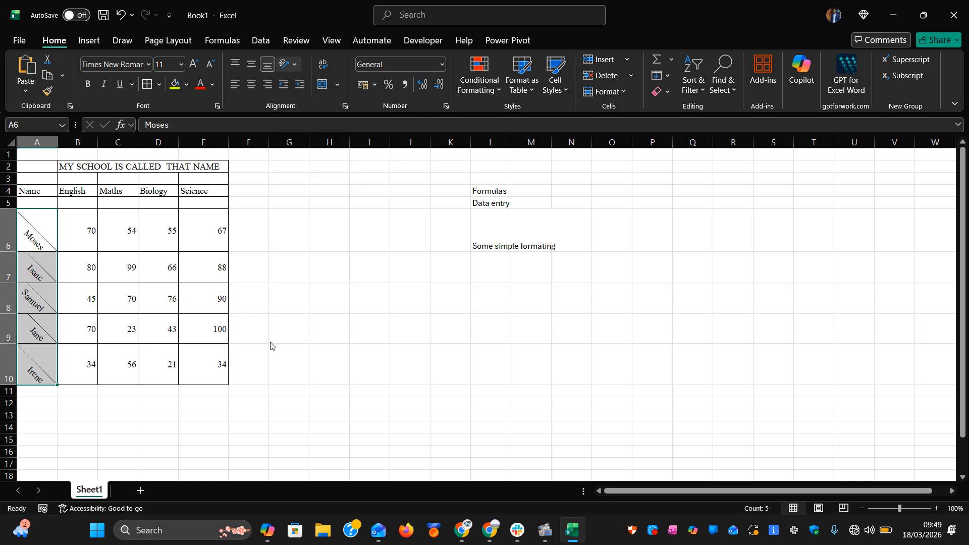
{"action": "left_click", "coordinate": [67, 275]}
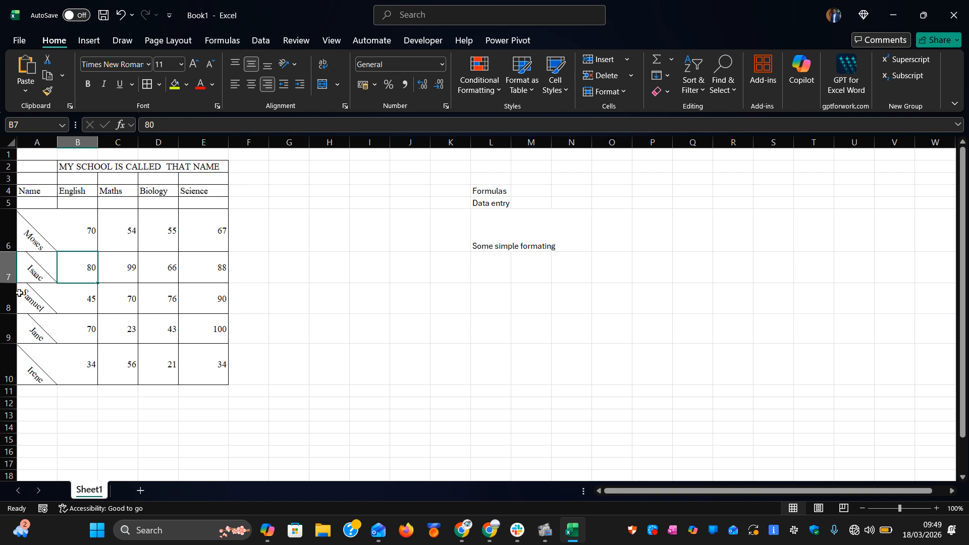
{"action": "left_click", "coordinate": [50, 235]}
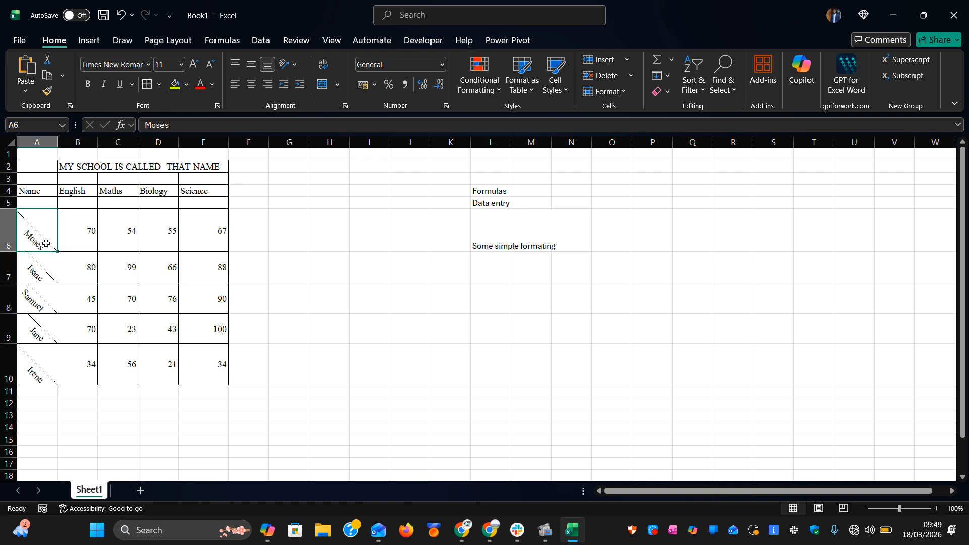
{"action": "left_click", "coordinate": [43, 267]}
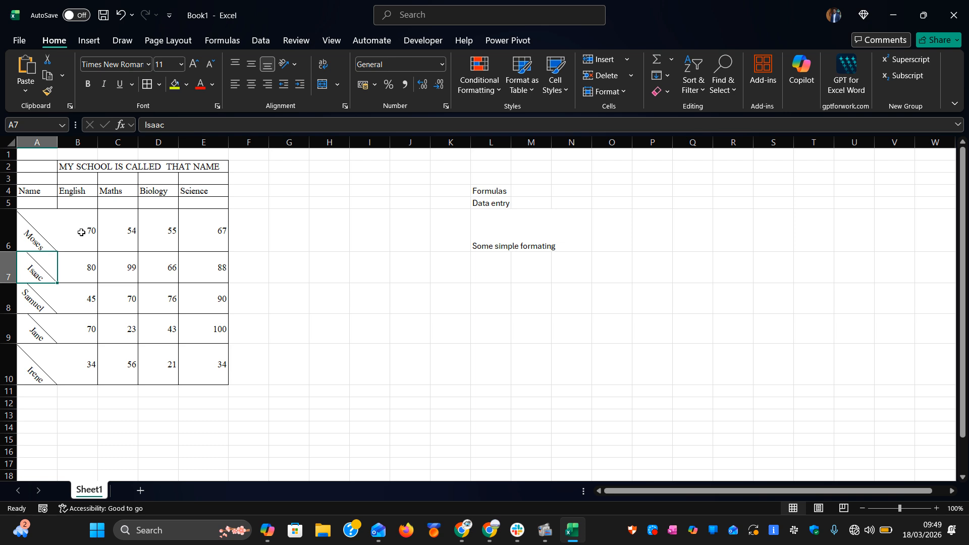
{"action": "left_click", "coordinate": [78, 263]}
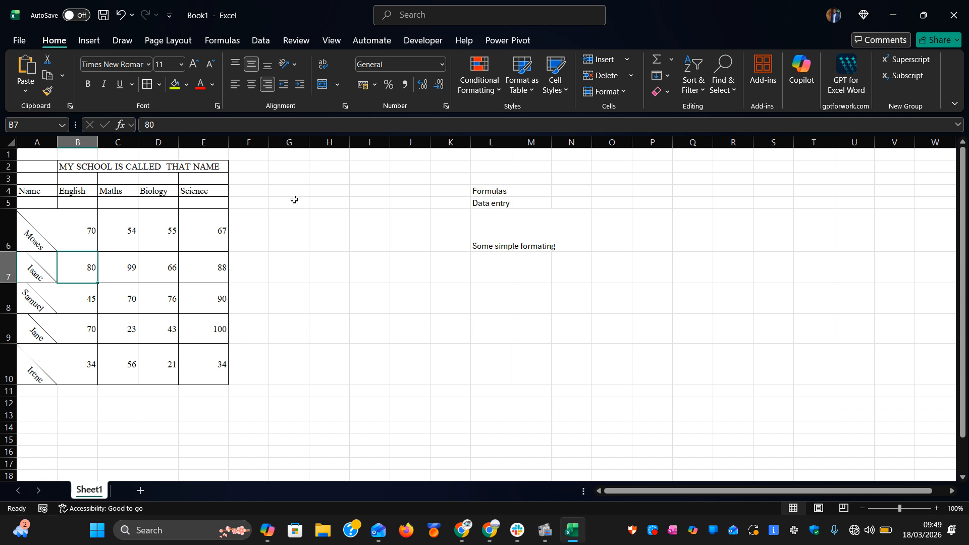
{"action": "left_click", "coordinate": [357, 294]}
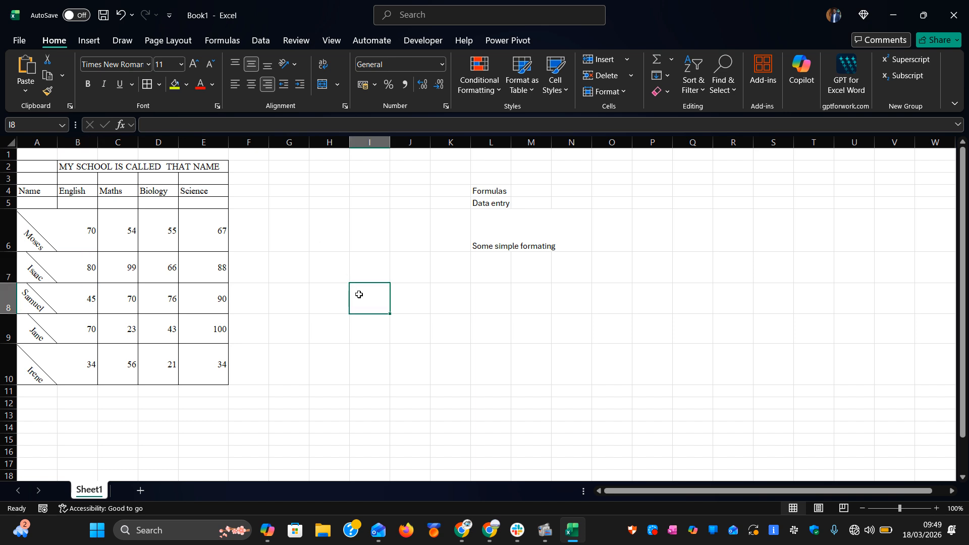
{"action": "left_click", "coordinate": [404, 293]}
{"action": "left_click", "coordinate": [435, 299]}
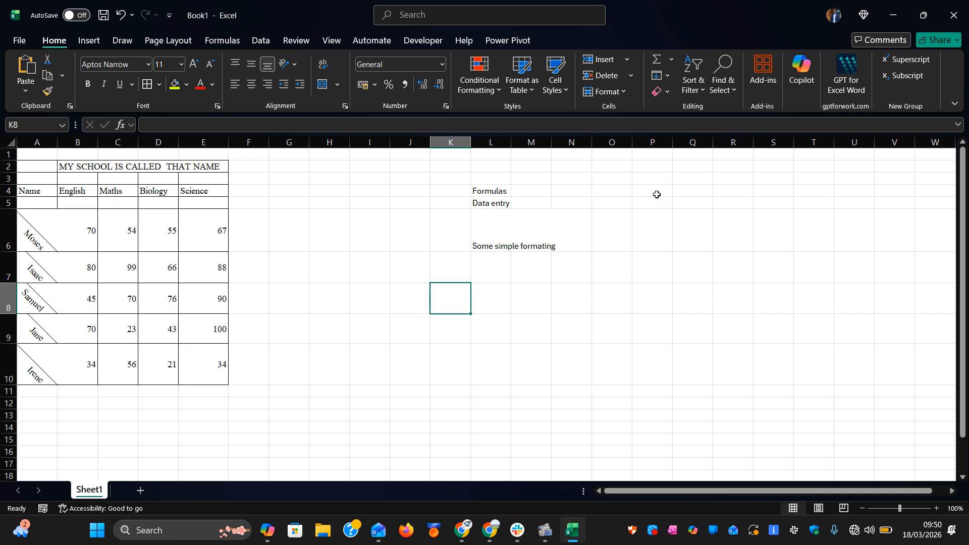
Step: Enter the heading "Microsoft office" in cell P7
{"action": "left_click", "coordinate": [646, 274]}
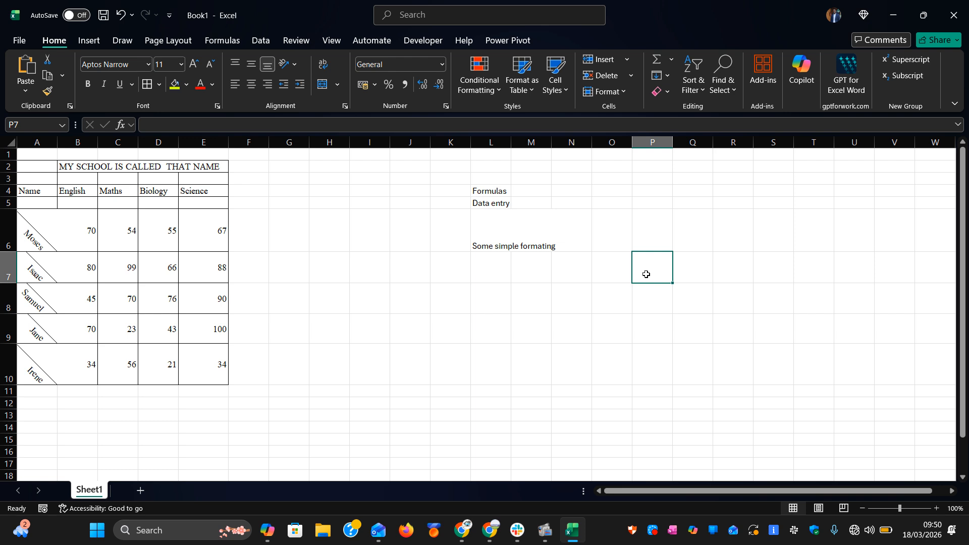
{"action": "type", "text": "Micro"}
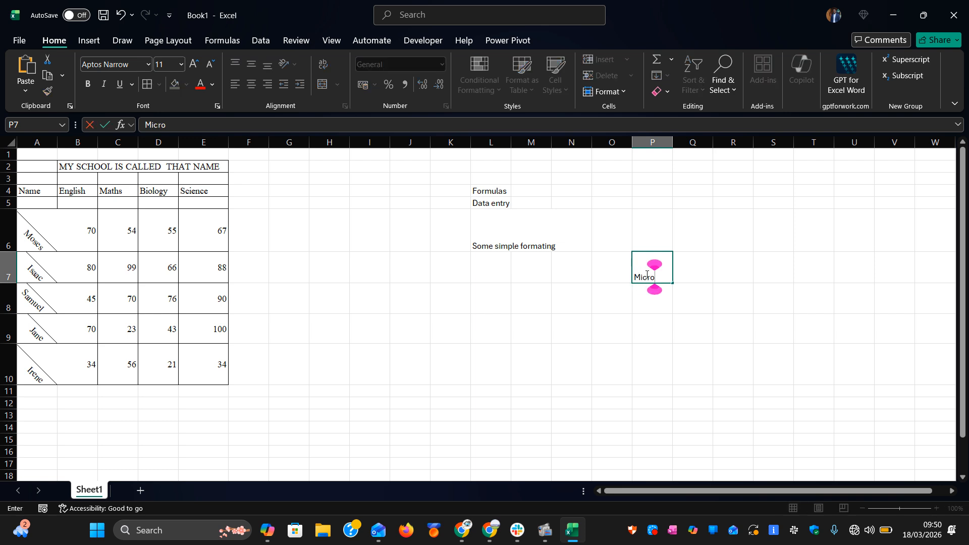
{"action": "type", "text": "soft offuc"}
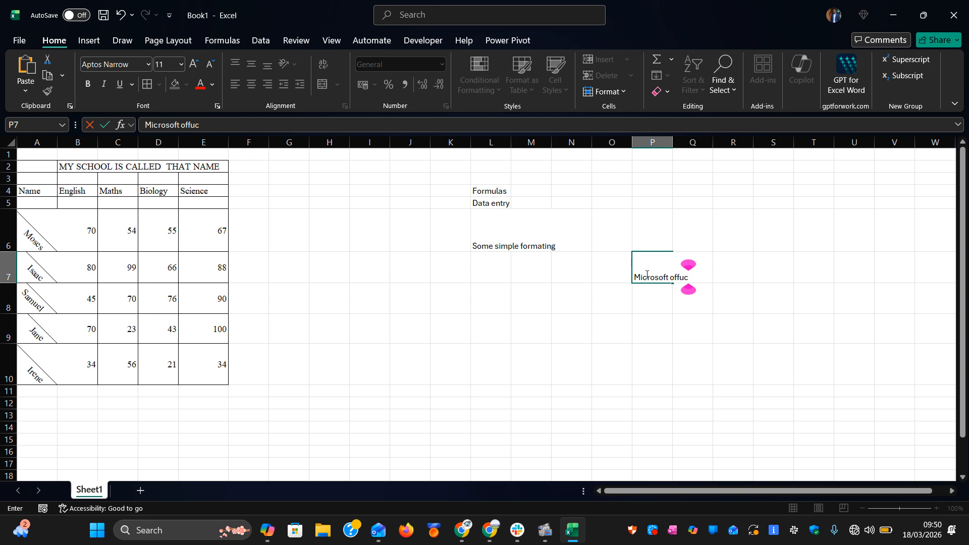
{"action": "key", "text": "BackSpace"}
{"action": "key", "text": "BackSpace"}
{"action": "key", "text": "BackSpace"}
{"action": "type", "text": "fice"}
{"action": "key", "text": "Return"}
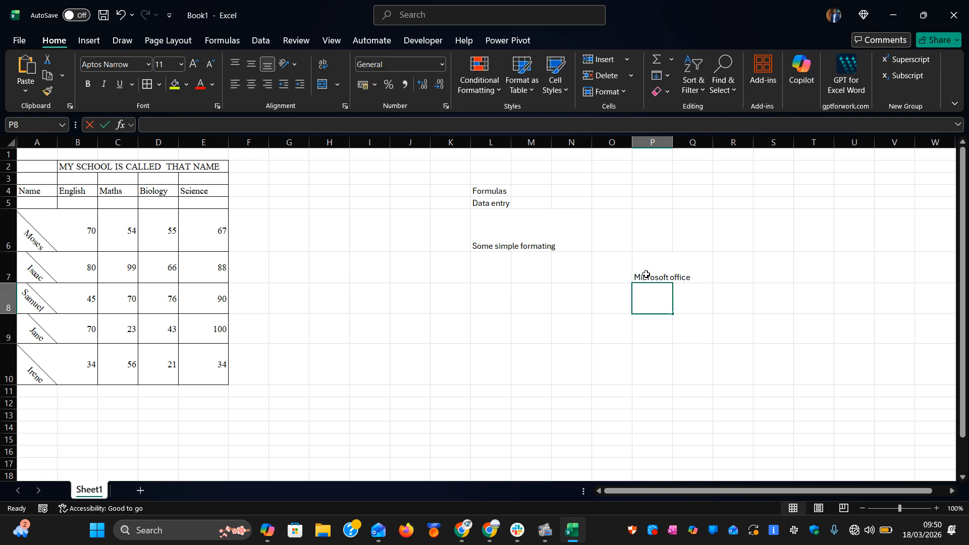
Step: List the version years 2007, 2010, 2013 and 2021 in cells P8 to P11, below the Microsoft office heading
{"action": "type", "text": "200"}
{"action": "key", "text": "BackSpace"}
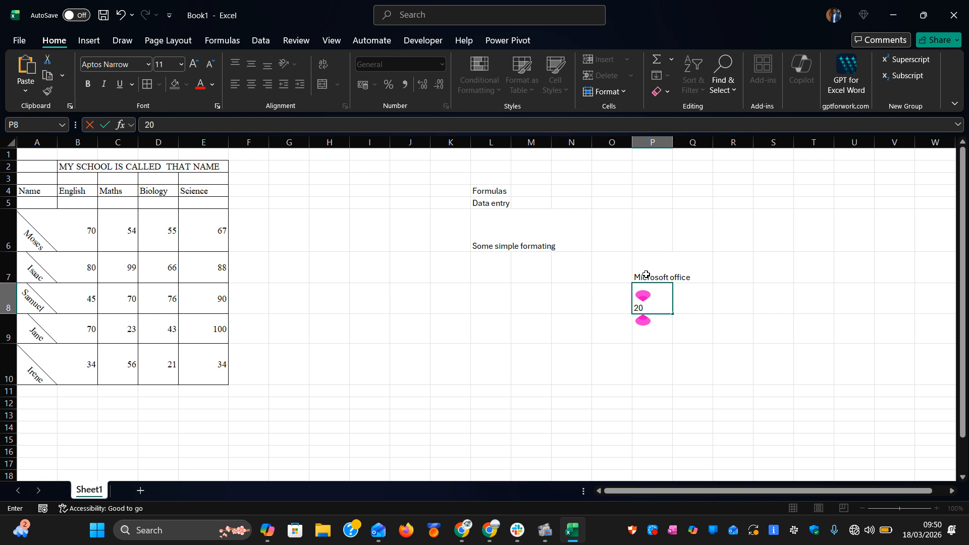
{"action": "type", "text": "07"}
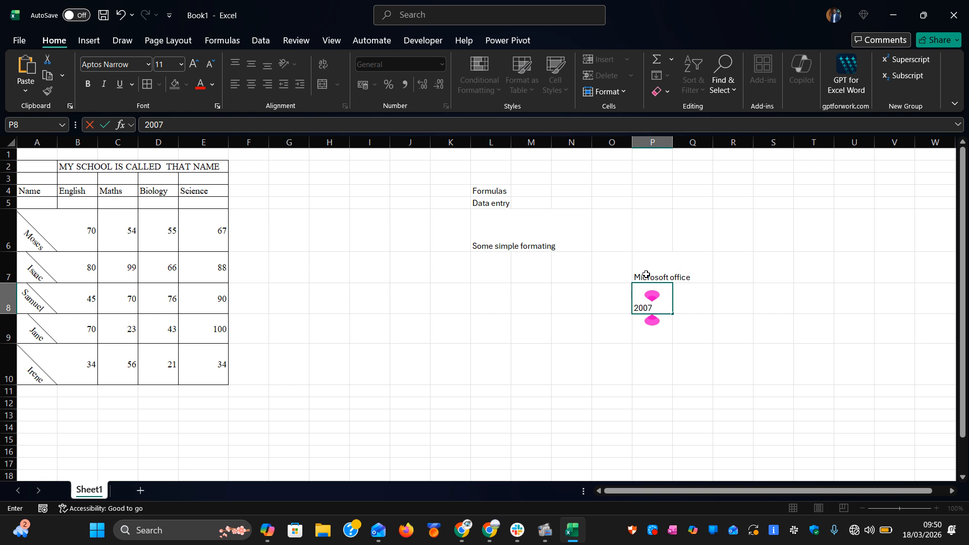
{"action": "key", "text": "Return"}
{"action": "type", "text": "2010"}
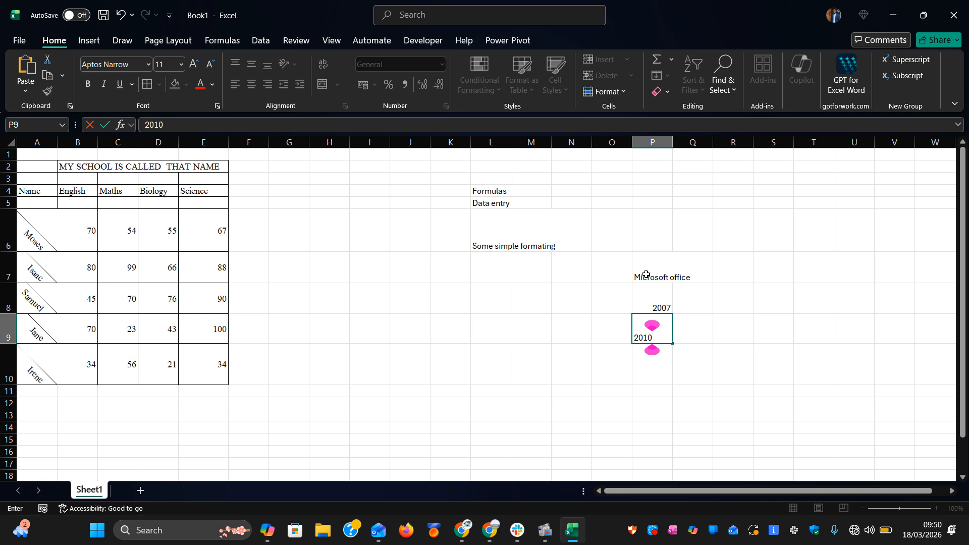
{"action": "key", "text": "Return"}
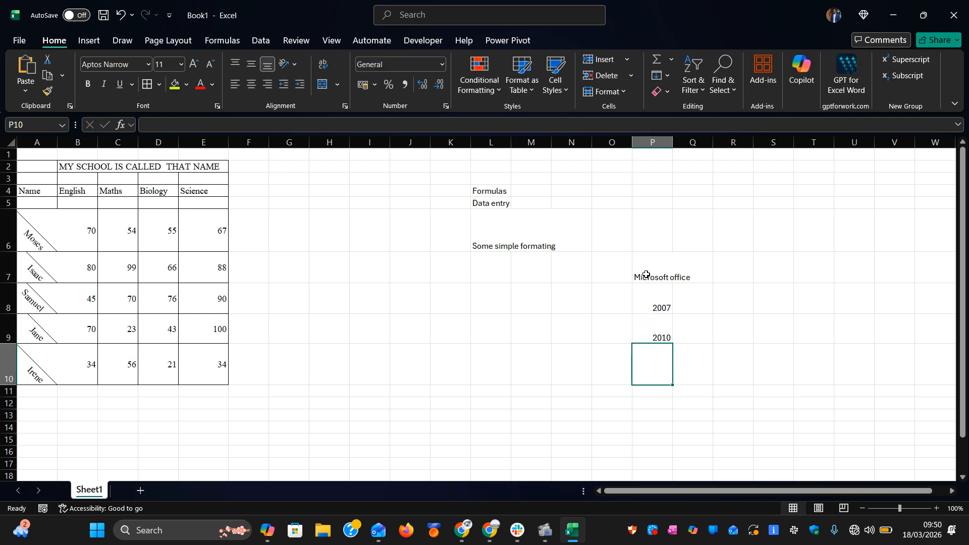
{"action": "type", "text": "2013"}
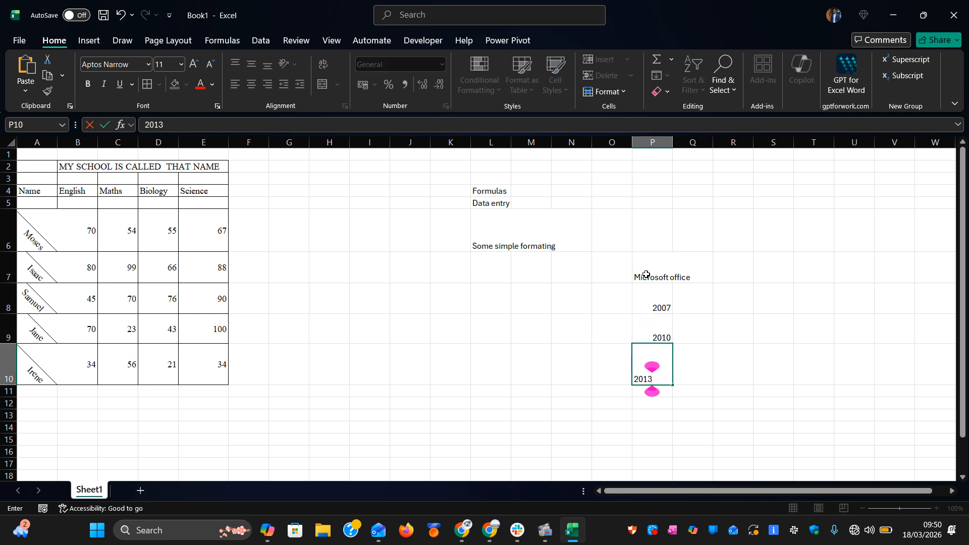
{"action": "key", "text": "Return"}
{"action": "type", "text": "2021"}
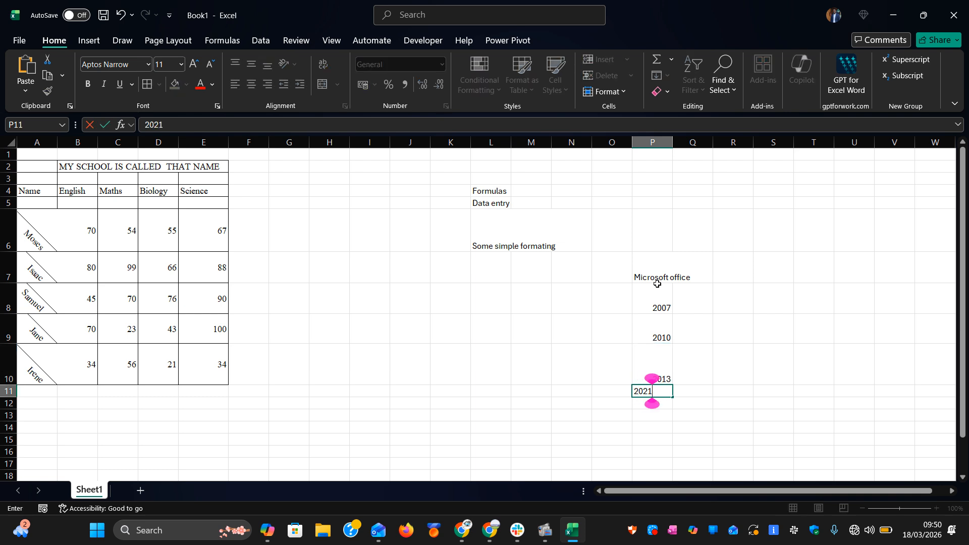
{"action": "key", "text": "Return"}
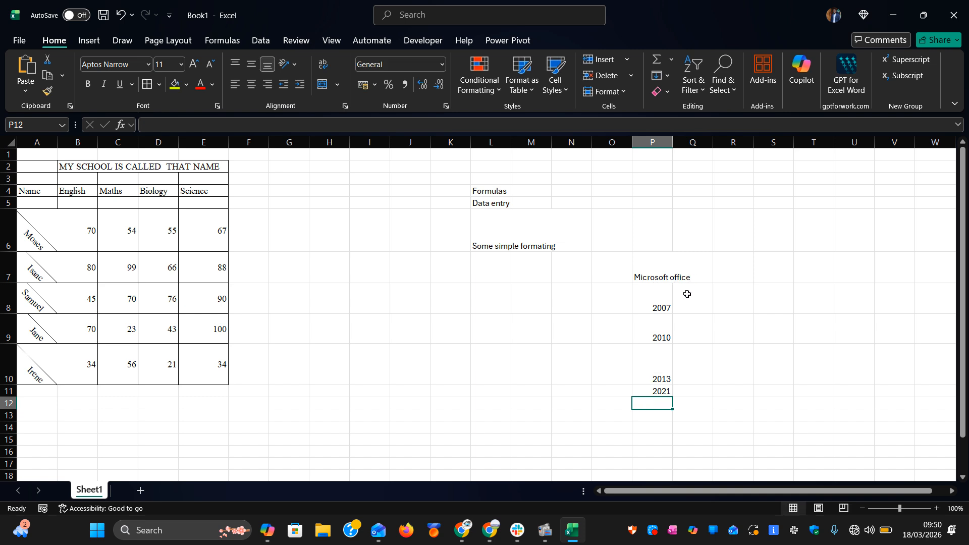
Step: Enter the note "365 cureent office" in cell R10, beside the list of version years
{"action": "left_click", "coordinate": [696, 273]}
{"action": "double_click", "coordinate": [696, 273]}
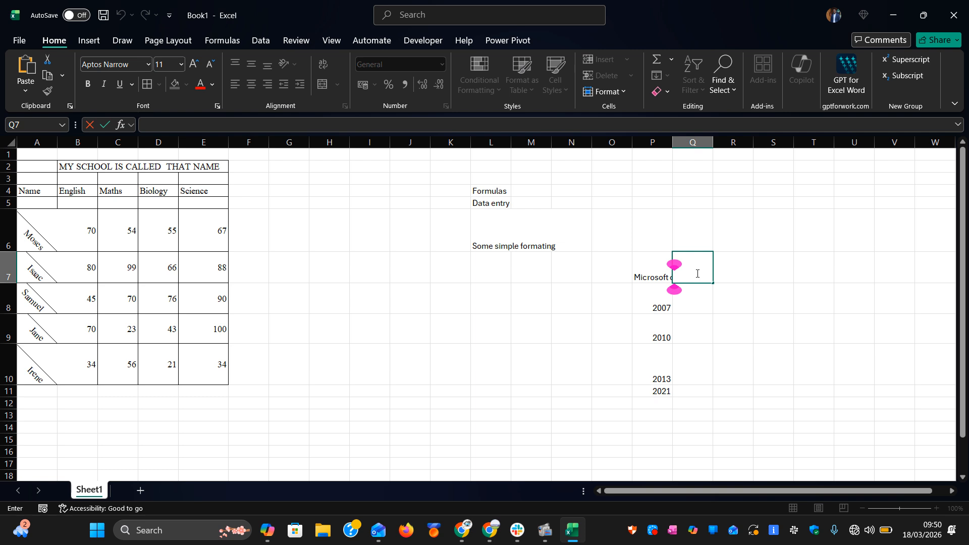
{"action": "left_click", "coordinate": [723, 360]}
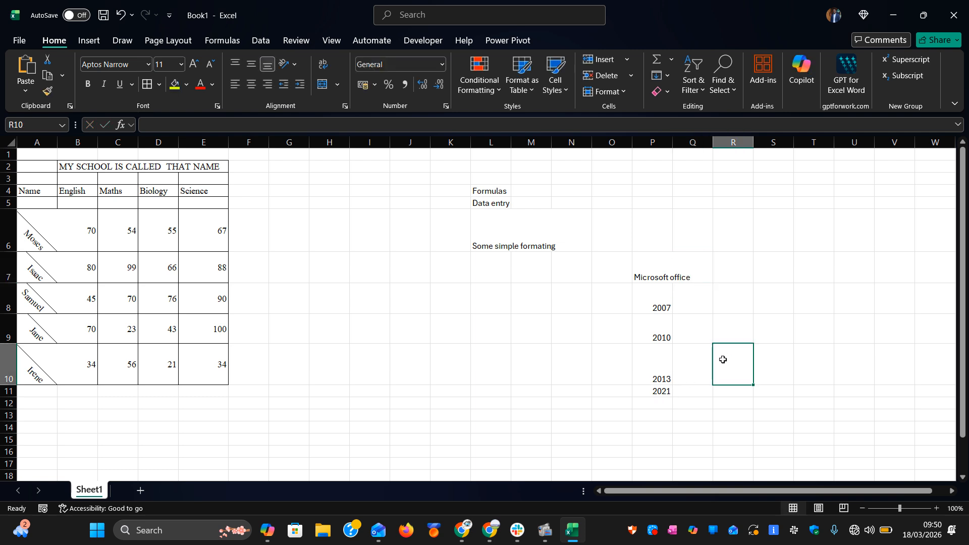
{"action": "type", "text": "365"}
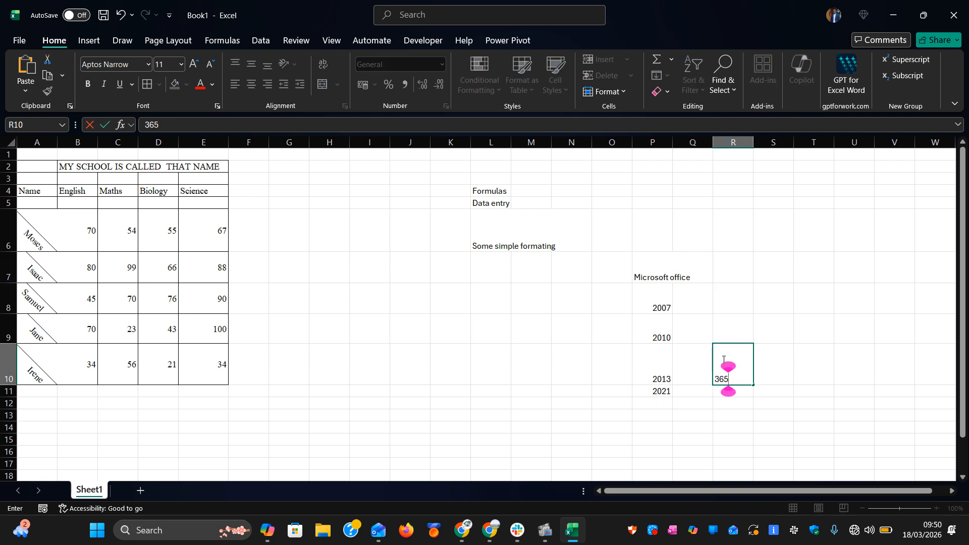
{"action": "type", "text": "  cureent"}
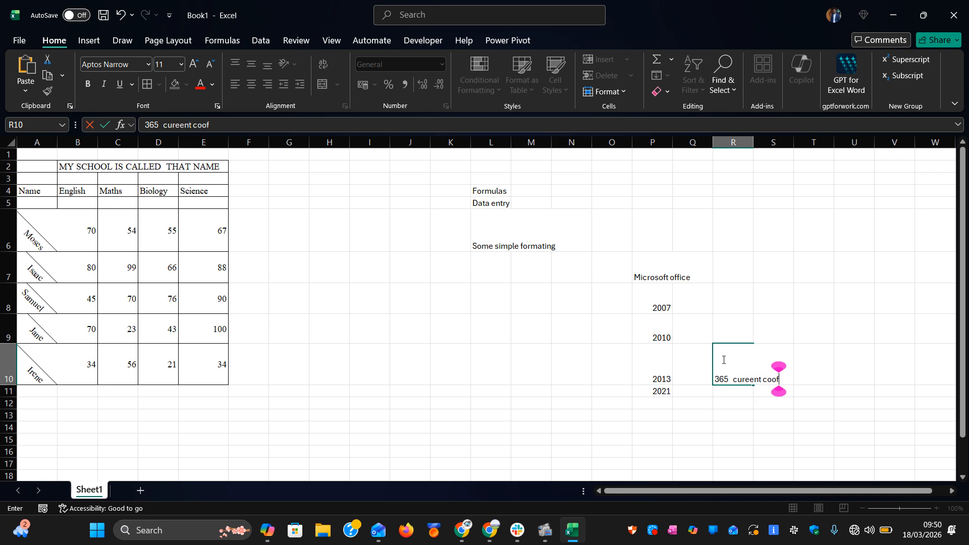
{"action": "type", "text": " office"}
{"action": "left_click", "coordinate": [725, 405]}
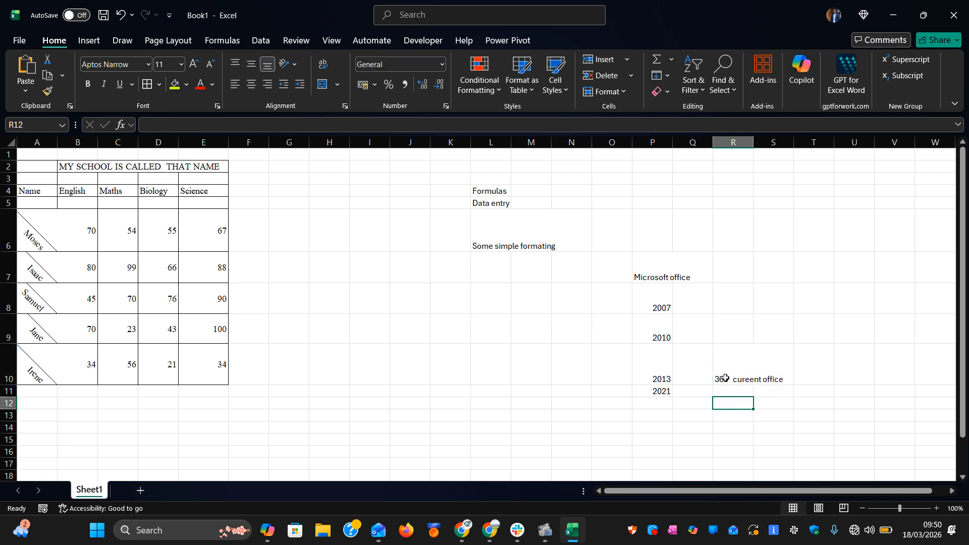
{"action": "left_click", "coordinate": [725, 378]}
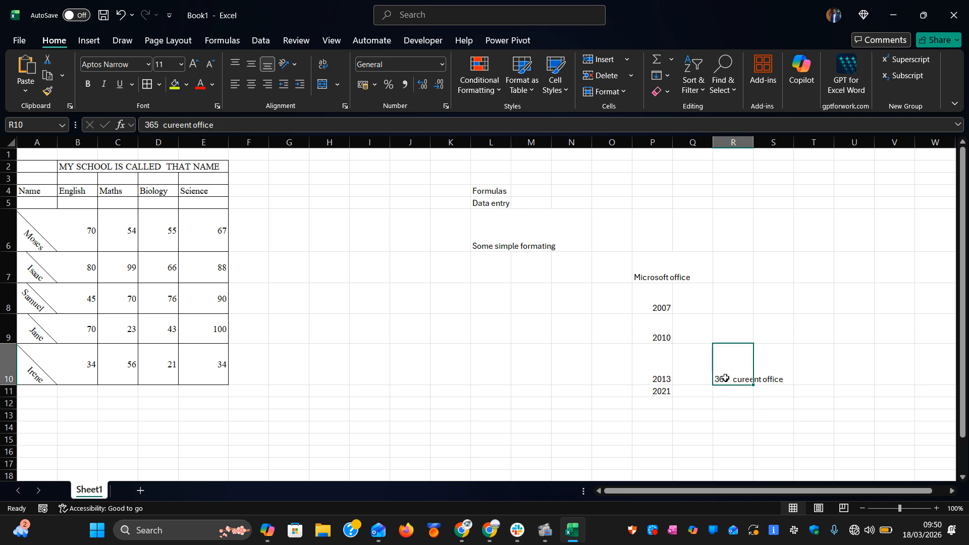
{"action": "left_click", "coordinate": [726, 402]}
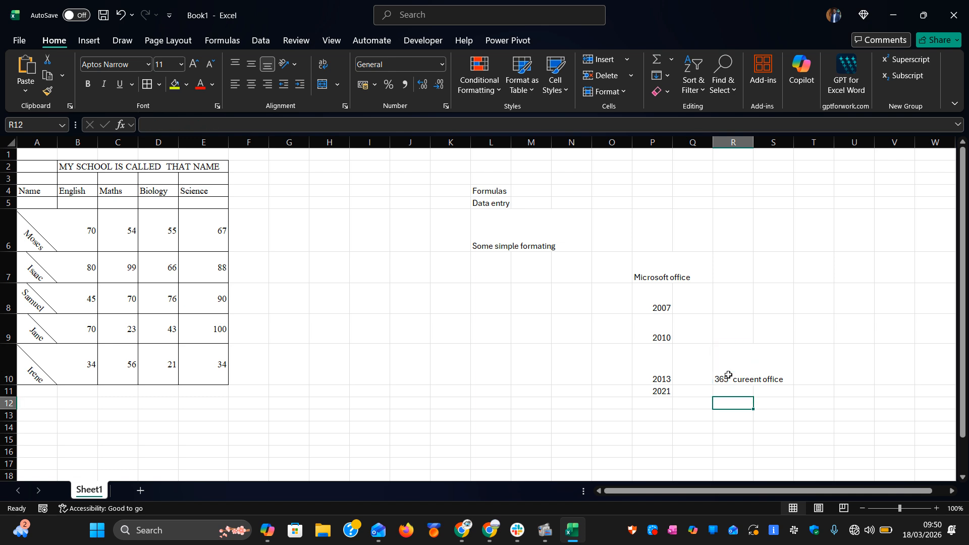
{"action": "left_click", "coordinate": [728, 376]}
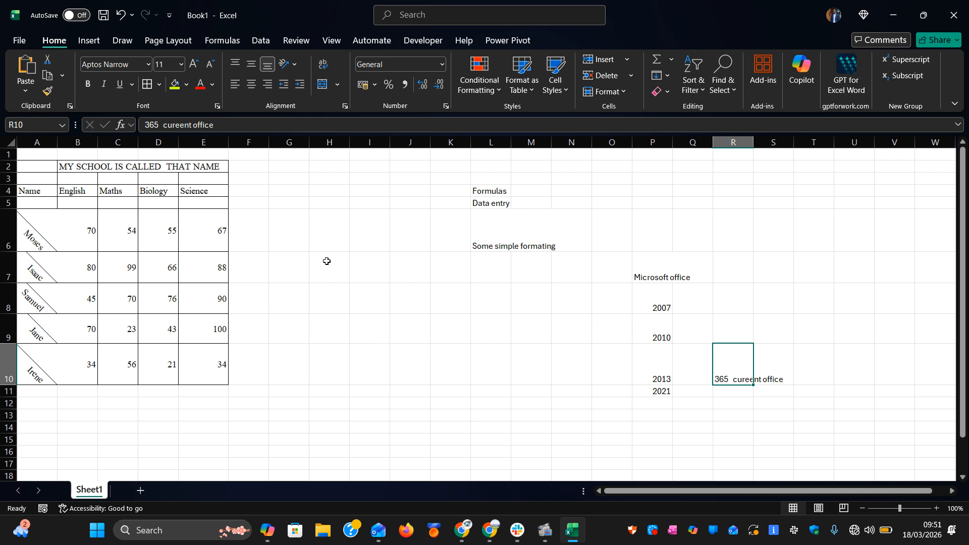
Step: Check the product information on the Account page for the installed Office version, and return to the worksheet
{"action": "left_click", "coordinate": [18, 41]}
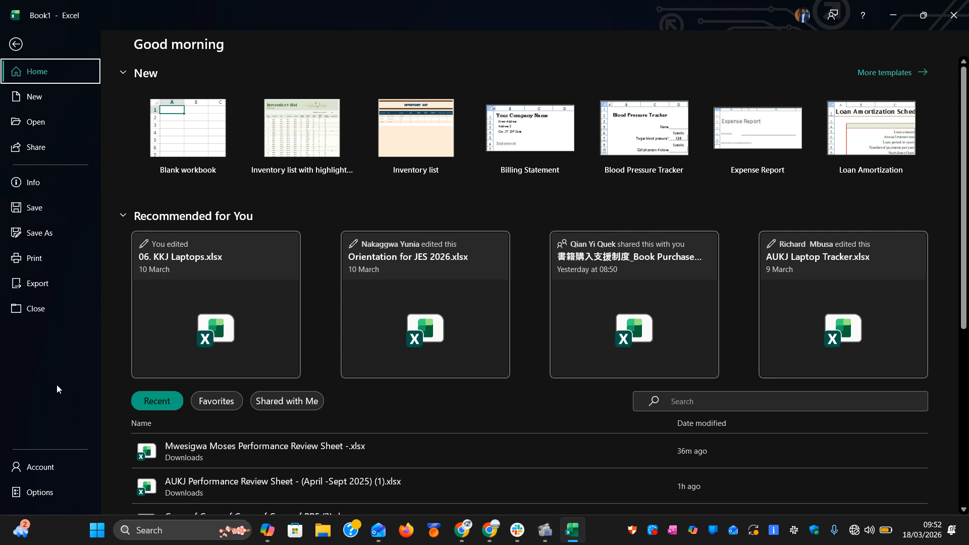
{"action": "left_click", "coordinate": [37, 468]}
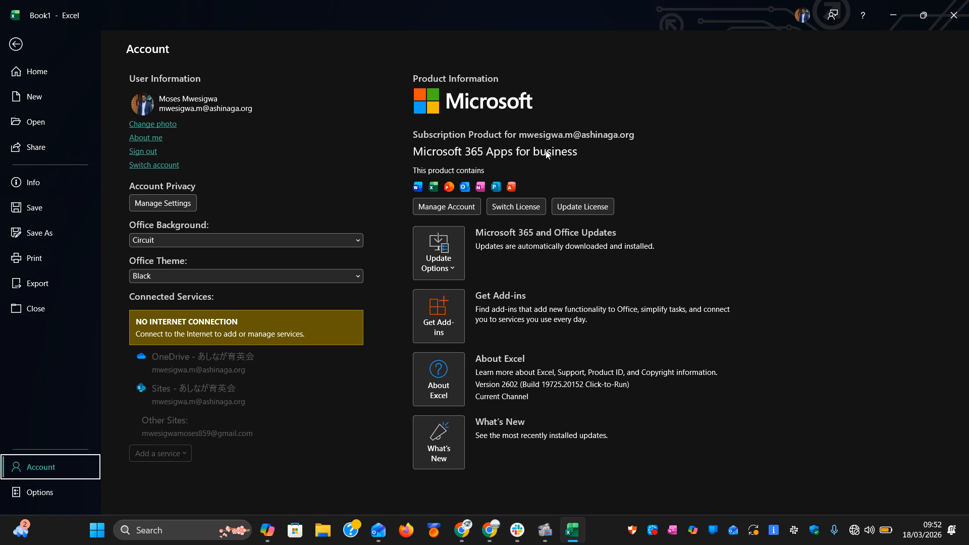
{"action": "left_click", "coordinate": [26, 47]}
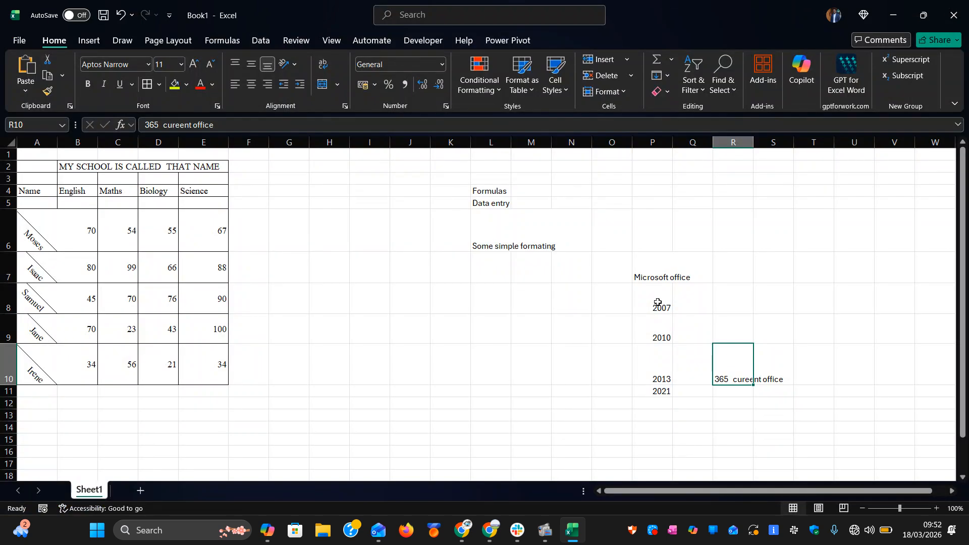
{"action": "left_click_drag", "start_coordinate": [657, 303], "coordinate": [668, 377]}
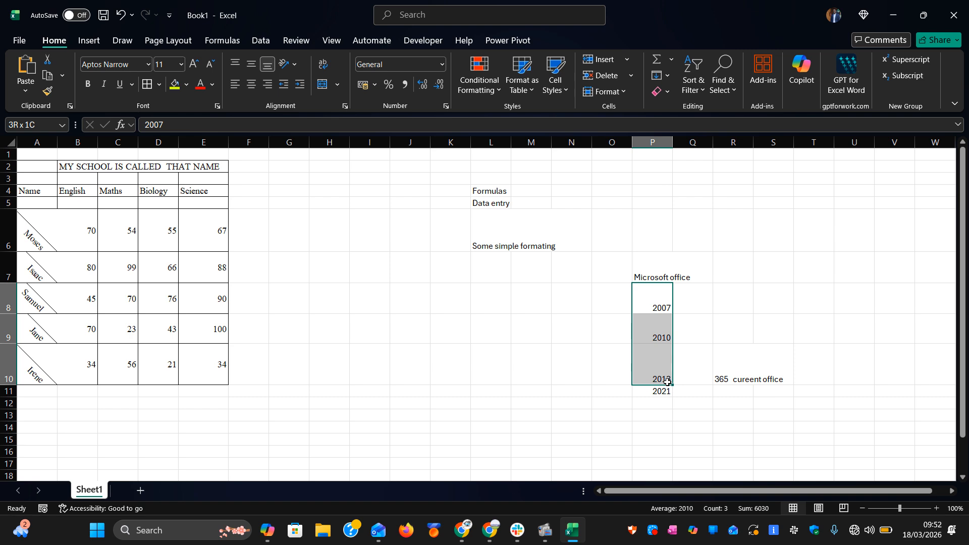
{"action": "left_click_drag", "start_coordinate": [666, 382], "coordinate": [666, 382]}
{"action": "left_click", "coordinate": [276, 248]}
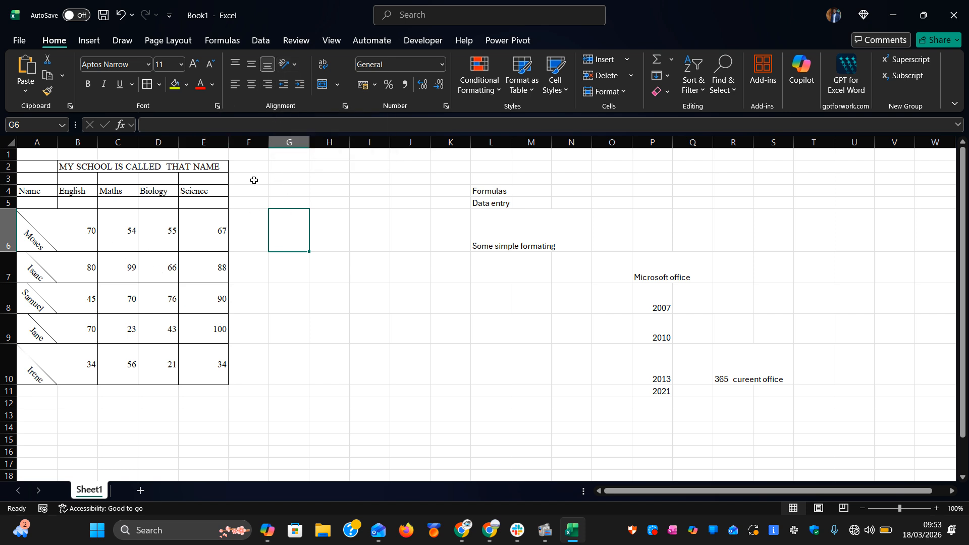
{"action": "left_click", "coordinate": [336, 85]}
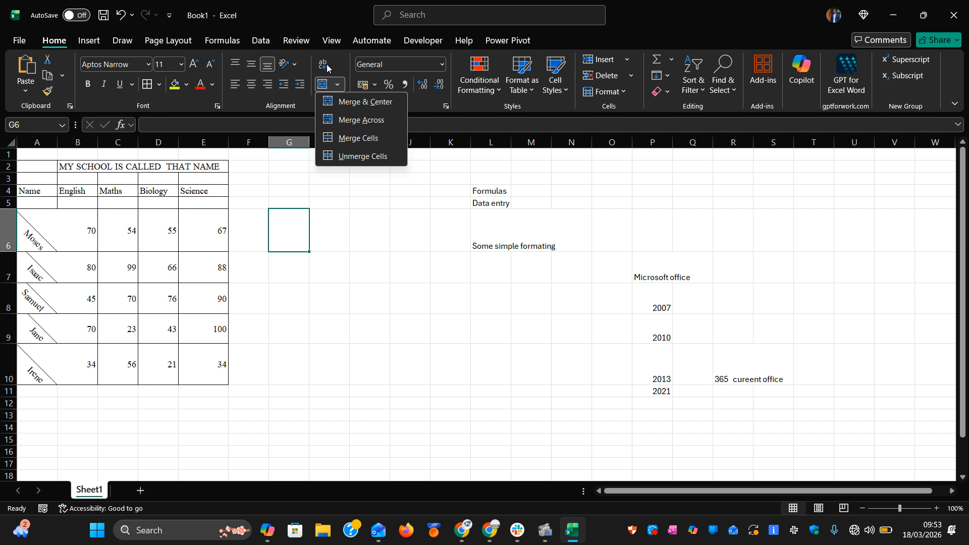
{"action": "left_click", "coordinate": [284, 163]}
Step: Enter the sample sentence "What is the meaning of tthis word" in cell G2
{"action": "left_click", "coordinate": [284, 164]}
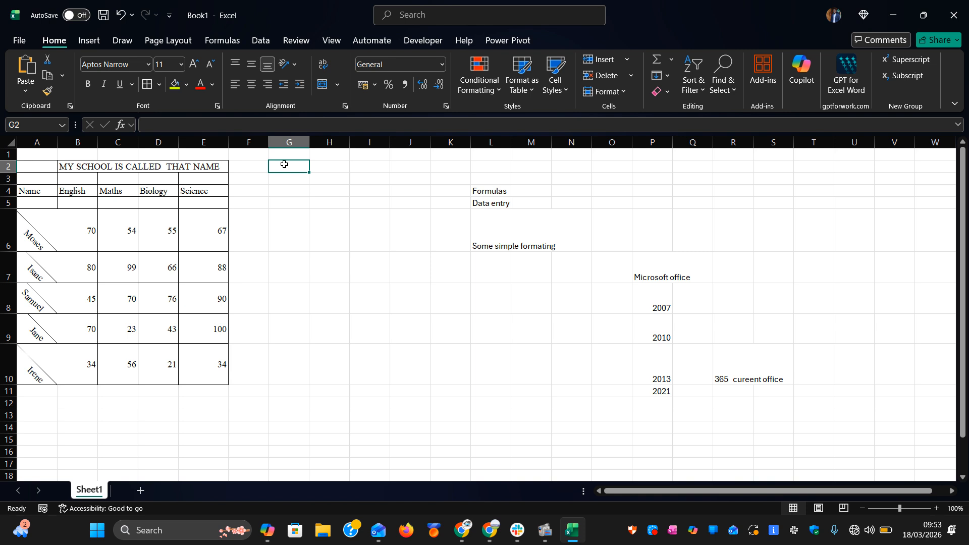
{"action": "type", "text": "What is the"}
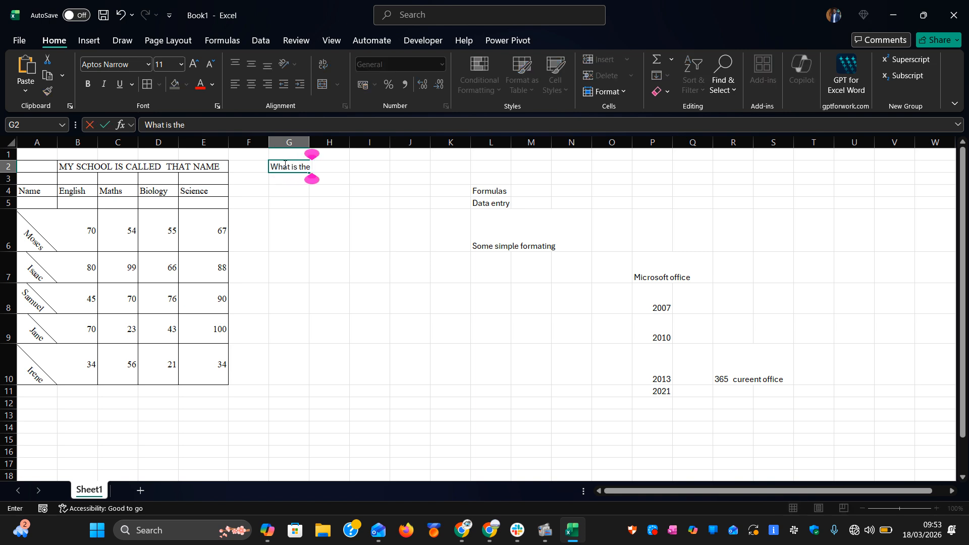
{"action": "type", "text": " mranin"}
{"action": "key", "text": "BackSpace"}
{"action": "key", "text": "BackSpace"}
{"action": "key", "text": "BackSpace"}
{"action": "key", "text": "BackSpace"}
{"action": "key", "text": "BackSpace"}
{"action": "type", "text": "ea"}
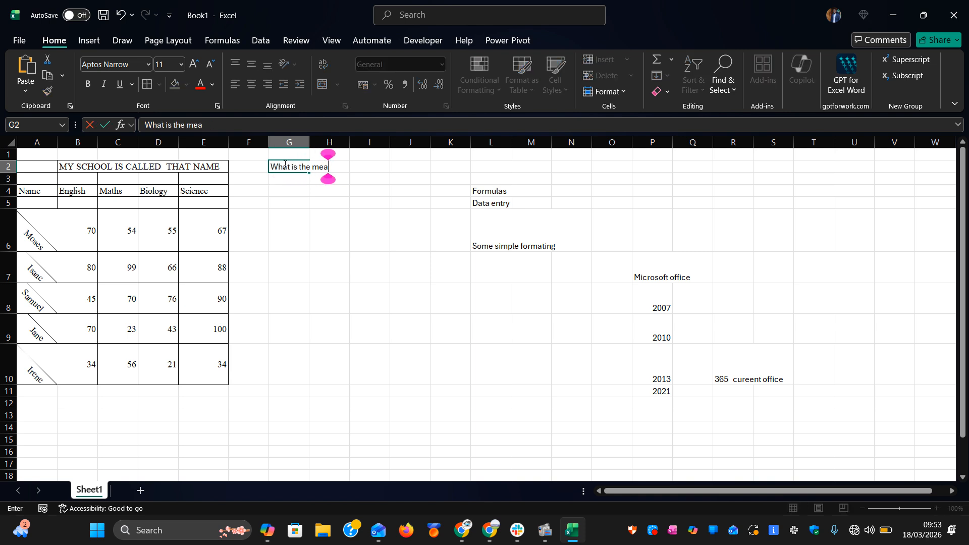
{"action": "type", "text": "ning of tthis wo"}
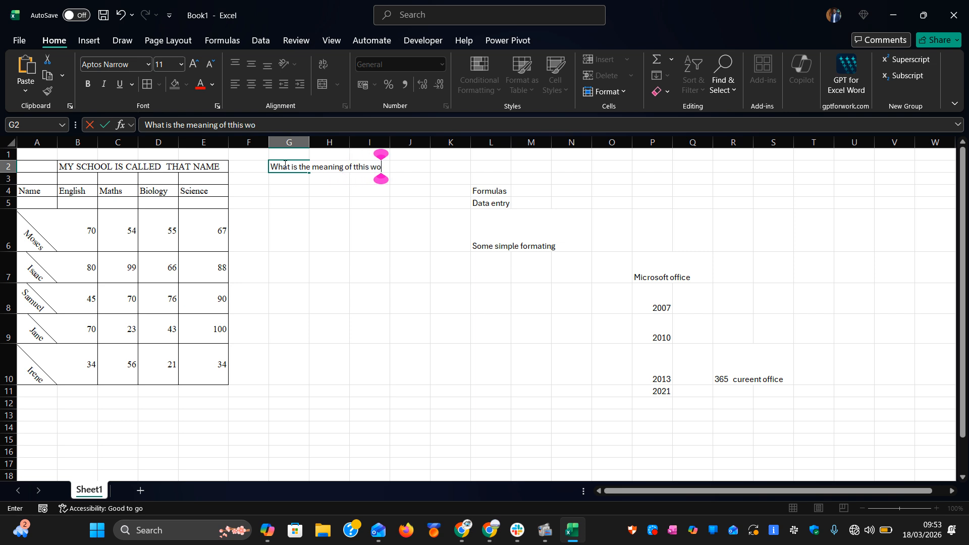
{"action": "type", "text": "rd"}
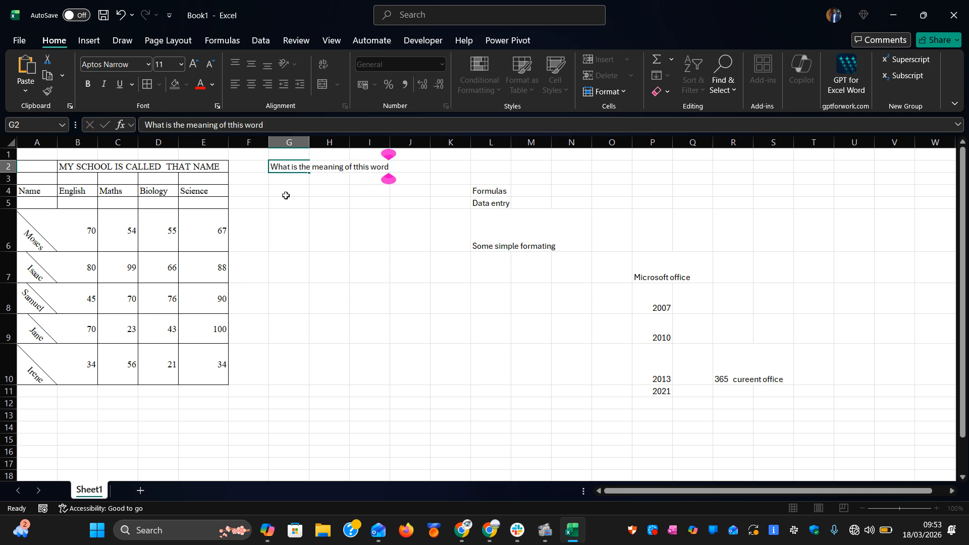
{"action": "left_click", "coordinate": [284, 194]}
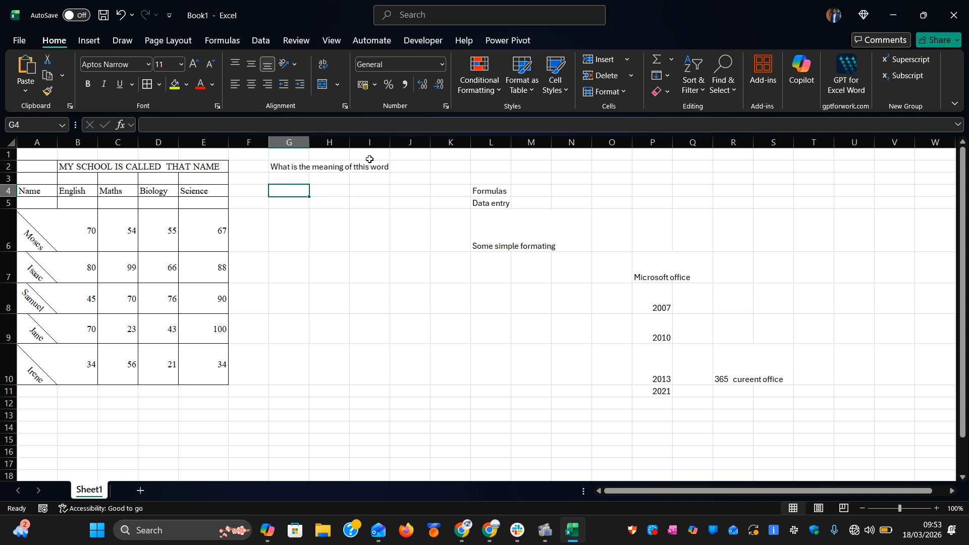
{"action": "left_click", "coordinate": [342, 193]}
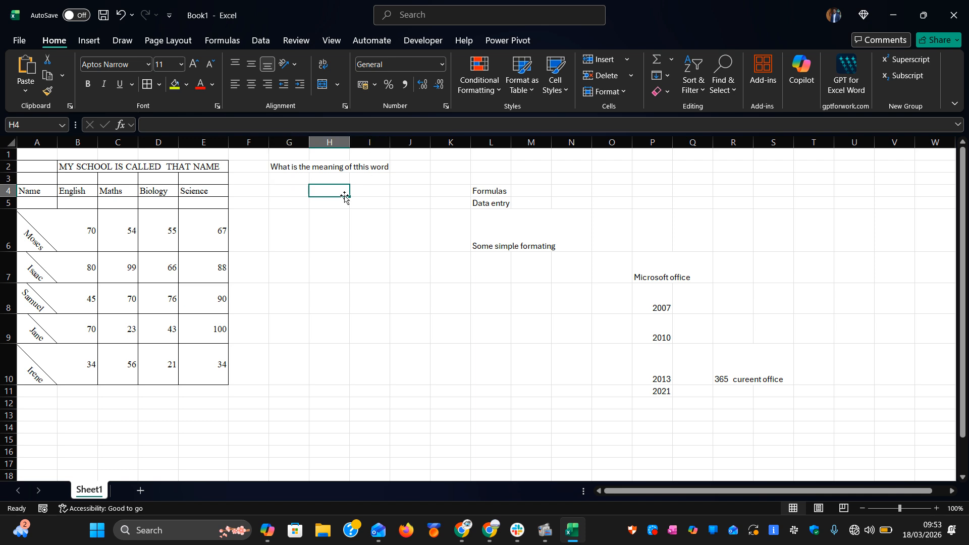
{"action": "left_click", "coordinate": [329, 168]}
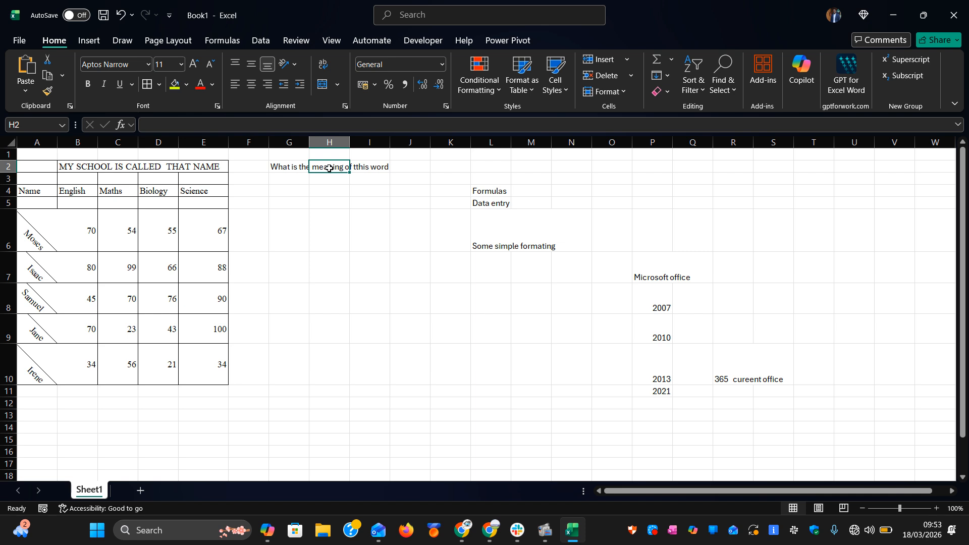
Step: Try wrapping the sample sentence in cell G2, and turn its text wrapping off again
{"action": "left_click", "coordinate": [373, 164]}
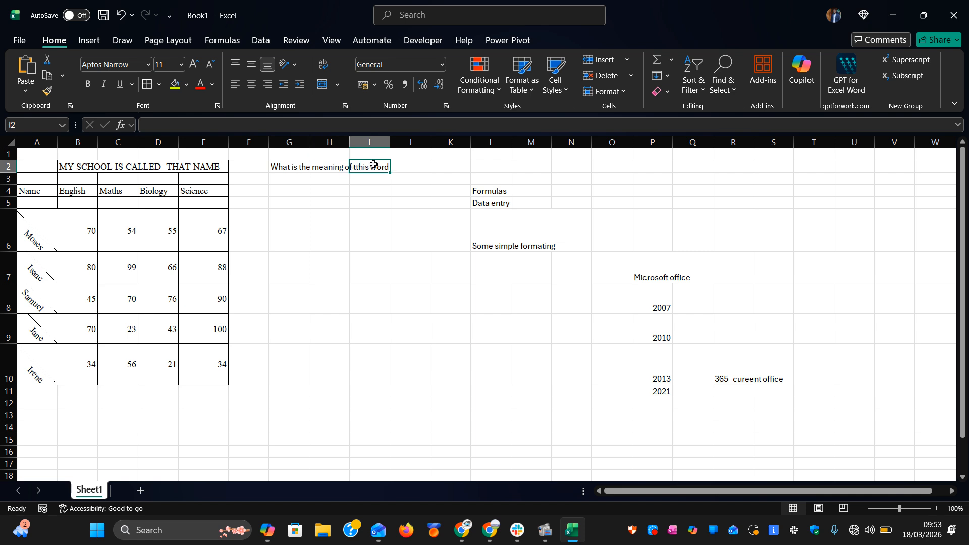
{"action": "left_click", "coordinate": [288, 166]}
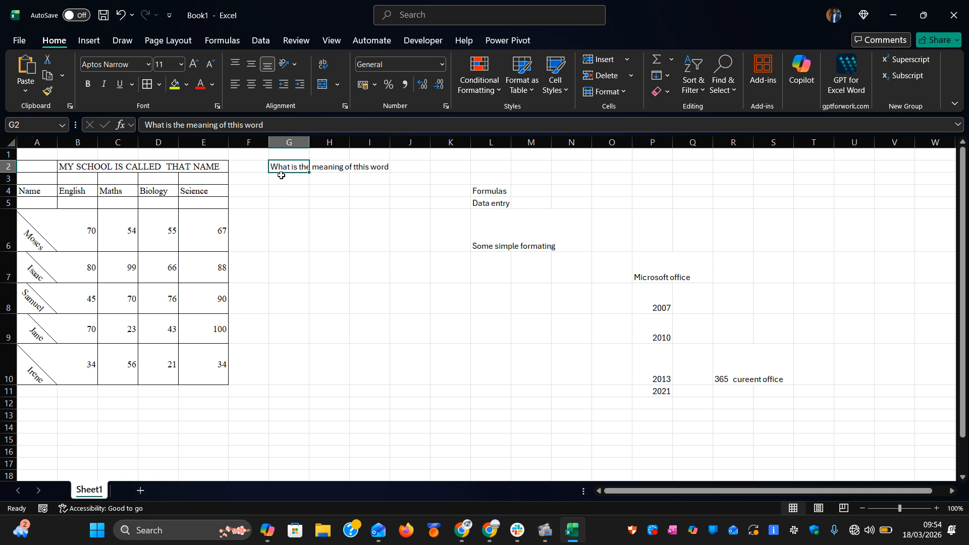
{"action": "left_click", "coordinate": [320, 67]}
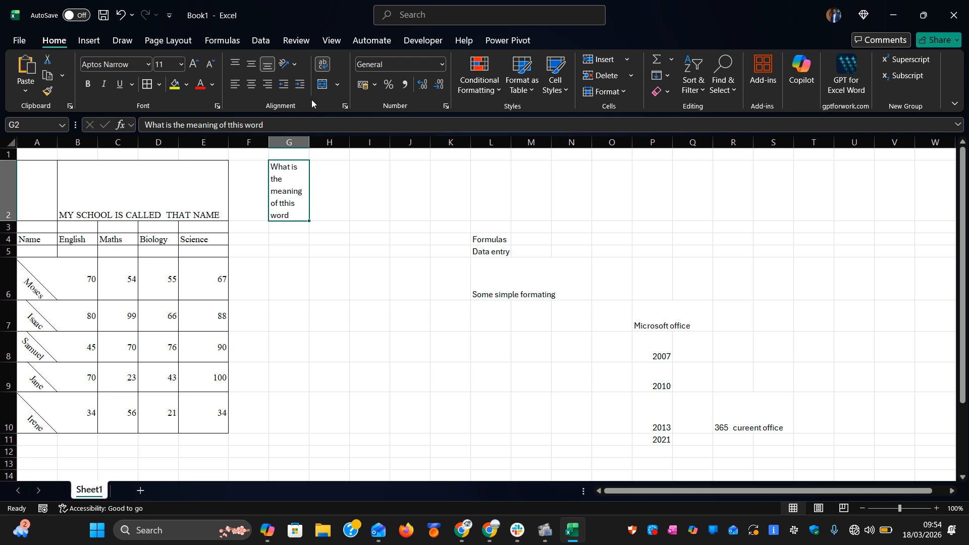
{"action": "left_click", "coordinate": [322, 64]}
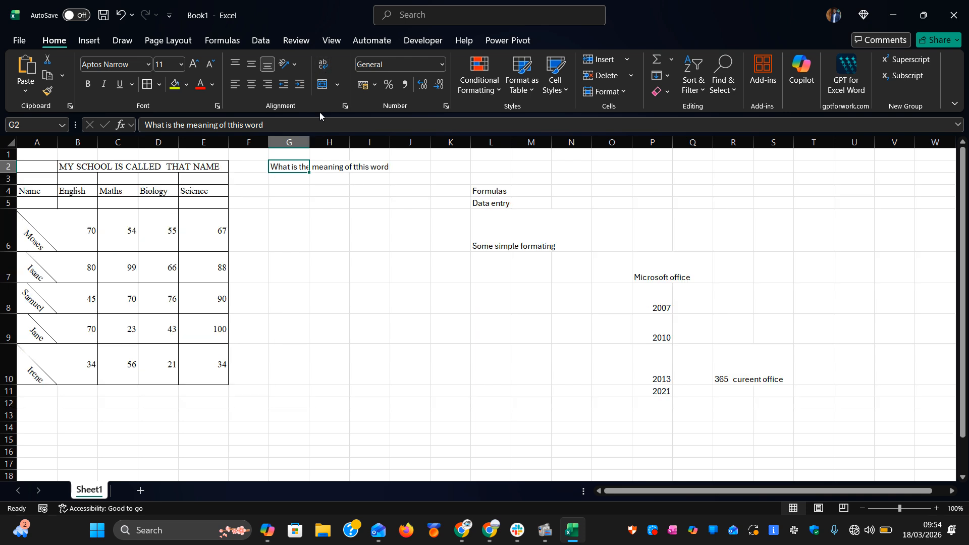
Step: Center the sample sentence in cell G2 horizontally
{"action": "left_click", "coordinate": [251, 83]}
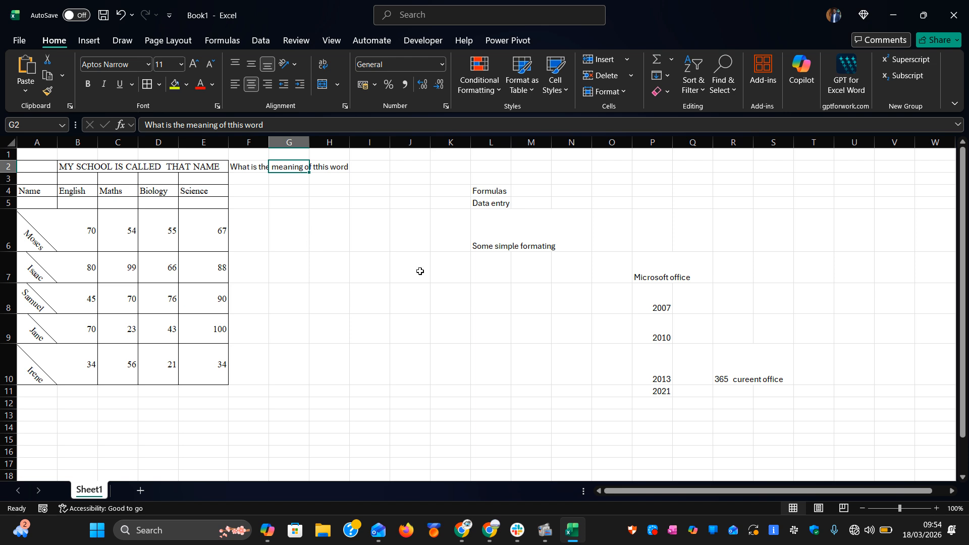
{"action": "left_click", "coordinate": [565, 240]}
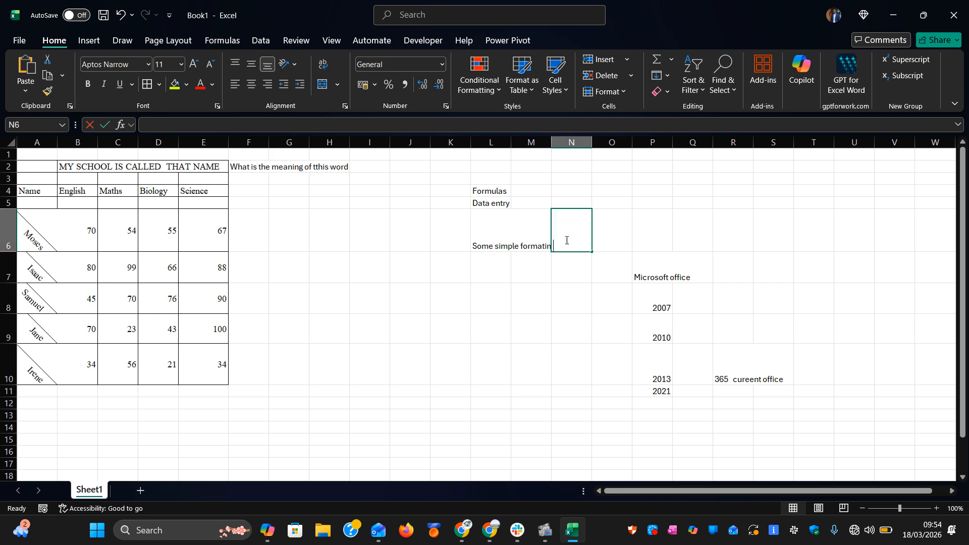
{"action": "left_click", "coordinate": [518, 232]}
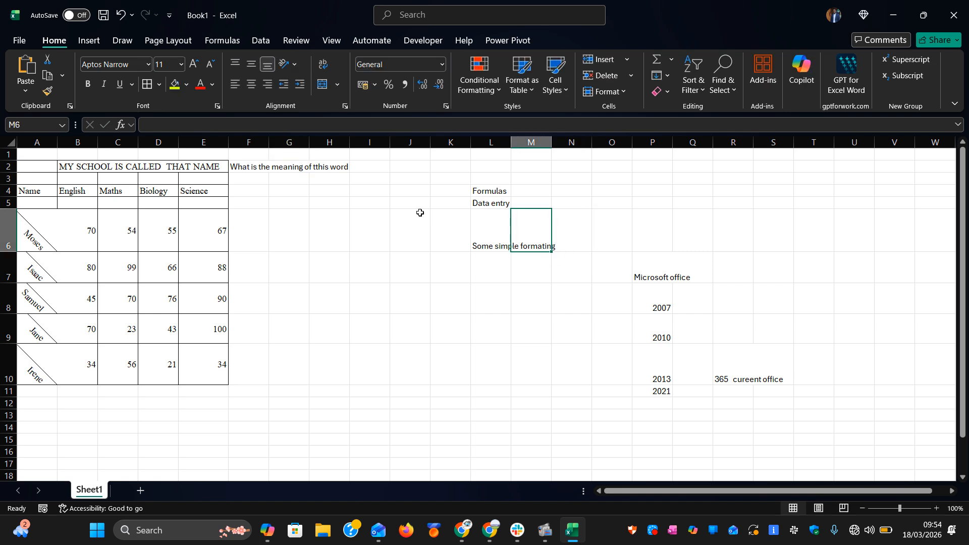
Step: Enter a long string of random letters in cell J6 as filler text
{"action": "left_click", "coordinate": [411, 226]}
{"action": "type", "text": "jhlk"}
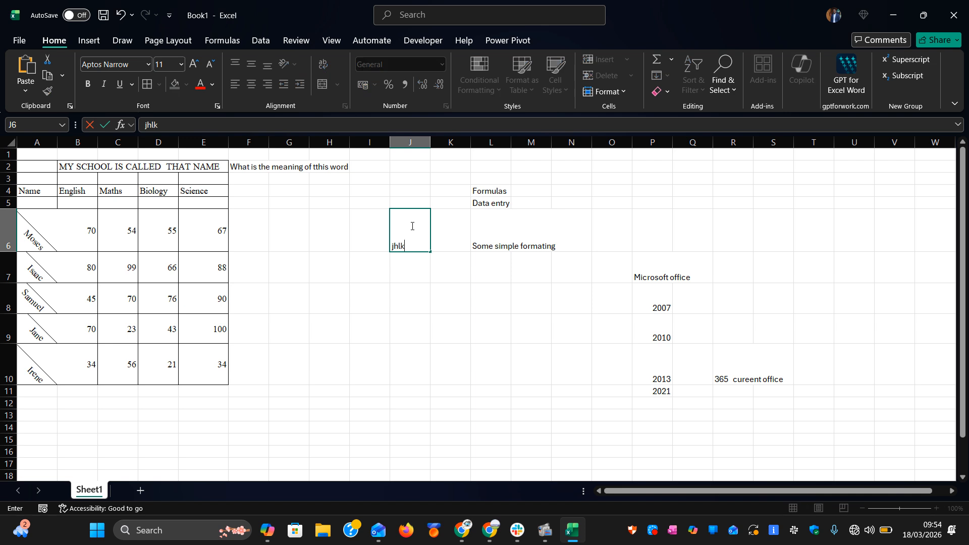
{"action": "type", "text": "jhjkhjklhjkhlkjhlkjhljkhljkhljkh"}
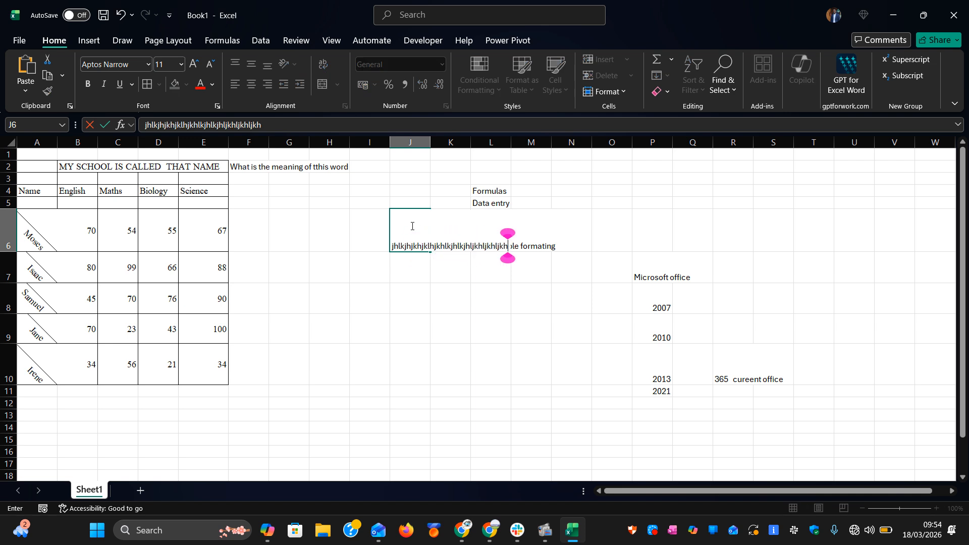
{"action": "left_click", "coordinate": [417, 280]}
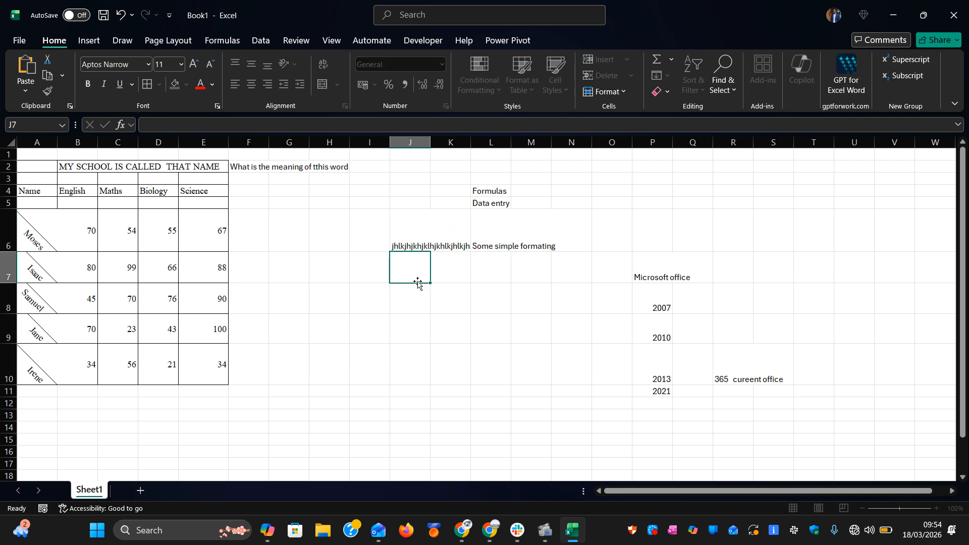
Step: Apply Merge & Center to cell J6 and widen column J until the filler text fits inside it
{"action": "left_click", "coordinate": [414, 239]}
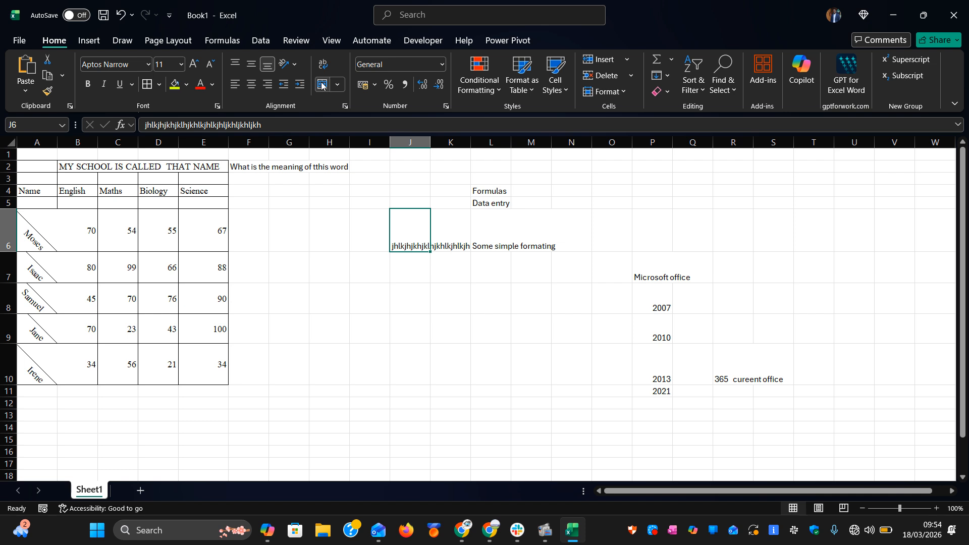
{"action": "left_click", "coordinate": [322, 85]}
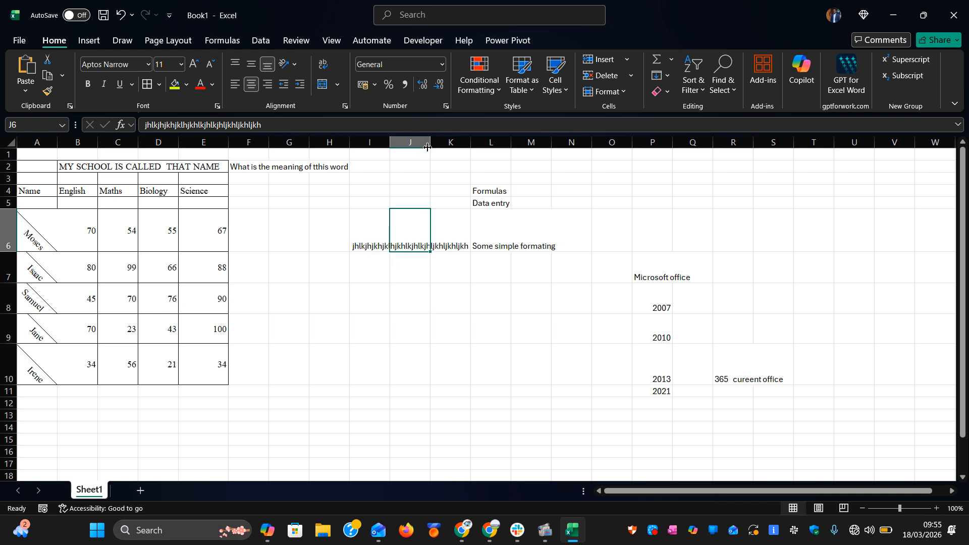
{"action": "left_click_drag", "start_coordinate": [435, 142], "coordinate": [545, 142]}
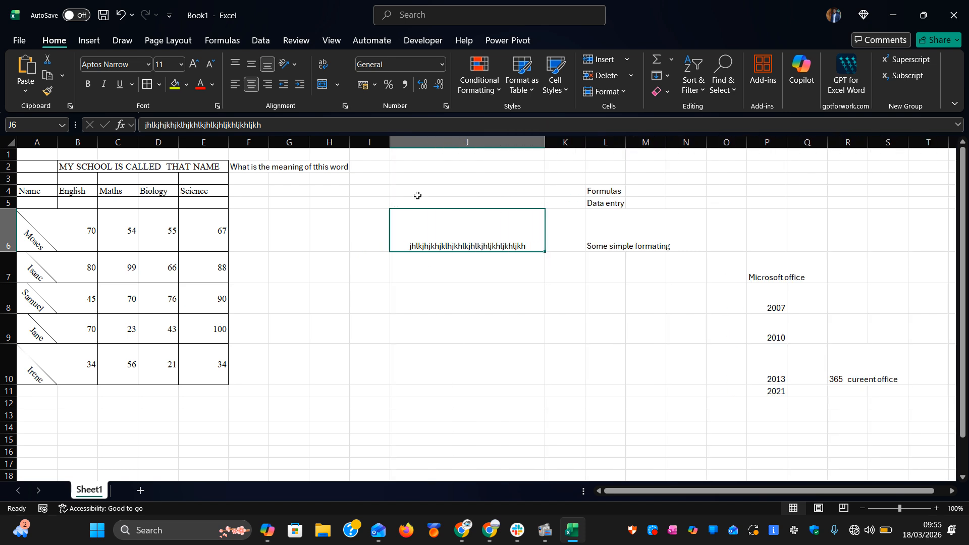
{"action": "double_click", "coordinate": [497, 235]}
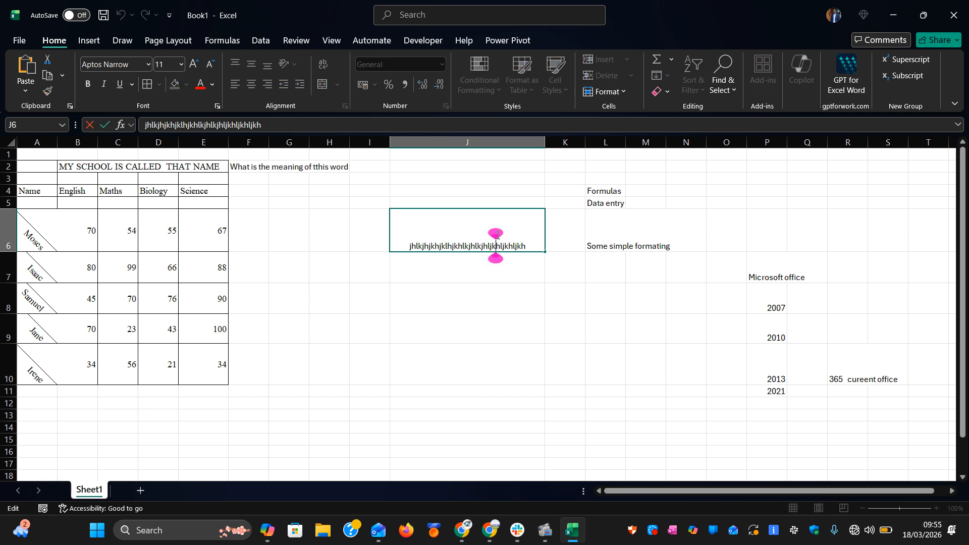
{"action": "left_click", "coordinate": [451, 236]}
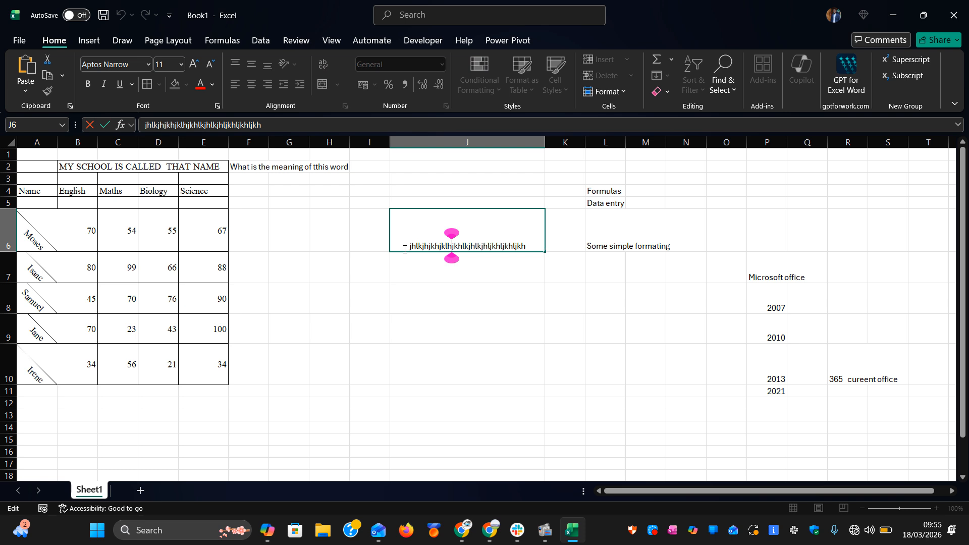
Step: Leave cell J6 and undo the width changes of column J
{"action": "left_click", "coordinate": [435, 291]}
{"action": "key", "text": "ctrl+z"}
{"action": "key", "text": "ctrl+z"}
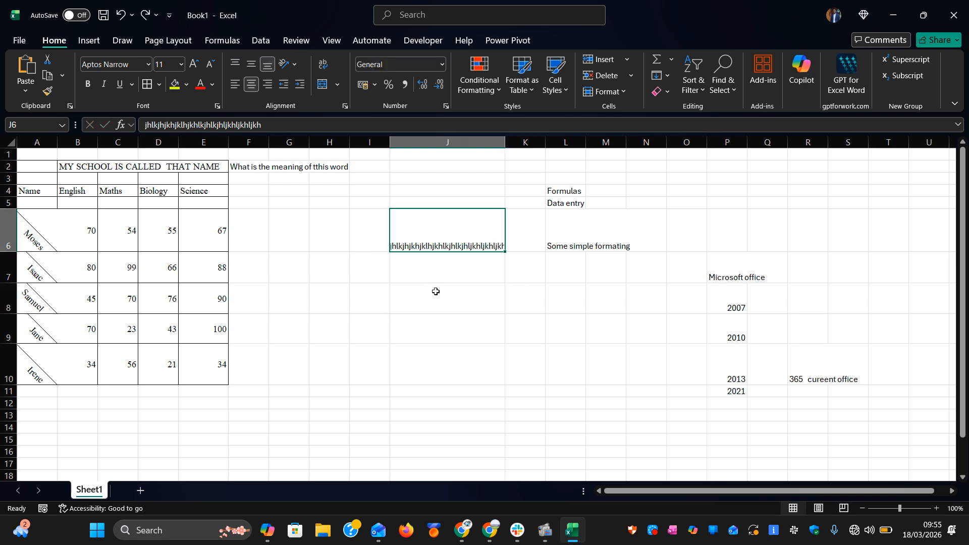
{"action": "key", "text": "ctrl+z"}
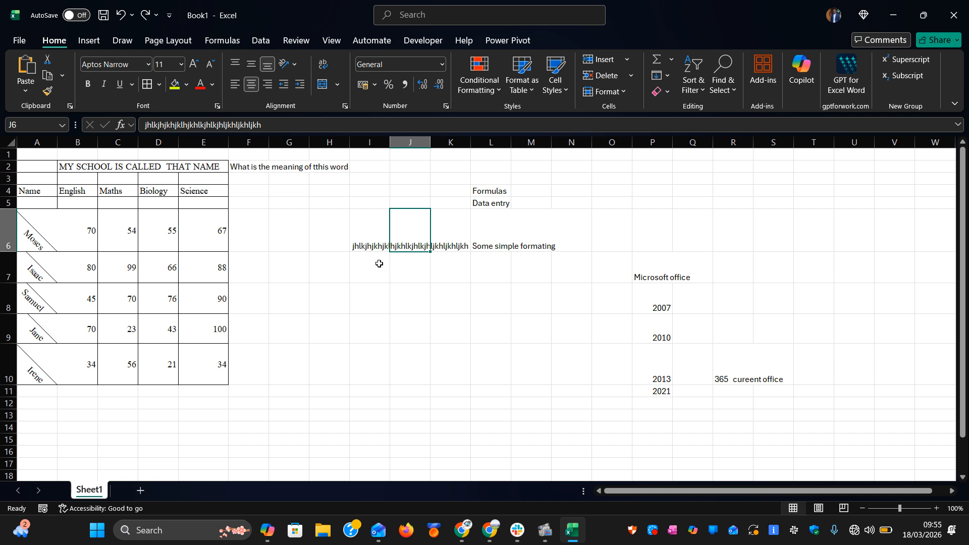
Step: Try text wrapping on cell I6, and undo back through the centering and the filler text in J6
{"action": "left_click", "coordinate": [368, 248]}
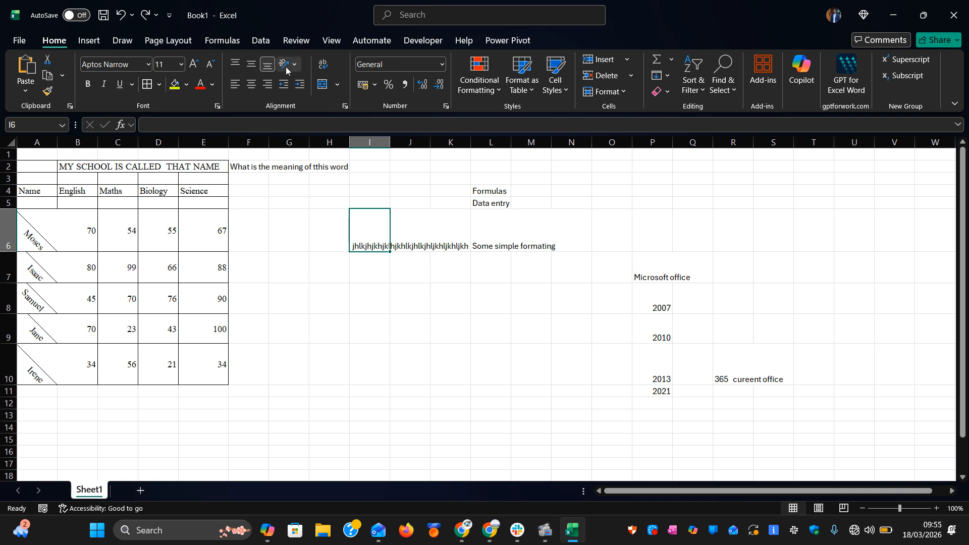
{"action": "left_click", "coordinate": [322, 66]}
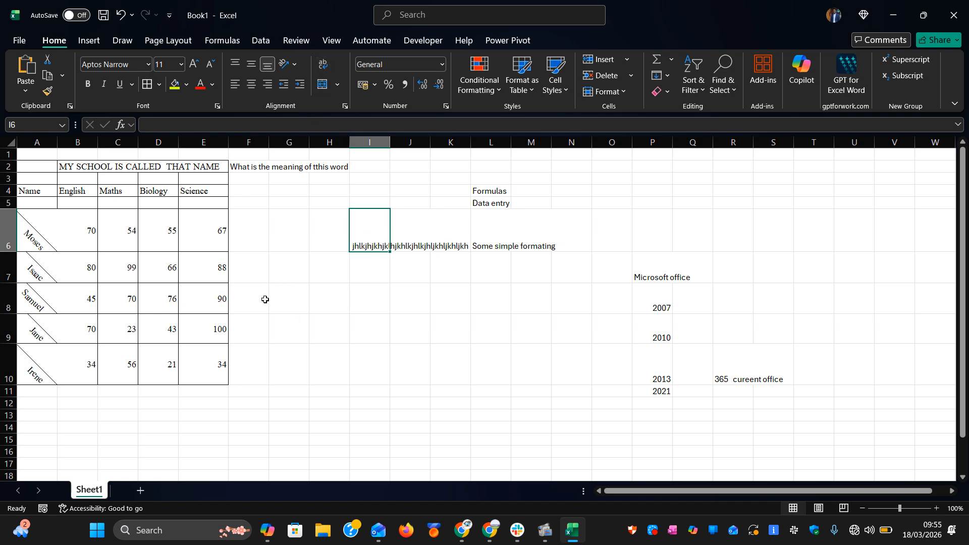
{"action": "key", "text": "ctrl+z"}
{"action": "key", "text": "ctrl+y"}
{"action": "key", "text": "ctrl+z"}
{"action": "key", "text": "ctrl+z"}
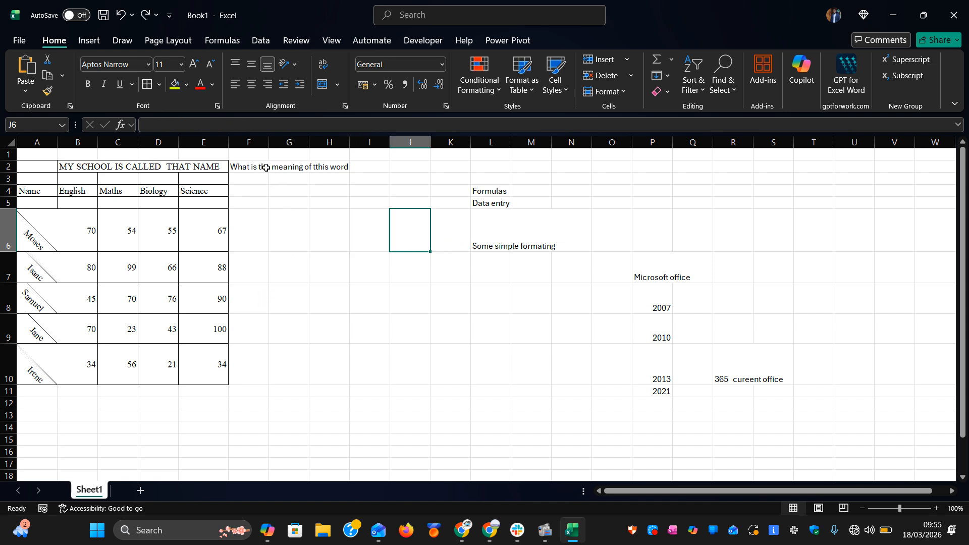
Step: Wrap the sample sentence in cell G2 onto several lines within its column width
{"action": "left_click", "coordinate": [288, 167]}
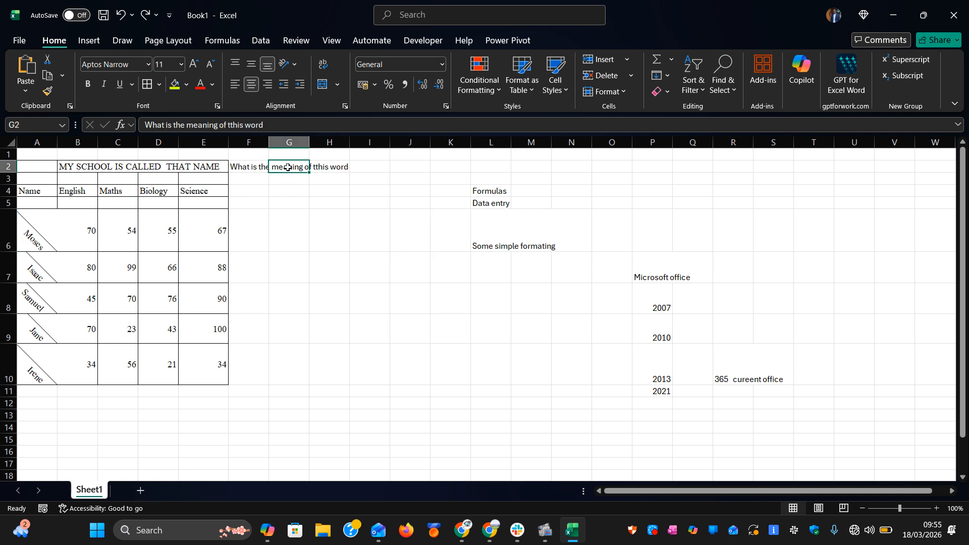
{"action": "left_click", "coordinate": [322, 65]}
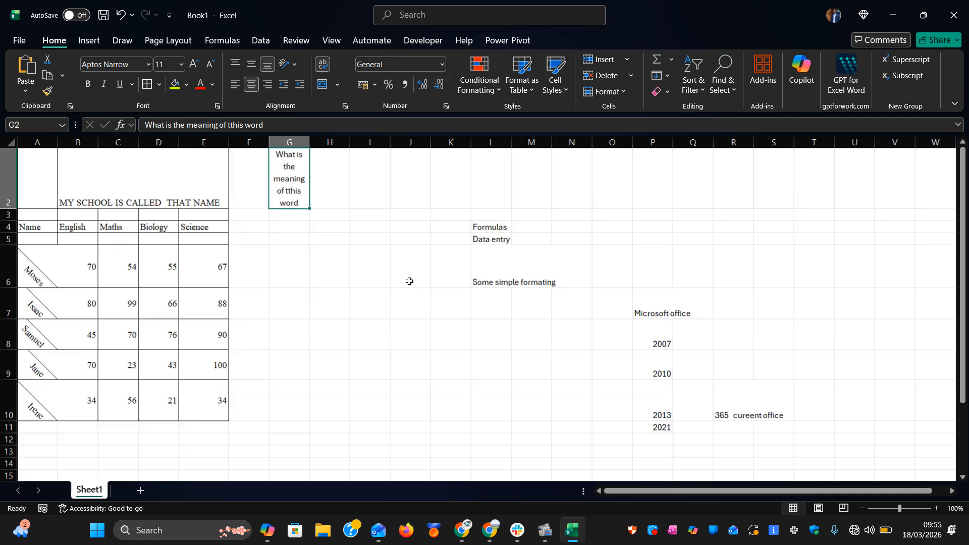
{"action": "scroll", "coordinate": [409, 281], "scroll_direction": "down", "scroll_amount": 1}
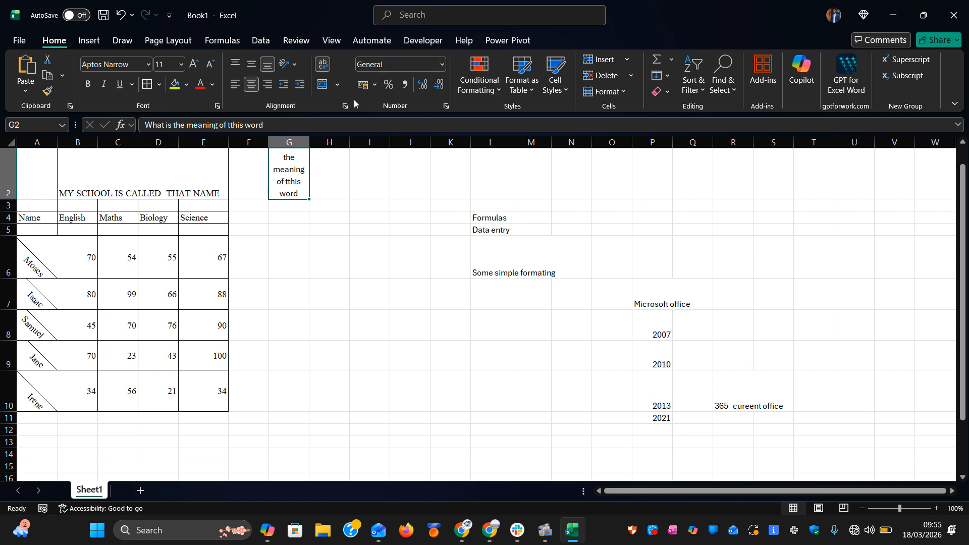
Step: Check the available accounting currency formats without applying one, and enter 100 in cell H8
{"action": "left_click", "coordinate": [373, 87]}
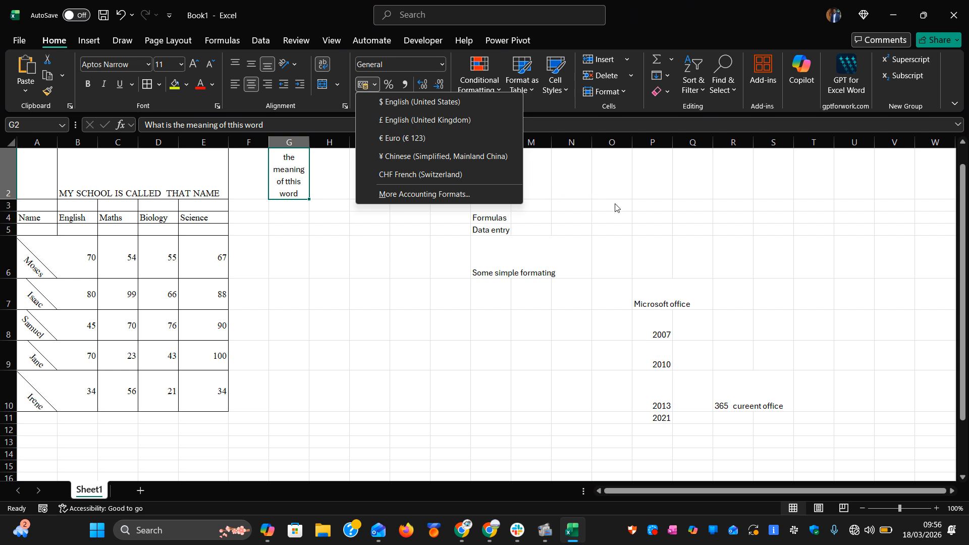
{"action": "left_click", "coordinate": [323, 315]}
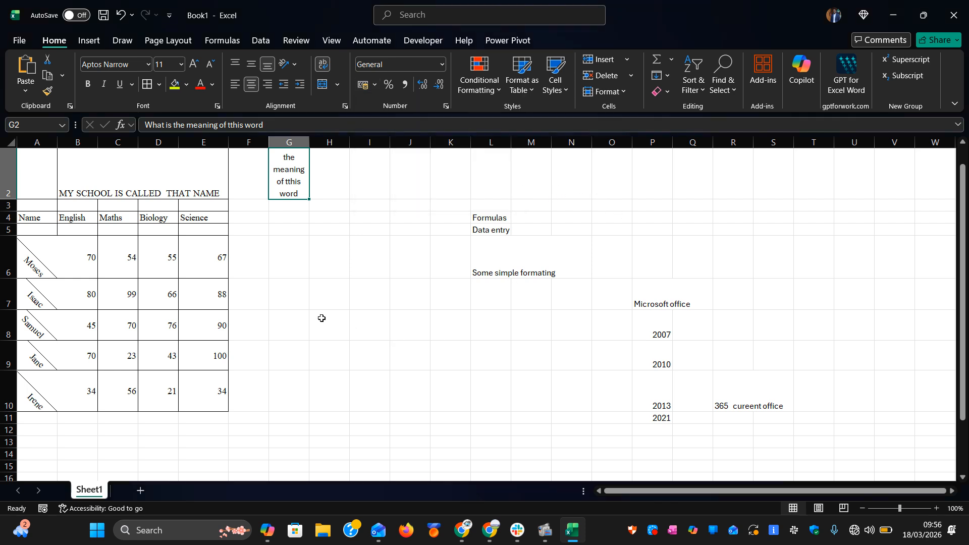
{"action": "left_click", "coordinate": [321, 318]}
{"action": "type", "text": "100"}
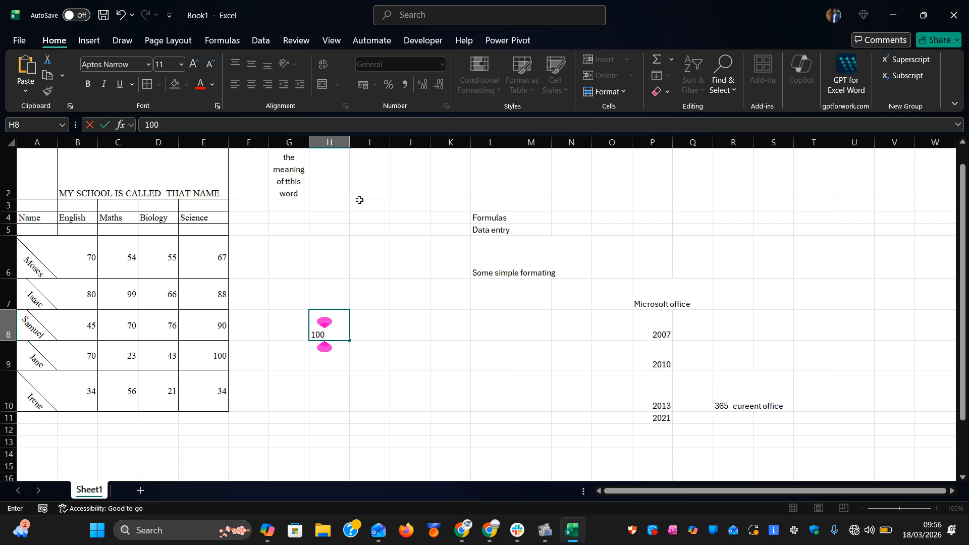
{"action": "left_click", "coordinate": [368, 335]}
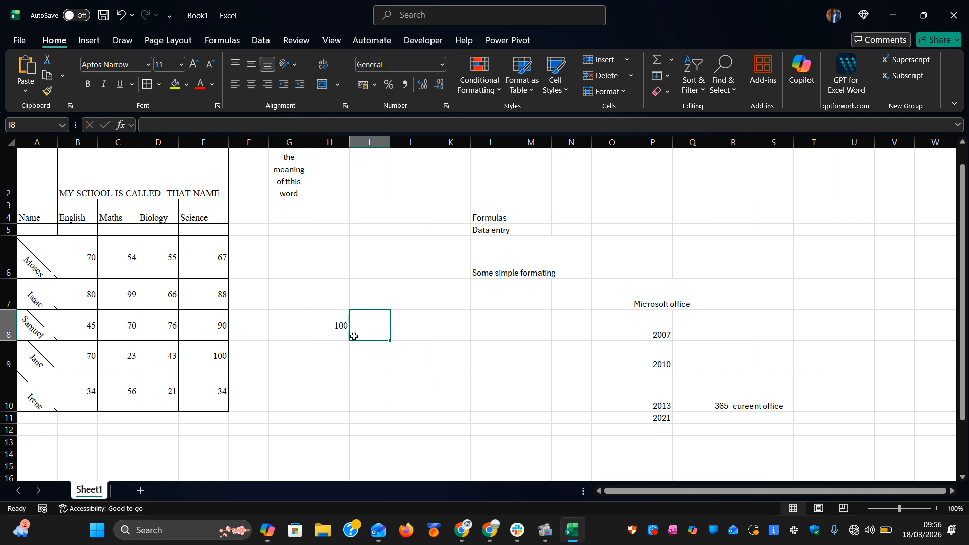
Step: Apply the Euro (€ 123) accounting format to cell H8
{"action": "left_click", "coordinate": [334, 315]}
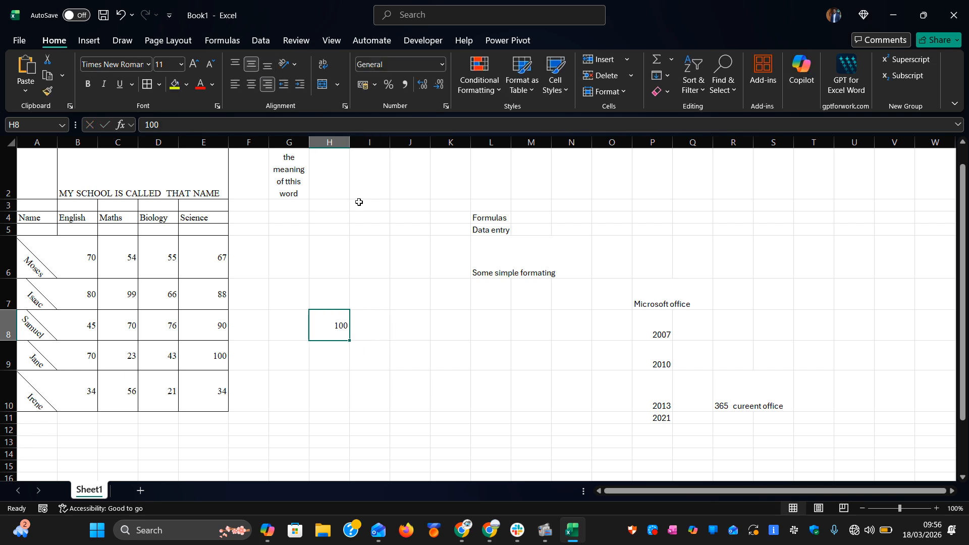
{"action": "left_click", "coordinate": [374, 84]}
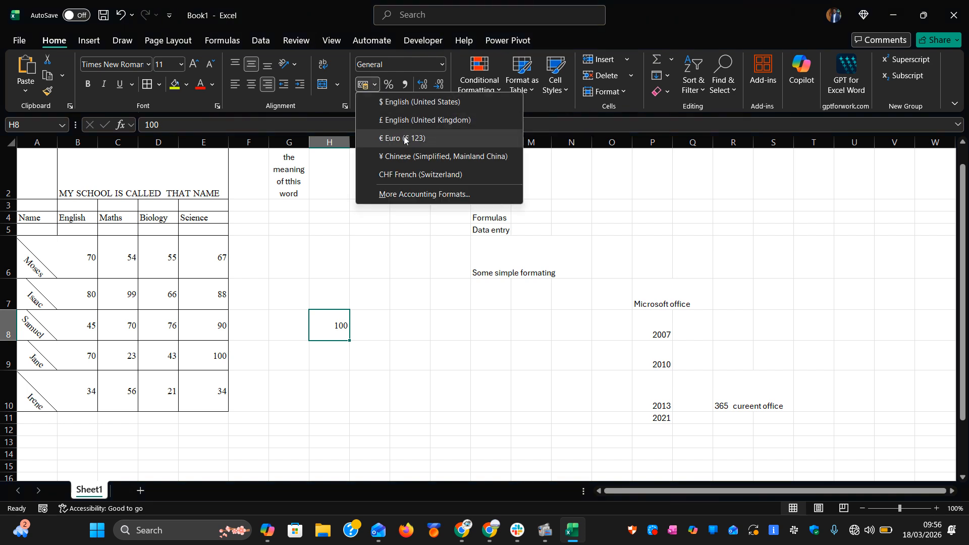
{"action": "left_click", "coordinate": [403, 138]}
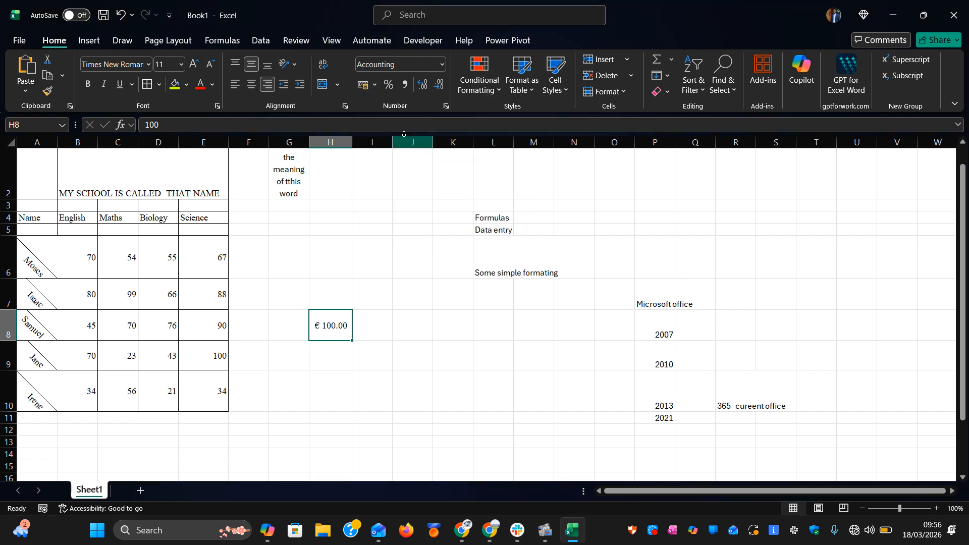
Step: Enter 600 in cell I8 and apply the CHF French (Switzerland) accounting format to it
{"action": "left_click", "coordinate": [364, 322]}
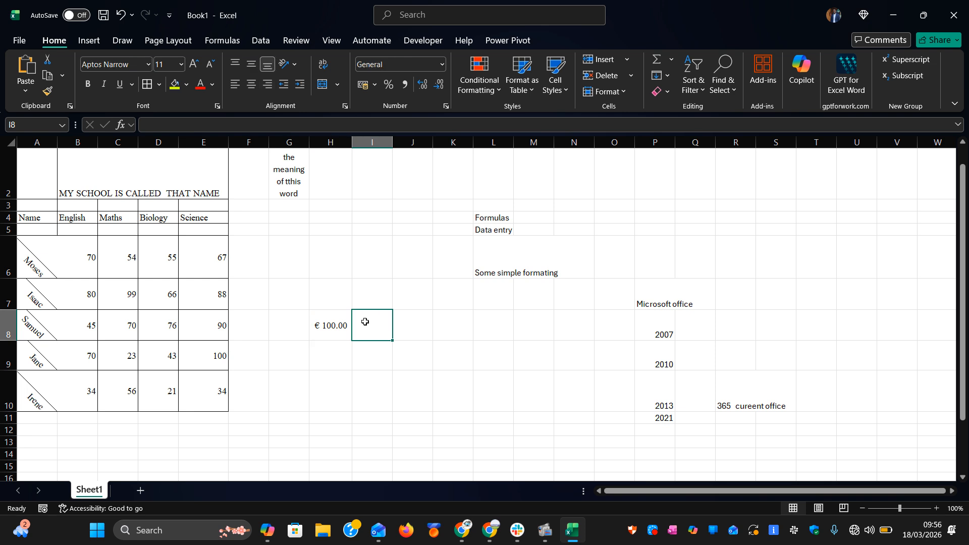
{"action": "type", "text": "600"}
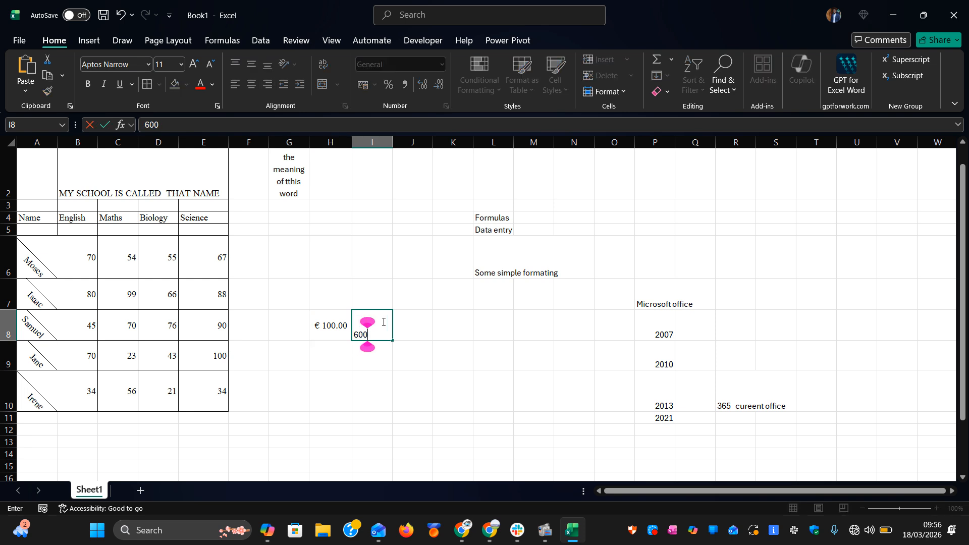
{"action": "left_click", "coordinate": [420, 323]}
{"action": "left_click", "coordinate": [387, 326]}
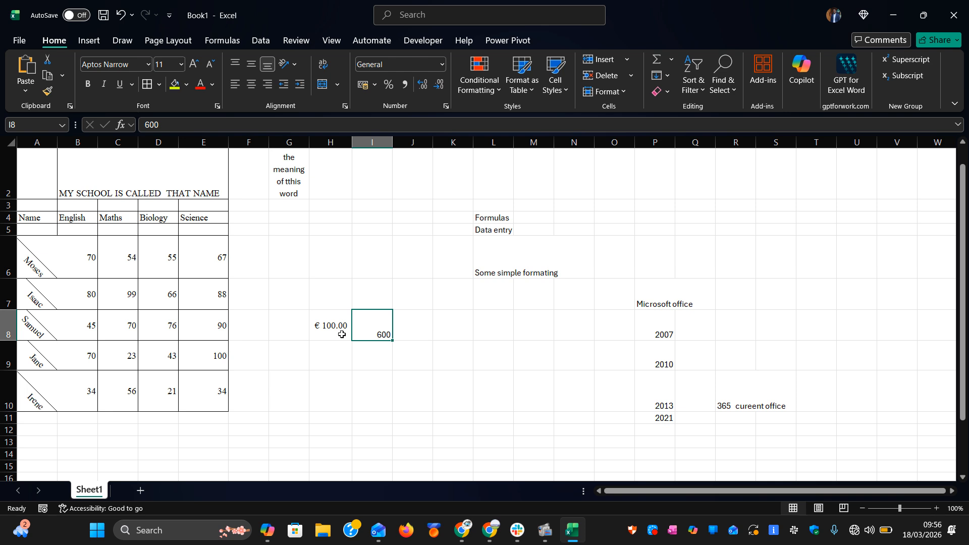
{"action": "left_click", "coordinate": [374, 85]}
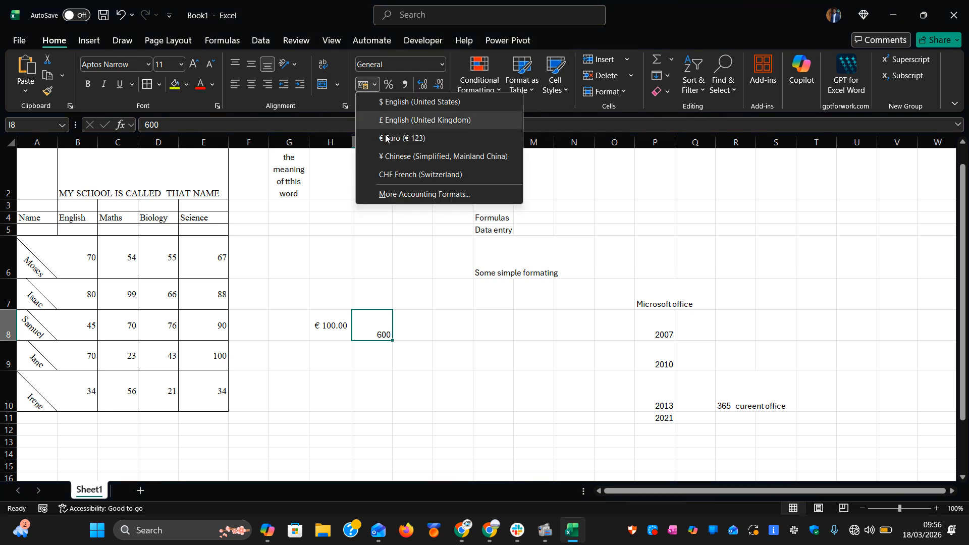
{"action": "left_click", "coordinate": [434, 175]}
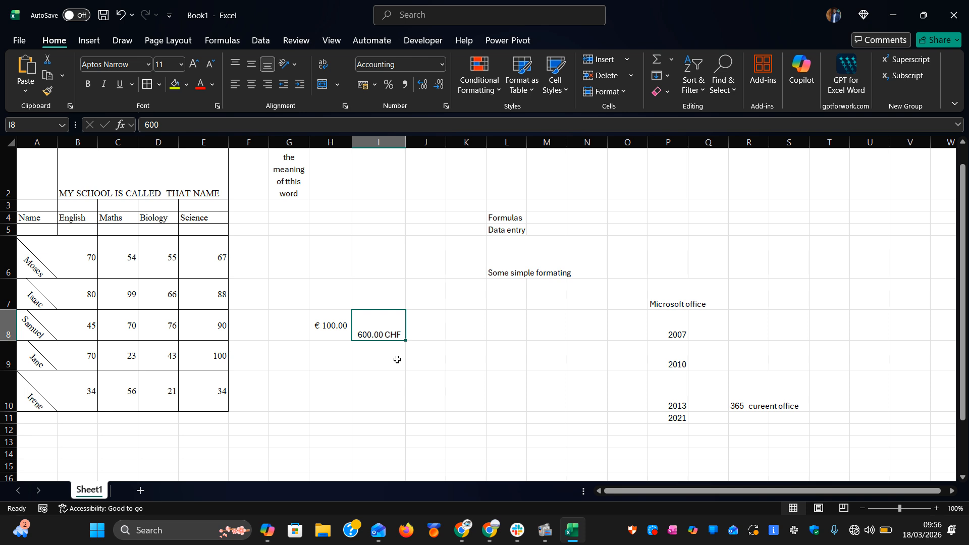
Step: Clear the amounts from cells I8 and H8
{"action": "key", "text": "BackSpace"}
{"action": "key", "text": "Left"}
{"action": "key", "text": "BackSpace"}
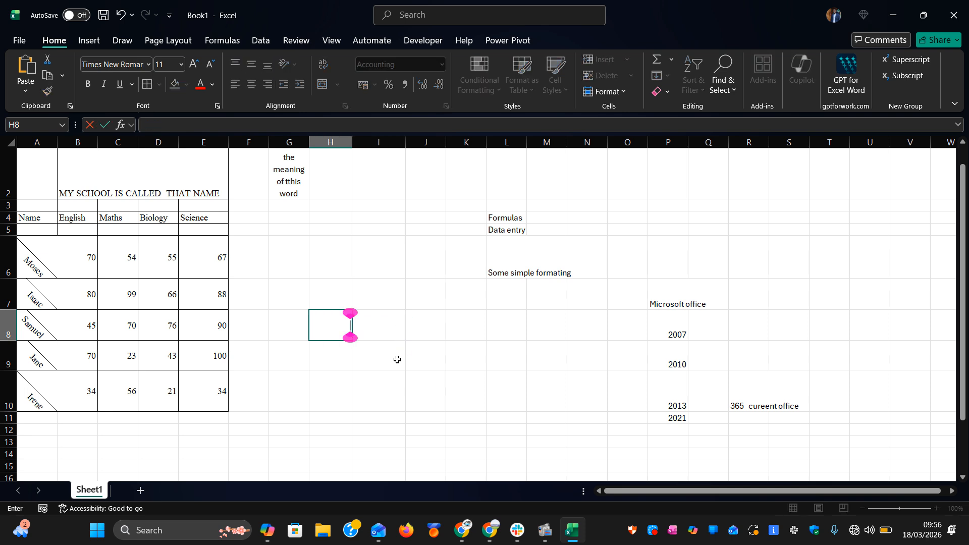
{"action": "left_click", "coordinate": [447, 338]}
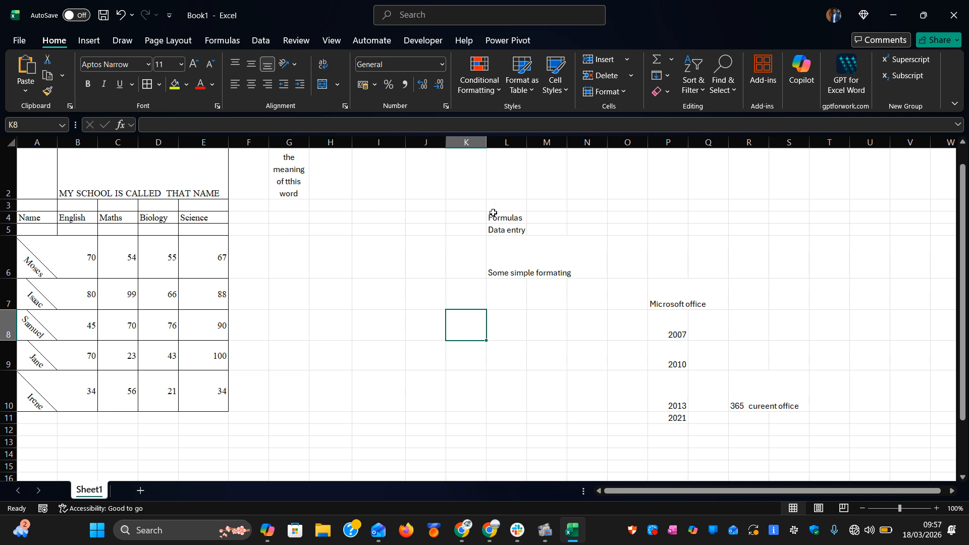
Step: Enter "Addition, subtraction, multiply,division" in cell M4, beside the Formulas label
{"action": "left_click", "coordinate": [539, 220]}
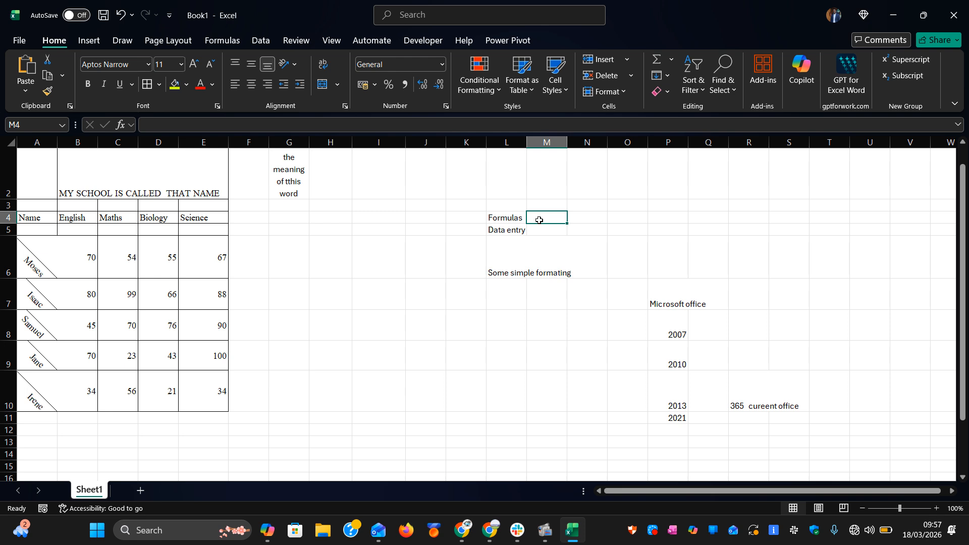
{"action": "type", "text": "A"}
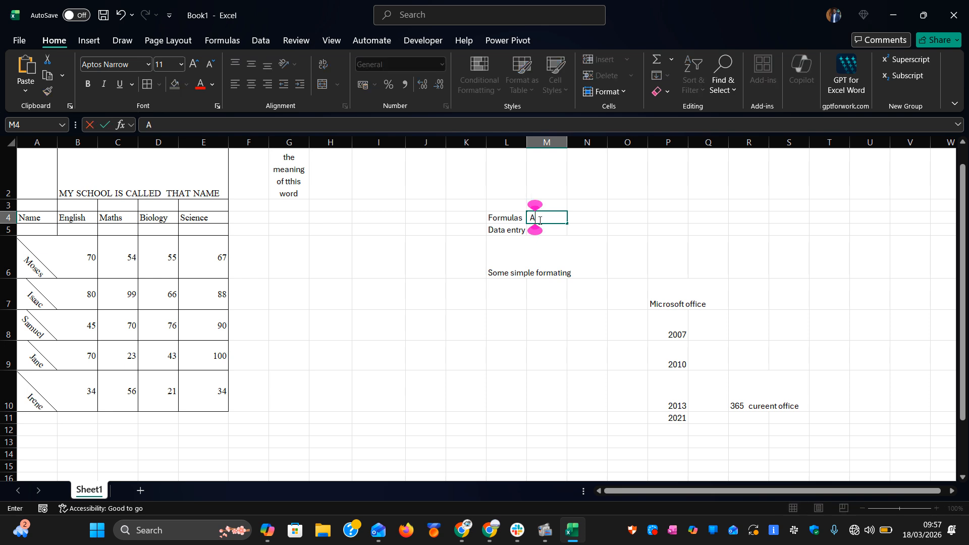
{"action": "type", "text": "dditio"}
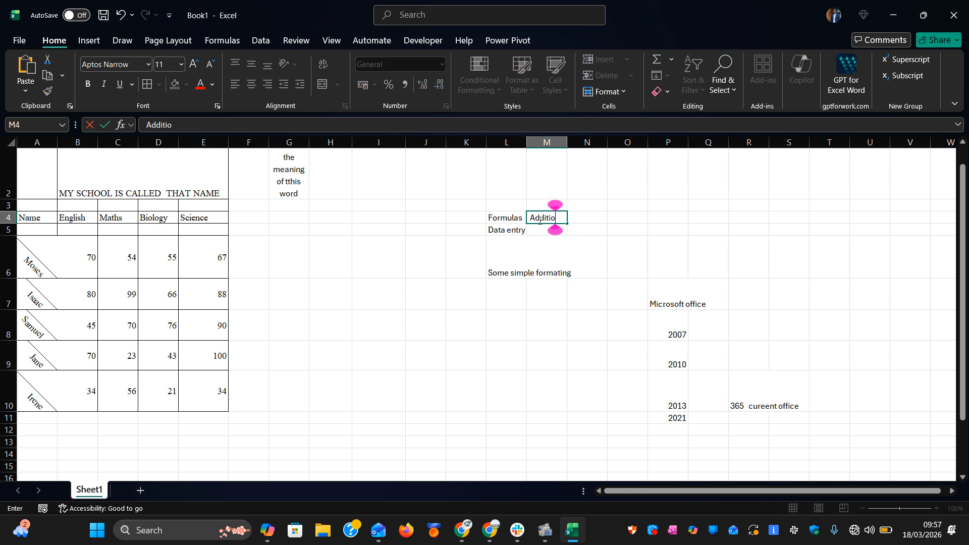
{"action": "type", "text": "n, subtrac"}
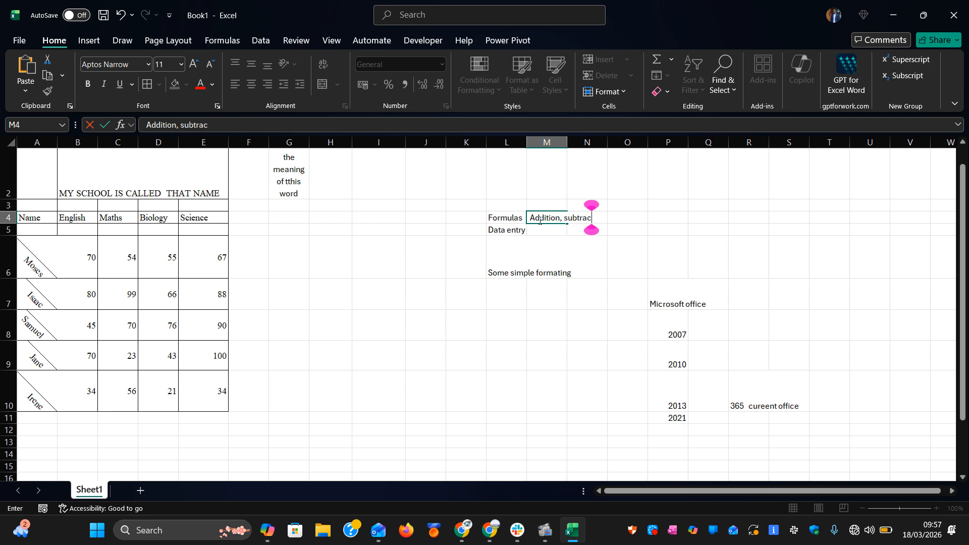
{"action": "type", "text": "tion,"}
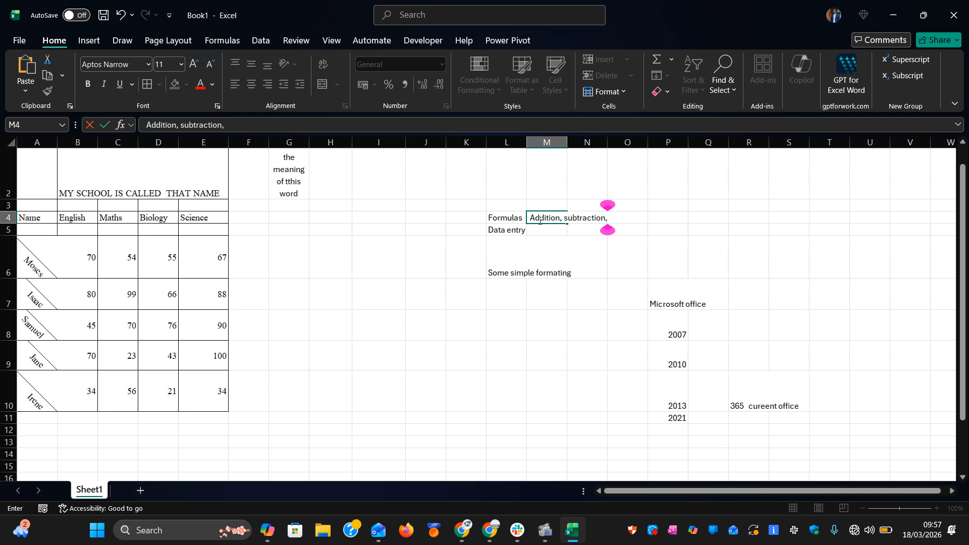
{"action": "type", "text": " multiplu"}
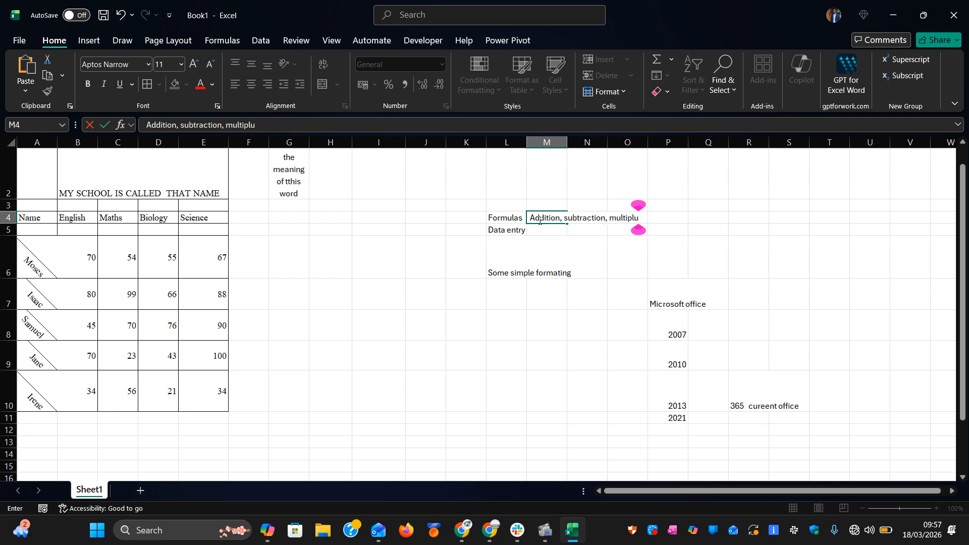
{"action": "key", "text": "BackSpace"}
{"action": "type", "text": "y,div"}
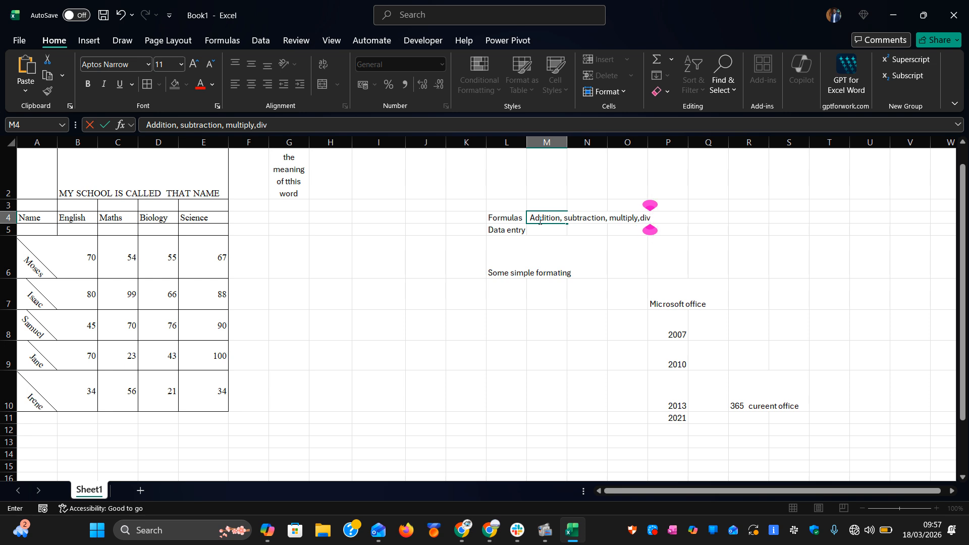
{"action": "type", "text": "ision"}
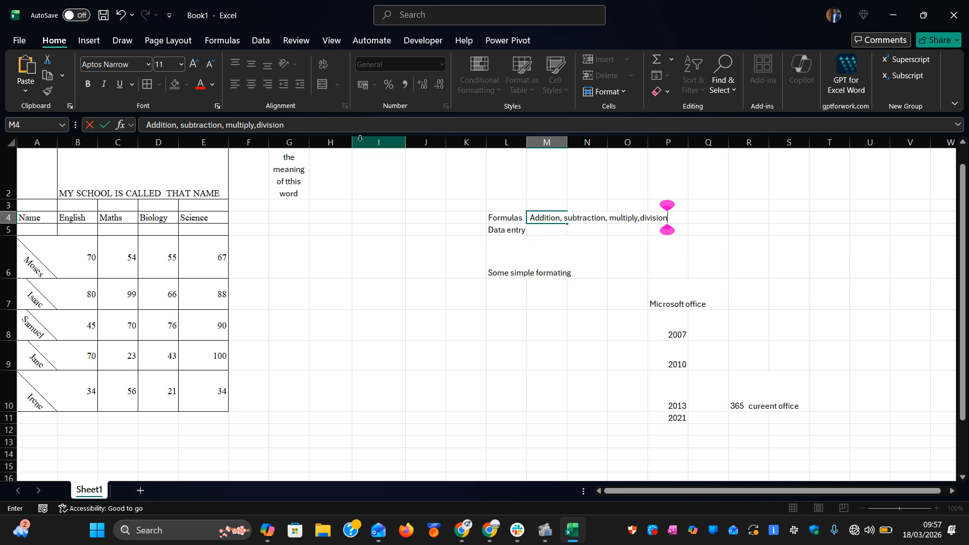
{"action": "left_click", "coordinate": [399, 329]}
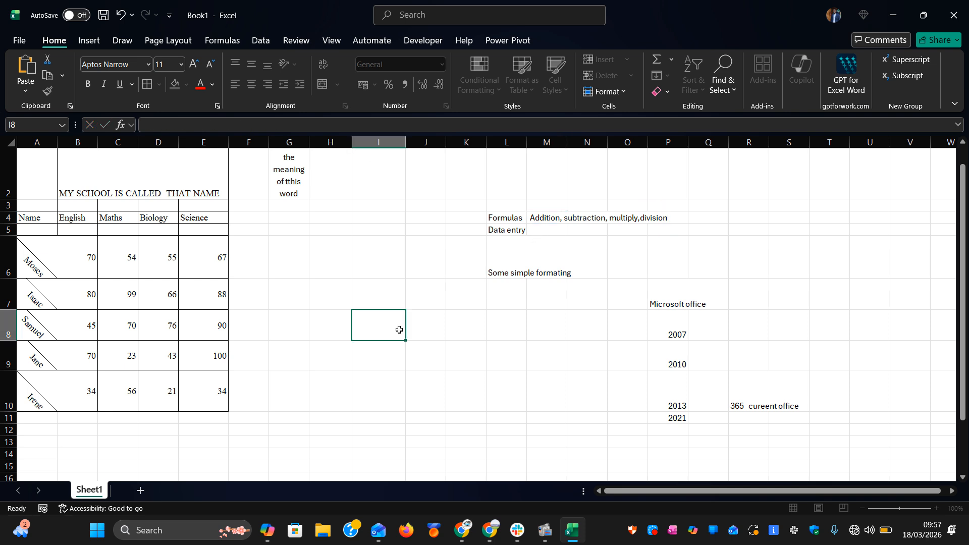
Step: Wrap the text in cell M4 and widen column M to about three times its width
{"action": "left_click", "coordinate": [550, 218]}
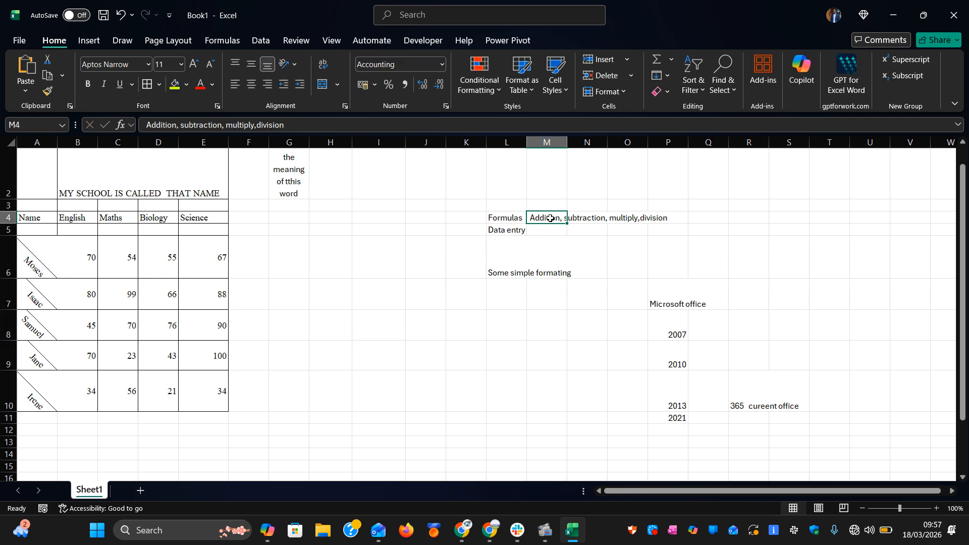
{"action": "left_click", "coordinate": [319, 65]}
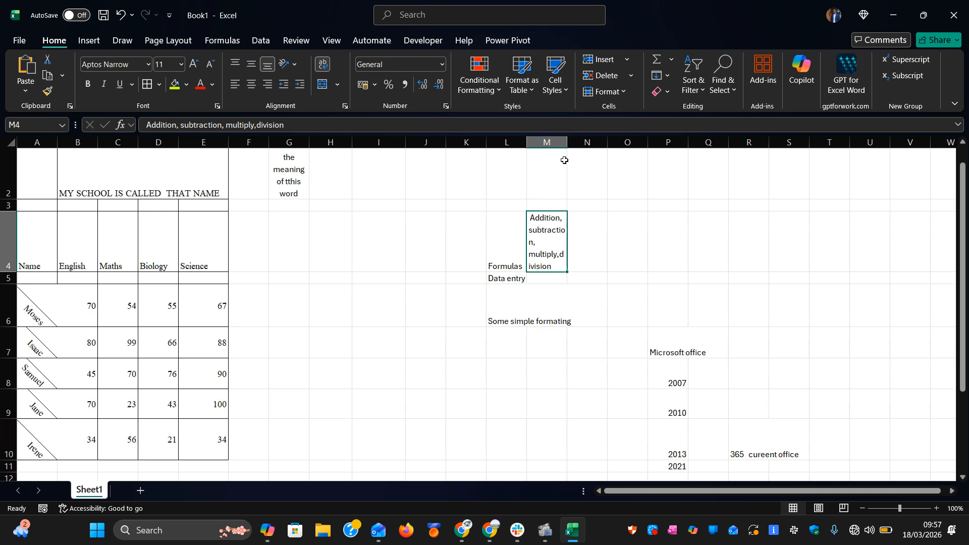
{"action": "left_click_drag", "start_coordinate": [567, 143], "coordinate": [655, 143]}
{"action": "scroll", "coordinate": [500, 344], "scroll_direction": "down", "scroll_amount": 2}
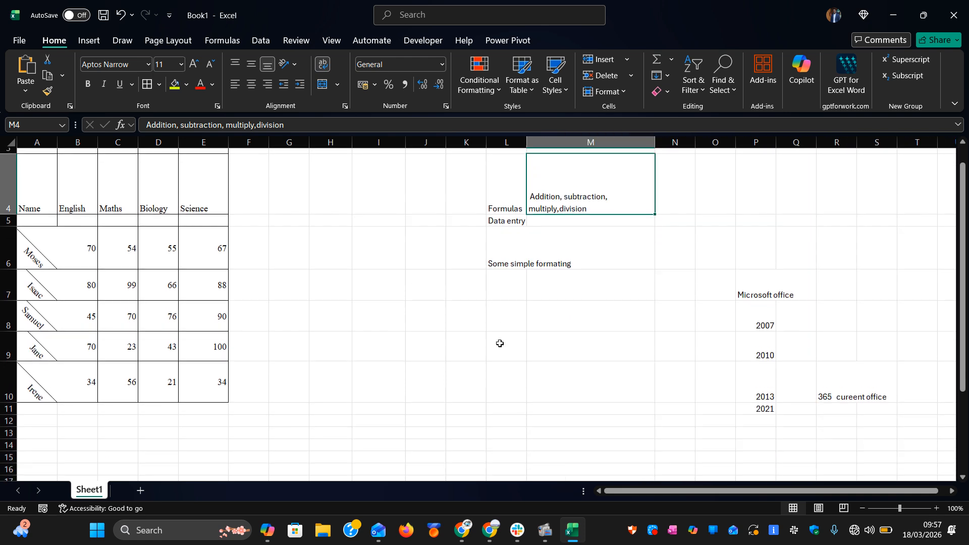
{"action": "scroll", "coordinate": [500, 344], "scroll_direction": "up", "scroll_amount": 1}
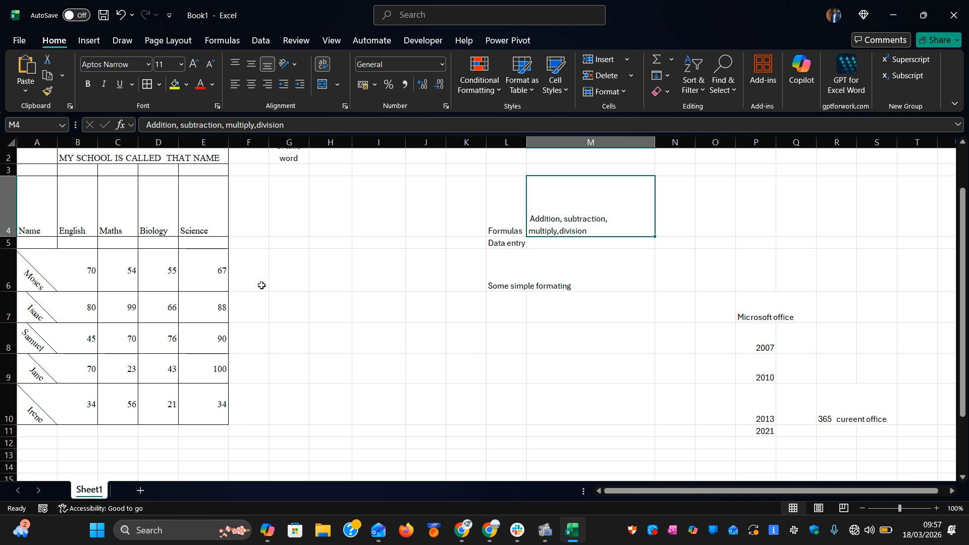
{"action": "left_click", "coordinate": [251, 274]}
{"action": "left_click_drag", "start_coordinate": [251, 273], "coordinate": [495, 395]}
{"action": "left_click", "coordinate": [316, 403]}
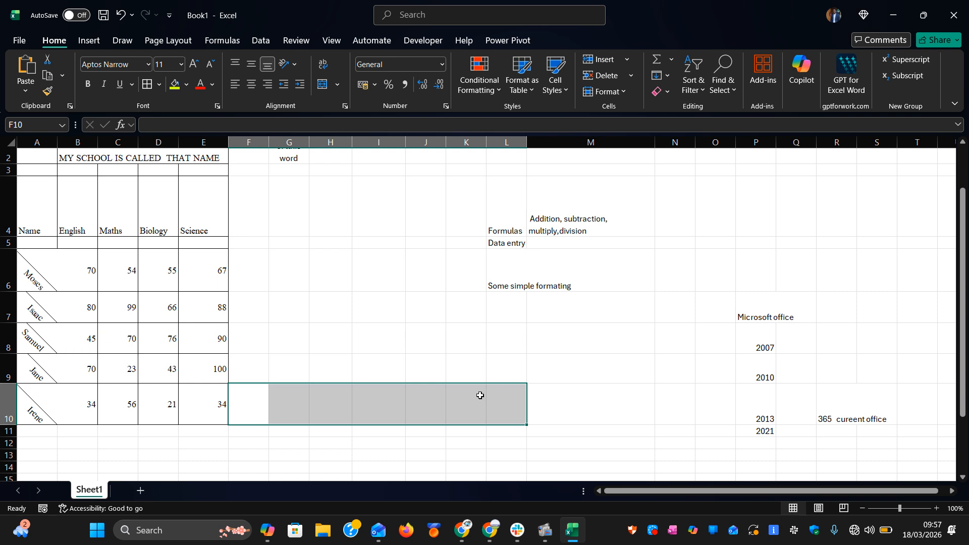
{"action": "left_click", "coordinate": [411, 329]}
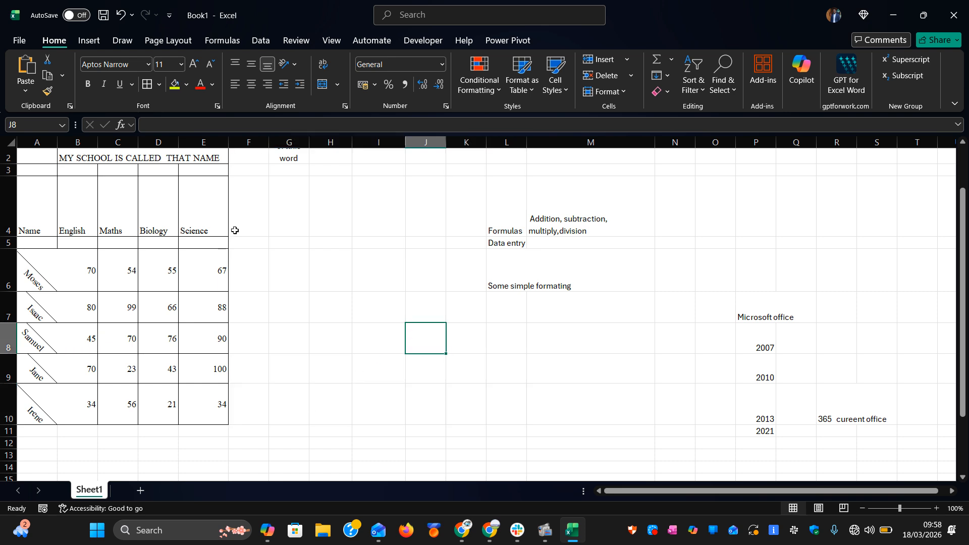
{"action": "left_click", "coordinate": [255, 287]}
{"action": "left_click_drag", "start_coordinate": [255, 291], "coordinate": [257, 408]}
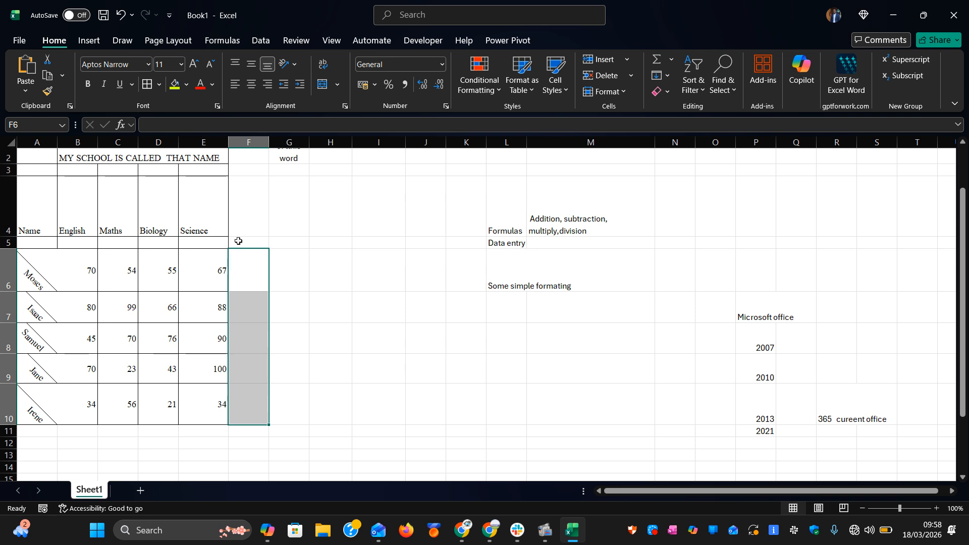
Step: Add the column heading "Total" in cell F4, next to the Science heading
{"action": "left_click", "coordinate": [243, 223]}
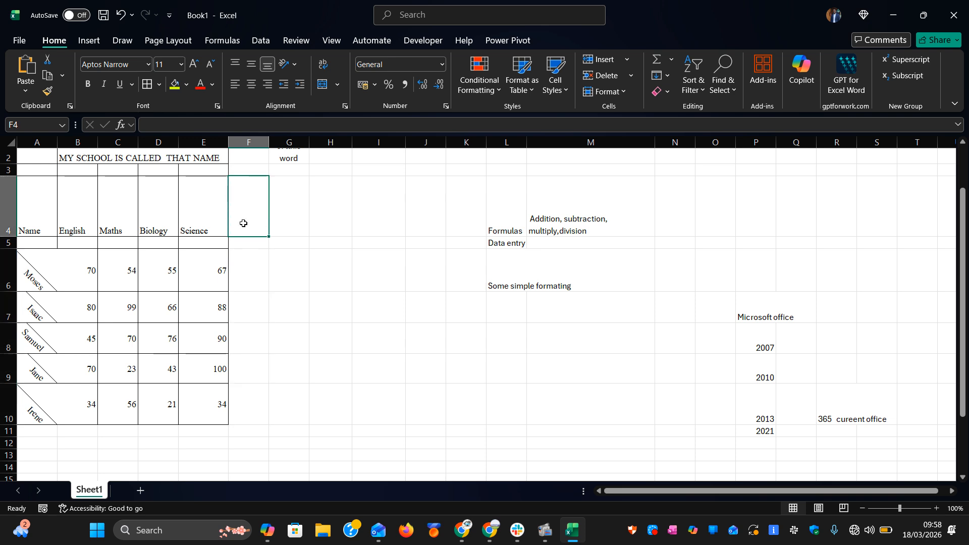
{"action": "left_click", "coordinate": [287, 224]}
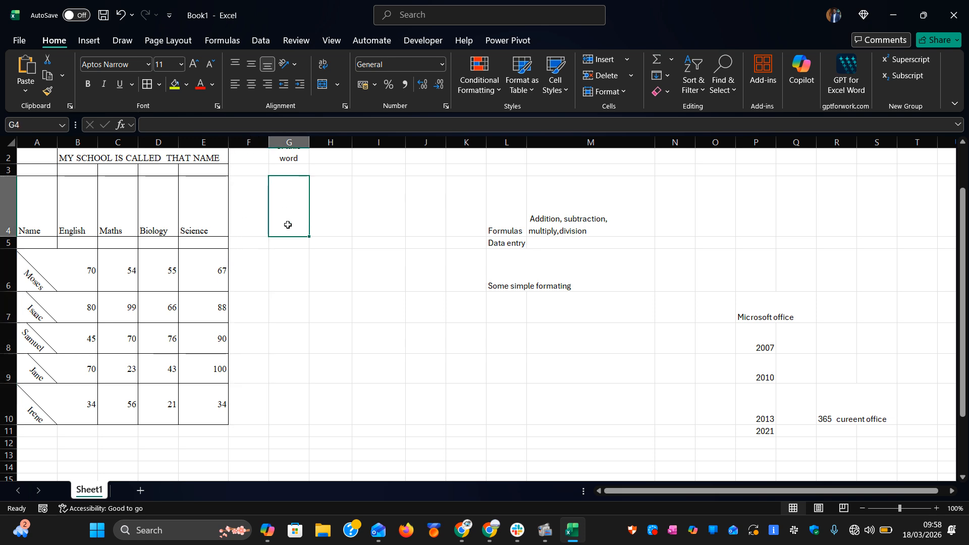
{"action": "left_click", "coordinate": [251, 225]}
{"action": "type", "text": "Total"}
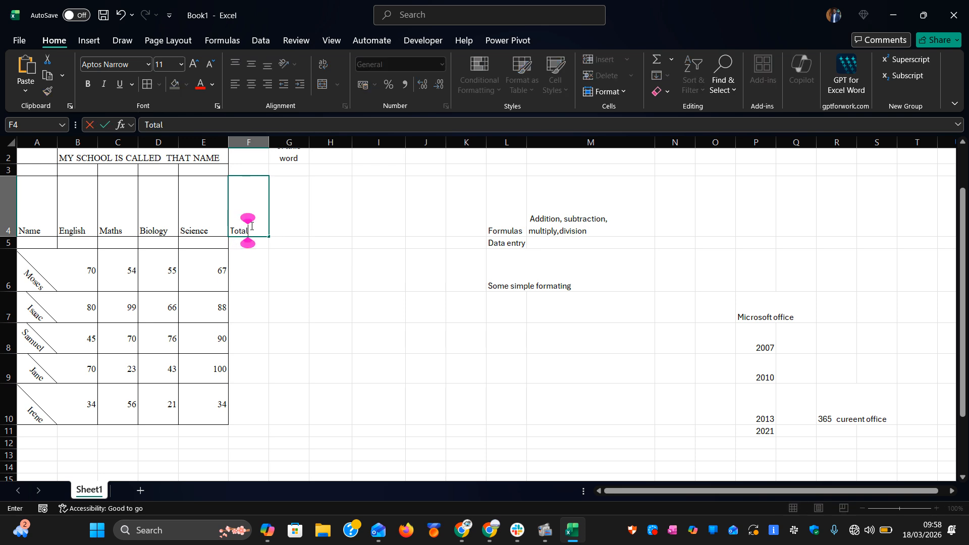
{"action": "left_click", "coordinate": [281, 223]}
Step: Add the column heading "division" in cell G4, next to the Total heading
{"action": "scroll", "coordinate": [283, 230], "scroll_direction": "up", "scroll_amount": 1}
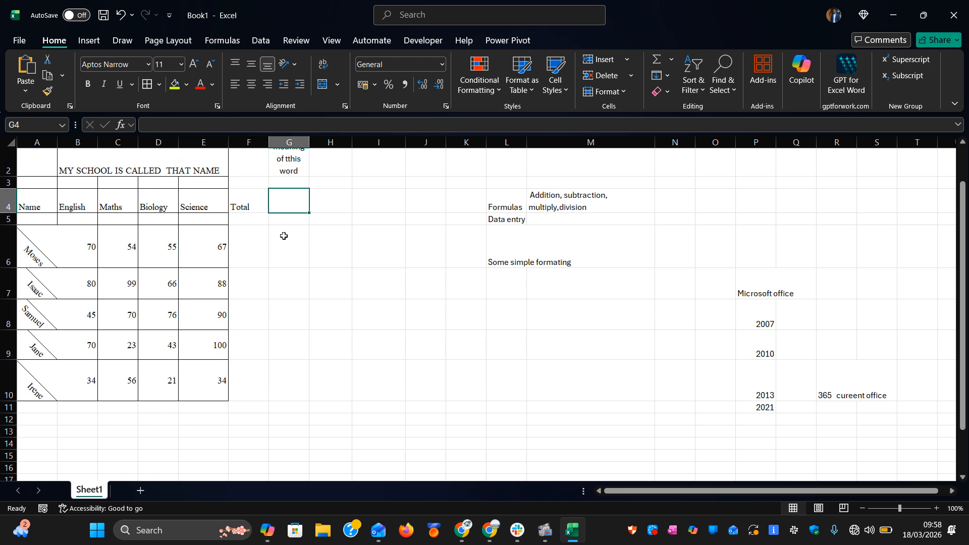
{"action": "type", "text": "di"}
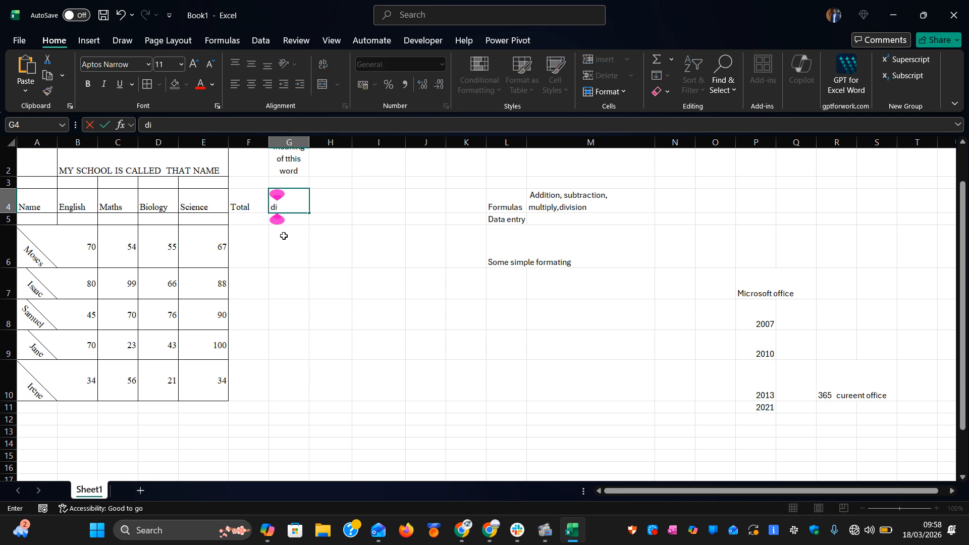
{"action": "type", "text": "vision"}
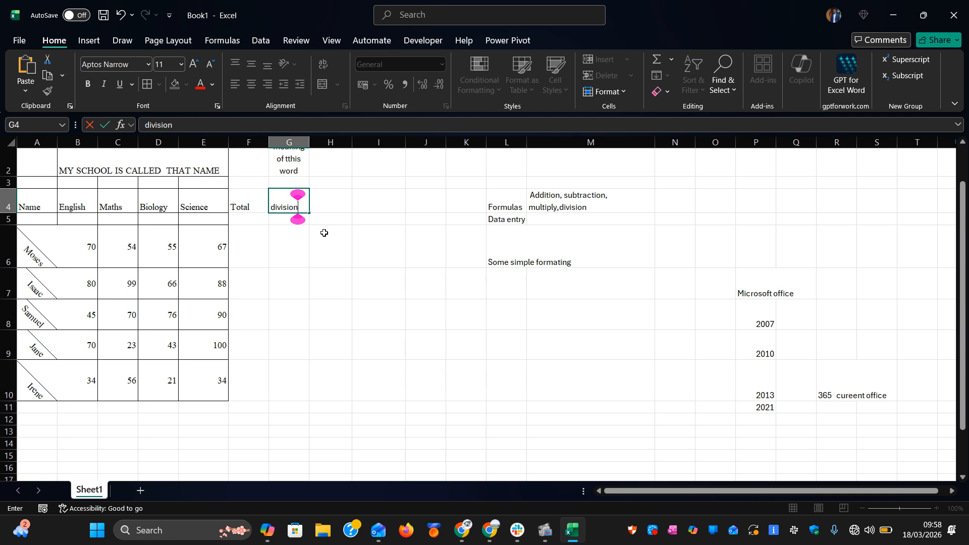
{"action": "left_click", "coordinate": [324, 233]}
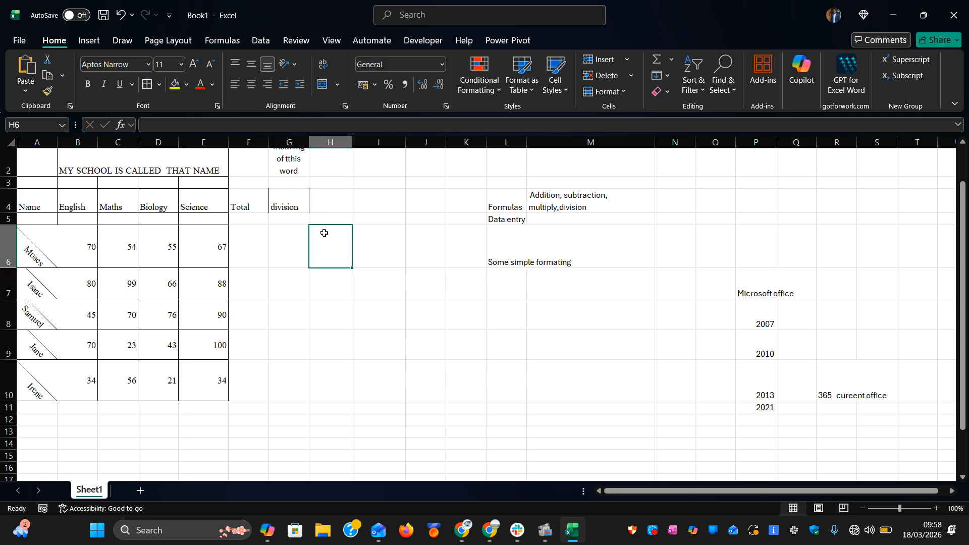
Step: Add the first student's four subject marks in Total cell F6 with the formula =(B6+C6+D6+E6)
{"action": "left_click", "coordinate": [249, 207]}
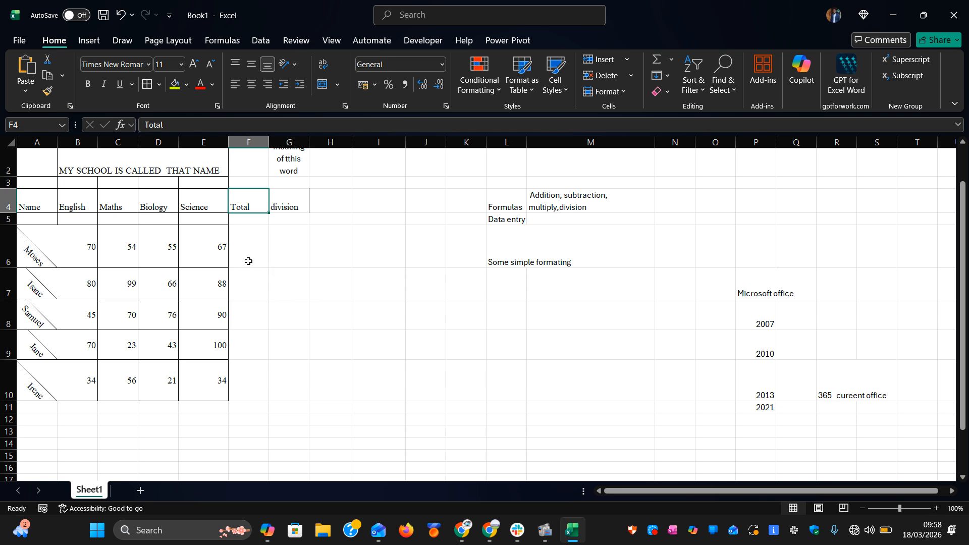
{"action": "left_click", "coordinate": [253, 230]}
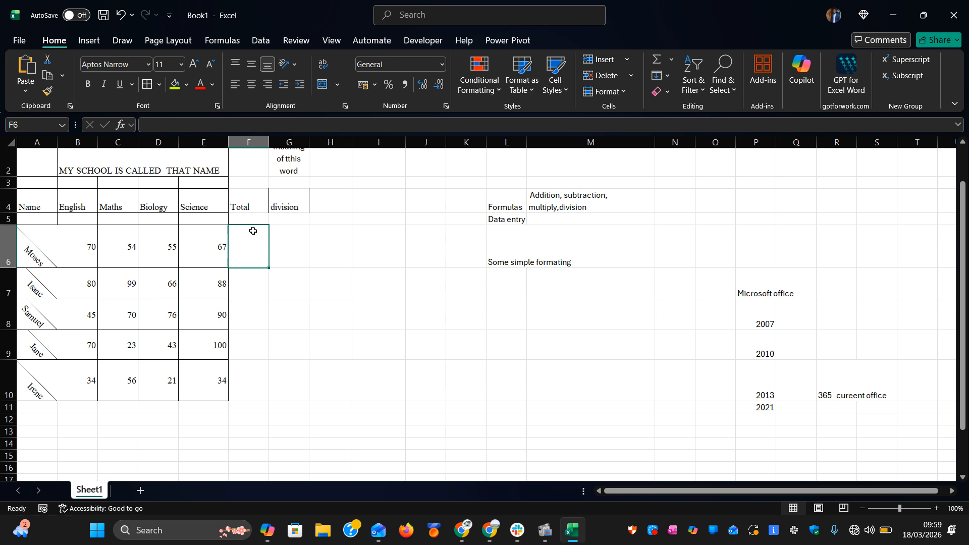
{"action": "type", "text": "="}
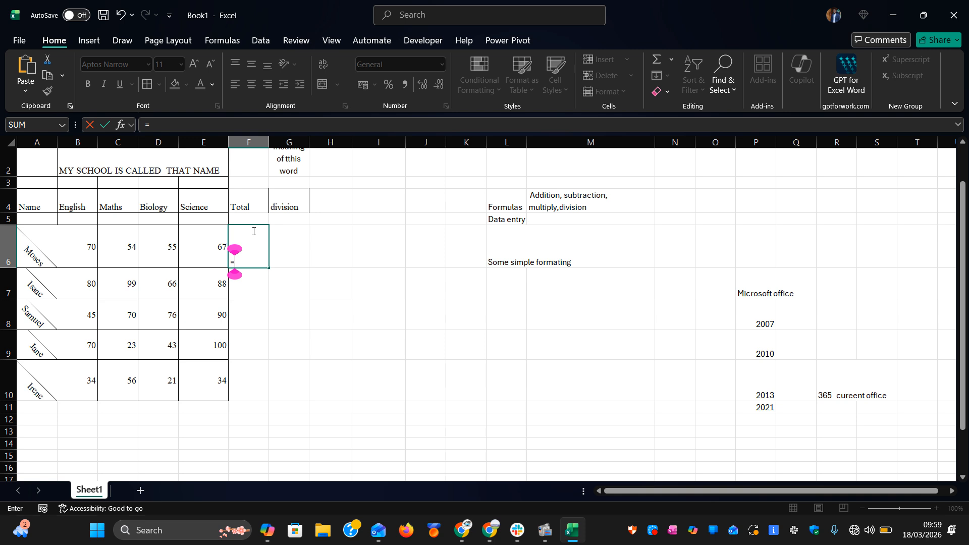
{"action": "type", "text": "("}
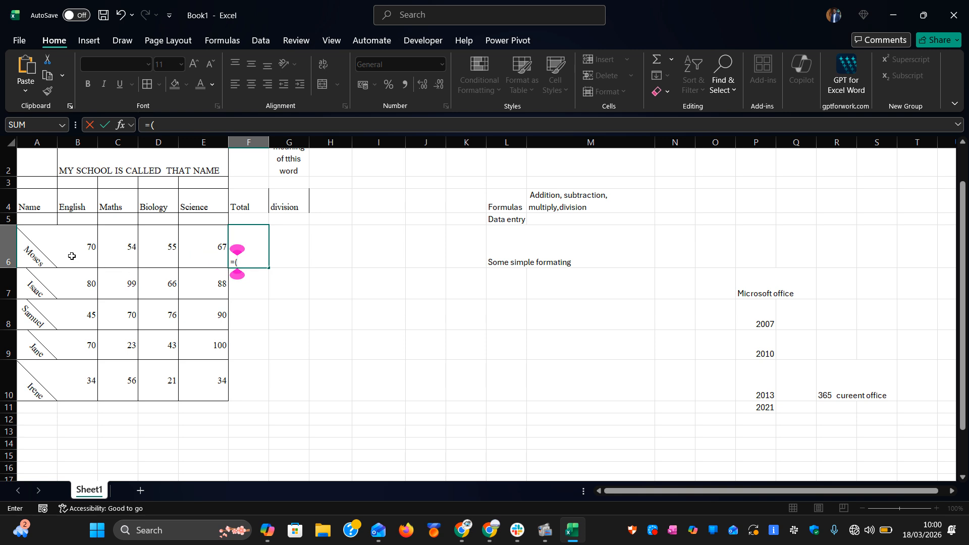
{"action": "left_click", "coordinate": [88, 246]}
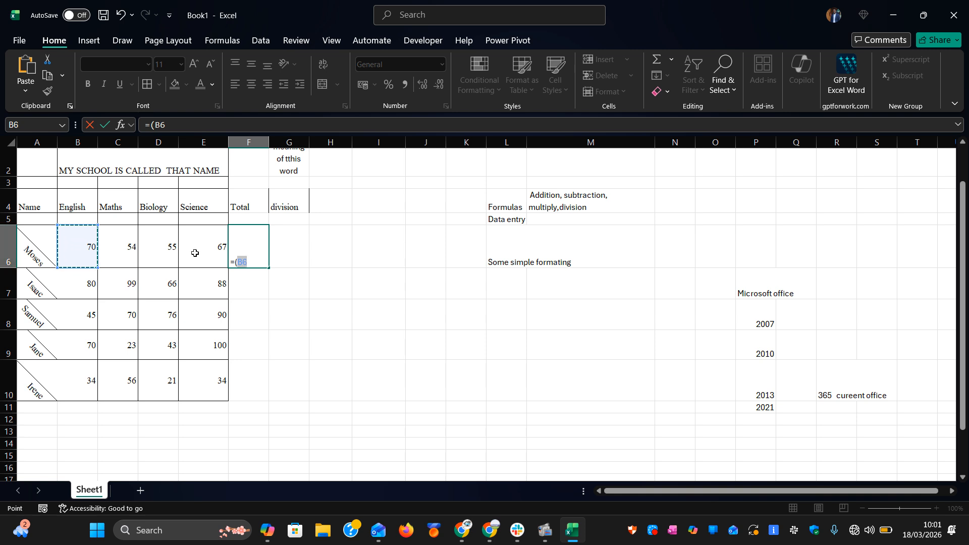
{"action": "left_click", "coordinate": [251, 262]}
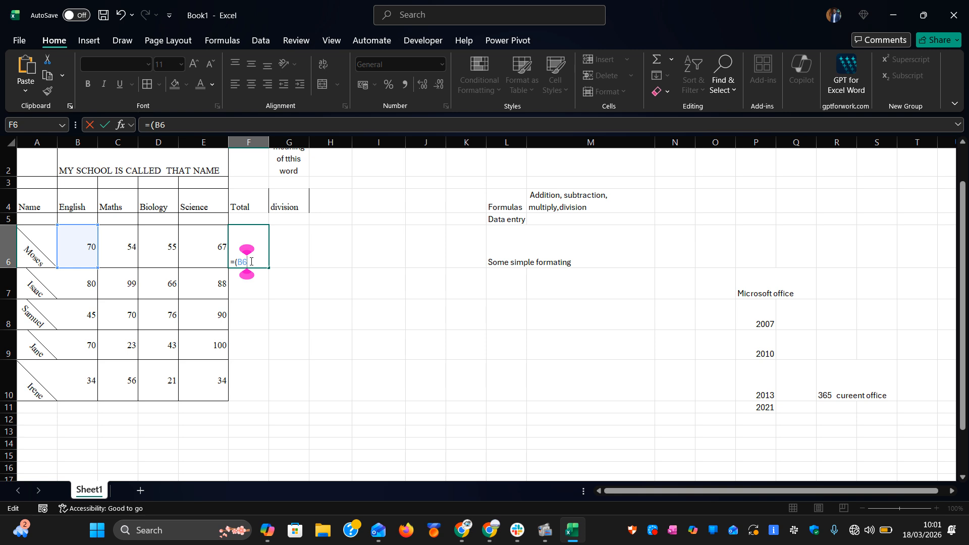
{"action": "type", "text": "+"}
{"action": "left_click", "coordinate": [116, 250]}
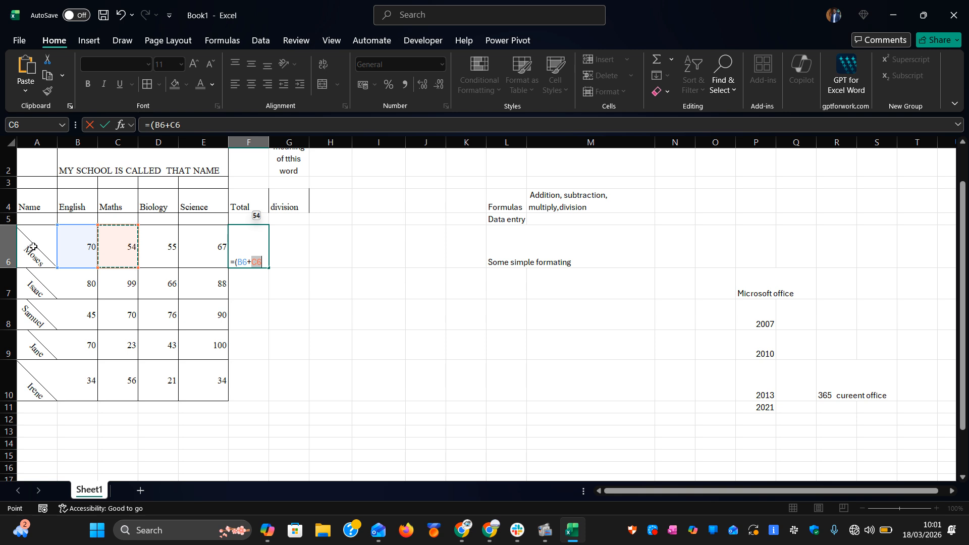
{"action": "type", "text": "+"}
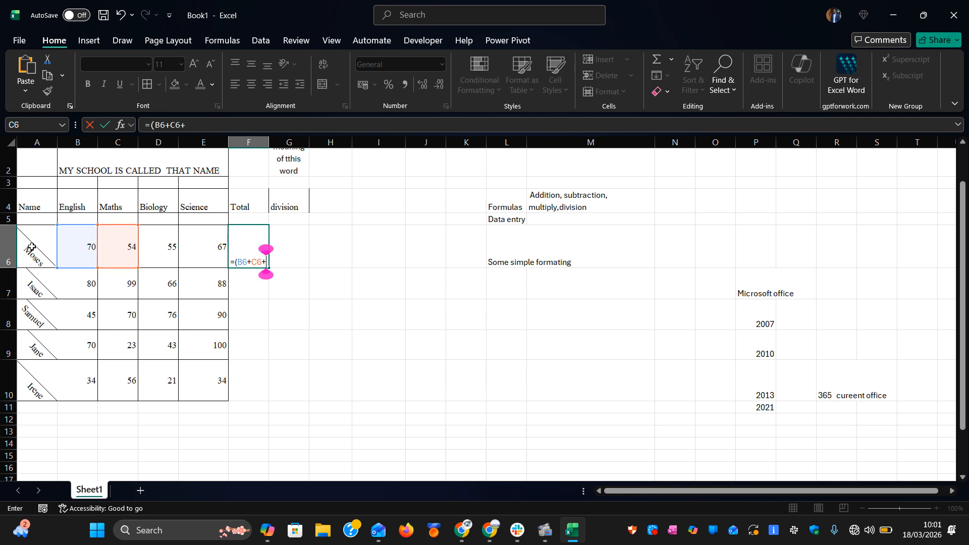
{"action": "left_click", "coordinate": [153, 244]}
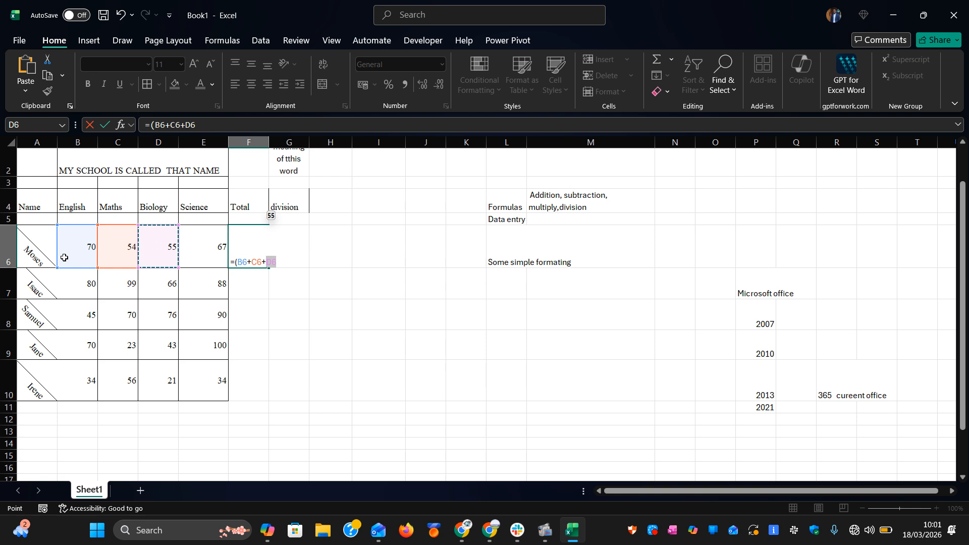
{"action": "type", "text": "+"}
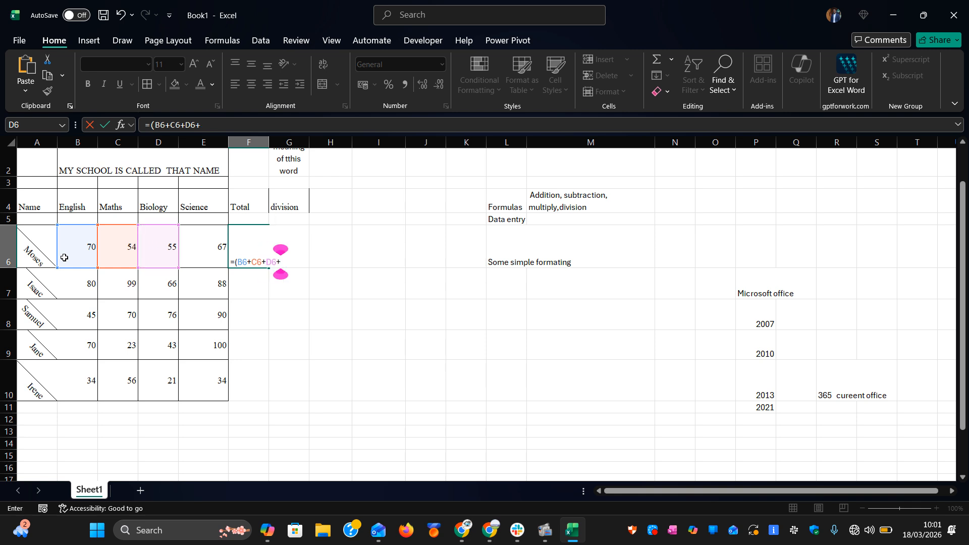
{"action": "left_click", "coordinate": [213, 246]}
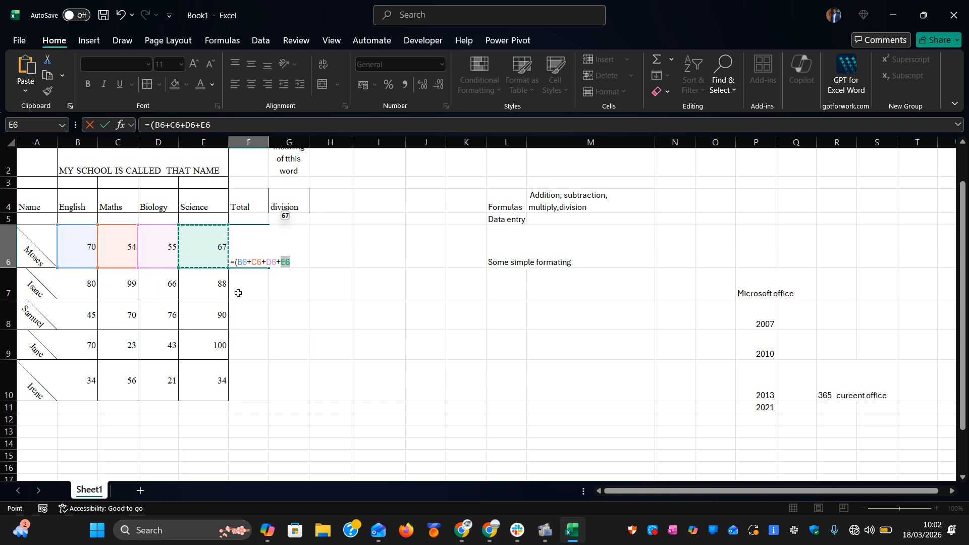
{"action": "type", "text": ")"}
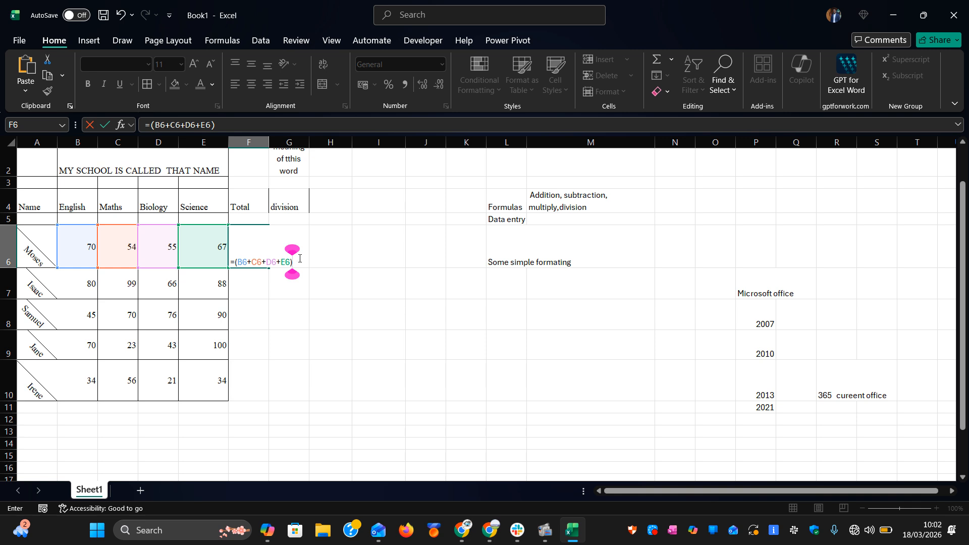
{"action": "key", "text": "Return"}
Step: Review the addition formula in cell F6 and widen column F to about one and a half times its width
{"action": "left_click", "coordinate": [253, 249]}
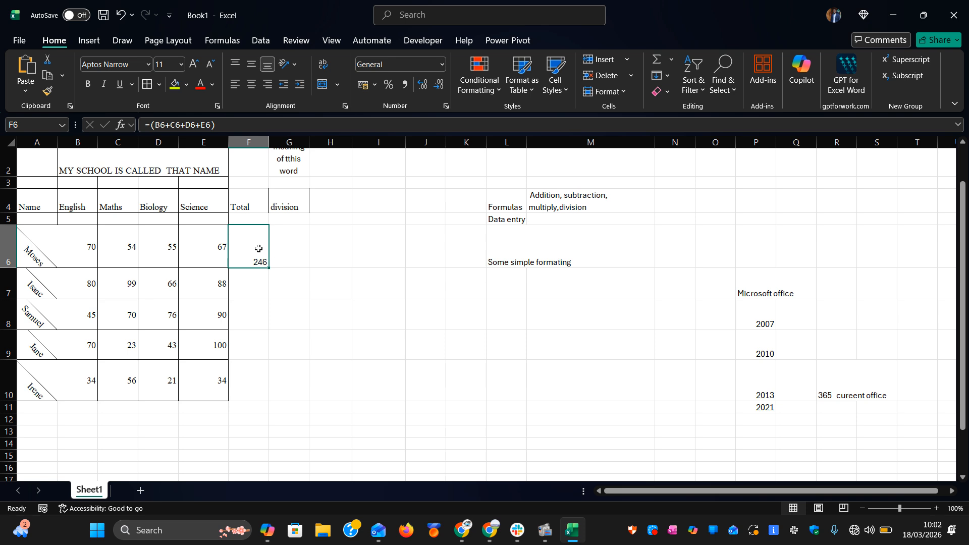
{"action": "left_click", "coordinate": [263, 290]}
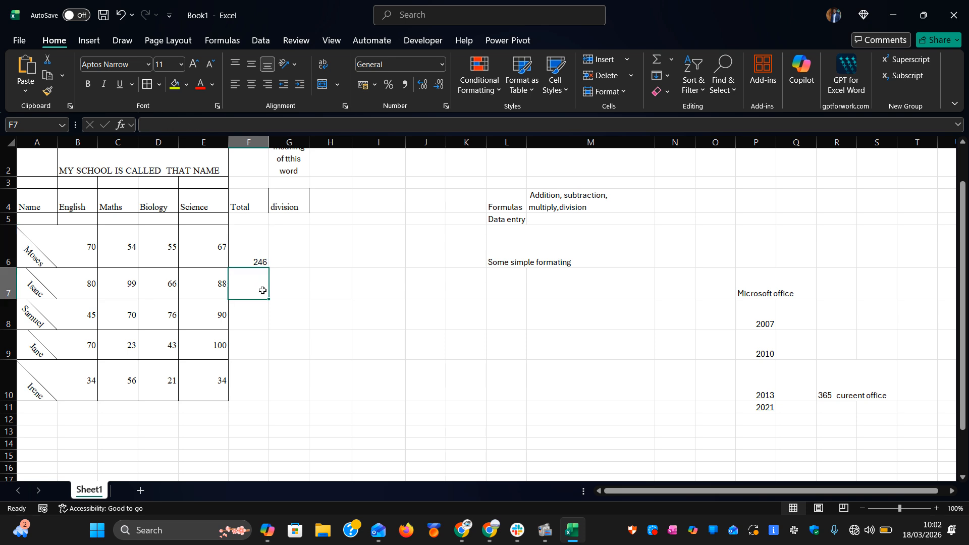
{"action": "left_click", "coordinate": [245, 257]}
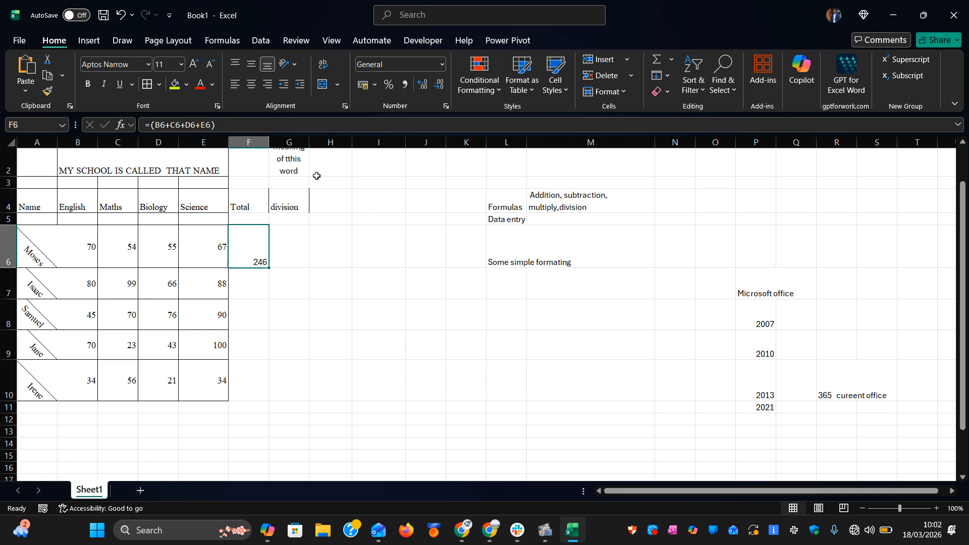
{"action": "mouse_move", "coordinate": [223, 125]}
{"action": "left_mouse_down"}
{"action": "mouse_move", "coordinate": [146, 122]}
{"action": "mouse_move", "coordinate": [216, 124]}
{"action": "left_mouse_up"}
{"action": "left_click", "coordinate": [281, 281]}
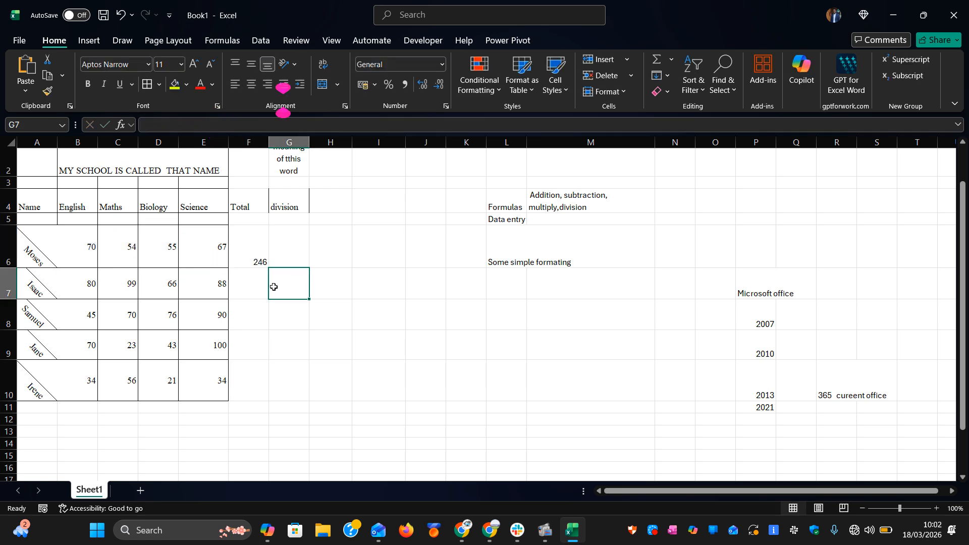
{"action": "left_click", "coordinate": [245, 246]}
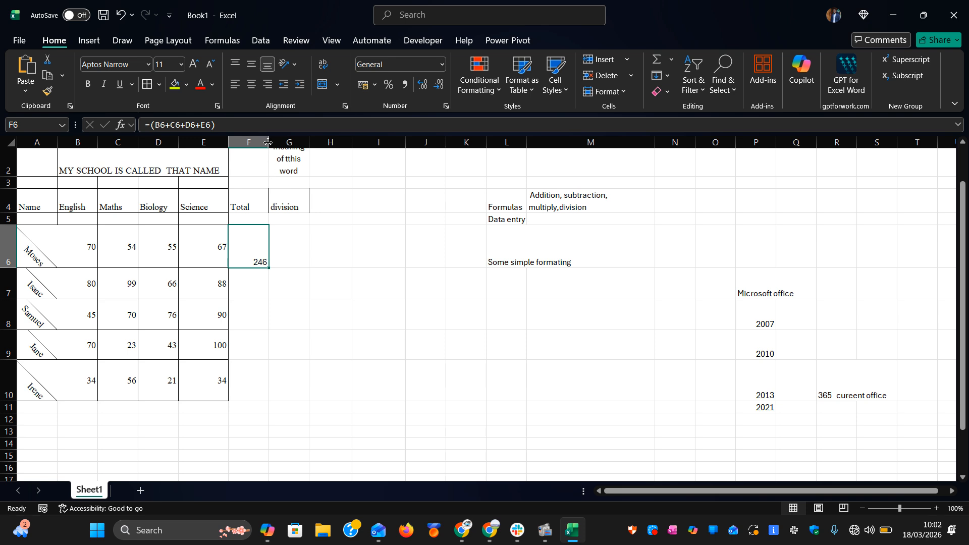
{"action": "left_click_drag", "start_coordinate": [268, 143], "coordinate": [288, 143]}
{"action": "left_click", "coordinate": [262, 280]}
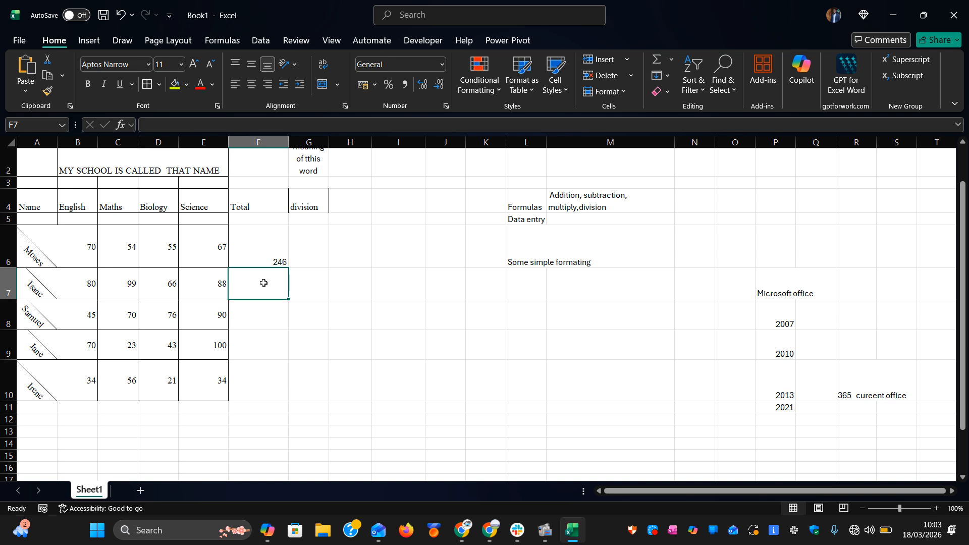
{"action": "type", "text": "="}
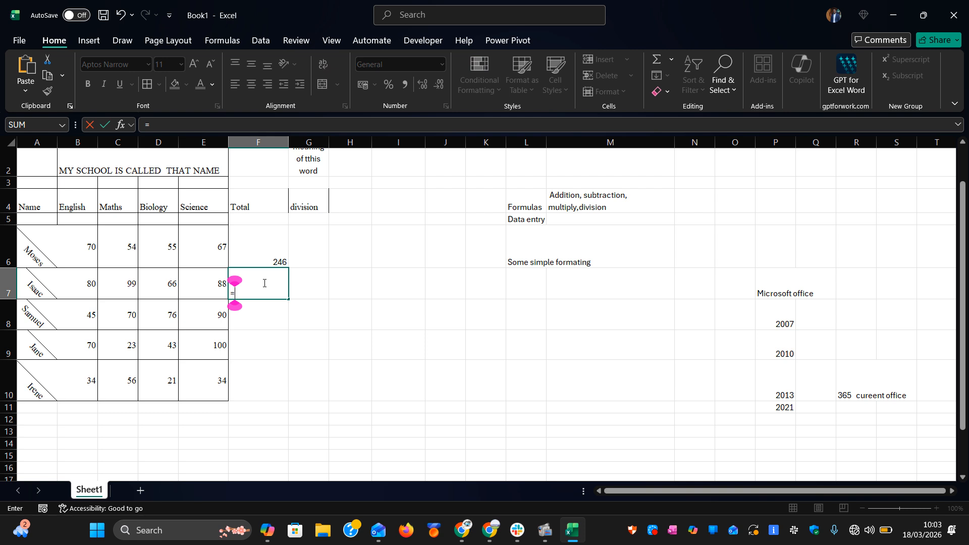
{"action": "type", "text": "SUM"}
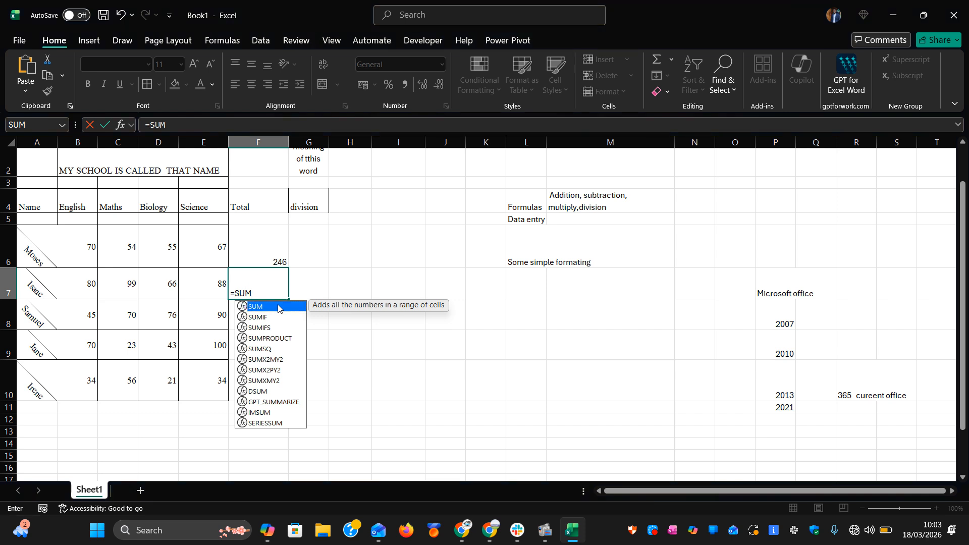
{"action": "key", "text": "ctrl+Return"}
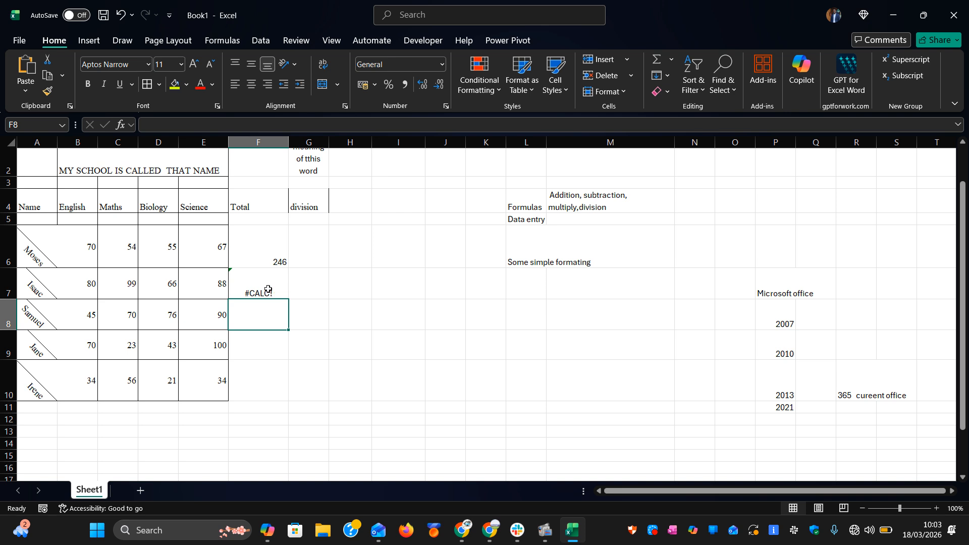
{"action": "key", "text": "ctrl+z"}
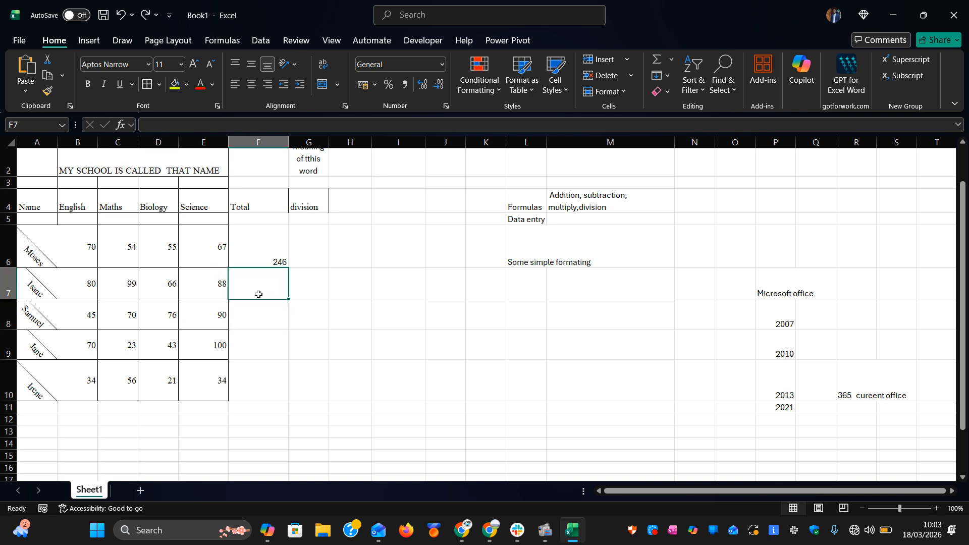
{"action": "type", "text": "="}
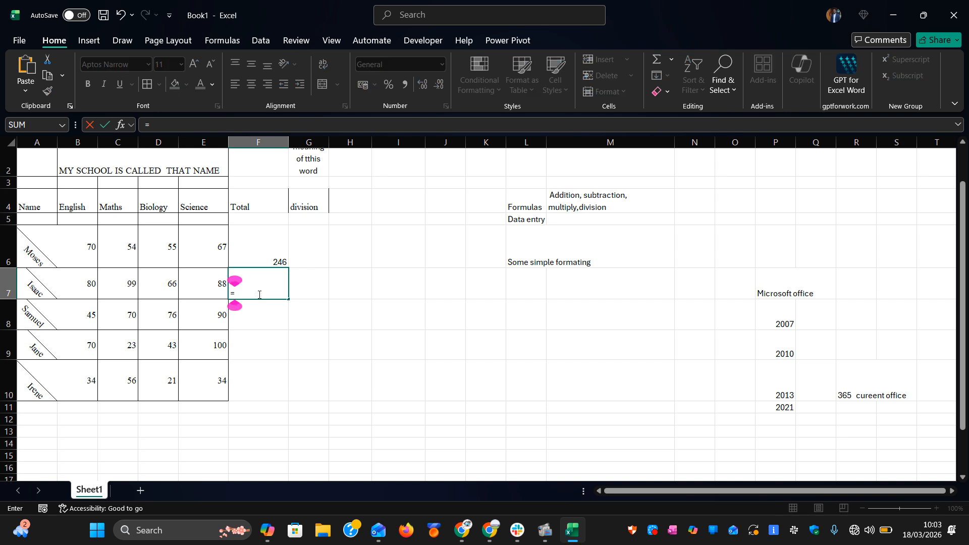
{"action": "type", "text": "SUM"}
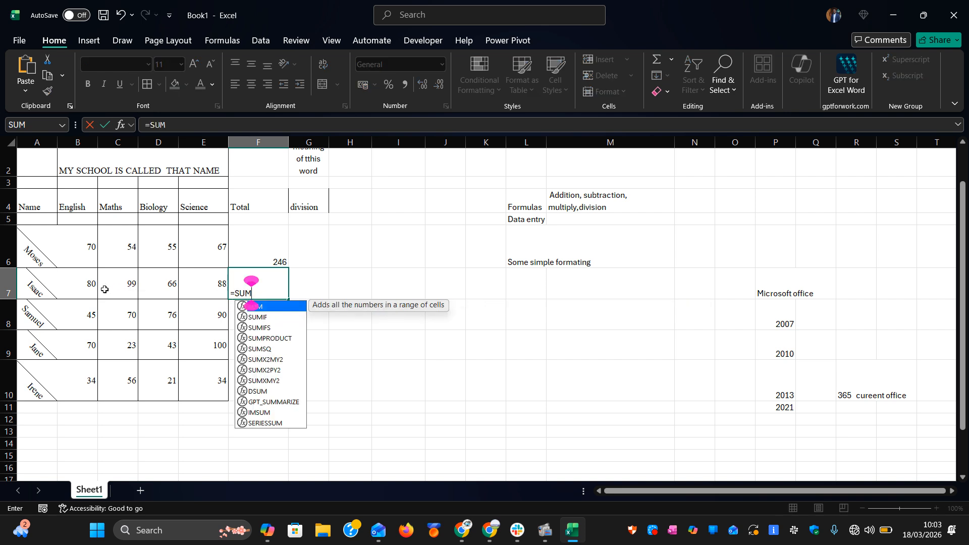
{"action": "left_click_drag", "start_coordinate": [84, 287], "coordinate": [192, 281]}
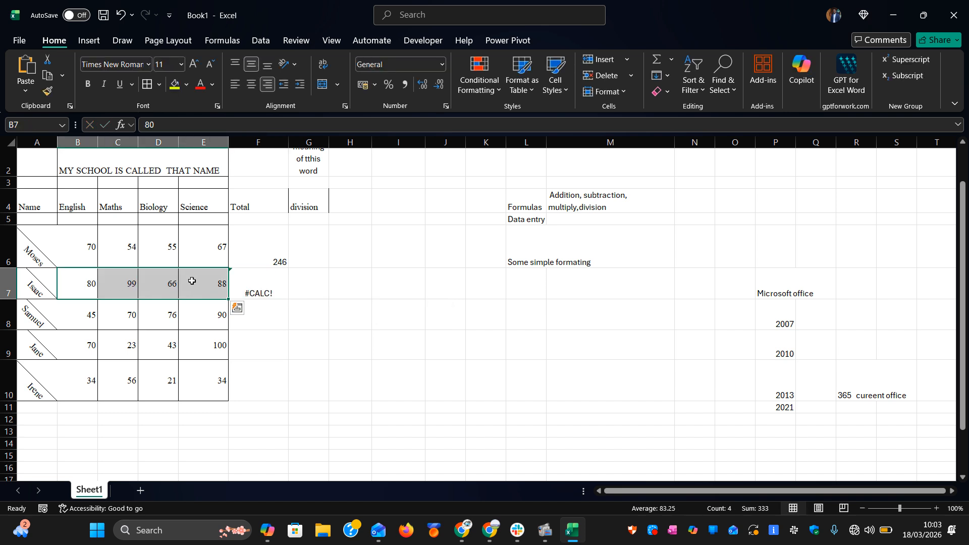
{"action": "left_click", "coordinate": [246, 287]}
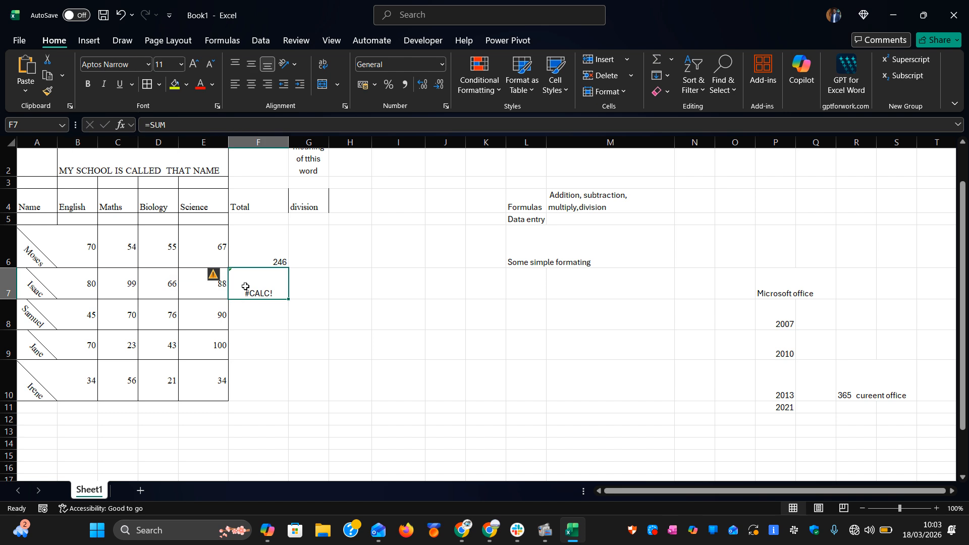
{"action": "key", "text": "ctrl+z"}
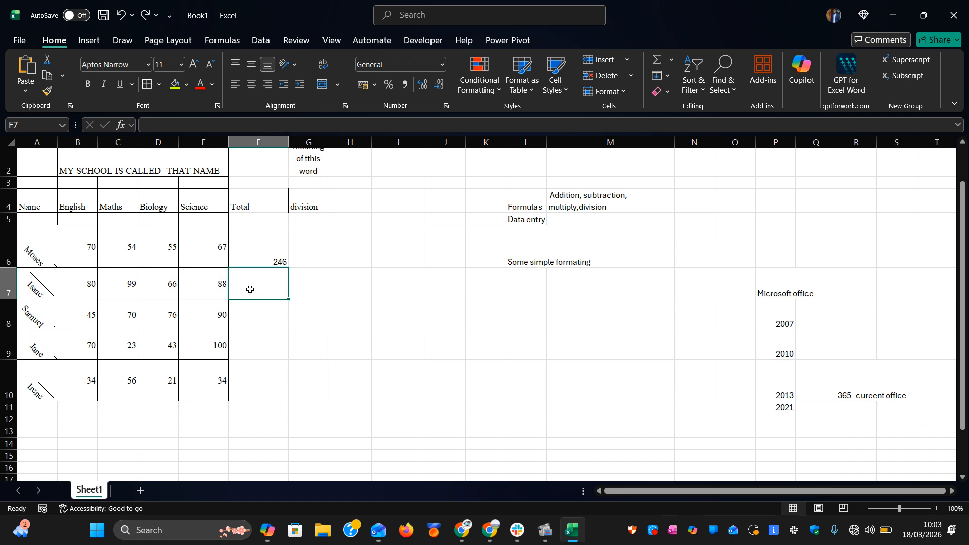
Step: Total the second student's four subject marks in cell F7 with =SUM(B7:E7) and review the entered formula
{"action": "left_click", "coordinate": [268, 316]}
{"action": "left_click", "coordinate": [262, 289]}
{"action": "type", "text": "="}
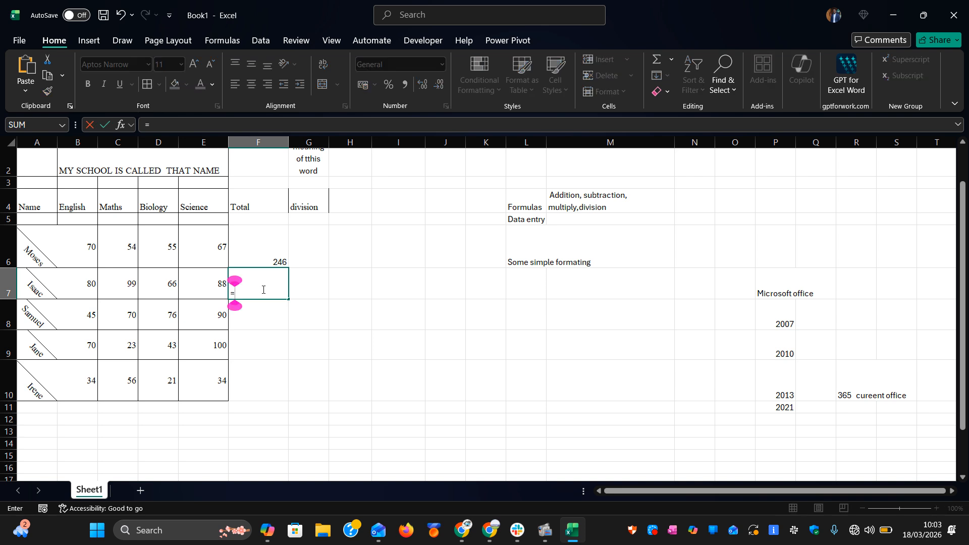
{"action": "type", "text": "SUM"}
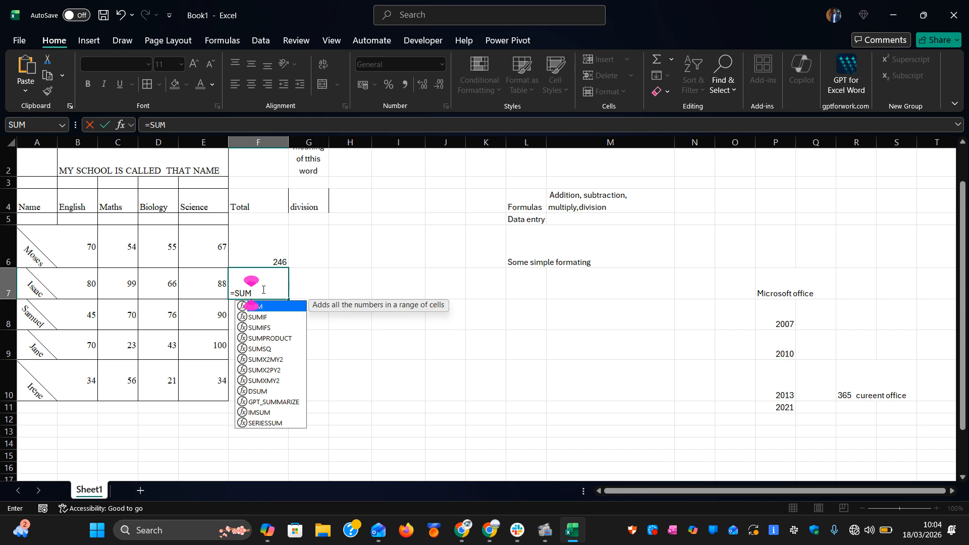
{"action": "type", "text": "("}
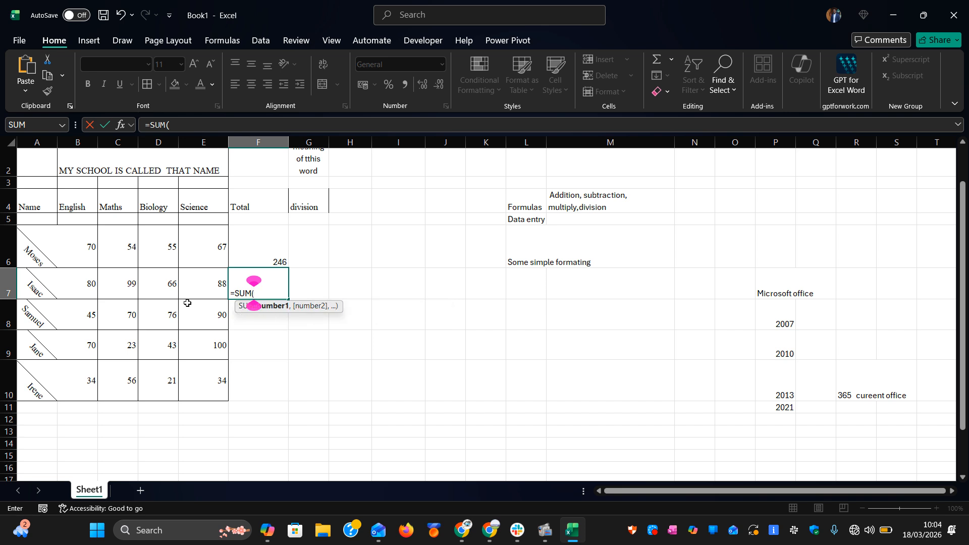
{"action": "left_click", "coordinate": [86, 285]}
{"action": "left_click_drag", "start_coordinate": [87, 284], "coordinate": [195, 282]}
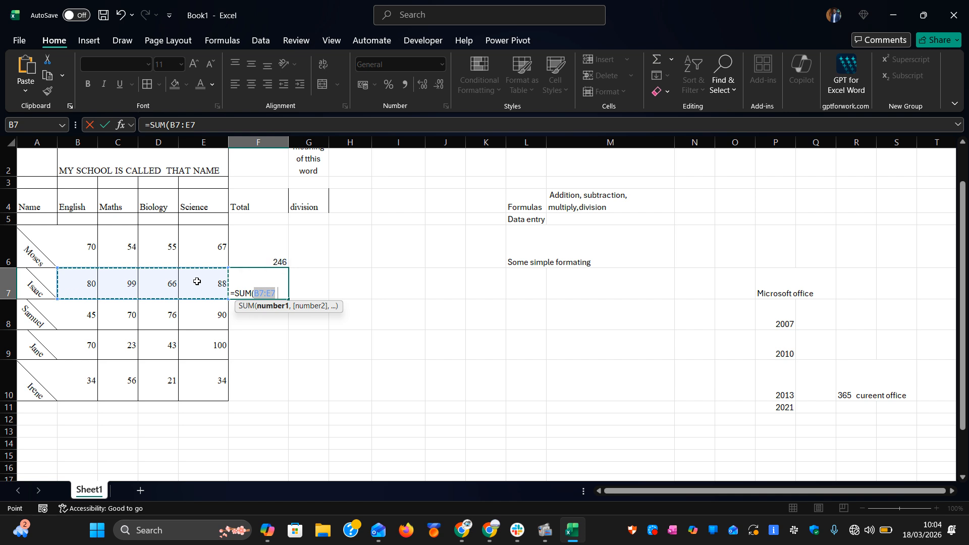
{"action": "type", "text": ")"}
{"action": "key", "text": "Return"}
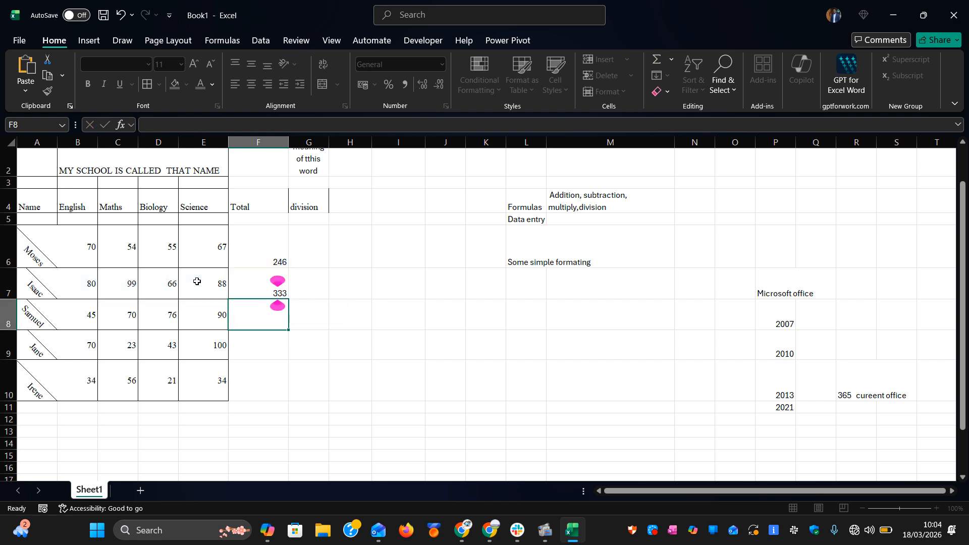
{"action": "left_click", "coordinate": [264, 278]}
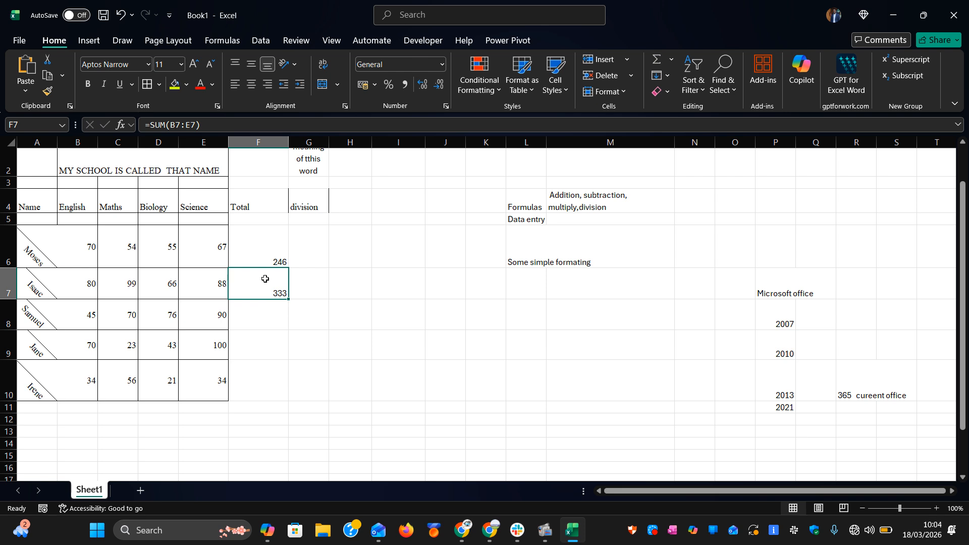
{"action": "left_click", "coordinate": [266, 311]}
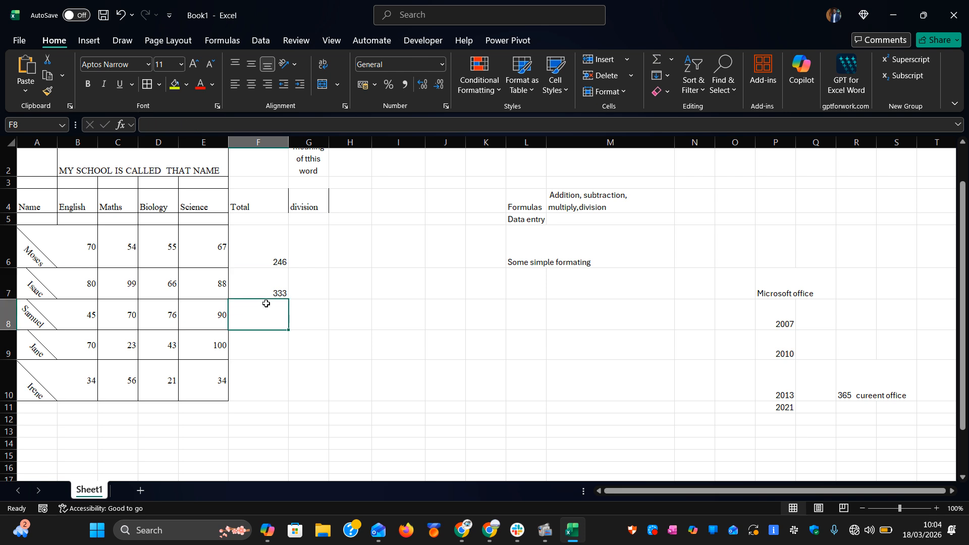
{"action": "left_click", "coordinate": [268, 285]}
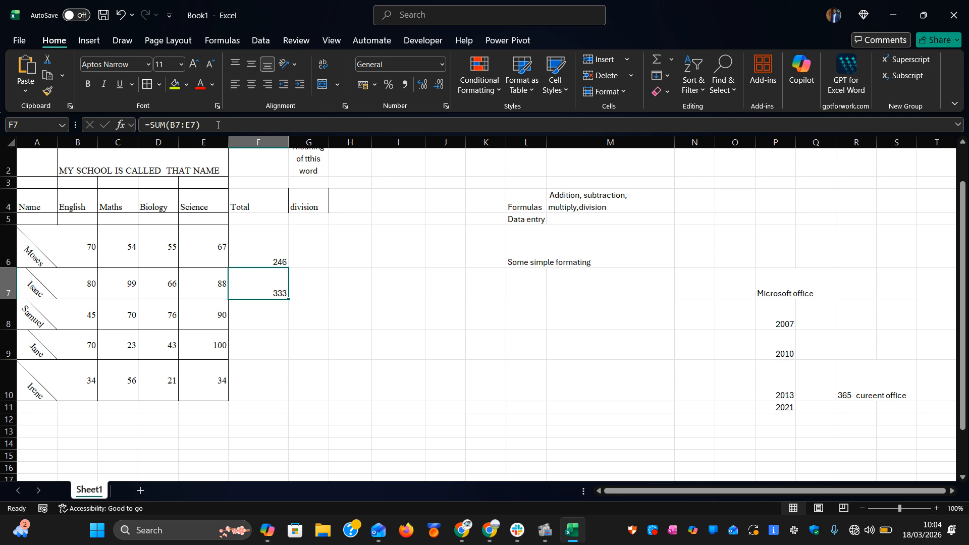
Step: Compare the range-based SUM formula in Total cell F7 with the addition formula in F6
{"action": "left_click", "coordinate": [200, 124]}
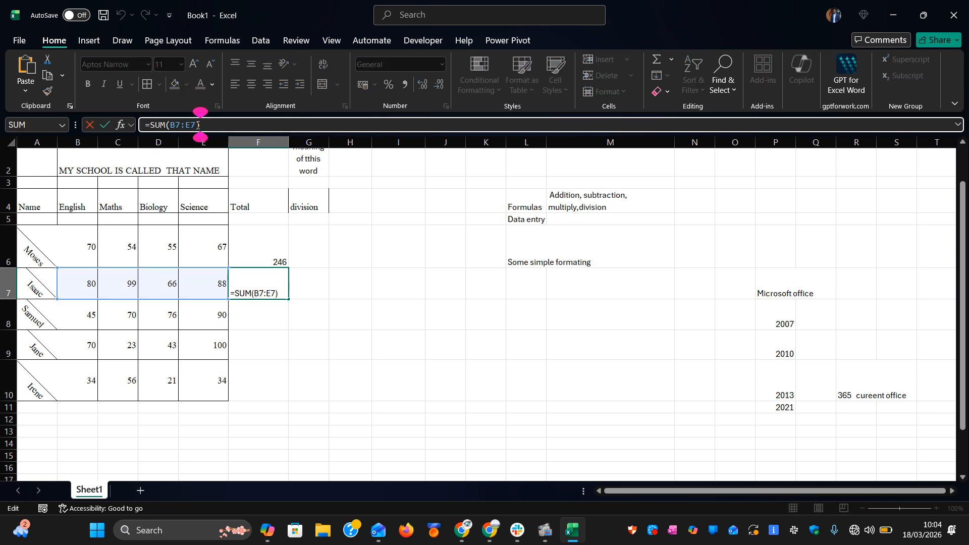
{"action": "left_click", "coordinate": [266, 255]}
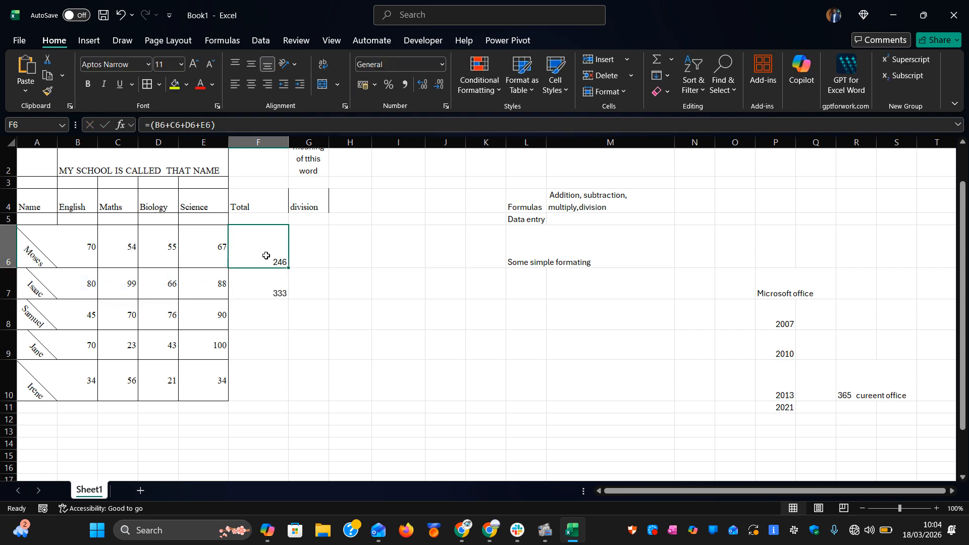
{"action": "left_click", "coordinate": [267, 284]}
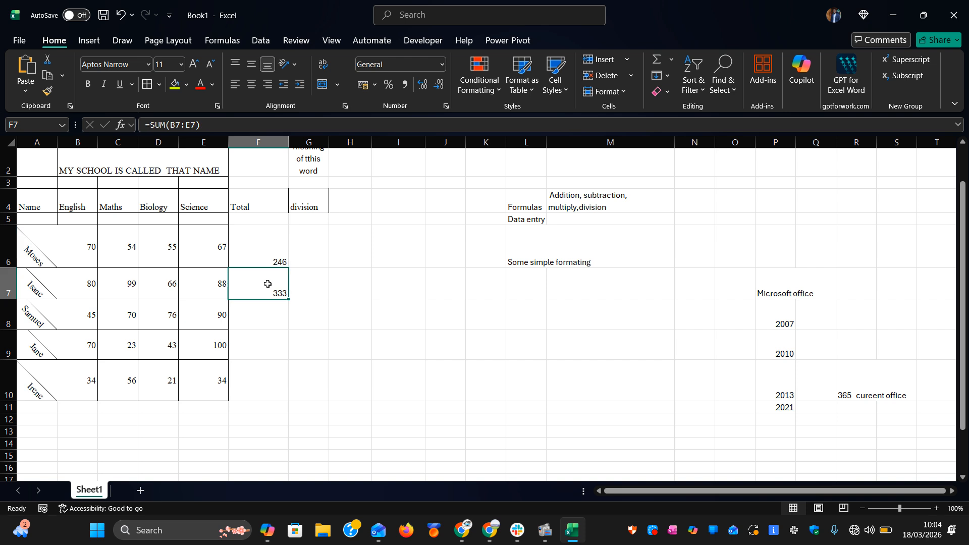
Step: Total the third student's four subject marks in cell F8 with =SUM(B8:E8) and review the entered formula
{"action": "left_click", "coordinate": [274, 315]}
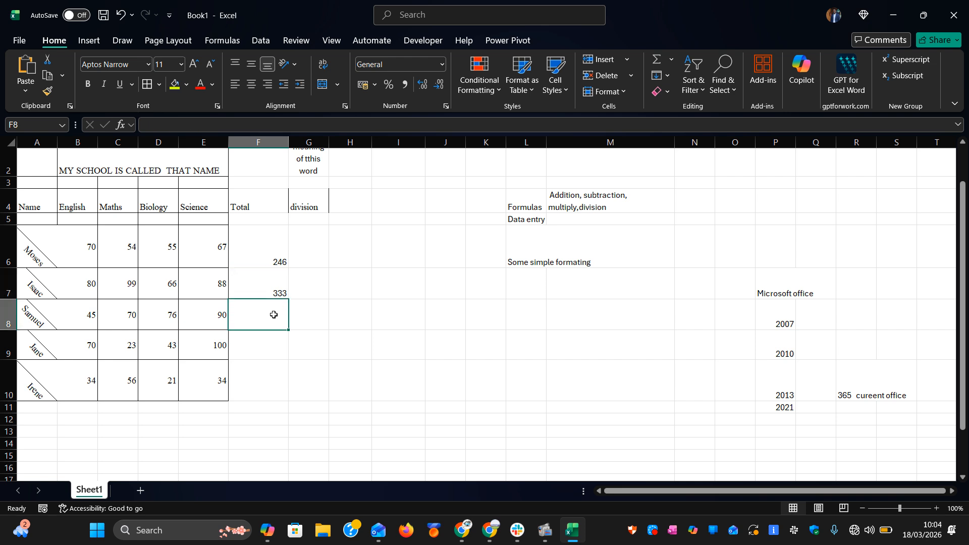
{"action": "type", "text": "="}
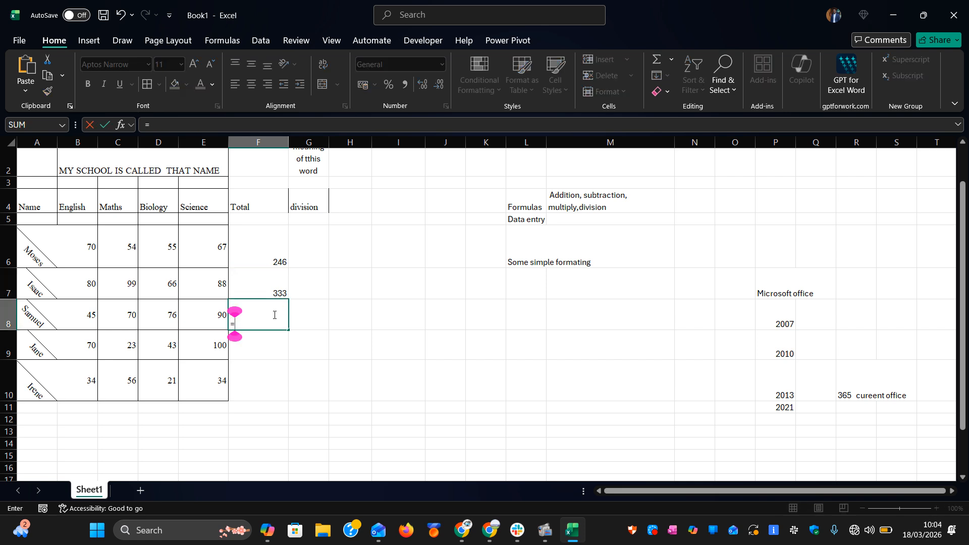
{"action": "type", "text": "SUM"}
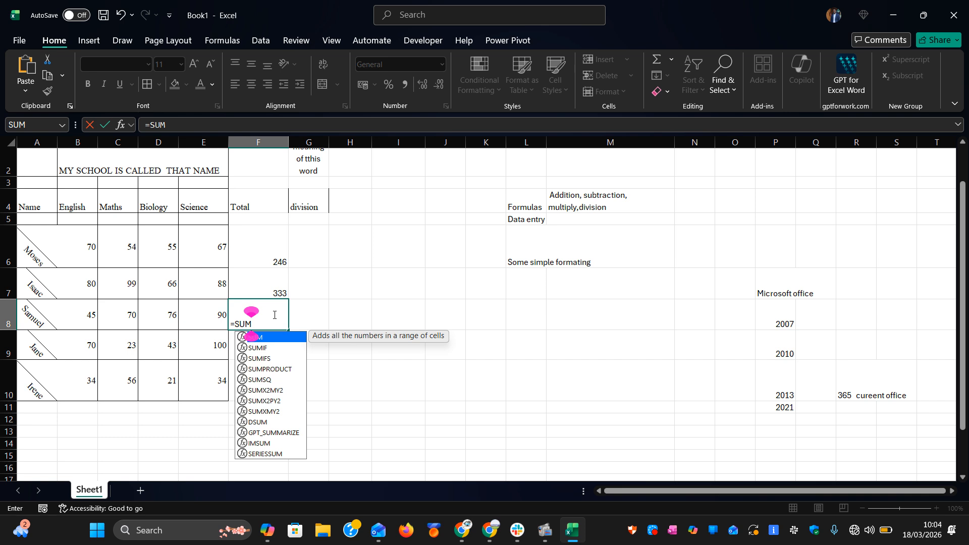
{"action": "type", "text": "("}
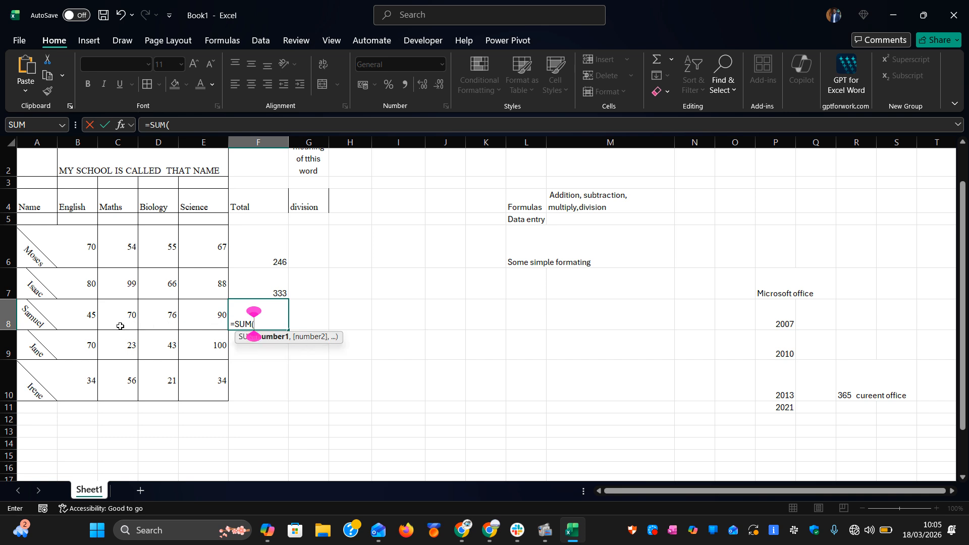
{"action": "left_click_drag", "start_coordinate": [91, 319], "coordinate": [194, 321]}
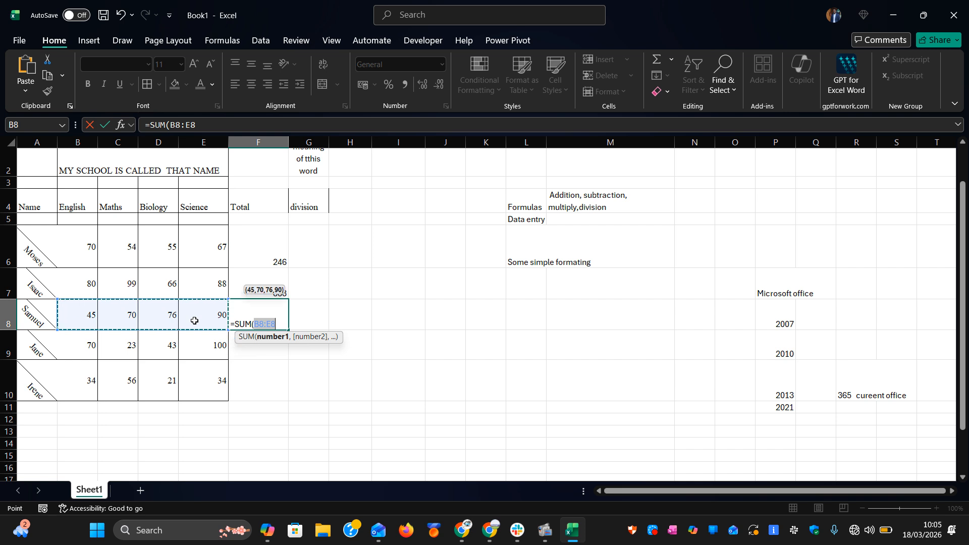
{"action": "type", "text": ")"}
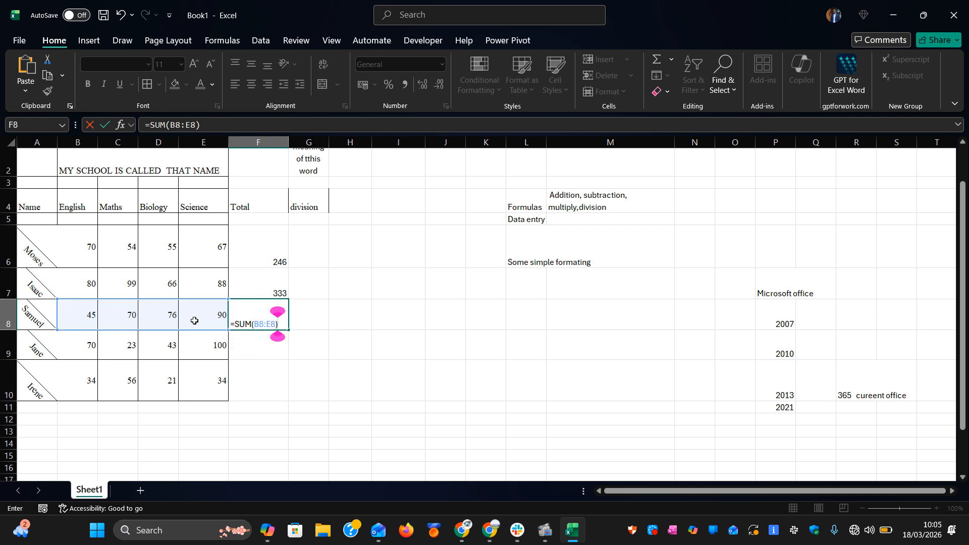
{"action": "key", "text": "Return"}
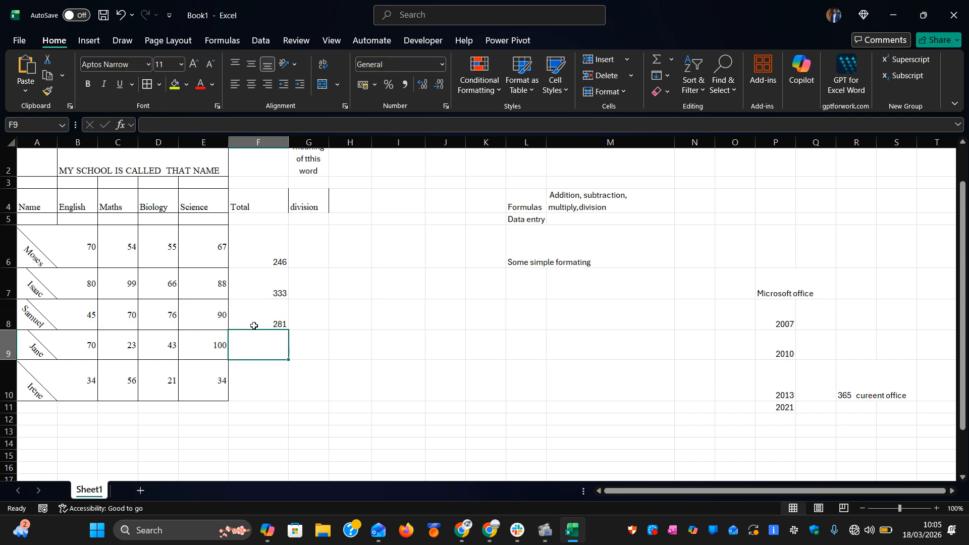
{"action": "left_click", "coordinate": [254, 325]}
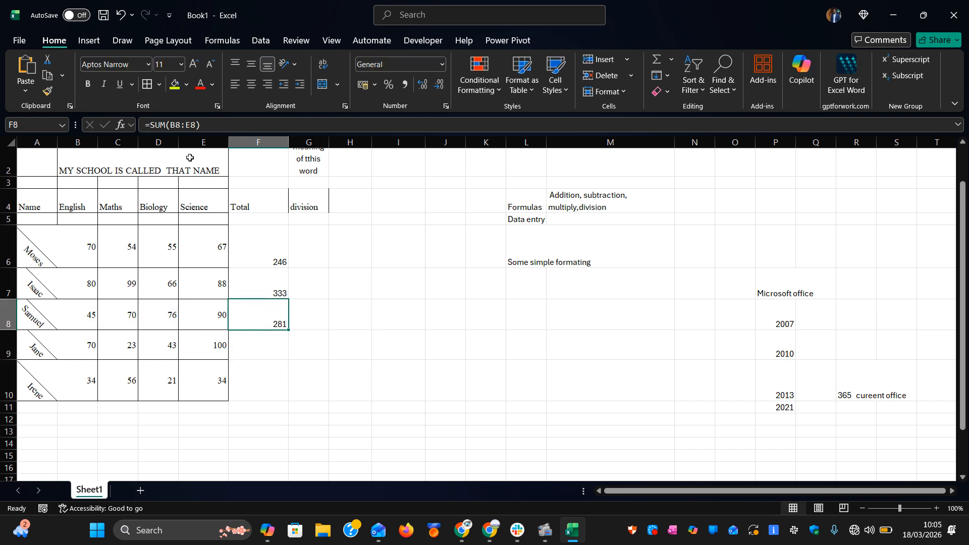
Step: Clear the third student's total from cell F8
{"action": "left_click", "coordinate": [265, 338]}
{"action": "left_click", "coordinate": [265, 316]}
{"action": "key", "text": "BackSpace"}
{"action": "left_click", "coordinate": [309, 314]}
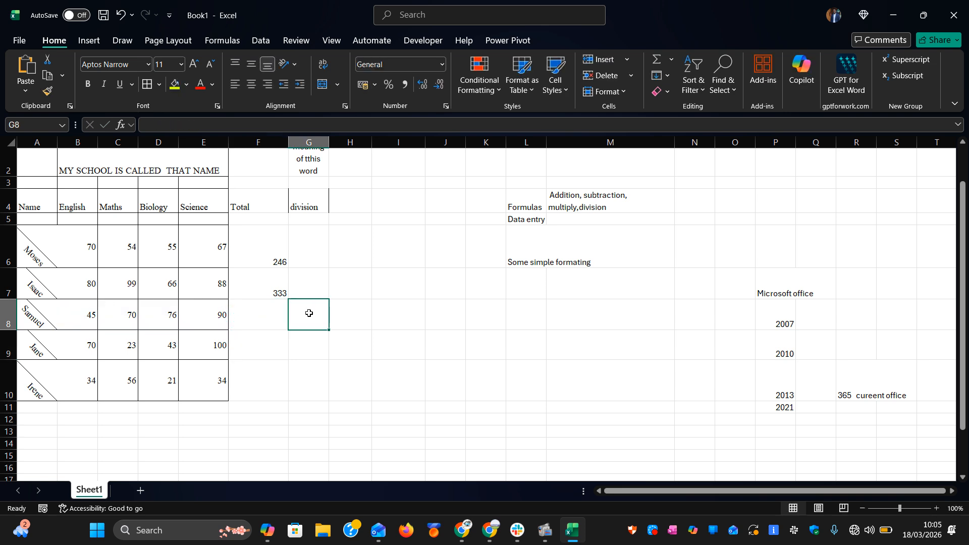
{"action": "left_click", "coordinate": [351, 316]}
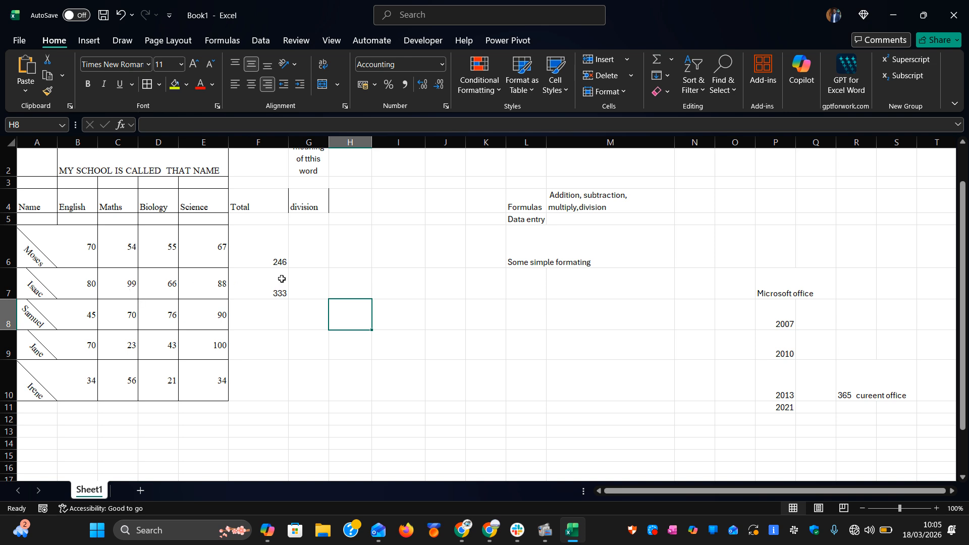
Step: Fill the SUM formula from Total cell F7 down through F10 for the remaining students
{"action": "left_click", "coordinate": [257, 286]}
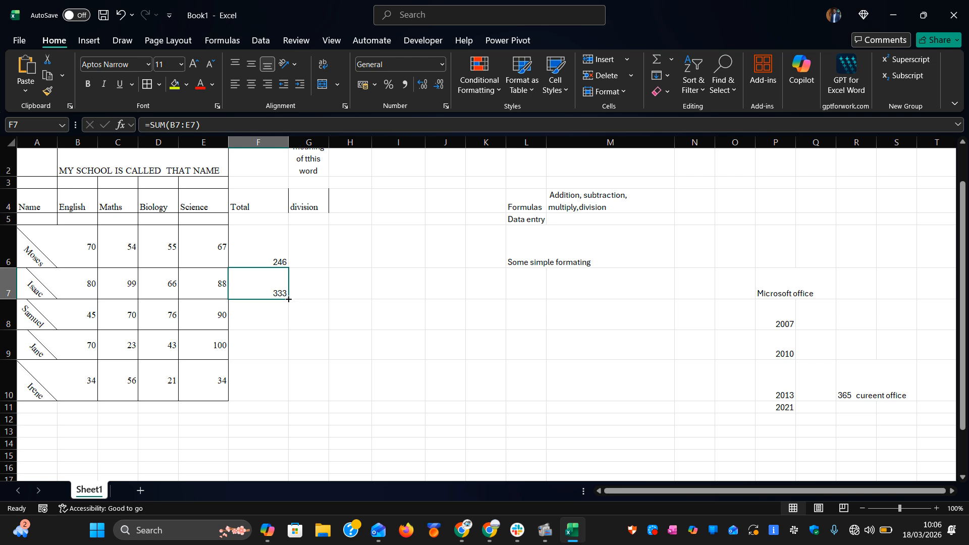
{"action": "left_click", "coordinate": [288, 300]}
{"action": "left_click", "coordinate": [289, 299]}
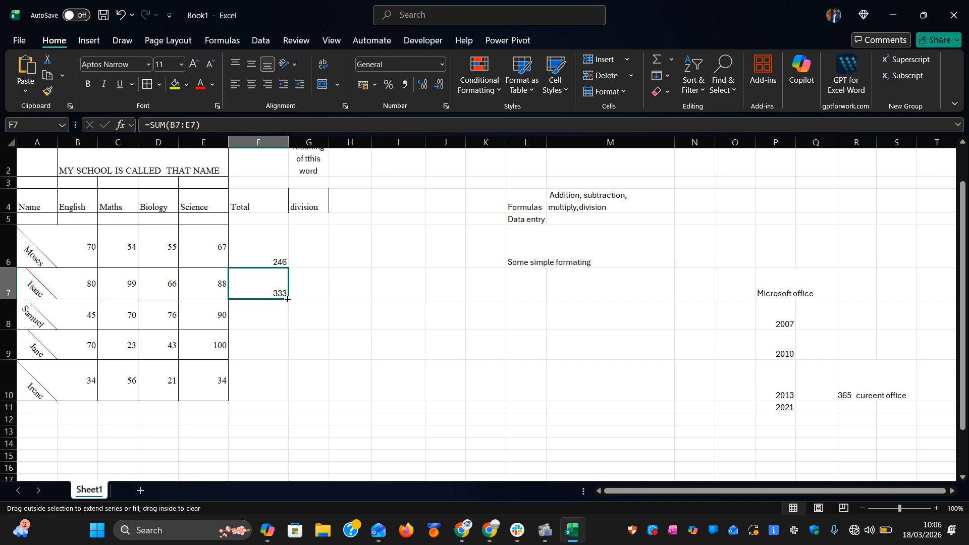
{"action": "left_click_drag", "start_coordinate": [287, 299], "coordinate": [292, 390]}
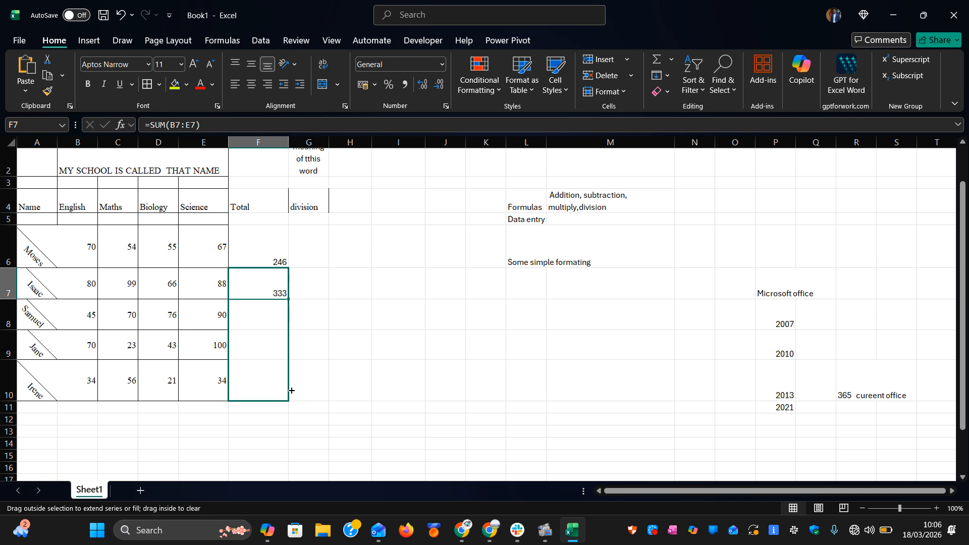
{"action": "left_click_drag", "start_coordinate": [291, 390], "coordinate": [291, 392]}
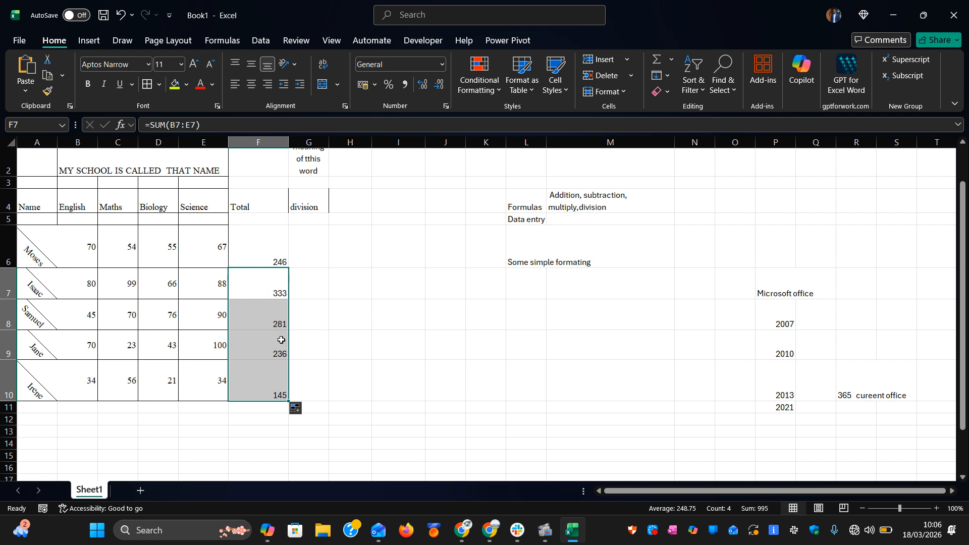
Step: Examine the formulas in Total cells F6 to F10 to see how the cell references change in each row
{"action": "left_click", "coordinate": [257, 321]}
{"action": "left_click", "coordinate": [262, 345]}
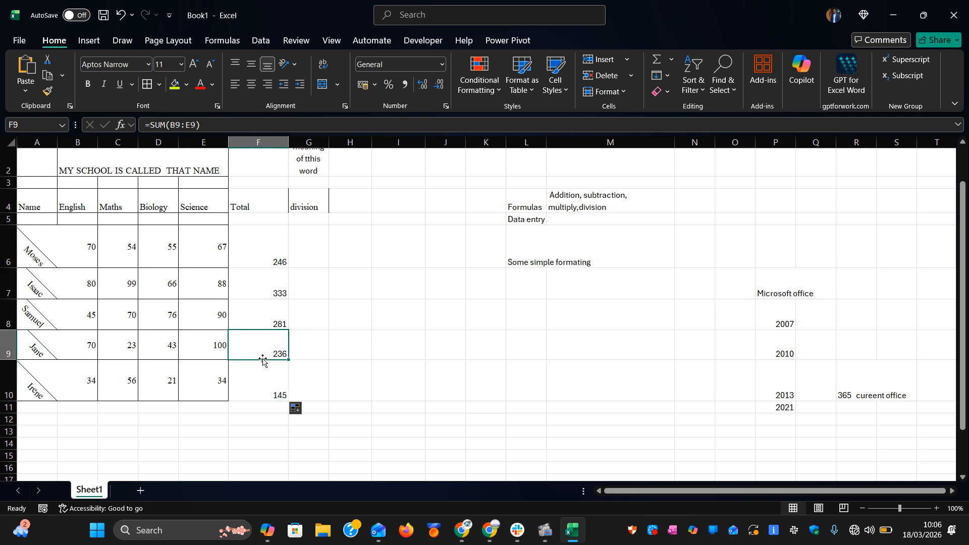
{"action": "left_click", "coordinate": [262, 372]}
{"action": "left_click", "coordinate": [264, 335]}
{"action": "left_click", "coordinate": [260, 318]}
{"action": "left_click", "coordinate": [253, 262]}
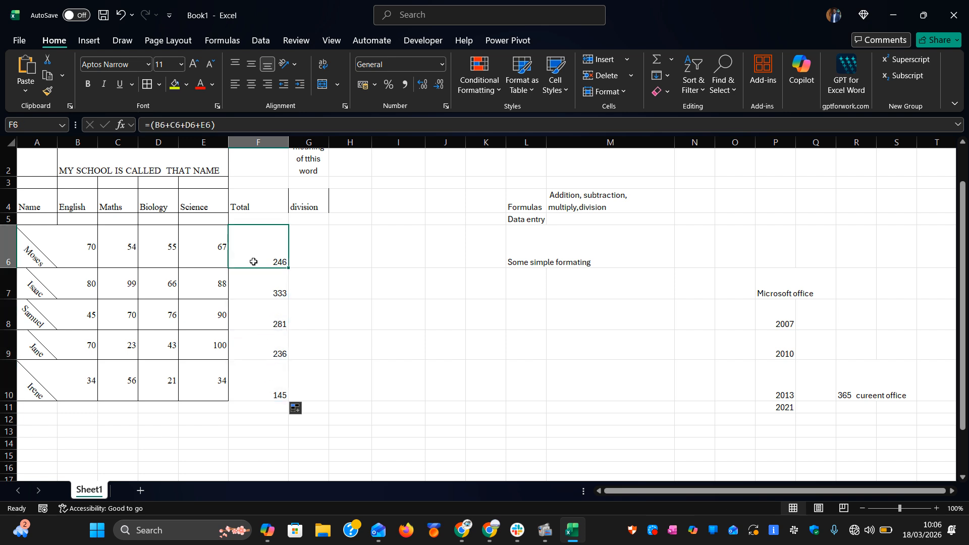
{"action": "left_click", "coordinate": [257, 286]}
{"action": "left_click", "coordinate": [262, 317]}
{"action": "left_click", "coordinate": [256, 349]}
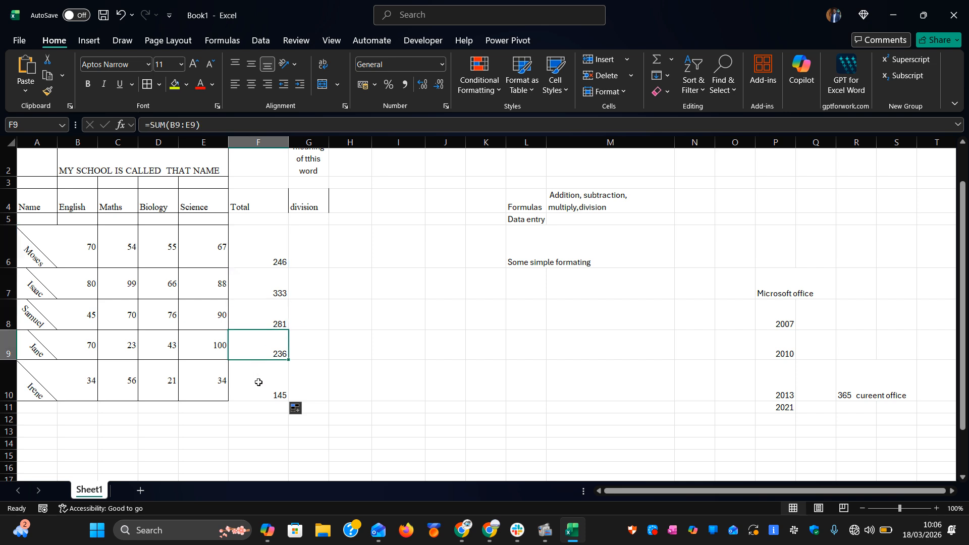
{"action": "left_click", "coordinate": [259, 382]}
Step: Undo the fill of the SUM formula in cells F8 to F10
{"action": "left_click", "coordinate": [247, 340]}
{"action": "key", "text": "ctrl+z"}
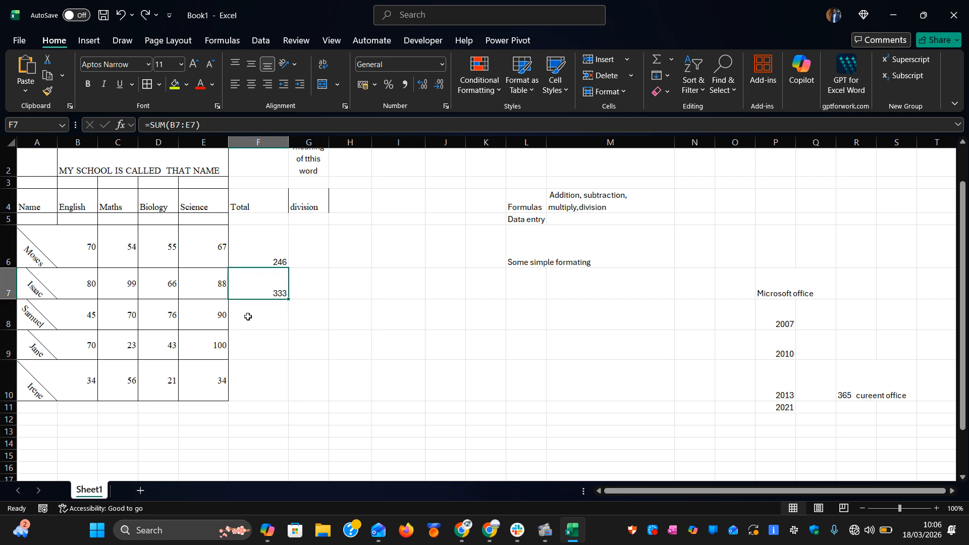
{"action": "left_click", "coordinate": [313, 309]}
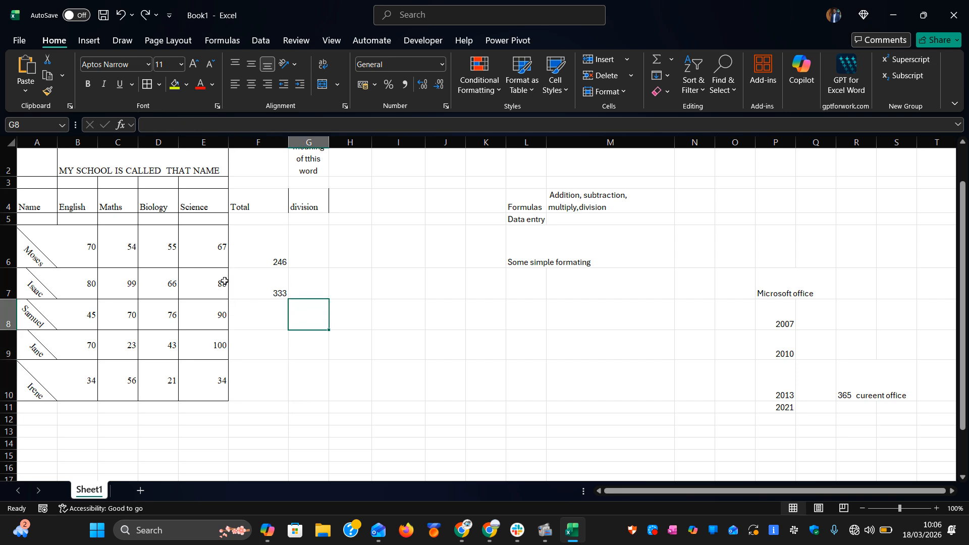
Step: Copy the SUM formula in Total cell F7 down to F10 with the fill handle
{"action": "left_click", "coordinate": [261, 288]}
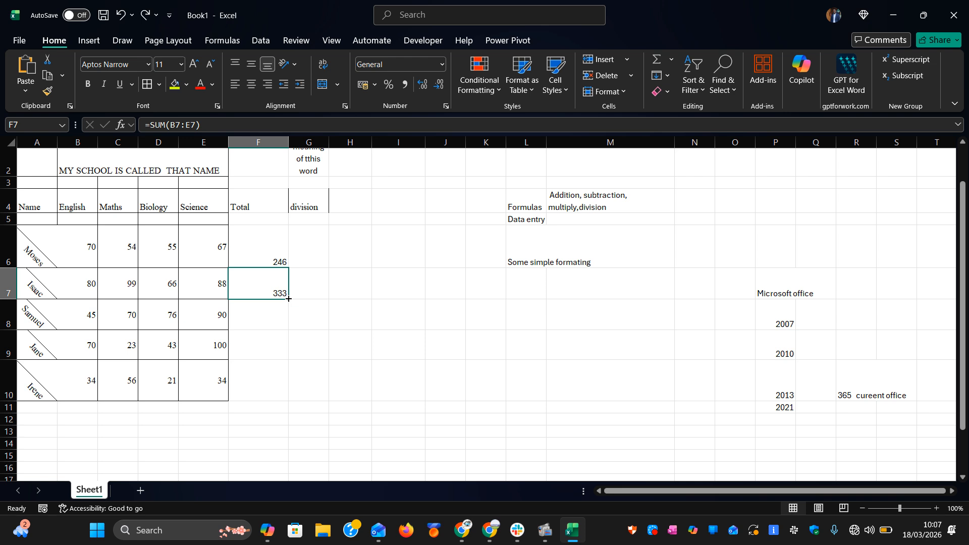
{"action": "left_click_drag", "start_coordinate": [288, 298], "coordinate": [288, 298]}
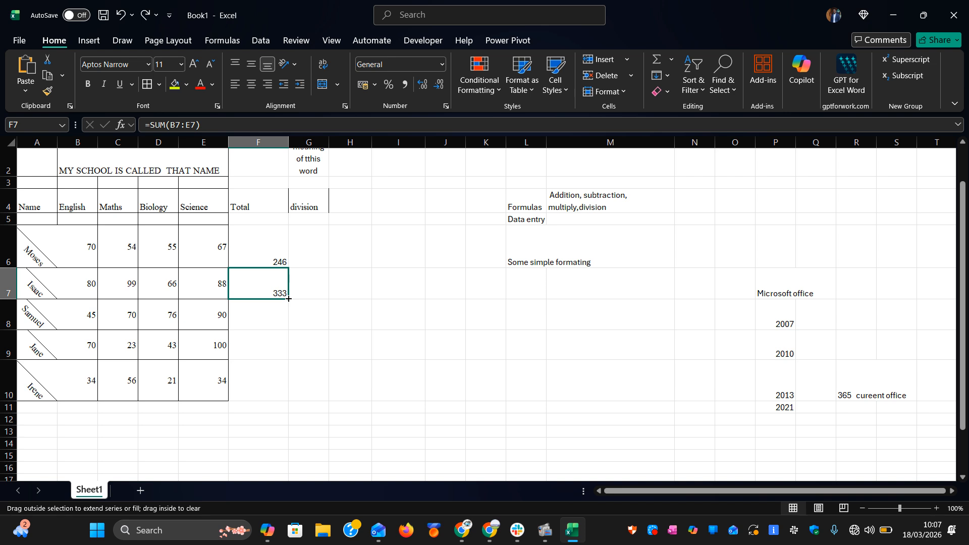
{"action": "left_click_drag", "start_coordinate": [288, 298], "coordinate": [284, 393]}
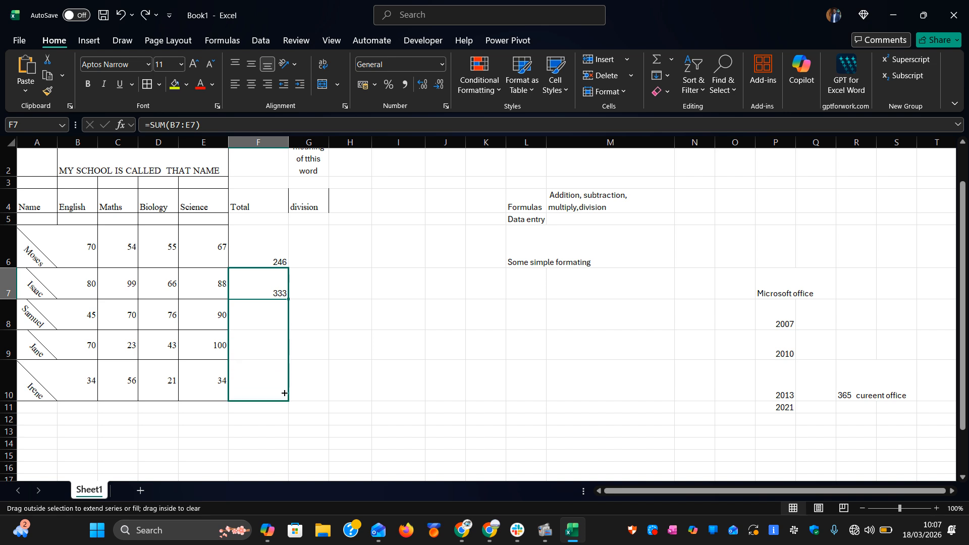
{"action": "left_click_drag", "start_coordinate": [285, 393], "coordinate": [284, 393]}
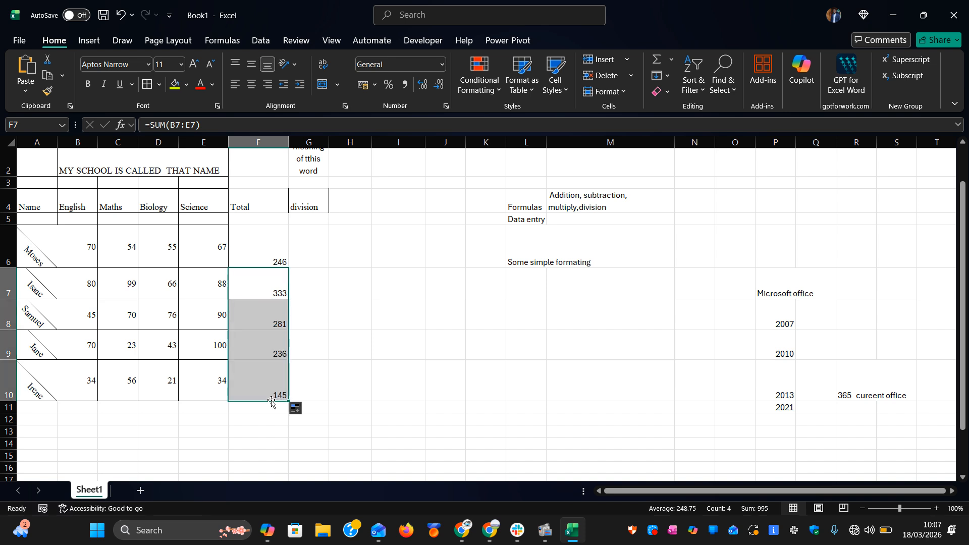
{"action": "left_click", "coordinate": [234, 428]}
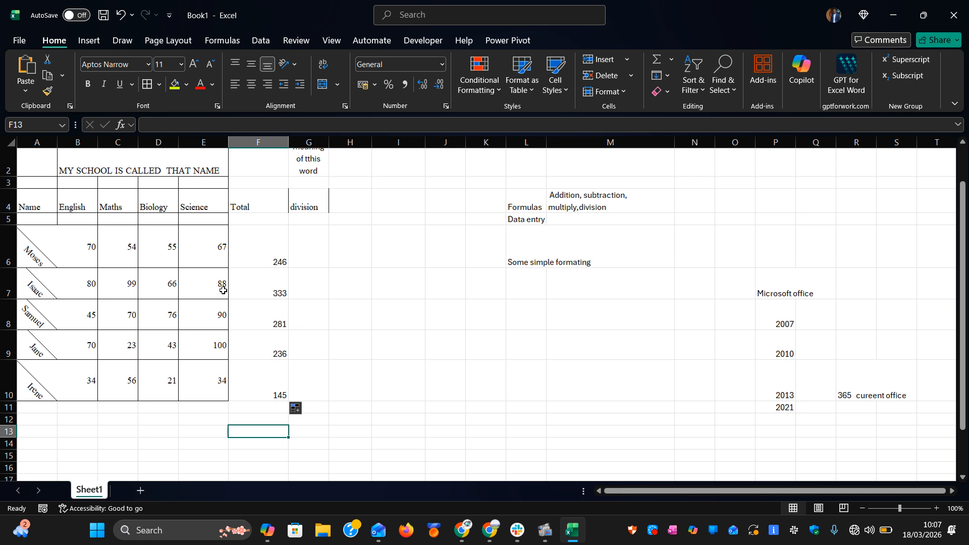
Step: Divide the first student's English mark by the total in cell G6 with =(B6/F6) and review the entered formula
{"action": "left_click", "coordinate": [317, 259]}
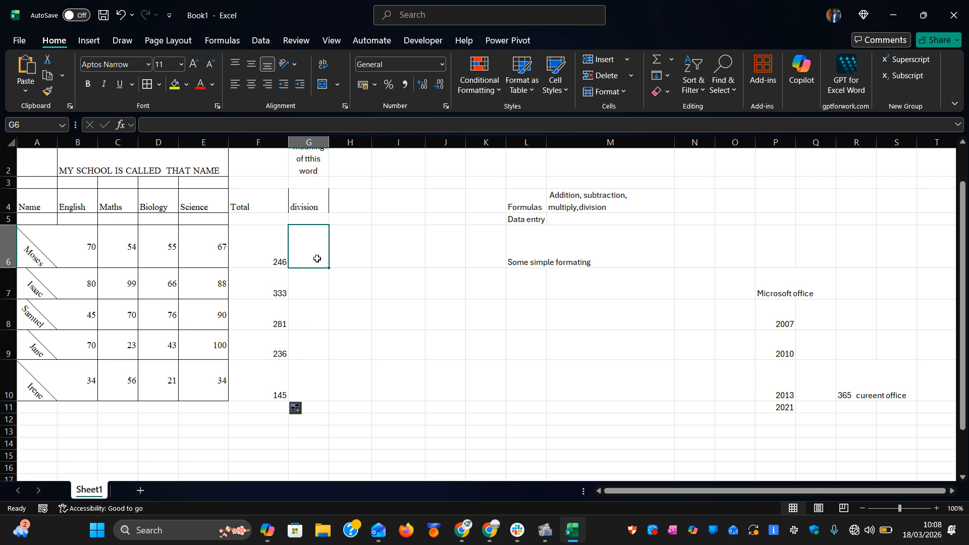
{"action": "type", "text": "="}
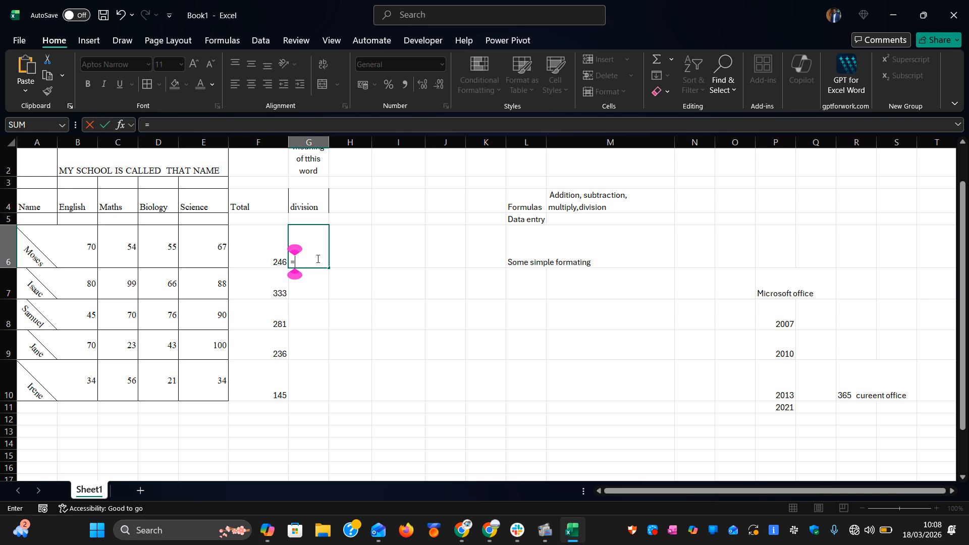
{"action": "type", "text": "("}
{"action": "left_click", "coordinate": [87, 248]}
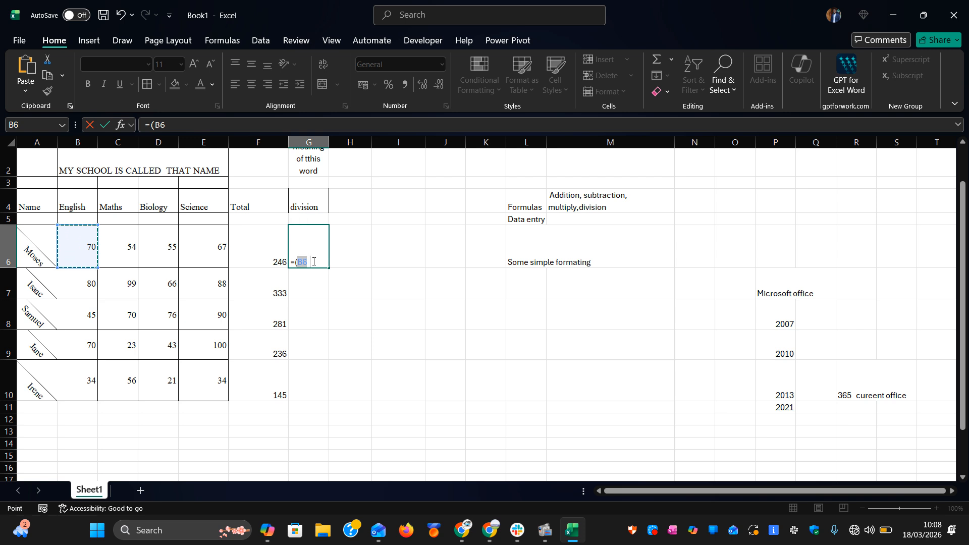
{"action": "type", "text": "/"}
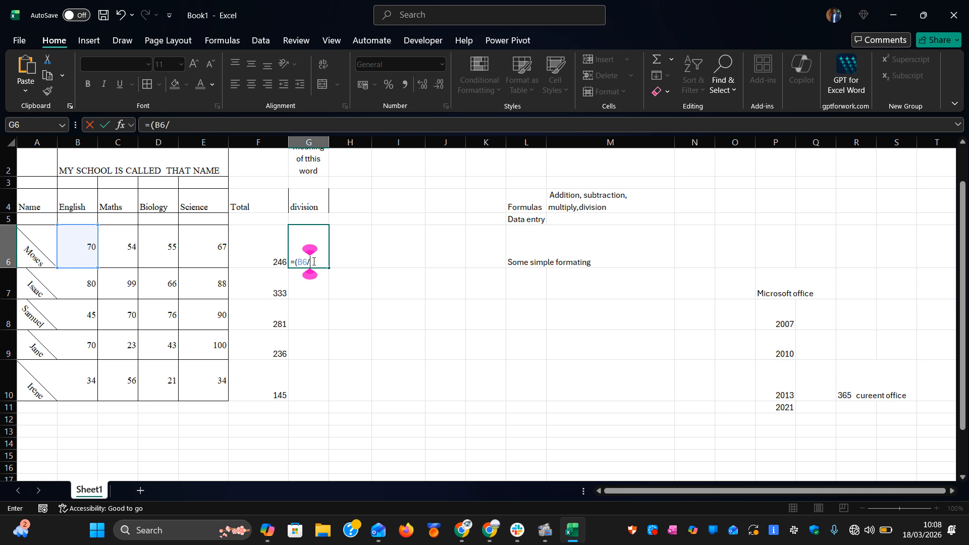
{"action": "left_click", "coordinate": [256, 250]}
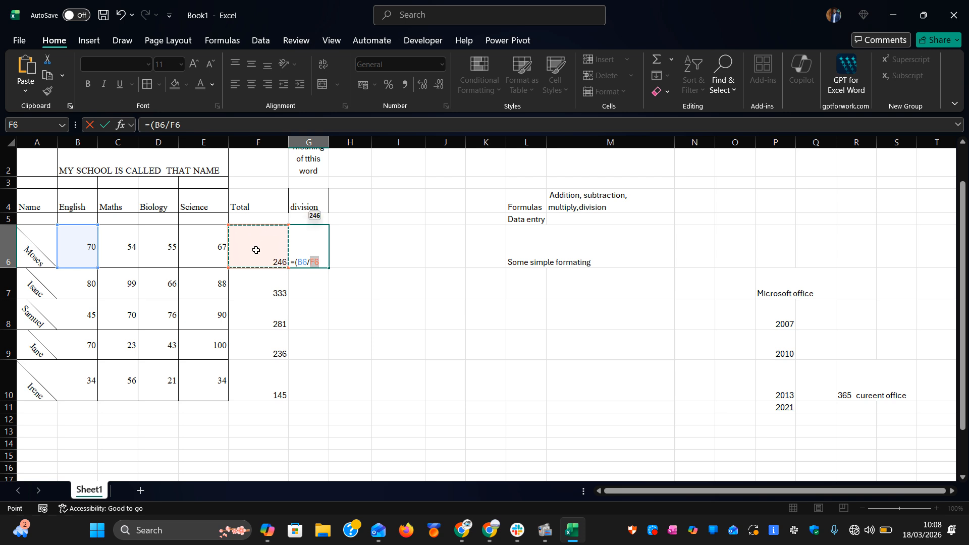
{"action": "type", "text": ")"}
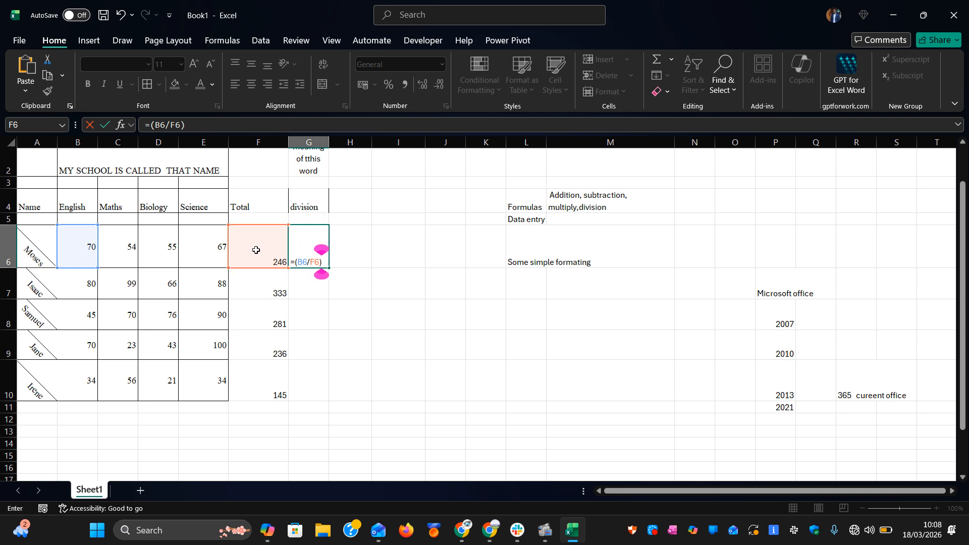
{"action": "key", "text": "Return"}
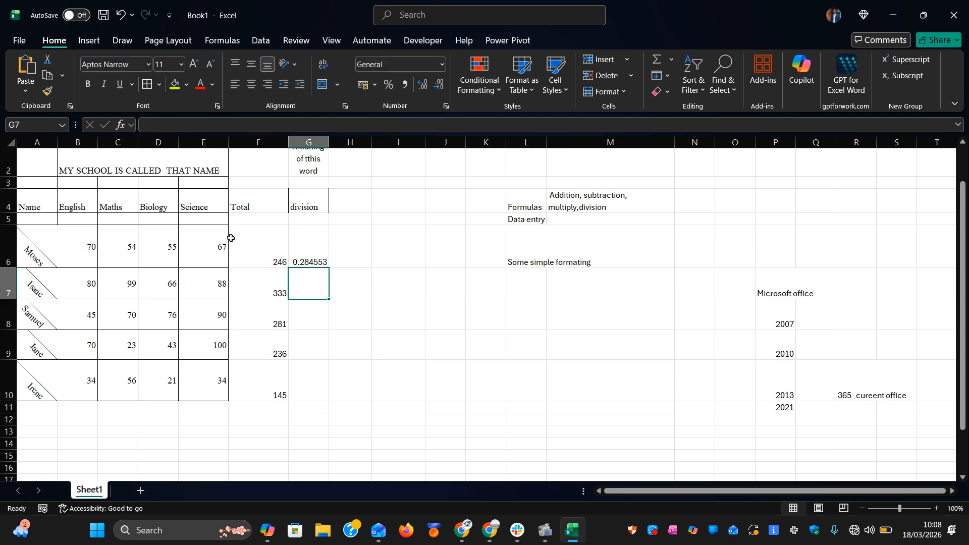
{"action": "left_click", "coordinate": [320, 238]}
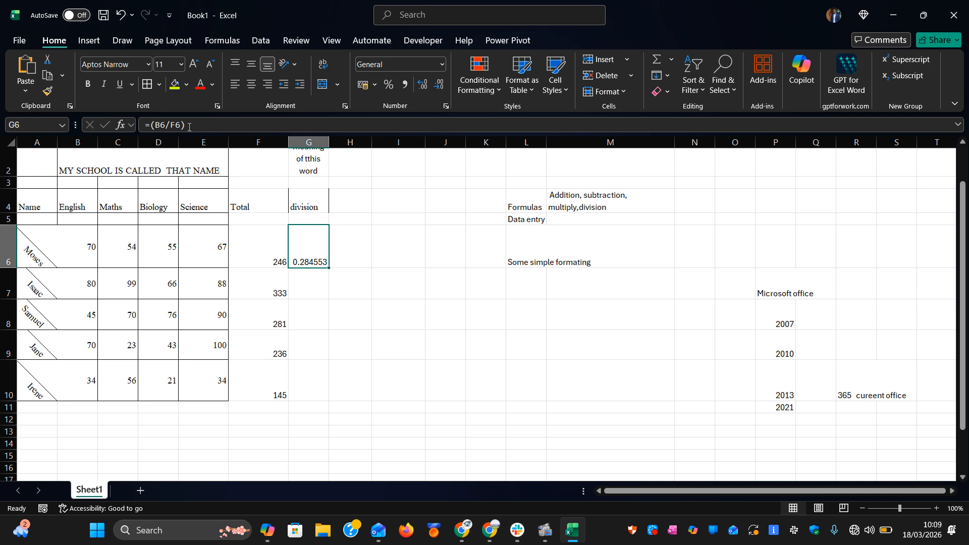
{"action": "left_click_drag", "start_coordinate": [188, 125], "coordinate": [168, 124]}
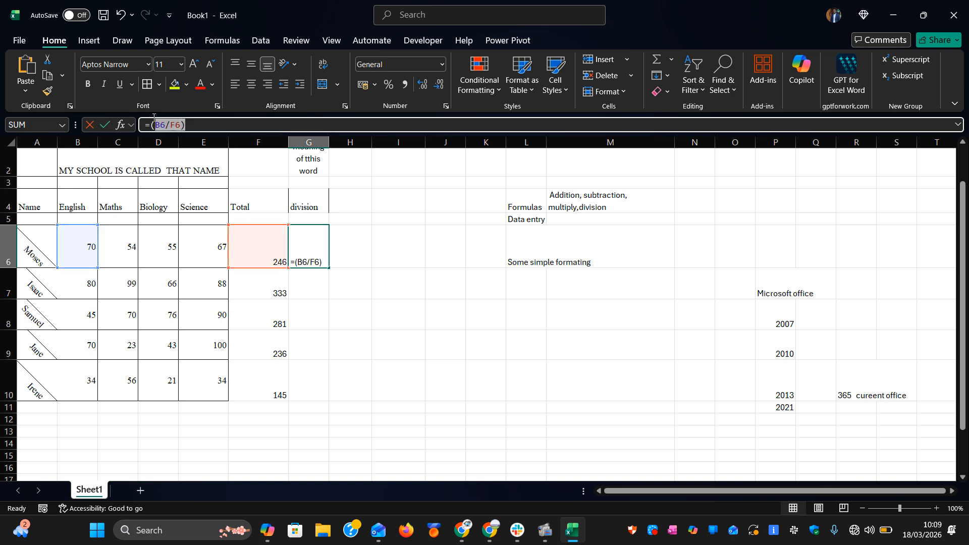
{"action": "left_click_drag", "start_coordinate": [153, 118], "coordinate": [150, 124]}
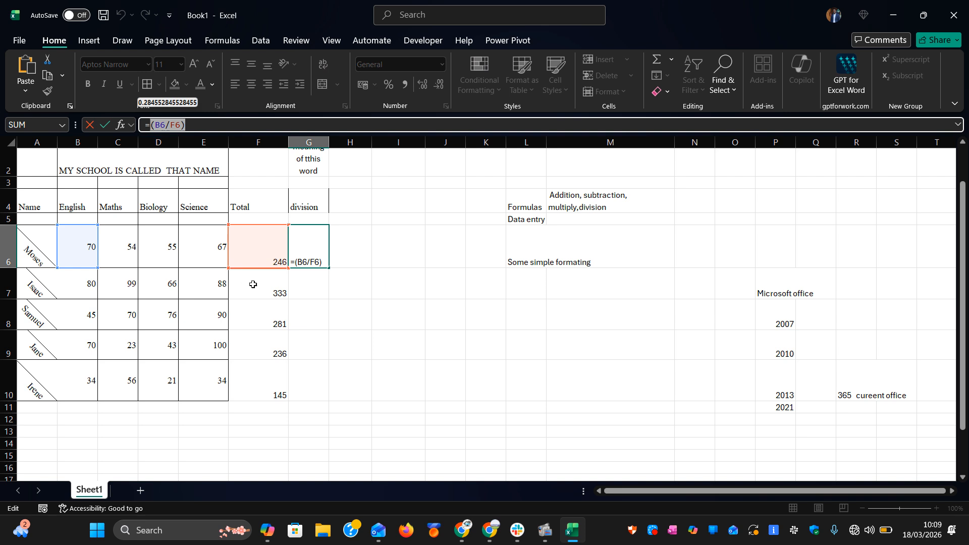
{"action": "left_click", "coordinate": [367, 321]}
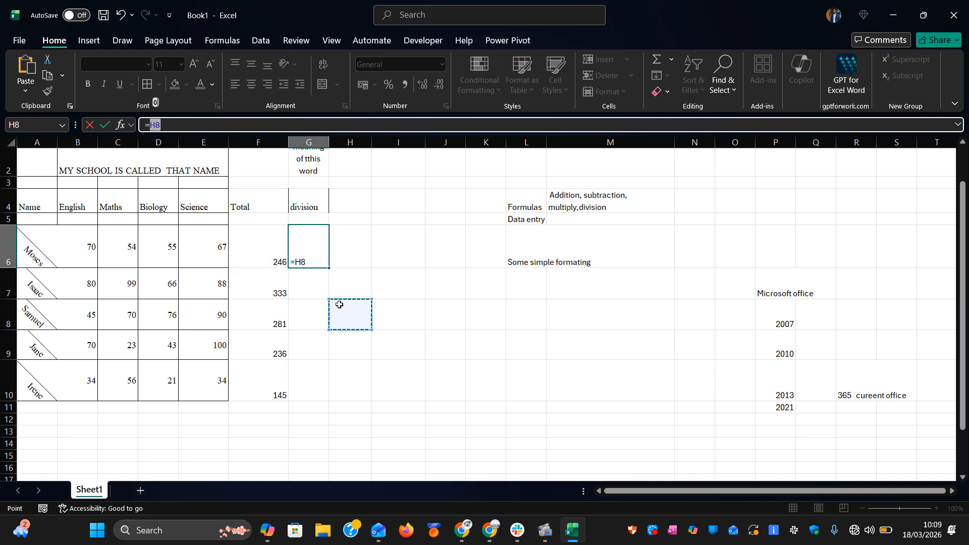
{"action": "left_click", "coordinate": [165, 119]}
{"action": "key", "text": "ctrl+z"}
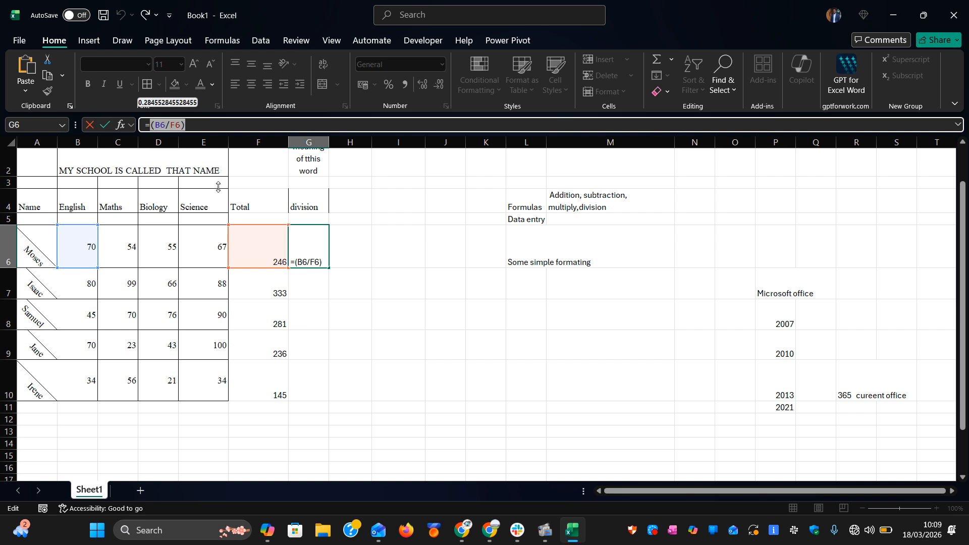
{"action": "left_click", "coordinate": [312, 281]}
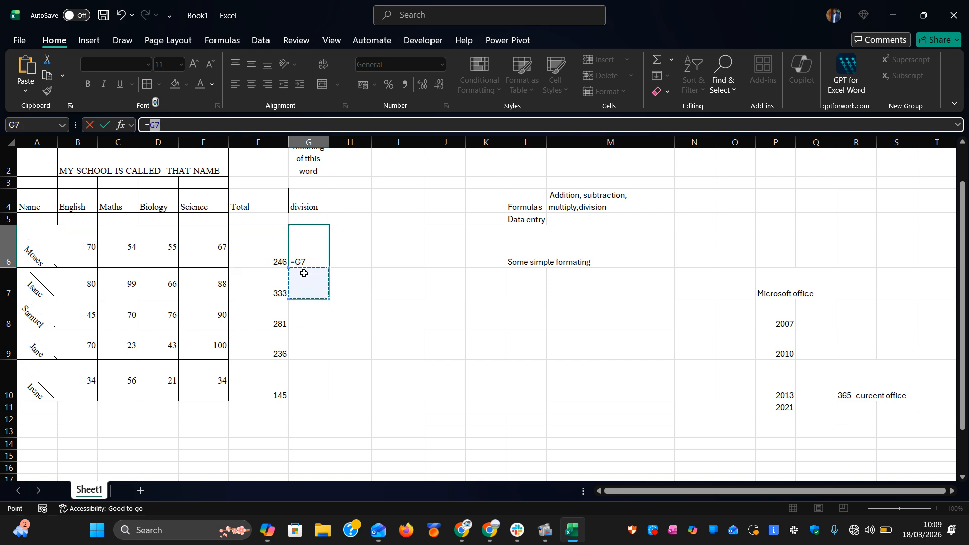
{"action": "key", "text": "ctrl+z"}
{"action": "key", "text": "Return"}
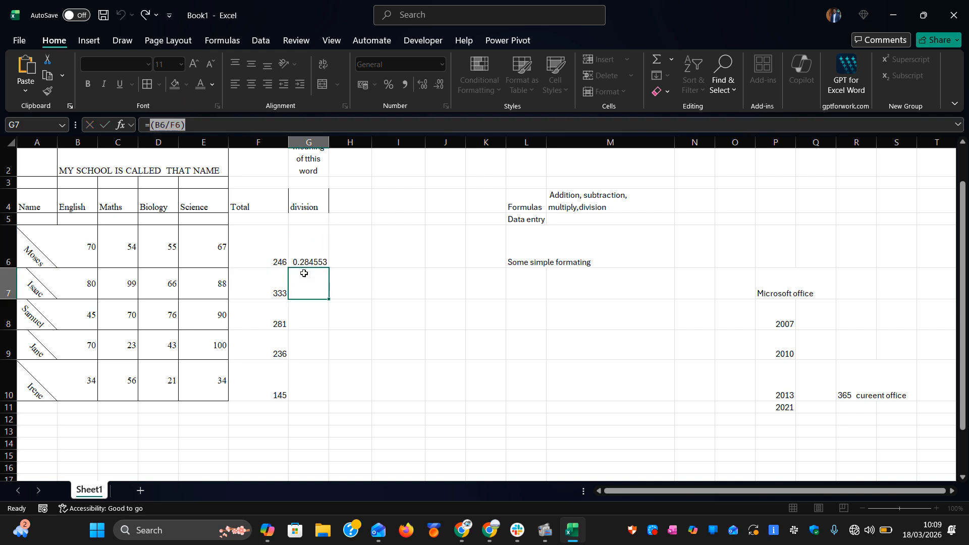
Step: Copy the division formula in cell G6 down to G10 with the fill handle
{"action": "left_click", "coordinate": [291, 241]}
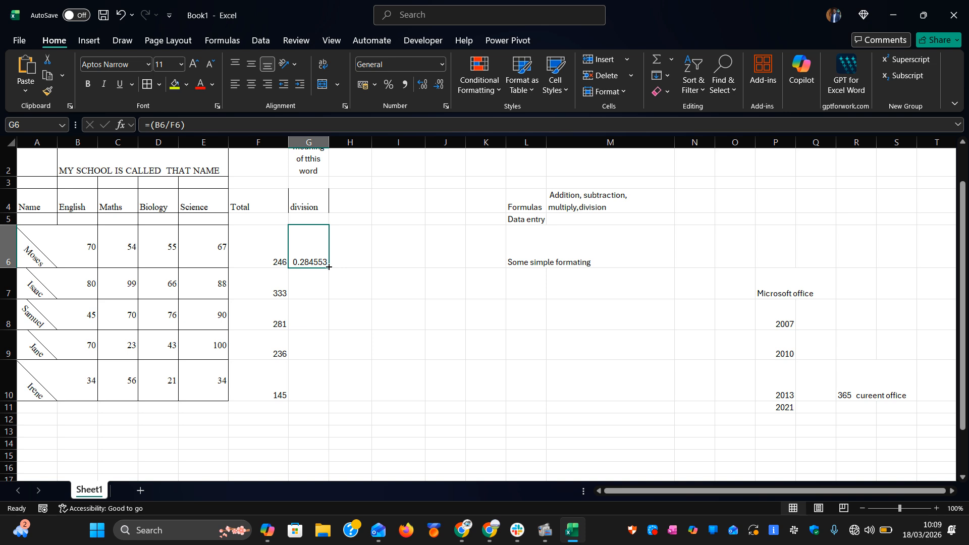
{"action": "left_click_drag", "start_coordinate": [329, 266], "coordinate": [324, 381]}
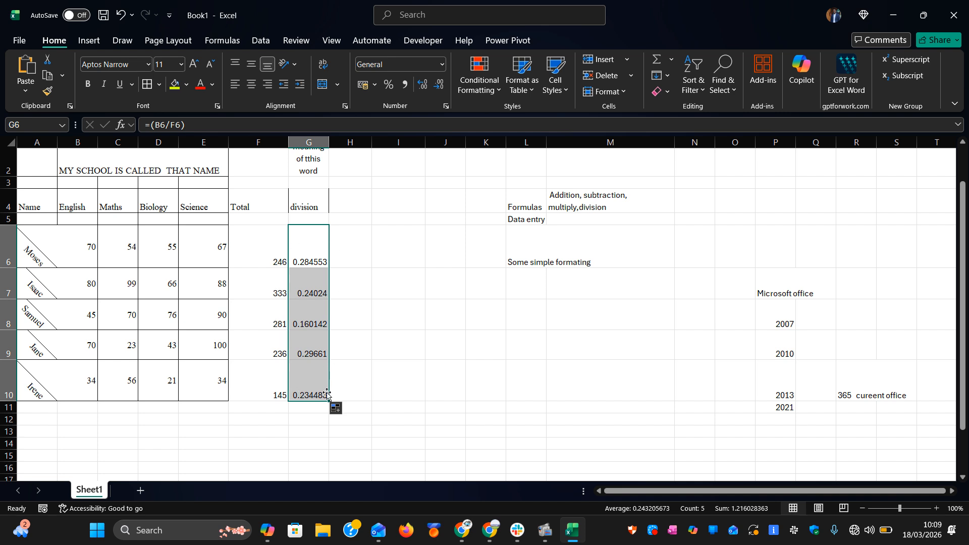
{"action": "left_click", "coordinate": [348, 376]}
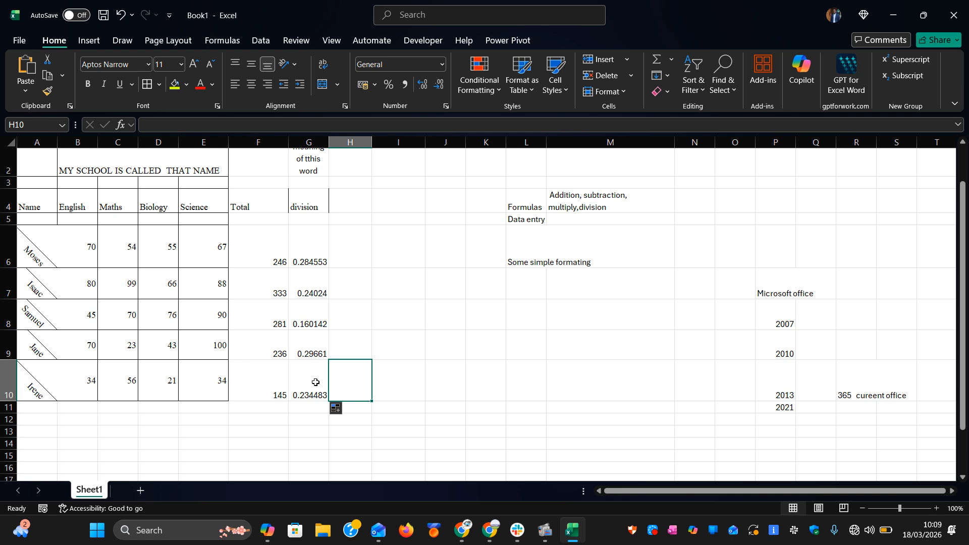
Step: Examine the division formula in cell G10 together with the English mark and Total cells it refers to
{"action": "left_click", "coordinate": [314, 382]}
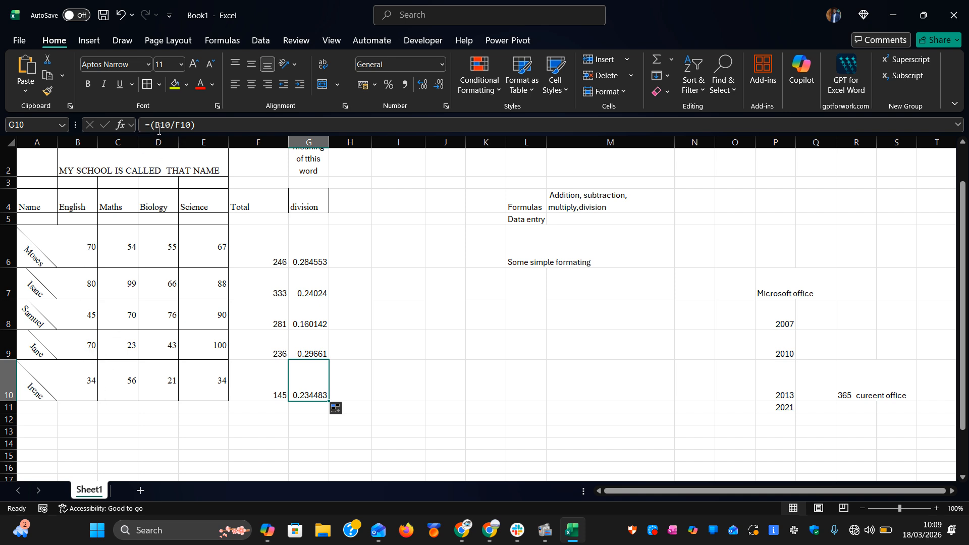
{"action": "left_click", "coordinate": [92, 386]}
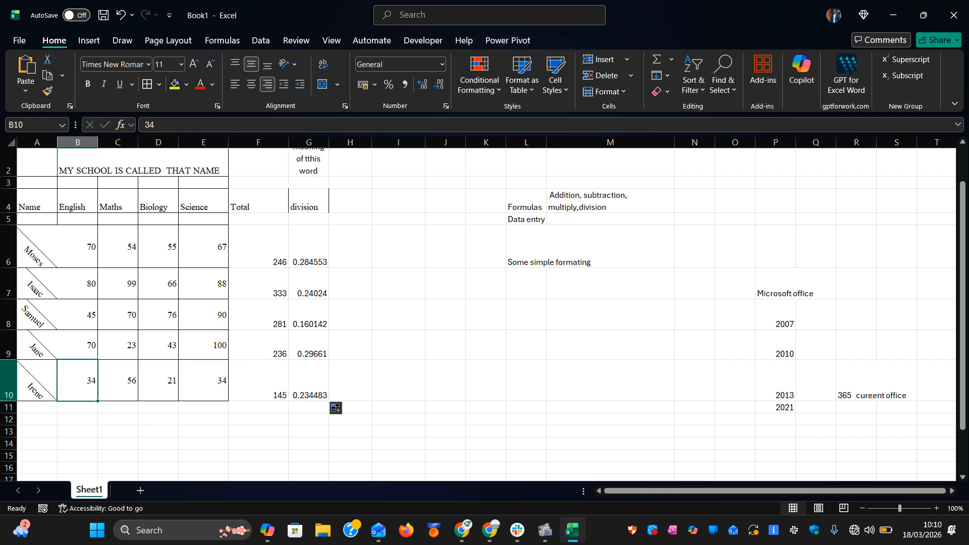
{"action": "left_click", "coordinate": [317, 395]}
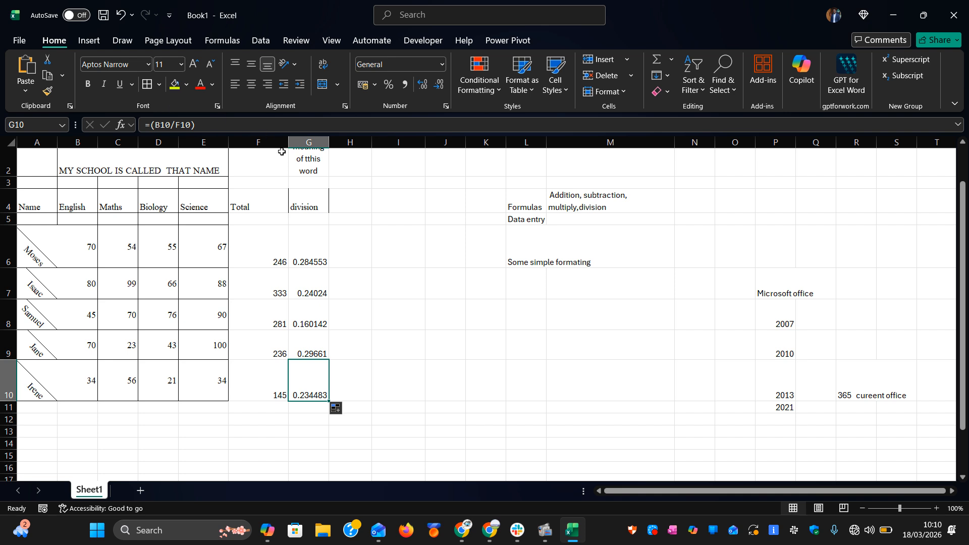
{"action": "left_click", "coordinate": [280, 396]}
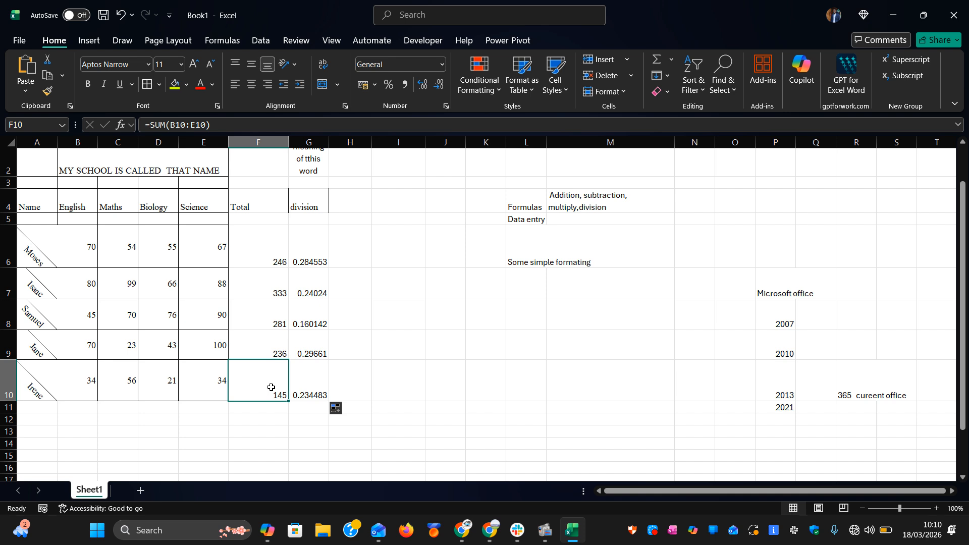
Step: Try out the minus and asterisk operators in cell I6 and clear them again
{"action": "left_click", "coordinate": [399, 246]}
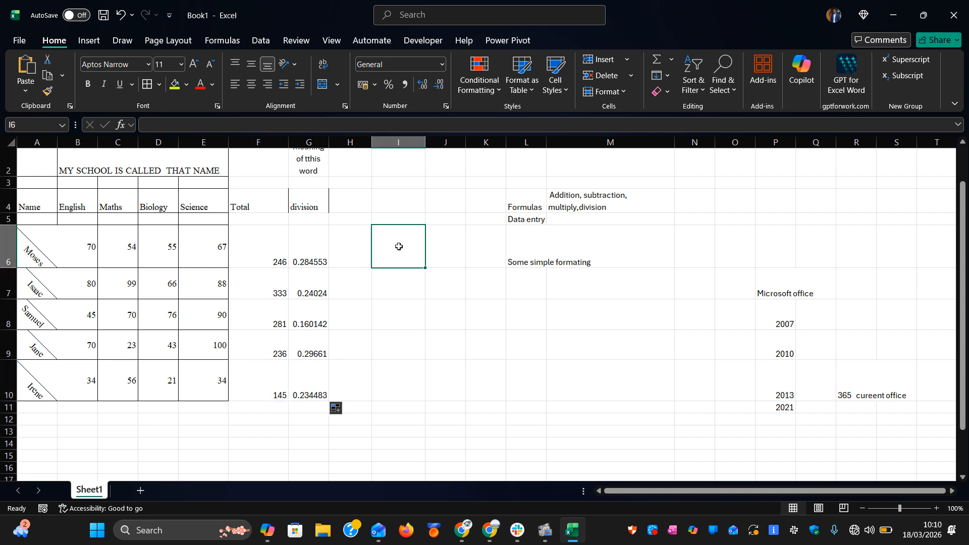
{"action": "type", "text": "-"}
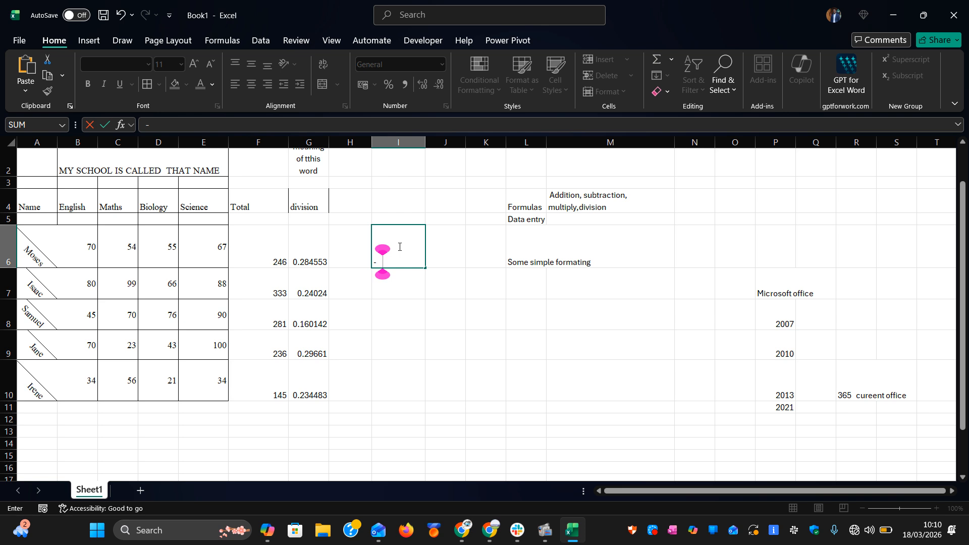
{"action": "type", "text": "*"}
{"action": "key", "text": "BackSpace"}
{"action": "key", "text": "BackSpace"}
{"action": "key", "text": "BackSpace"}
{"action": "key", "text": "BackSpace"}
{"action": "key", "text": "BackSpace"}
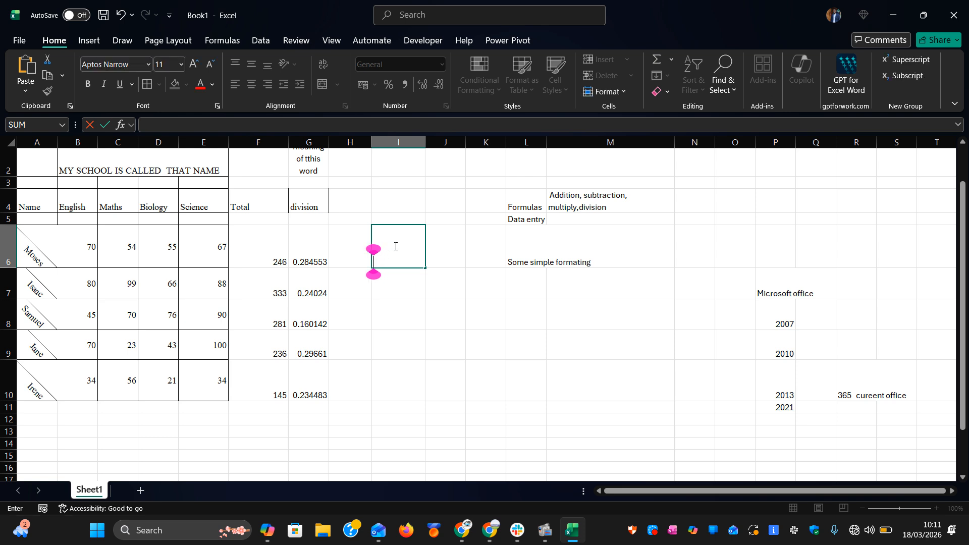
{"action": "left_click", "coordinate": [423, 380]}
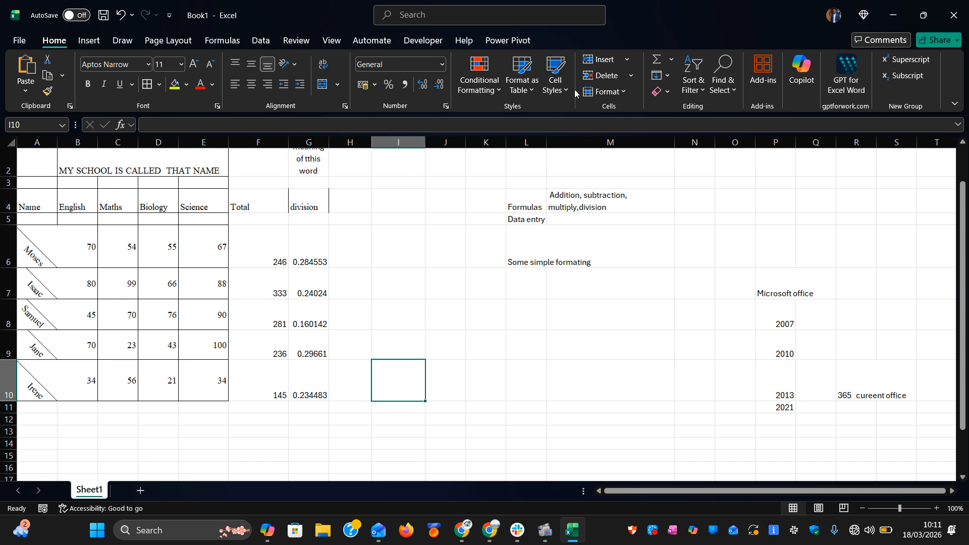
{"action": "left_click", "coordinate": [499, 92]}
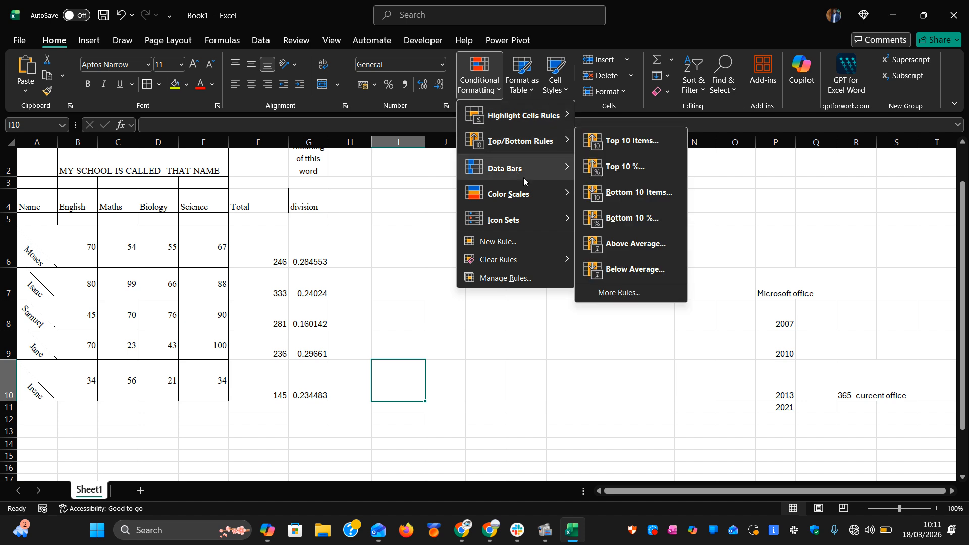
{"action": "mouse_move", "coordinate": [518, 191]}
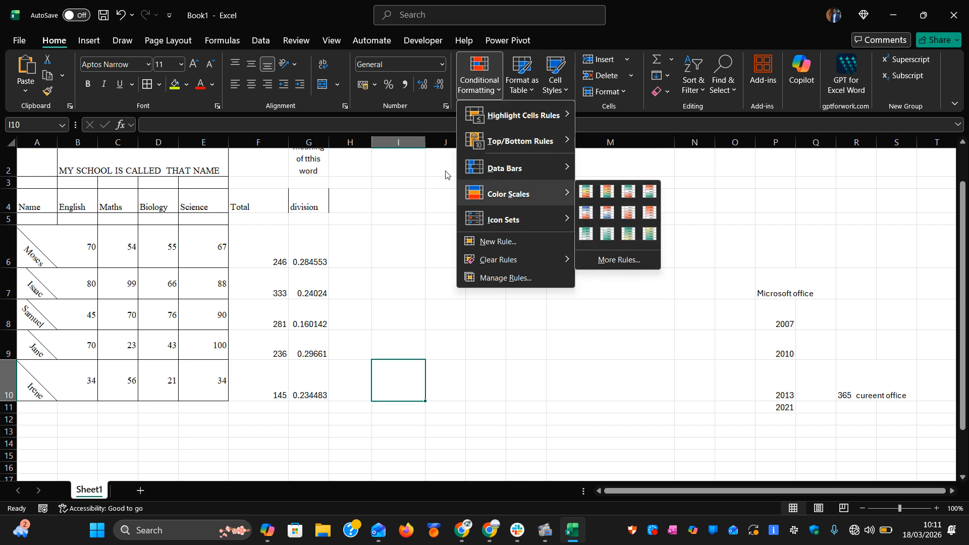
{"action": "left_click", "coordinate": [492, 404]}
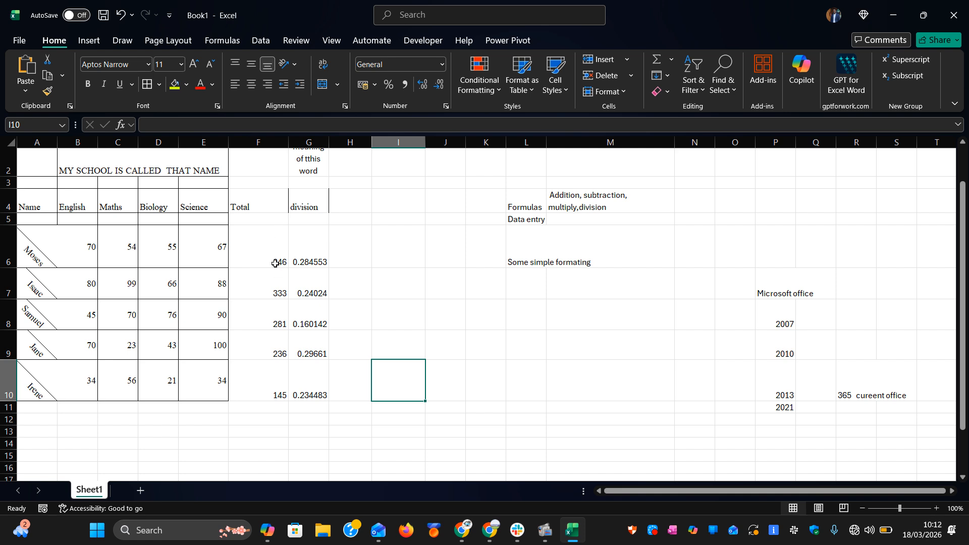
Step: Apply solid-fill Blue Data Bar conditional formatting to the Total cells F6 to F10
{"action": "left_click_drag", "start_coordinate": [272, 251], "coordinate": [274, 386]}
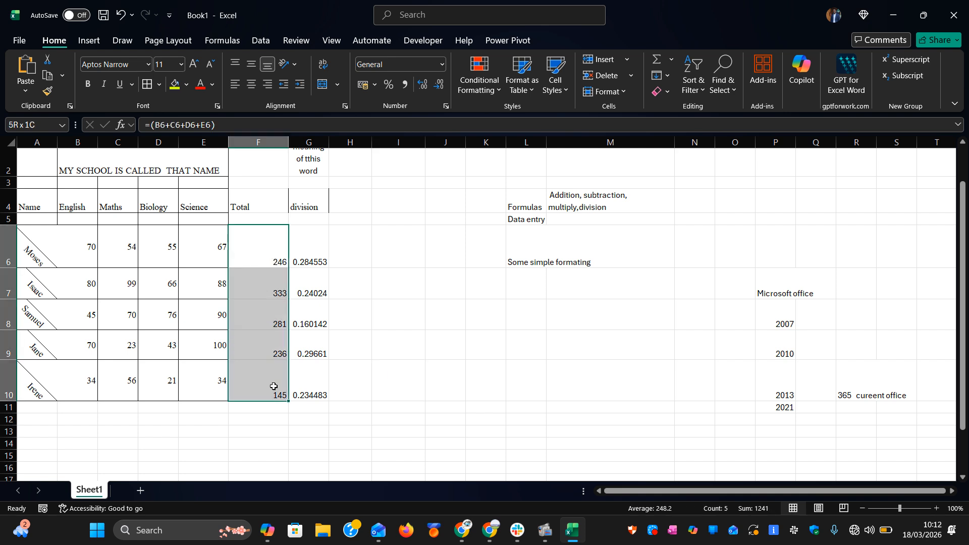
{"action": "left_click", "coordinate": [499, 92]}
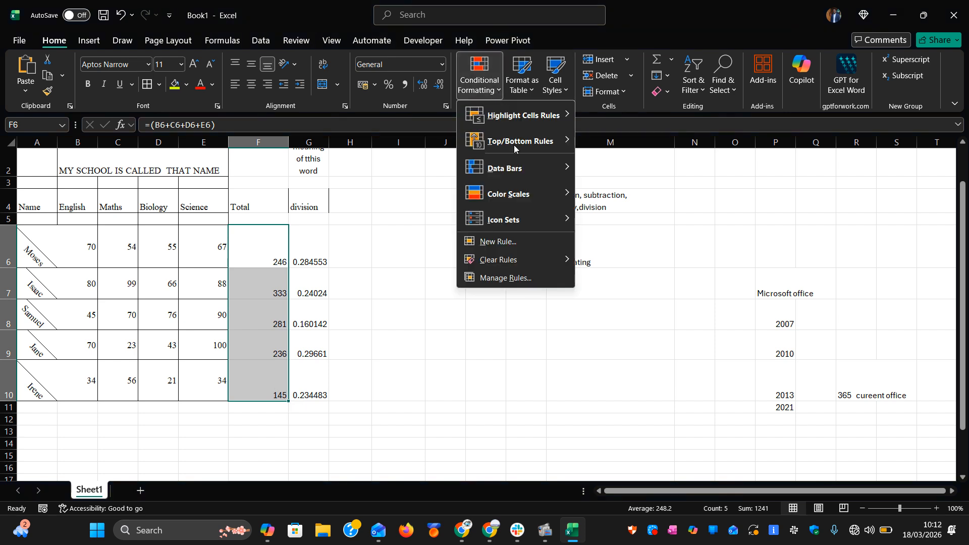
{"action": "mouse_move", "coordinate": [523, 165]}
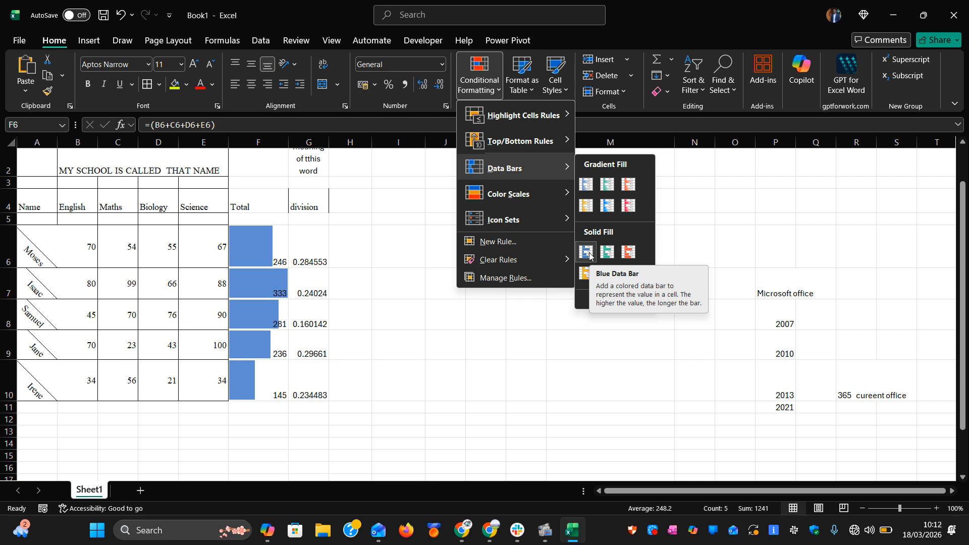
{"action": "left_click", "coordinate": [587, 251]}
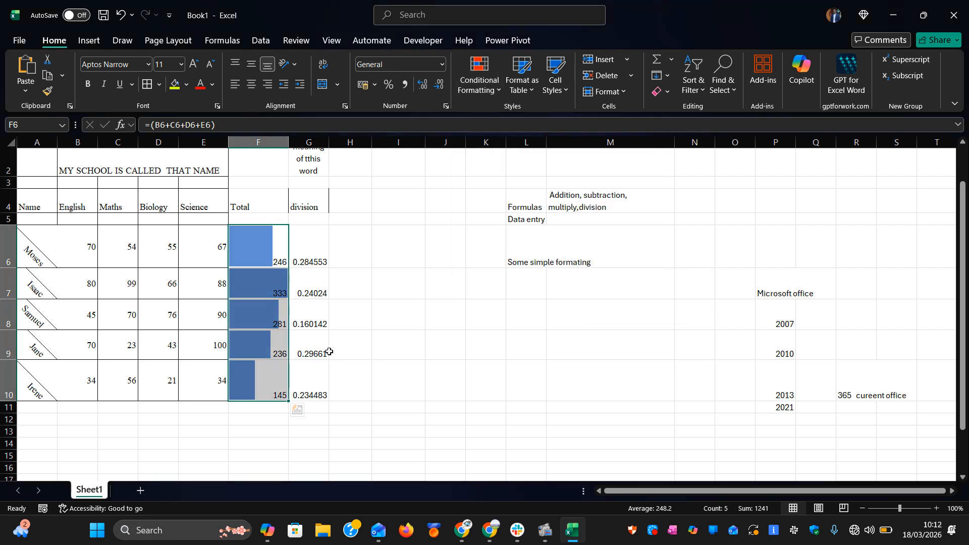
{"action": "left_click", "coordinate": [350, 387]}
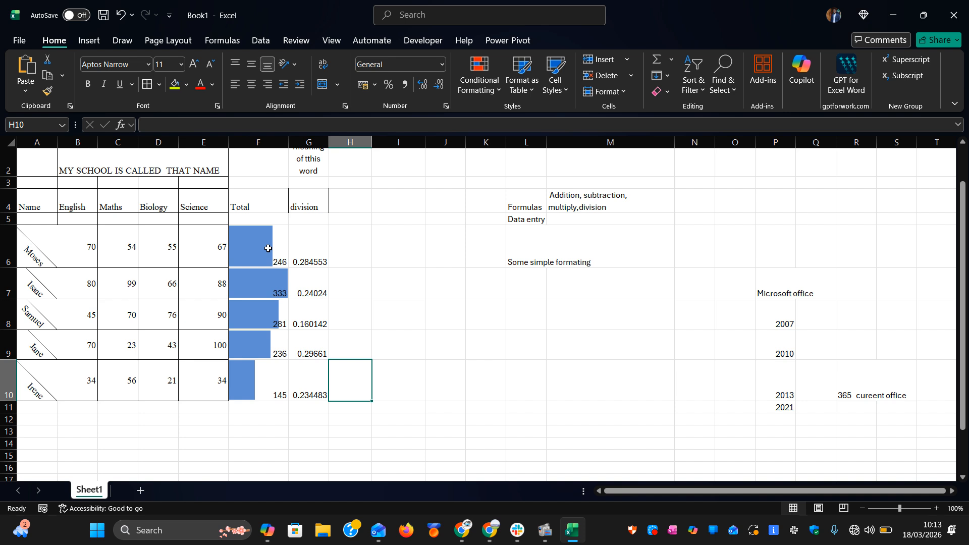
Step: Apply orange gradient-fill data bars as conditional formatting to the division cells G6 to G10
{"action": "left_click", "coordinate": [309, 233]}
{"action": "left_click_drag", "start_coordinate": [328, 289], "coordinate": [315, 381]}
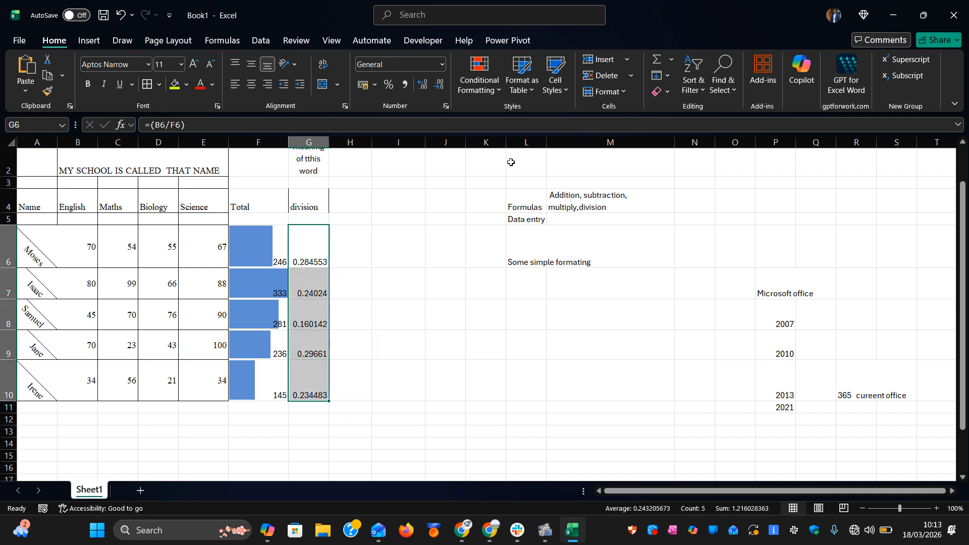
{"action": "left_click", "coordinate": [499, 93]}
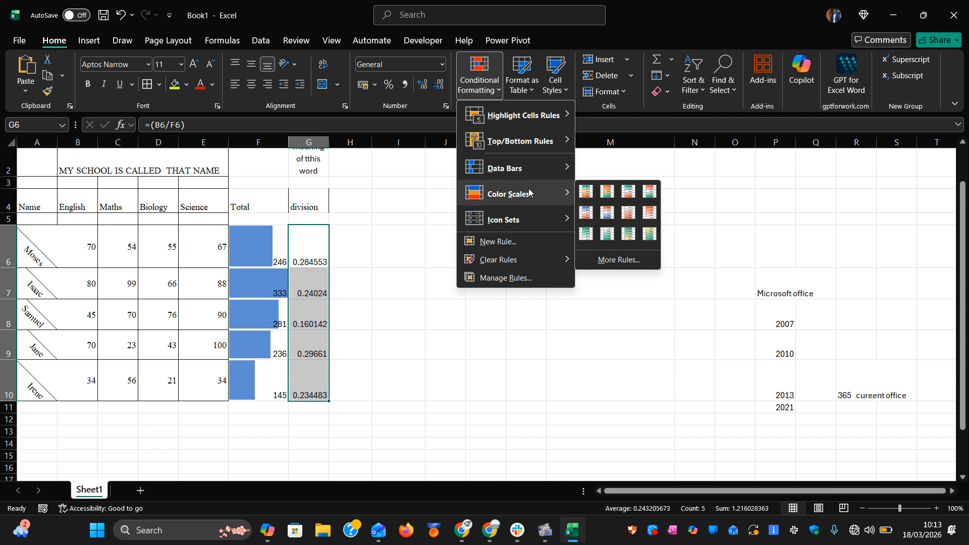
{"action": "mouse_move", "coordinate": [529, 215]}
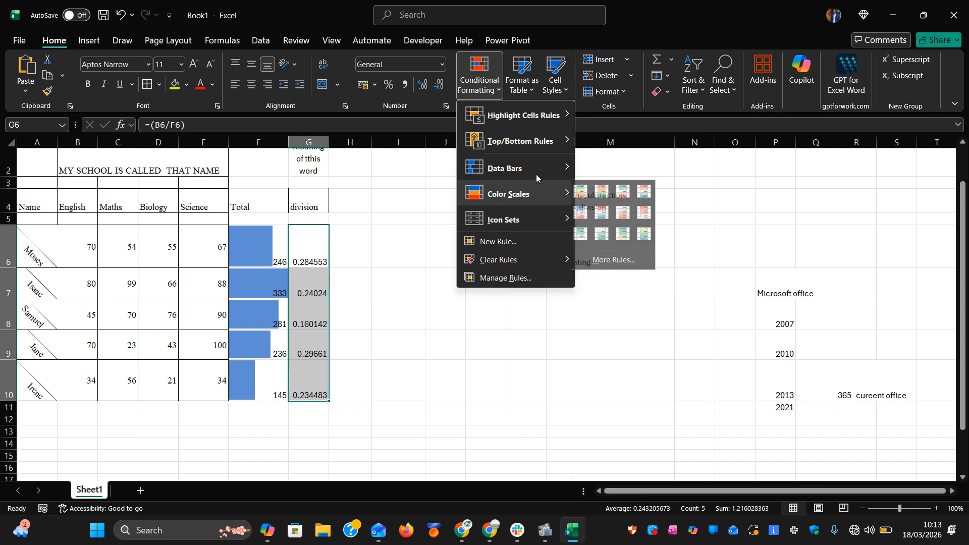
{"action": "mouse_move", "coordinate": [543, 168]}
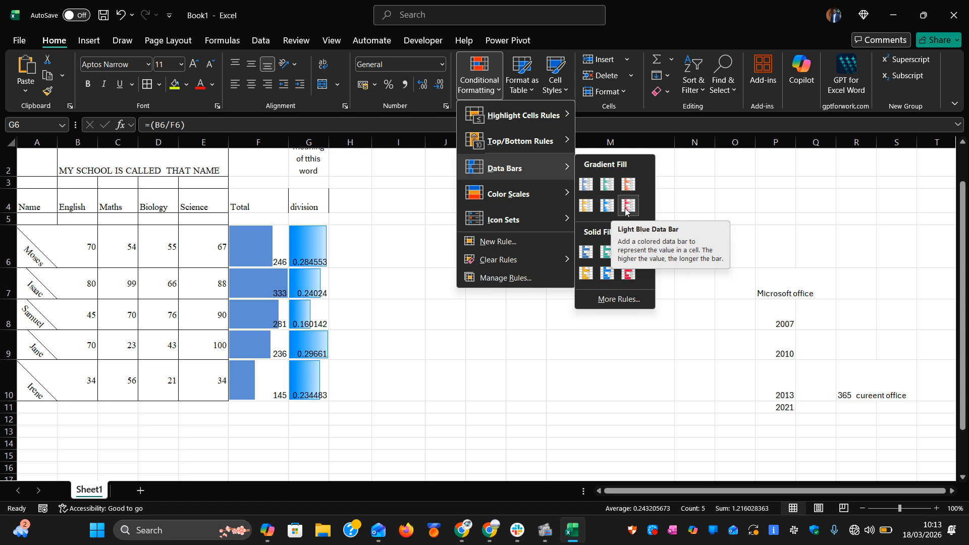
{"action": "left_click", "coordinate": [589, 210]}
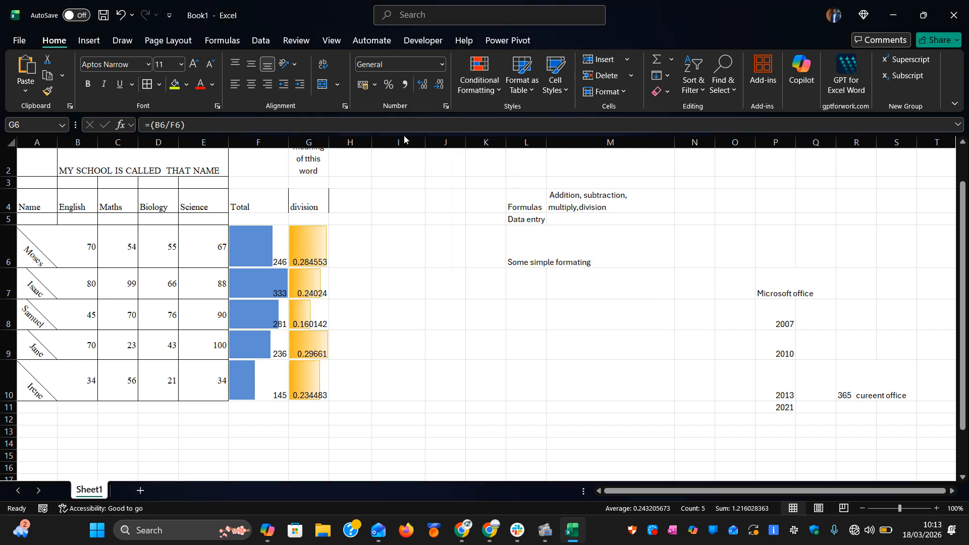
{"action": "left_click", "coordinate": [367, 317]}
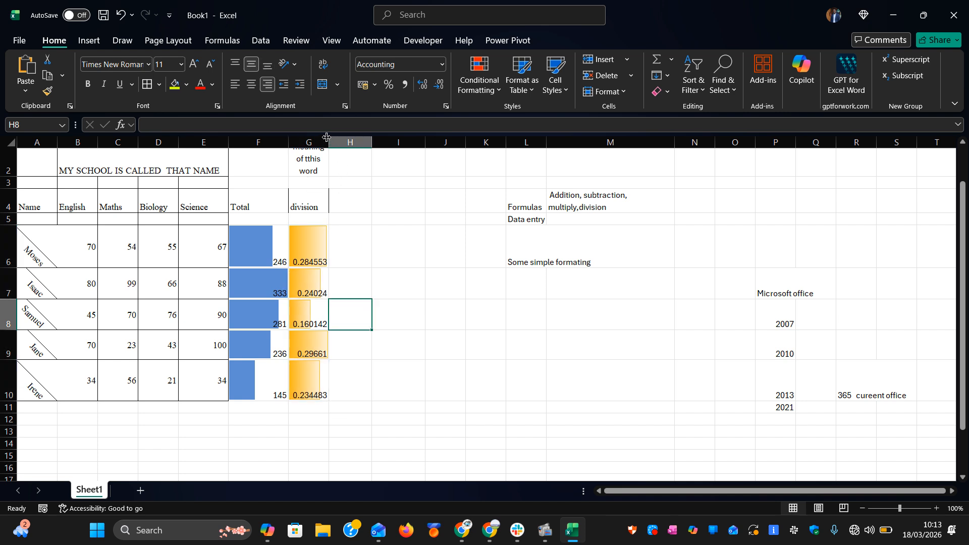
Step: Widen the division column G and the Total column F to give the data bars more room
{"action": "left_click_drag", "start_coordinate": [328, 139], "coordinate": [361, 139]}
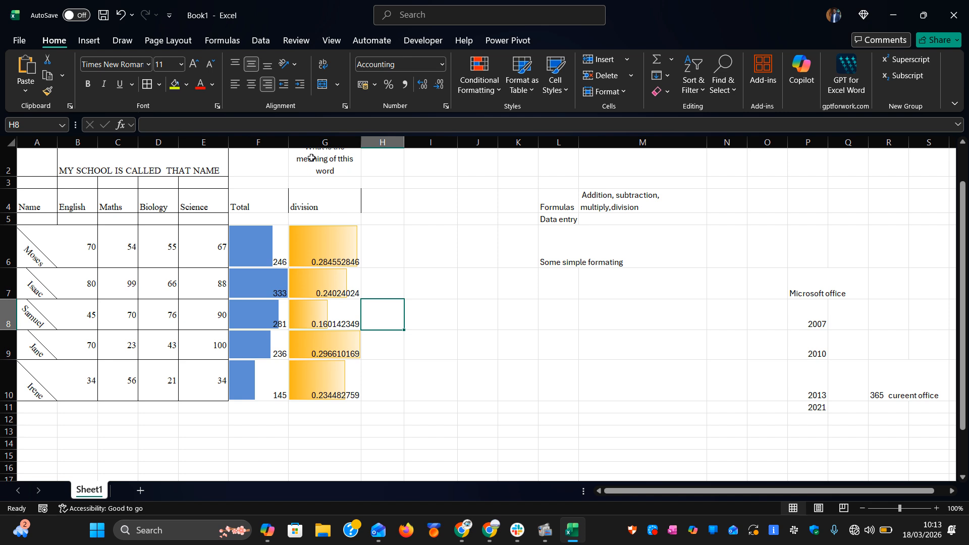
{"action": "left_click_drag", "start_coordinate": [288, 143], "coordinate": [318, 142]}
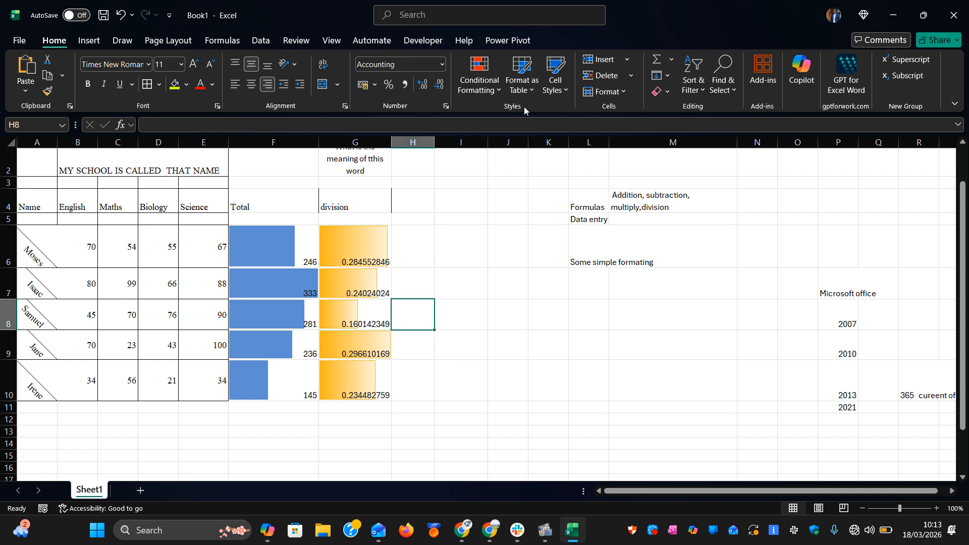
{"action": "left_click", "coordinate": [538, 90]}
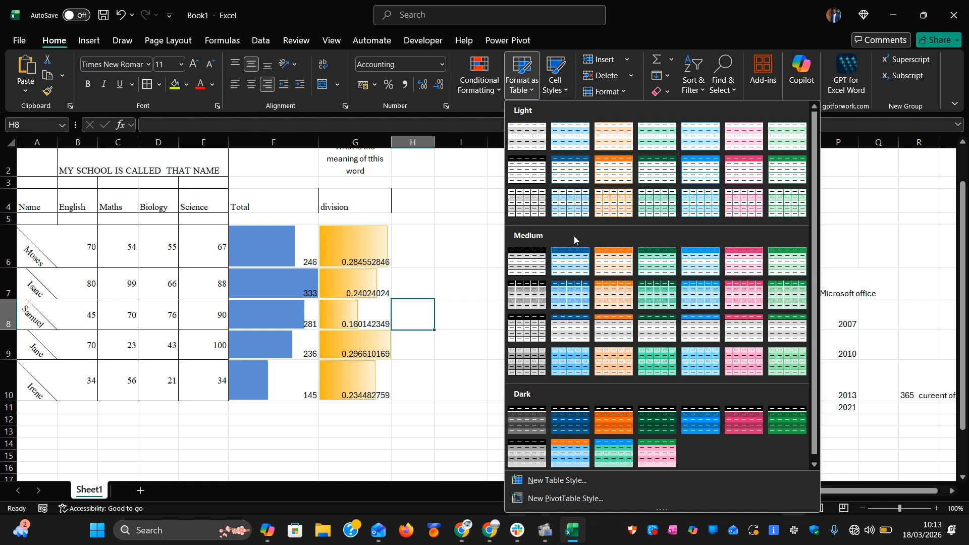
{"action": "left_click", "coordinate": [448, 266]}
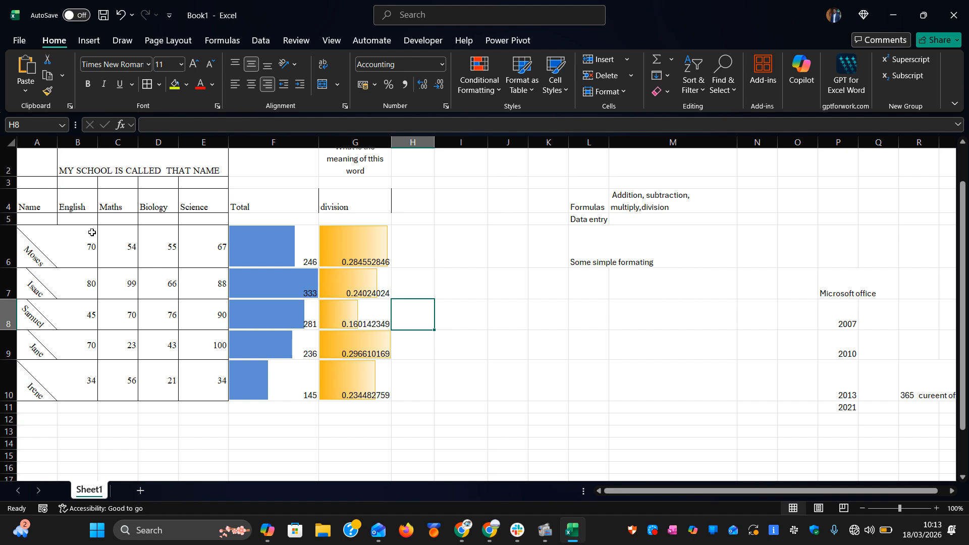
Step: Look over the table styles available for the marks table and the cell formatting options
{"action": "left_click_drag", "start_coordinate": [28, 191], "coordinate": [385, 407]}
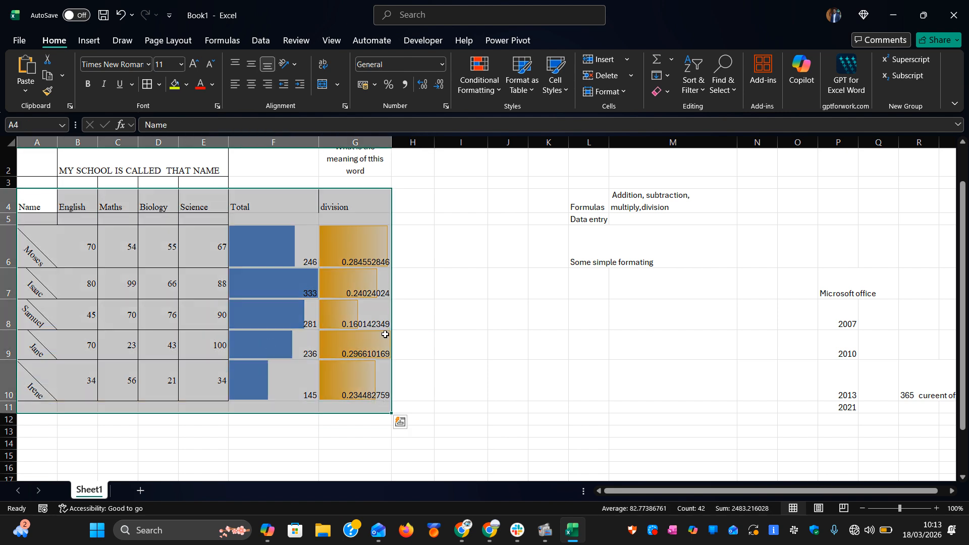
{"action": "left_click", "coordinate": [522, 81]}
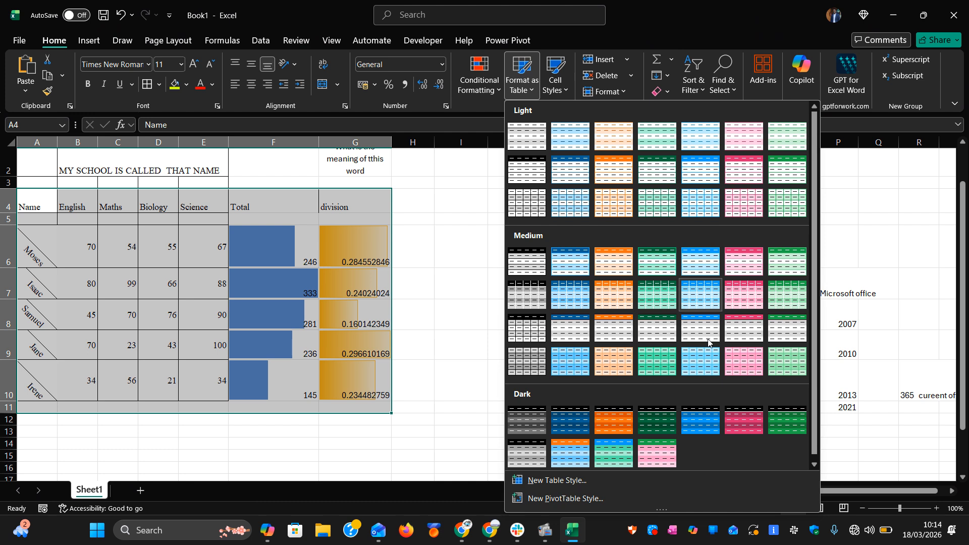
{"action": "left_click", "coordinate": [426, 281]}
{"action": "left_click", "coordinate": [426, 278]}
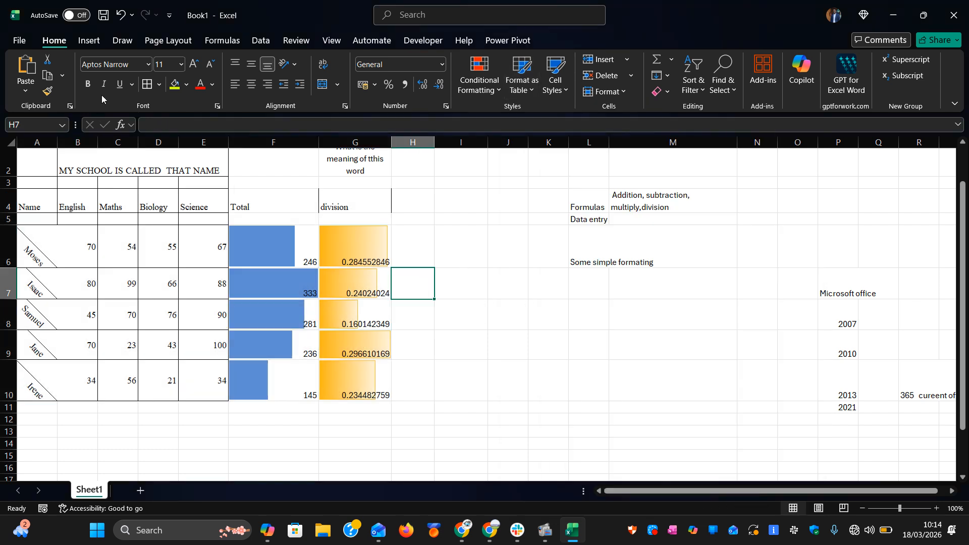
{"action": "left_click", "coordinate": [85, 42]}
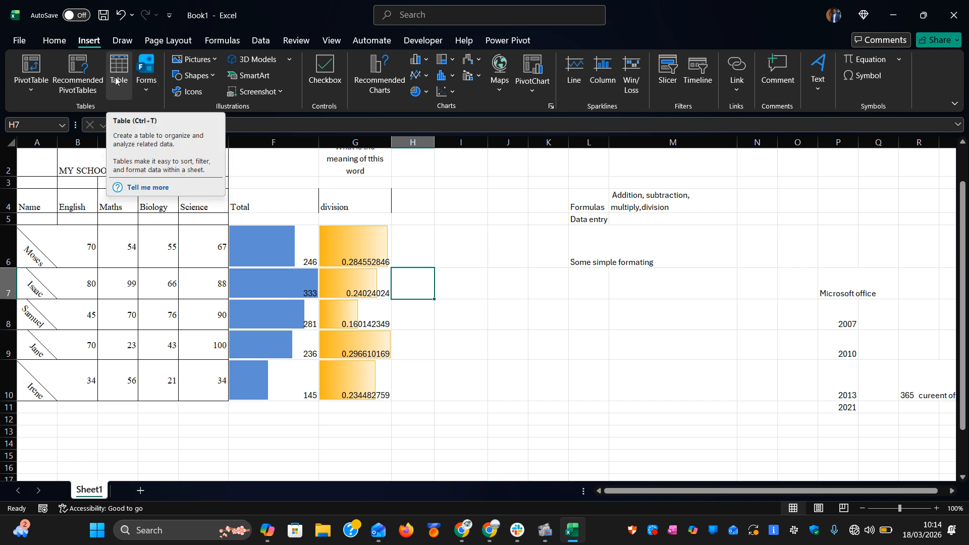
{"action": "left_click", "coordinate": [65, 41]}
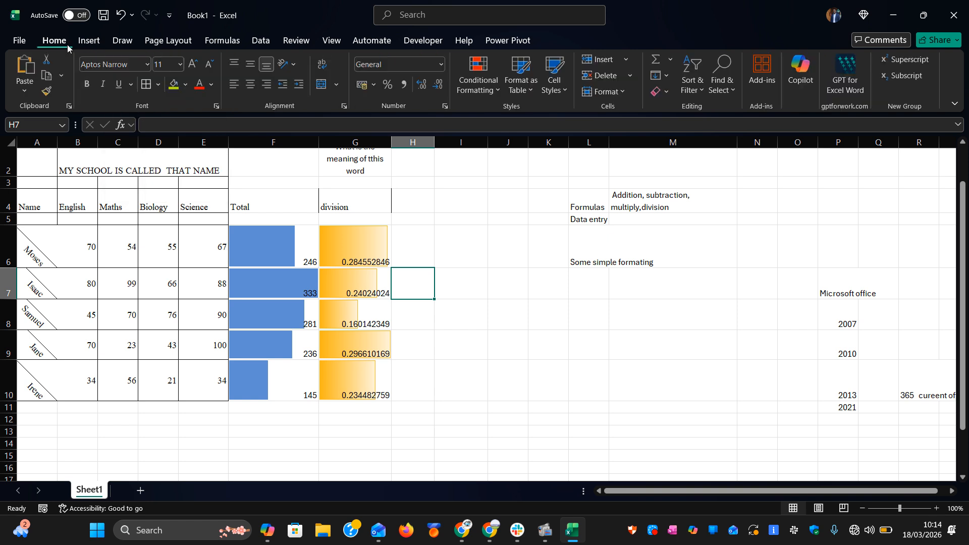
{"action": "left_click", "coordinate": [534, 94]}
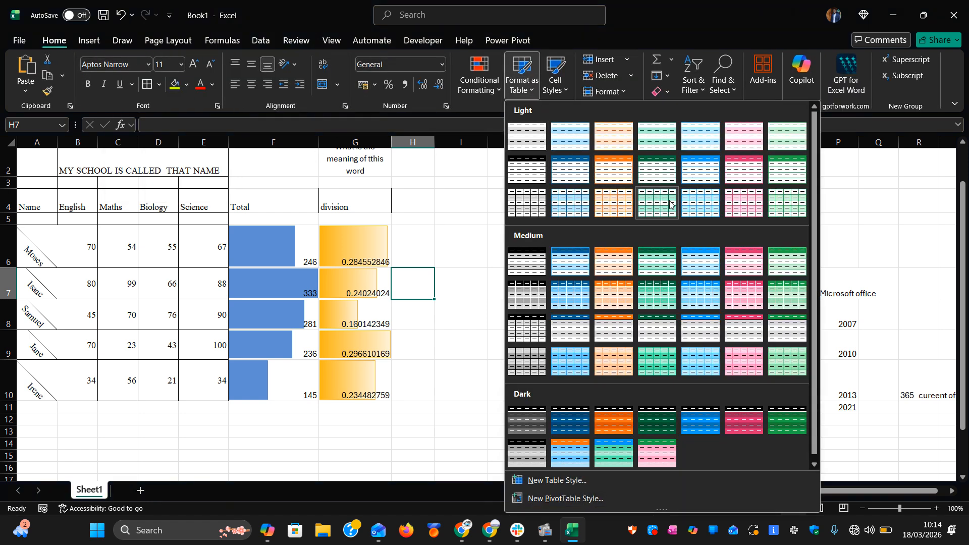
{"action": "left_click", "coordinate": [451, 235]}
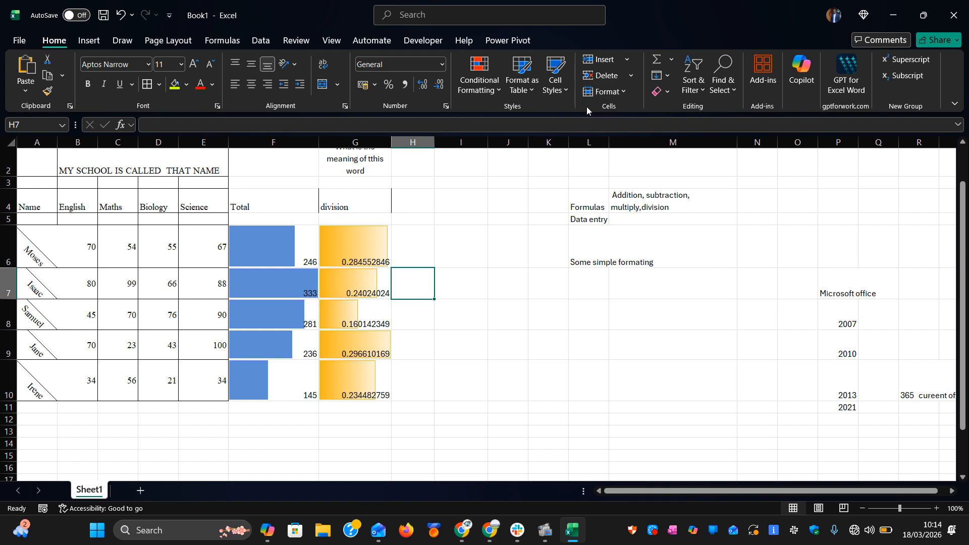
{"action": "left_click", "coordinate": [627, 93]}
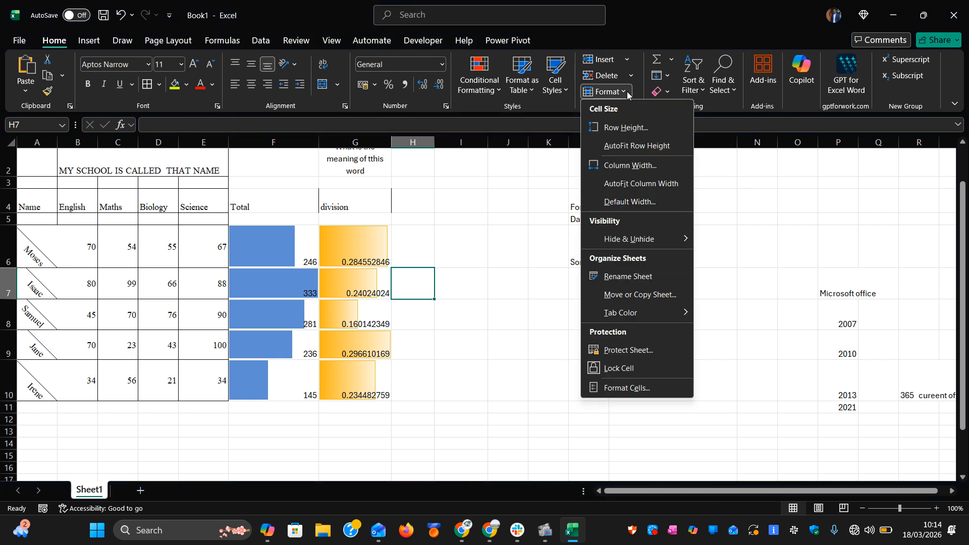
{"action": "left_click", "coordinate": [627, 93]}
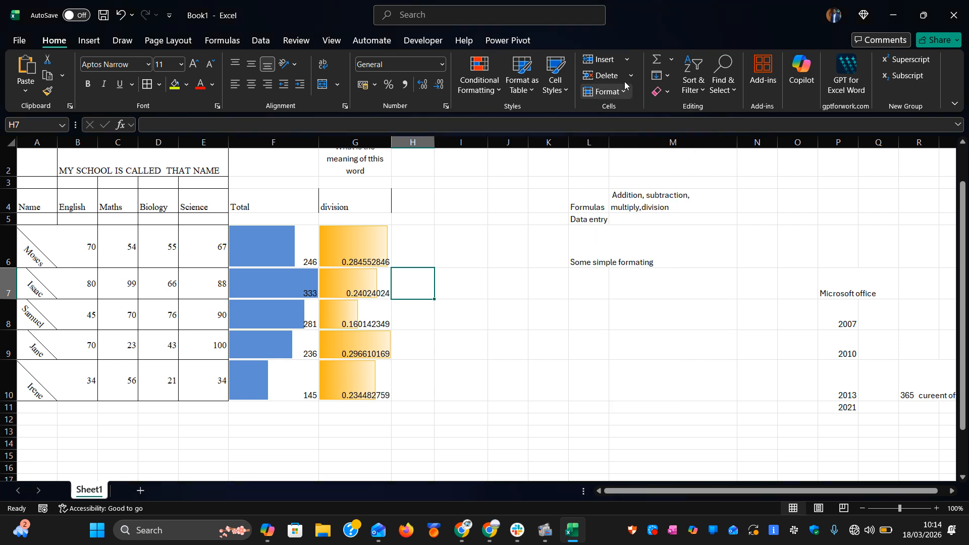
Step: Try out inserting and deleting at cell H7 and row 6, and undo the row changes
{"action": "left_click", "coordinate": [609, 59]}
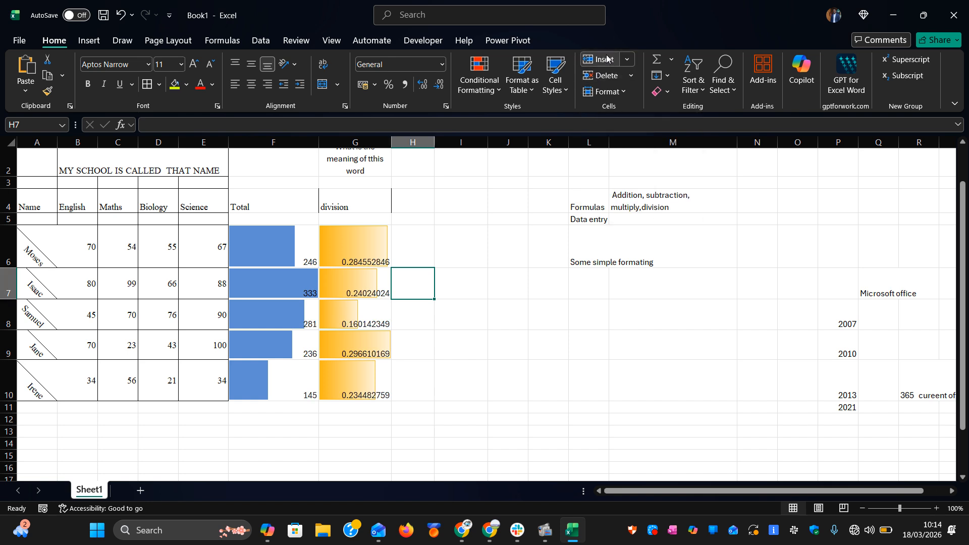
{"action": "left_click", "coordinate": [619, 79]}
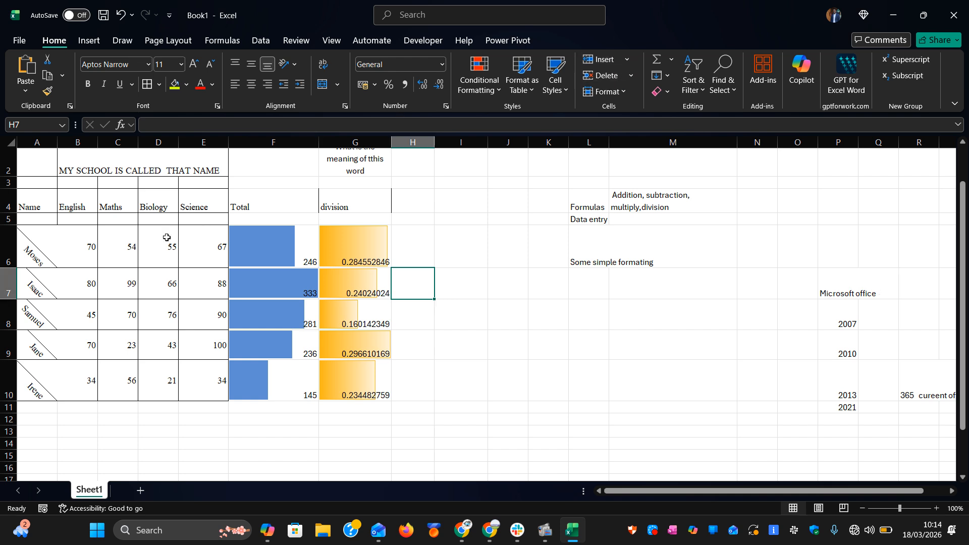
{"action": "left_click", "coordinate": [8, 247]}
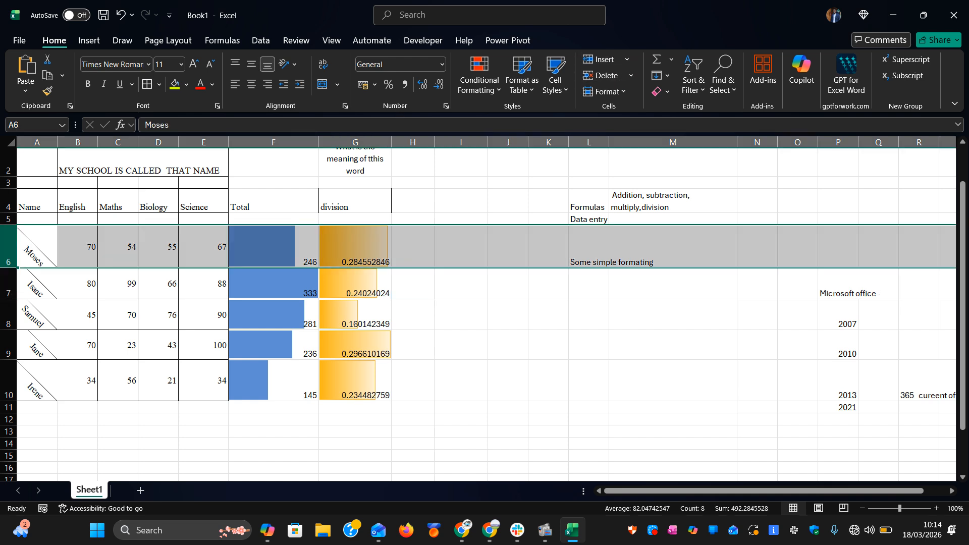
{"action": "left_click", "coordinate": [607, 78]}
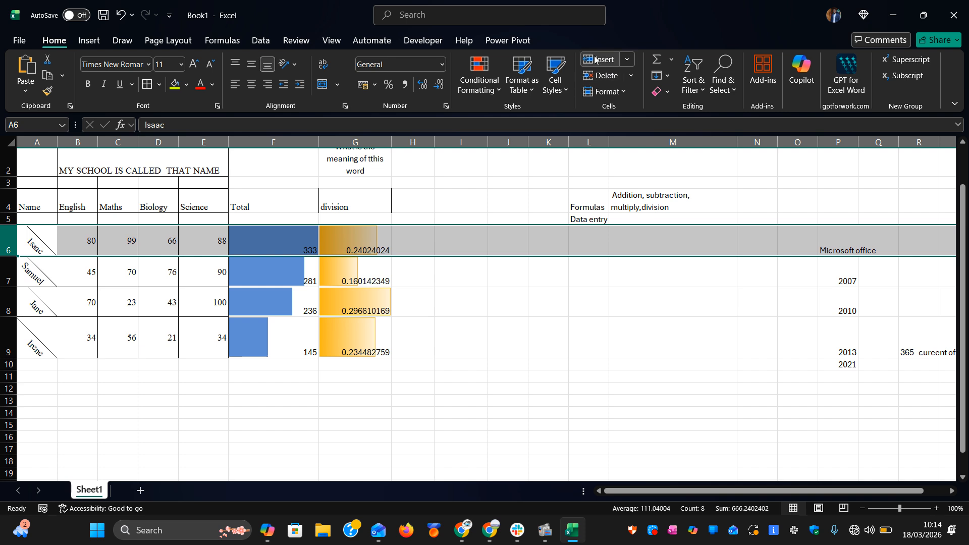
{"action": "left_click", "coordinate": [595, 59]}
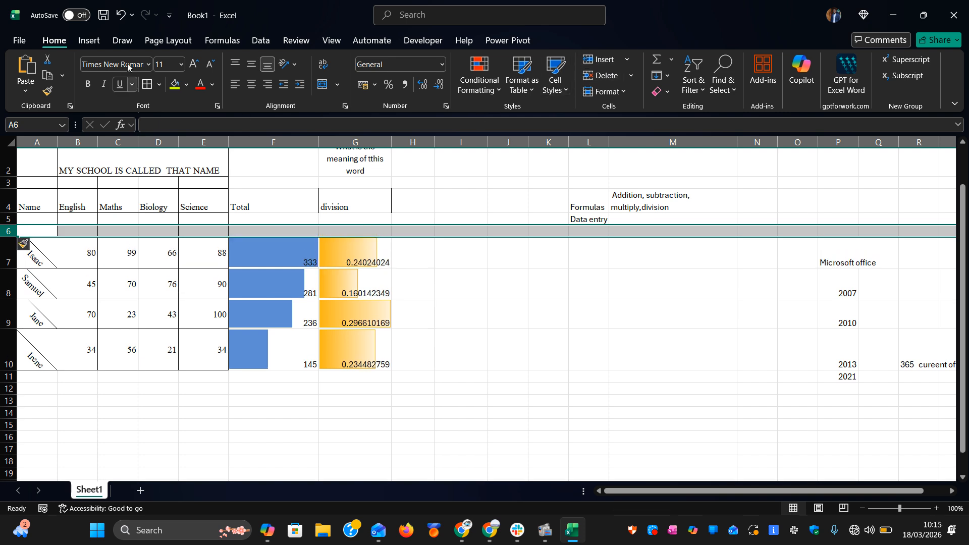
{"action": "left_click", "coordinate": [119, 20]}
{"action": "left_click", "coordinate": [120, 20]}
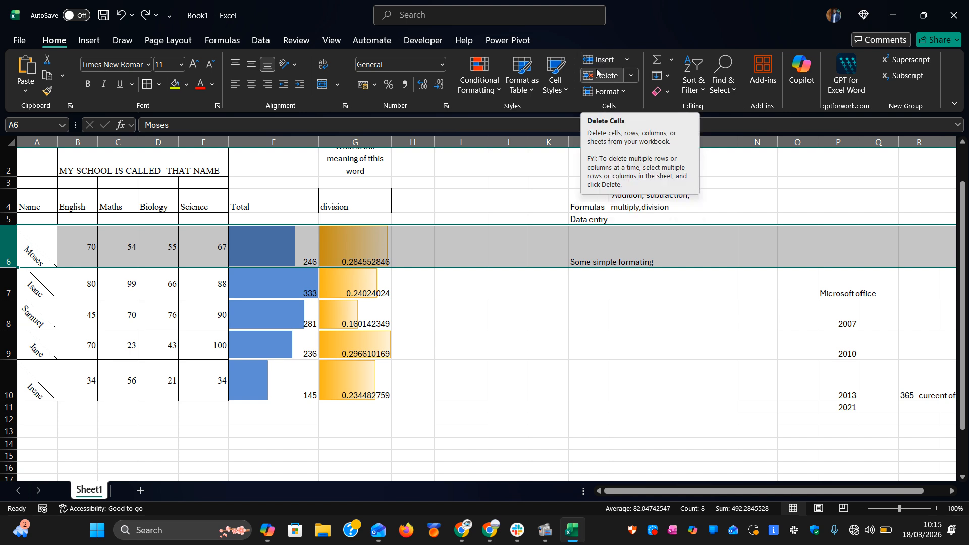
Step: Examine the AutoSum function choices such as Sum, Average, Count Numbers, Max and Min
{"action": "left_click", "coordinate": [542, 336]}
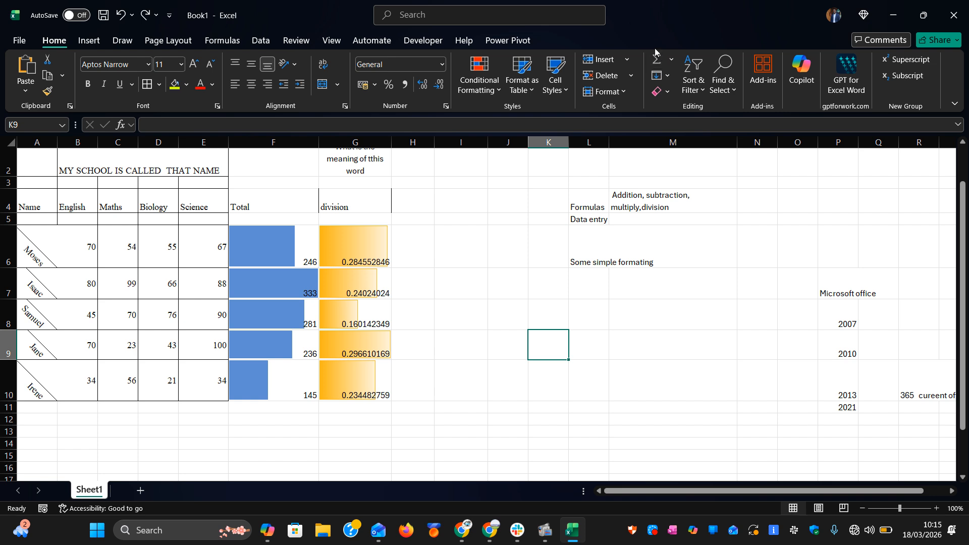
{"action": "left_click", "coordinate": [670, 59]}
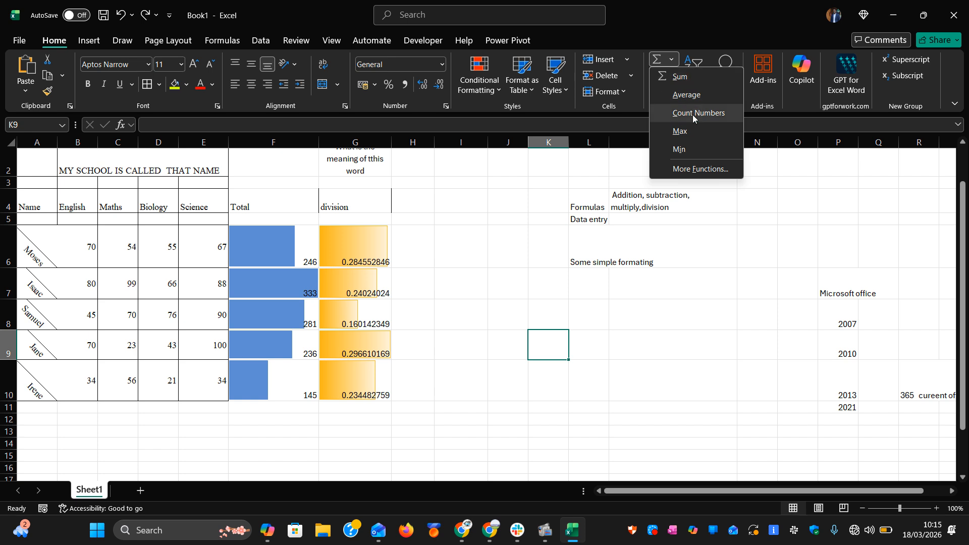
{"action": "left_click", "coordinate": [728, 258]}
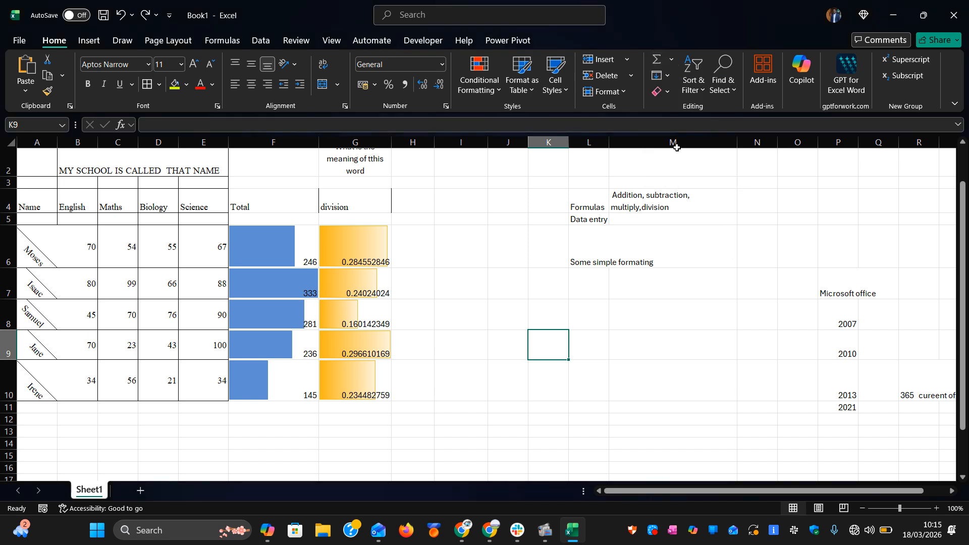
{"action": "left_click", "coordinate": [673, 58]}
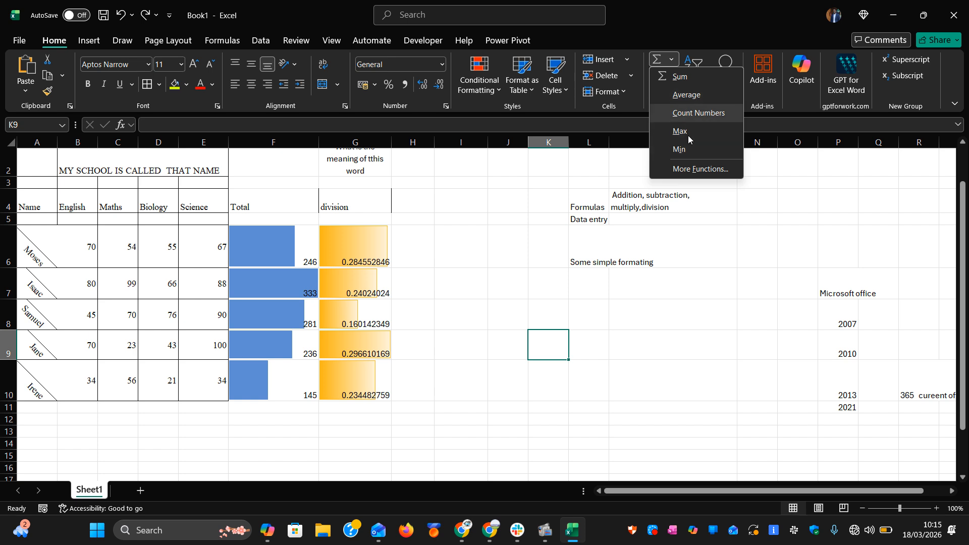
{"action": "left_click", "coordinate": [705, 223]}
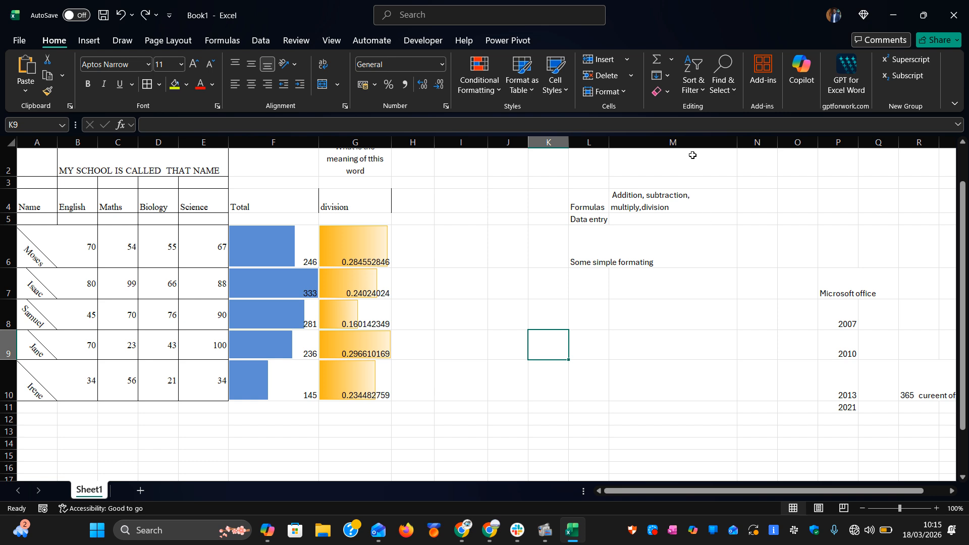
Step: Try to sort from A to Z with only the empty cell K9 selected
{"action": "left_click", "coordinate": [704, 89]}
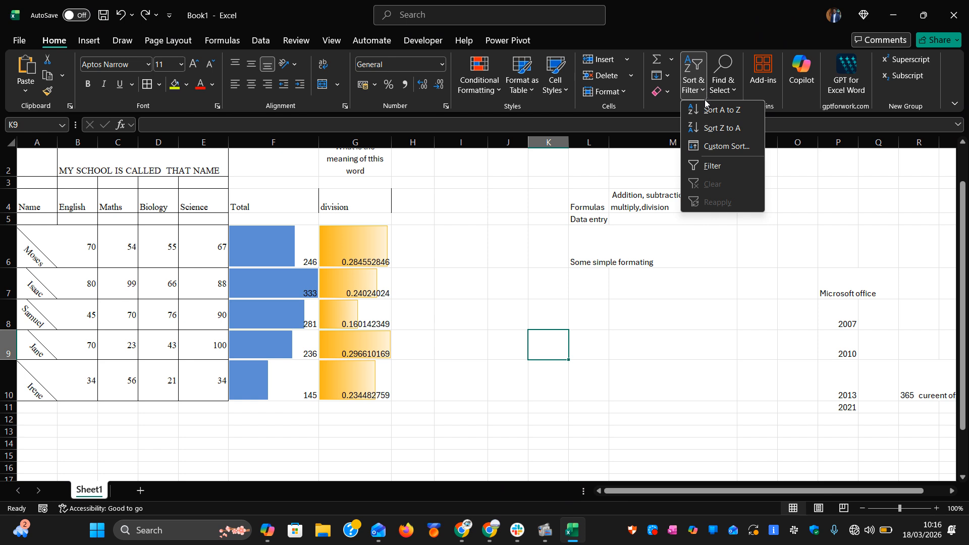
{"action": "left_click", "coordinate": [706, 111]}
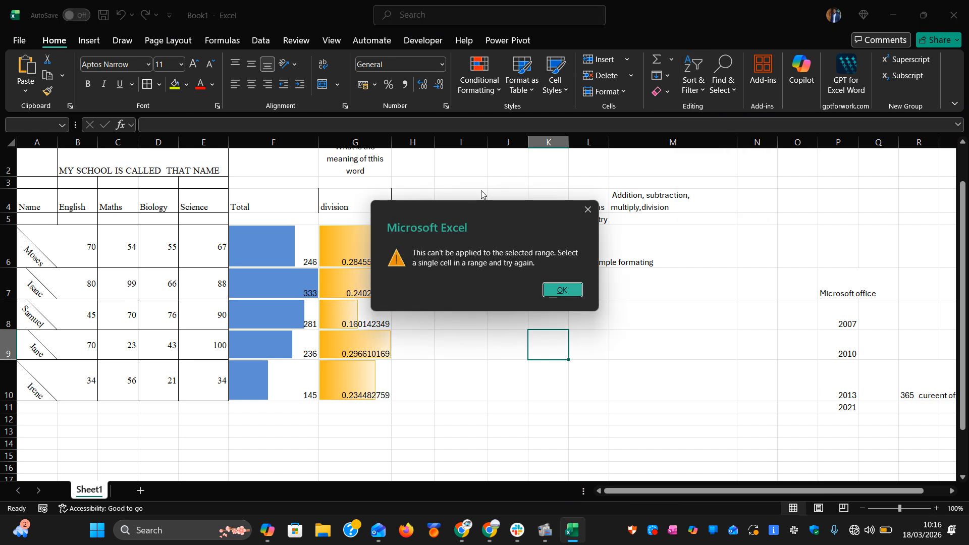
{"action": "left_click", "coordinate": [560, 291]}
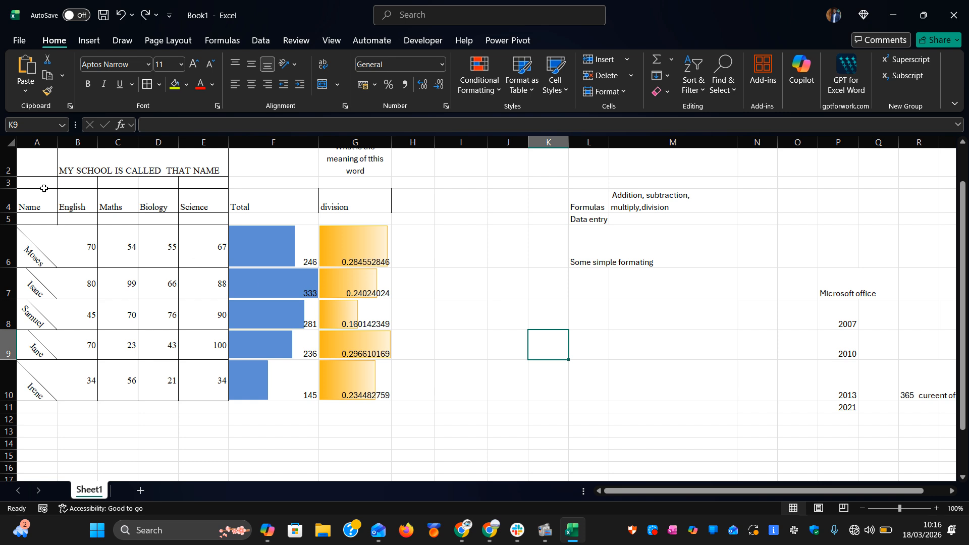
Step: Sort the marks table range A4 to G10 from A to Z, and undo the sort
{"action": "left_click_drag", "start_coordinate": [30, 199], "coordinate": [346, 379]}
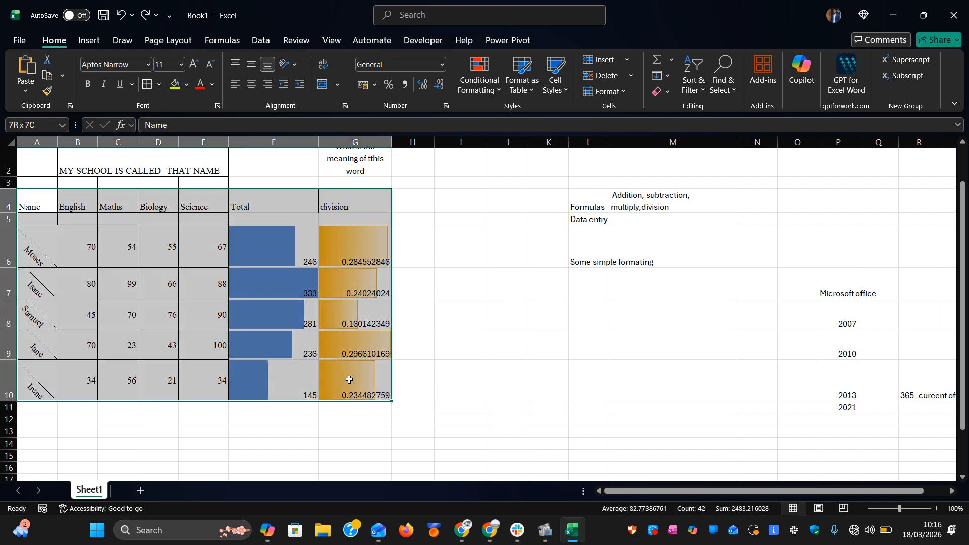
{"action": "left_click", "coordinate": [701, 94]}
{"action": "left_click", "coordinate": [695, 110]}
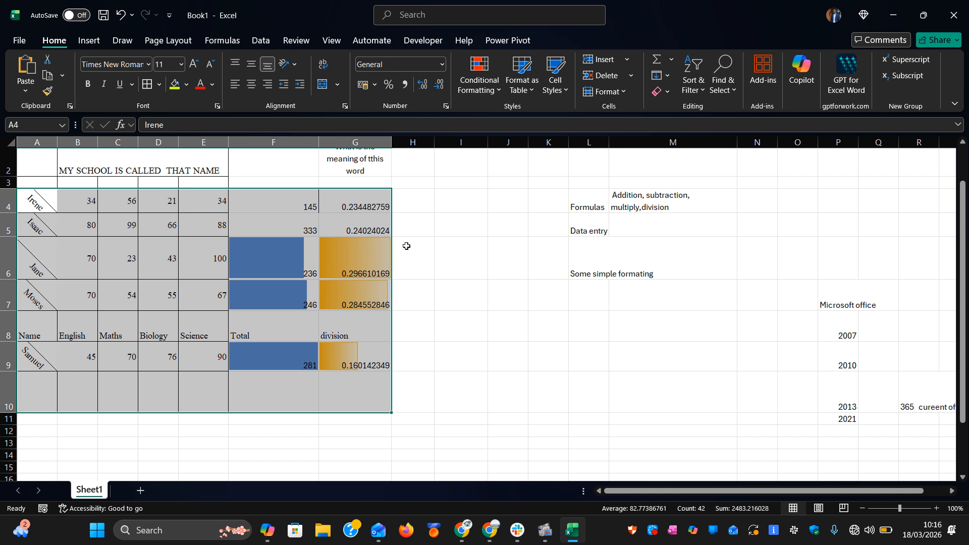
{"action": "left_click", "coordinate": [699, 97]}
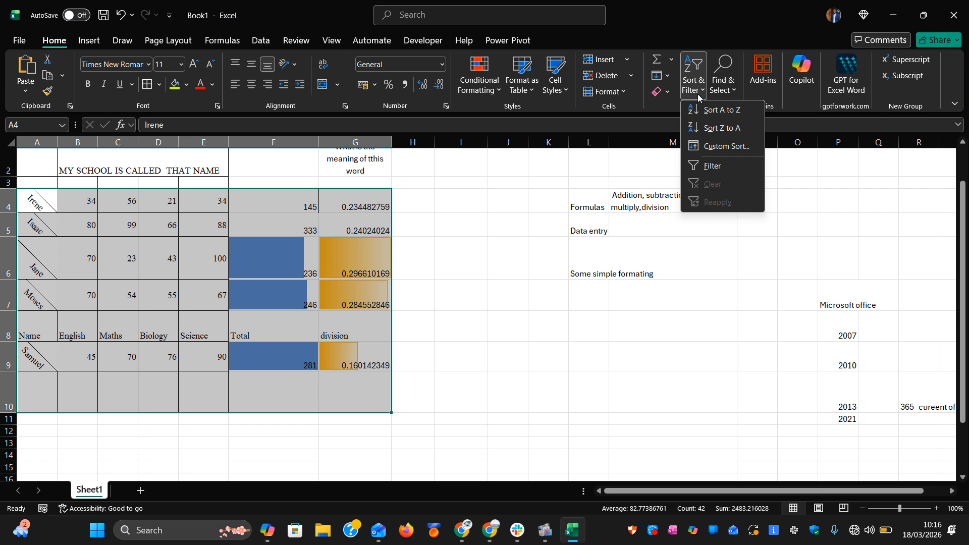
{"action": "left_click", "coordinate": [122, 20]}
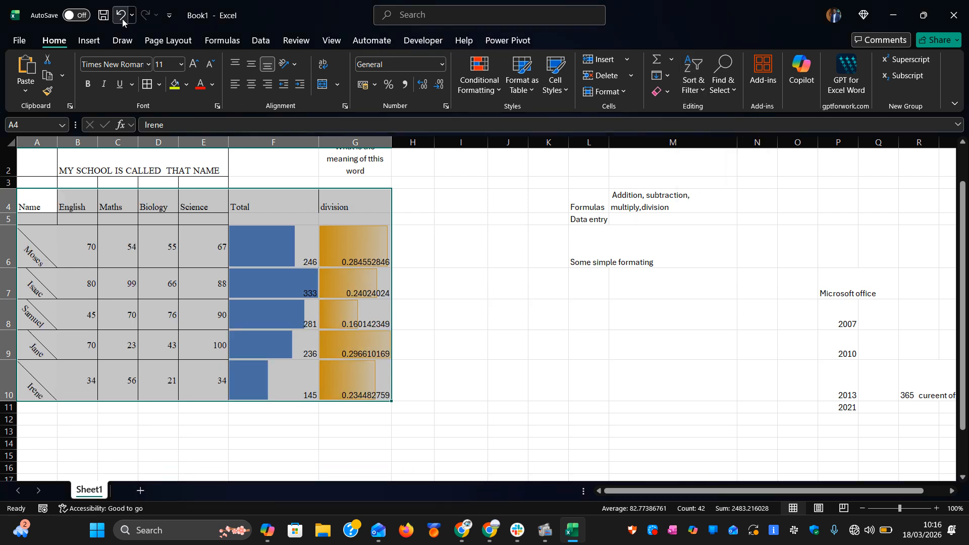
Step: Turn on filtering for the marks table A4 to G10, covering the Name through division headers
{"action": "left_click", "coordinate": [701, 93]}
{"action": "left_click", "coordinate": [710, 165]}
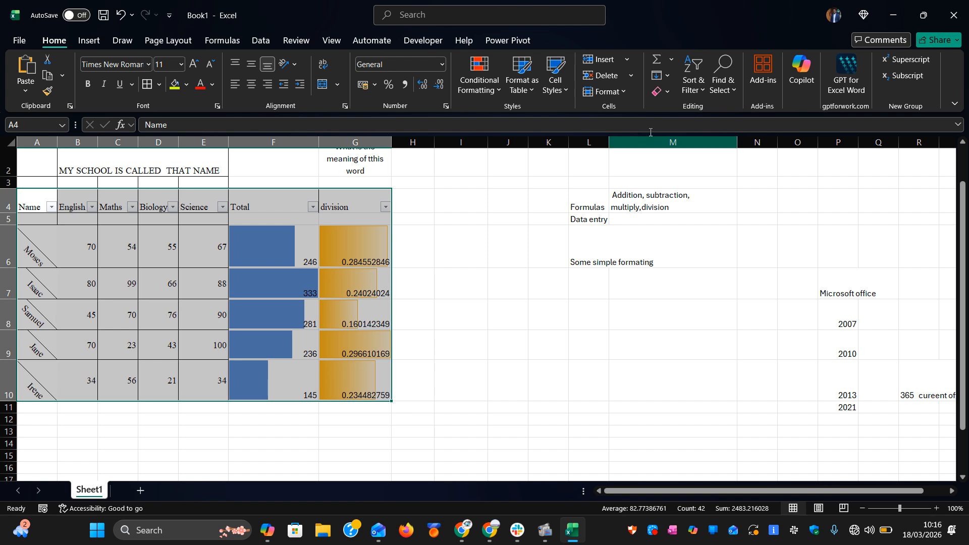
{"action": "left_click", "coordinate": [702, 91]}
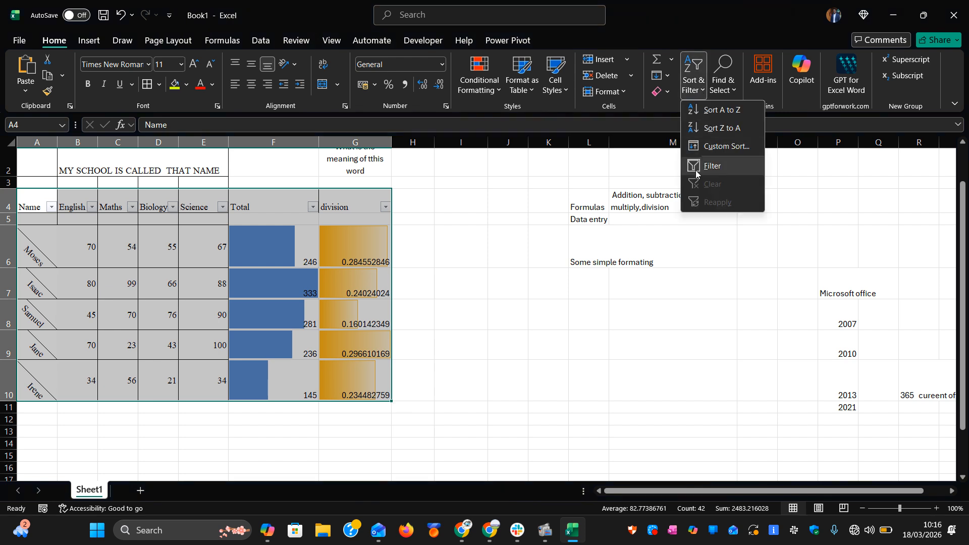
{"action": "left_click", "coordinate": [529, 273]}
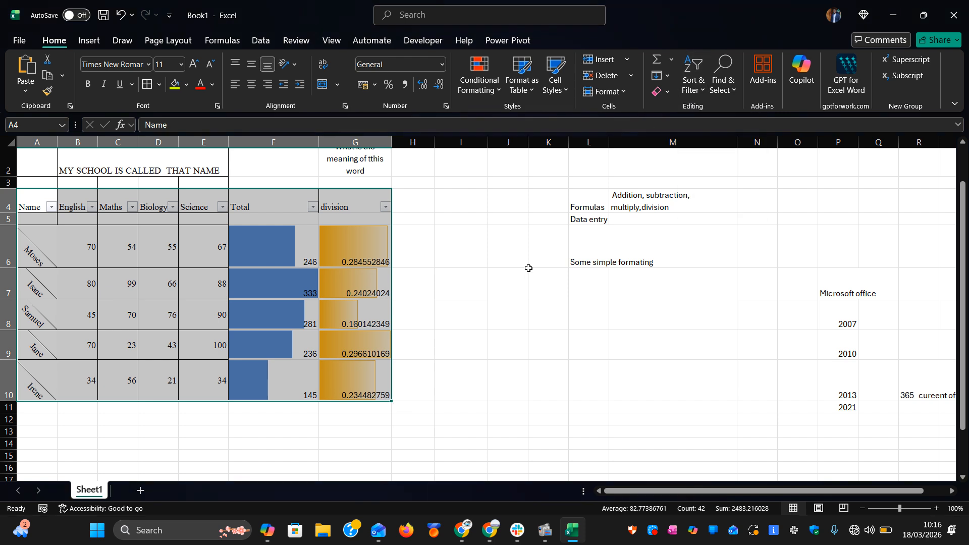
{"action": "left_click", "coordinate": [452, 259]}
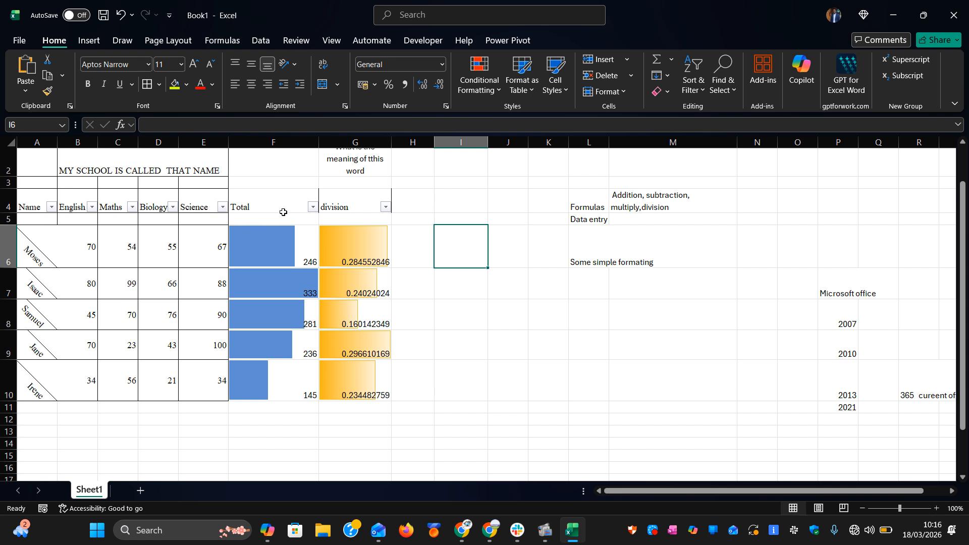
{"action": "left_click", "coordinate": [336, 207]}
{"action": "left_click", "coordinate": [295, 207]}
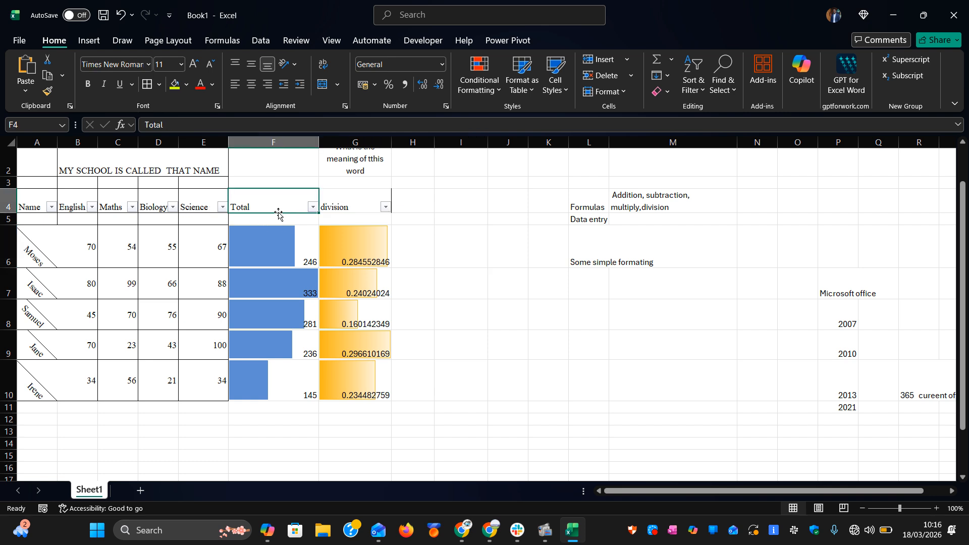
Step: Filter the Science column to show only the marks 34 and 90
{"action": "left_click", "coordinate": [223, 210]}
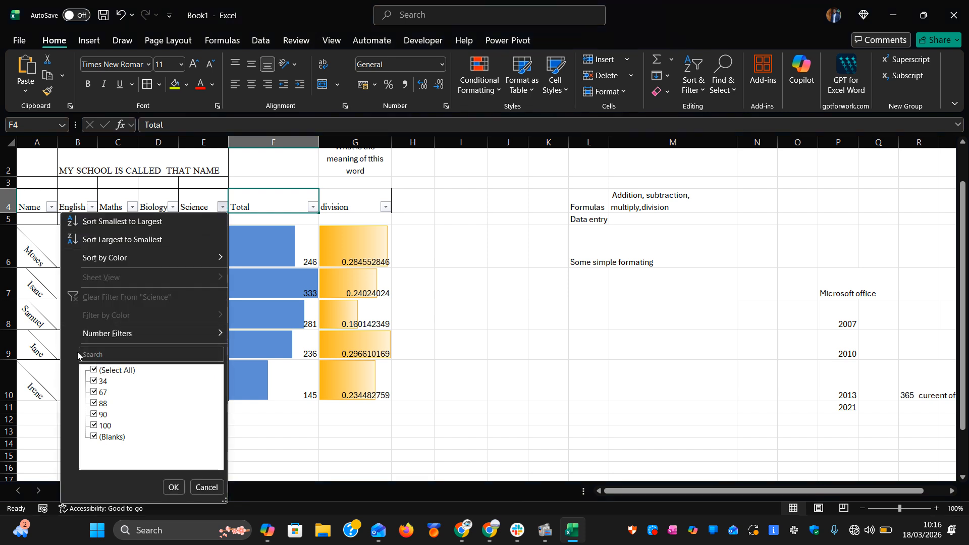
{"action": "left_click", "coordinate": [94, 371]}
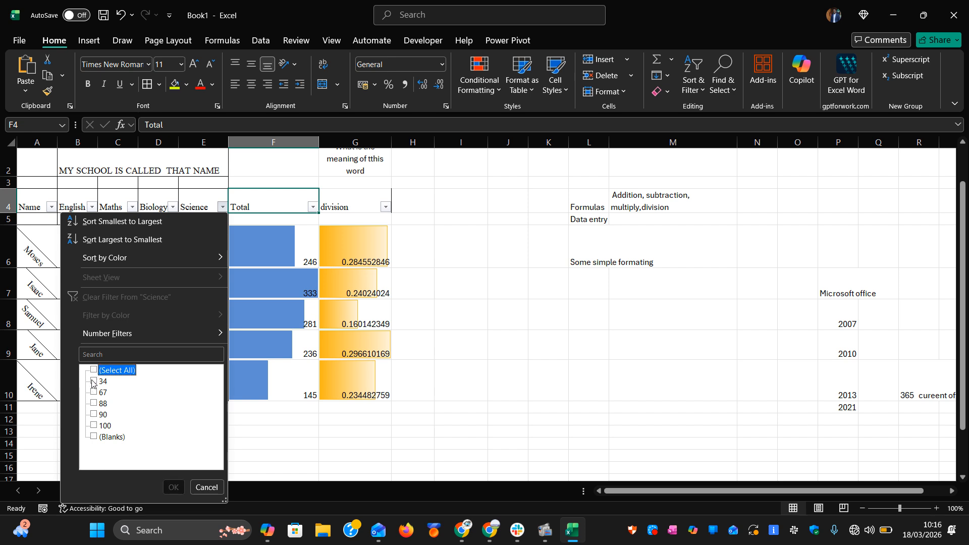
{"action": "left_click", "coordinate": [94, 382]}
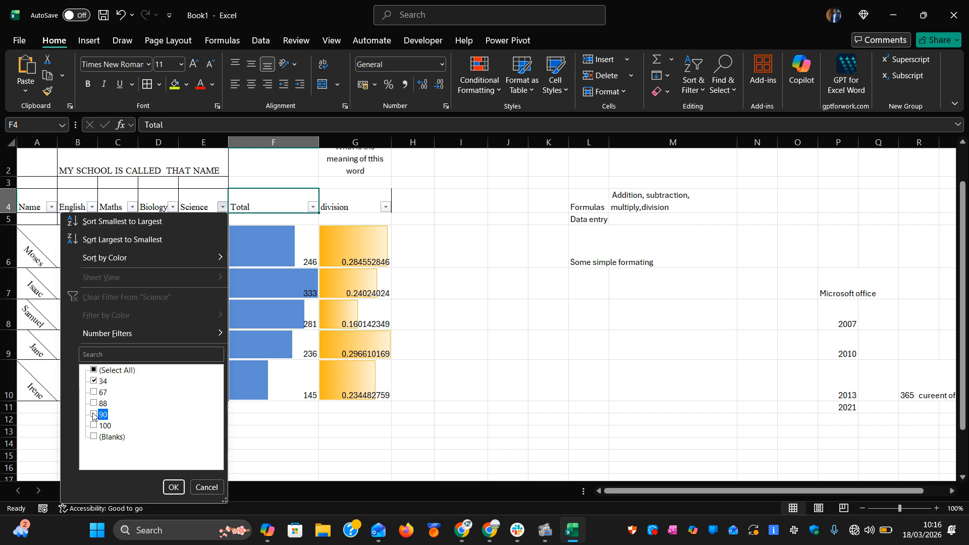
{"action": "left_click", "coordinate": [94, 415]}
{"action": "left_click", "coordinate": [170, 486]}
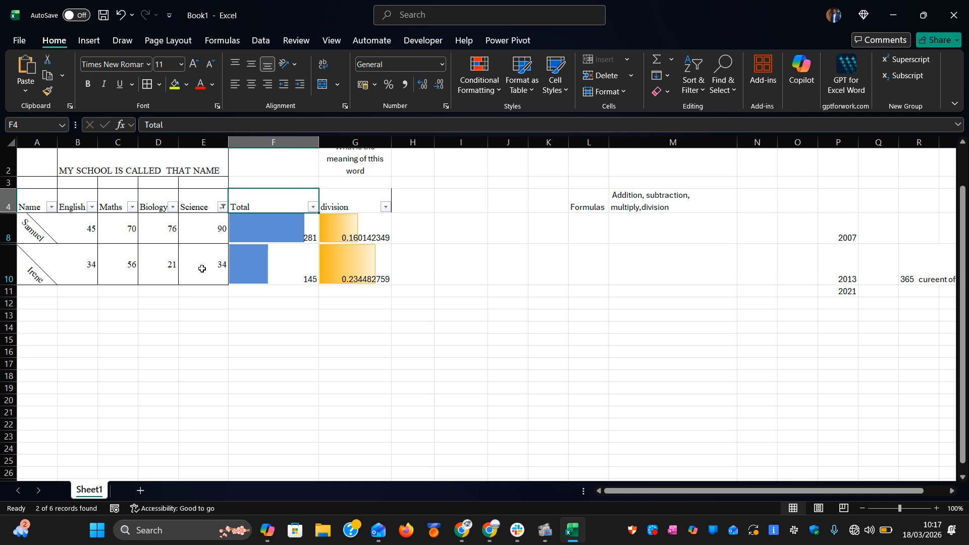
Step: Filter the Total column with the values 145 and 281 both included
{"action": "left_click", "coordinate": [313, 206]}
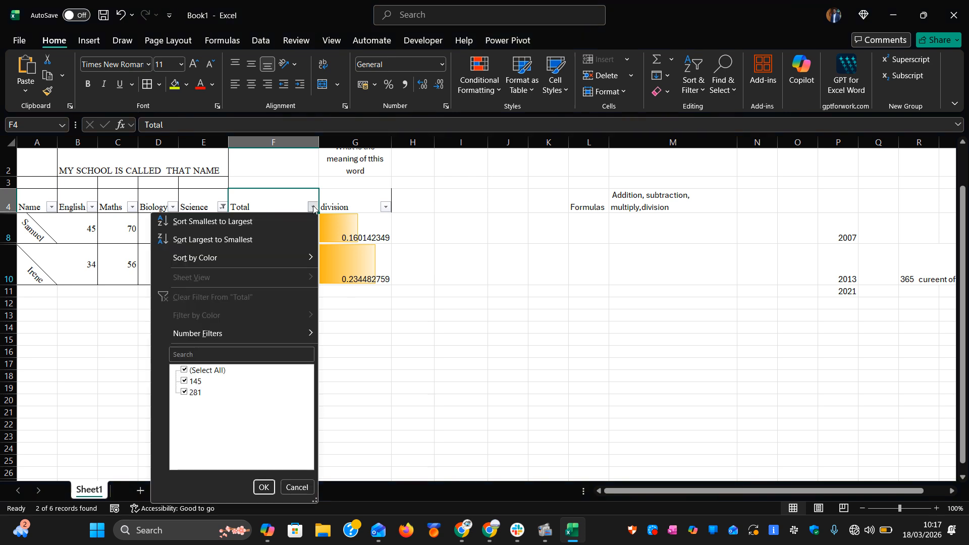
{"action": "left_click", "coordinate": [184, 371]}
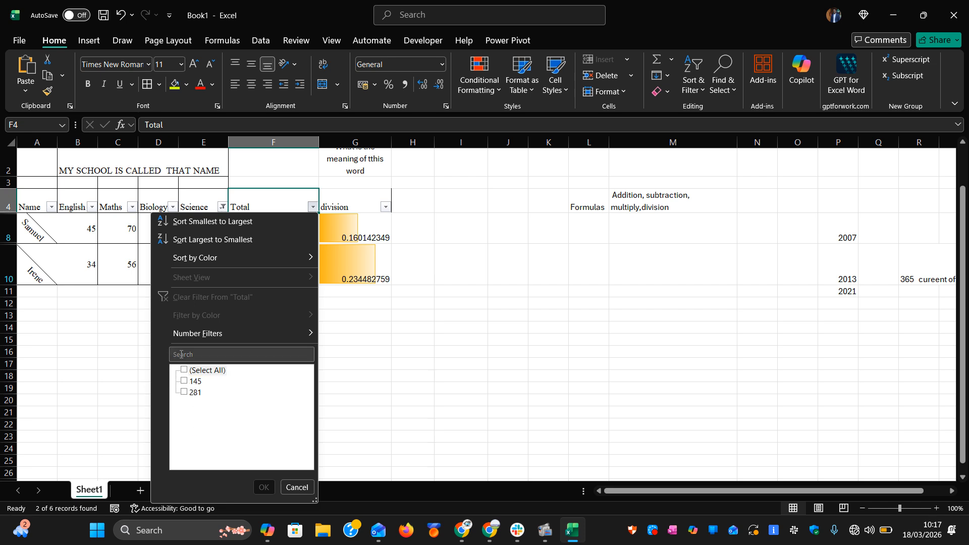
{"action": "left_click", "coordinate": [184, 383]}
{"action": "left_click", "coordinate": [183, 393]}
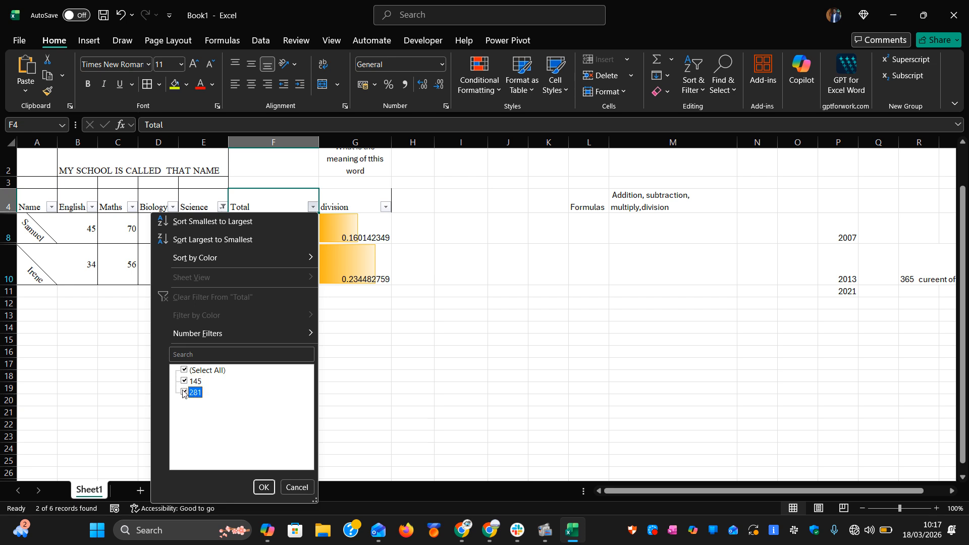
{"action": "left_click", "coordinate": [261, 487]}
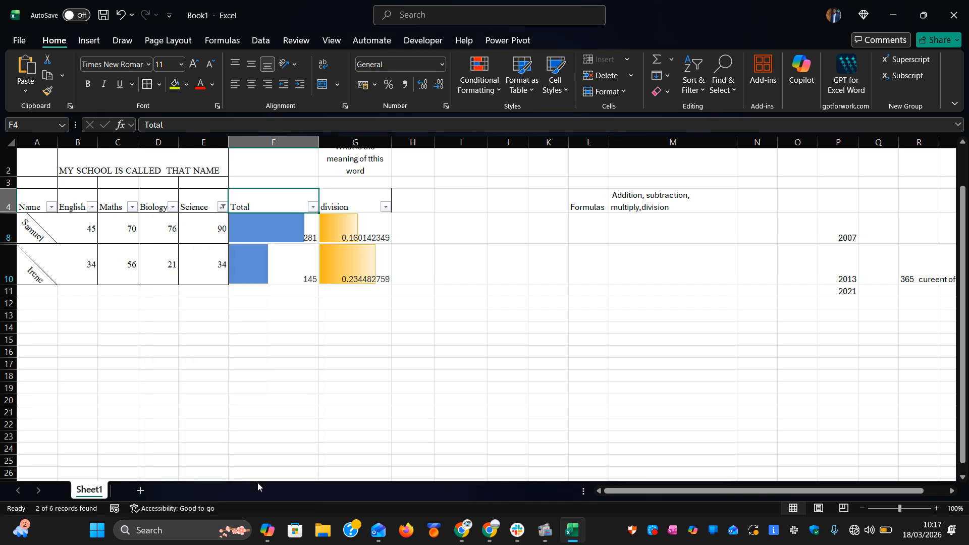
Step: Include all values again in the Science column filter to bring back every student row
{"action": "left_click", "coordinate": [223, 207]}
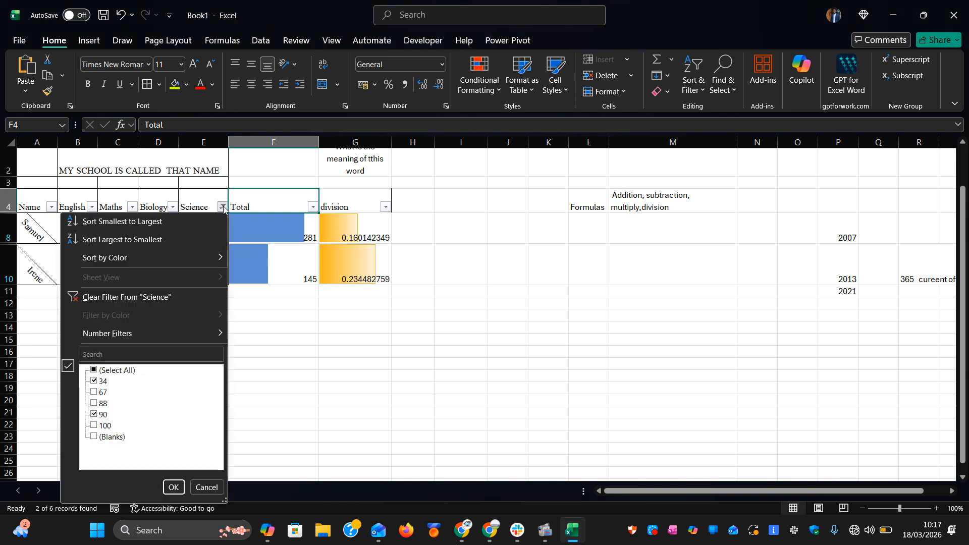
{"action": "left_click", "coordinate": [95, 371]}
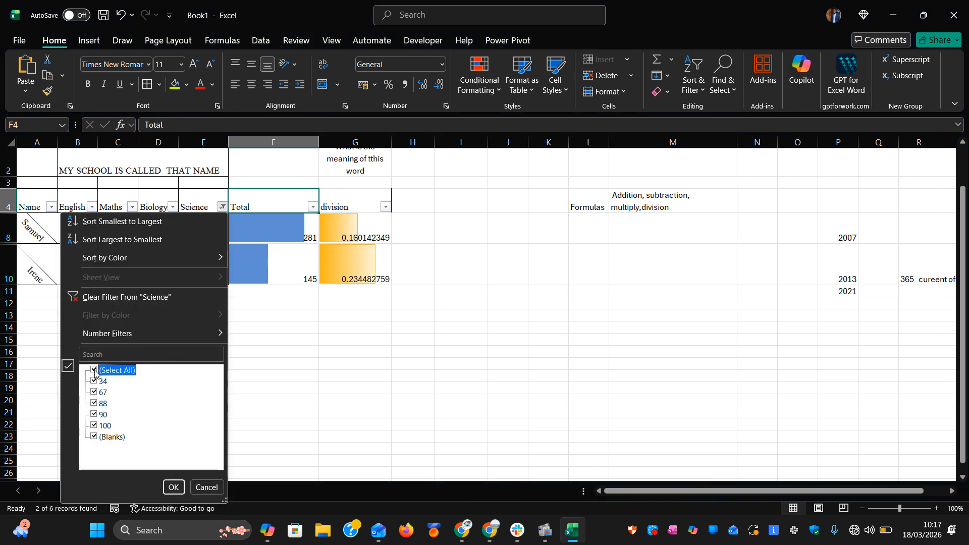
{"action": "left_click", "coordinate": [172, 488]}
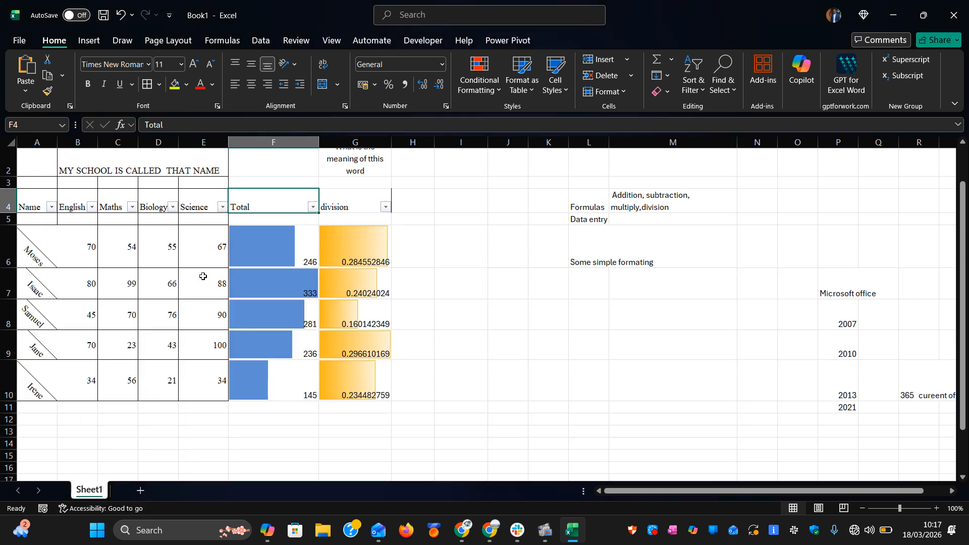
Step: Filter the Biology column to show only the marks 55 and 66
{"action": "left_click", "coordinate": [172, 207]}
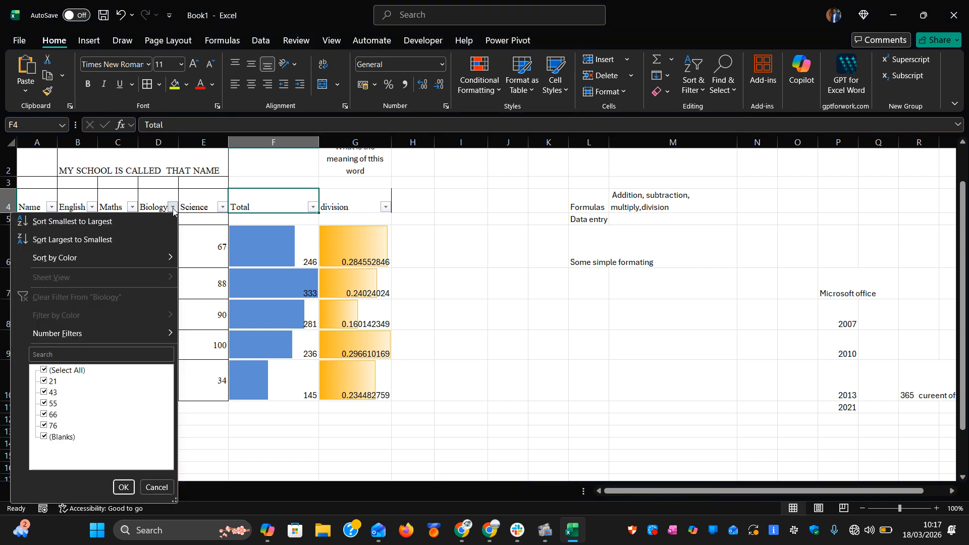
{"action": "left_click", "coordinate": [43, 372]}
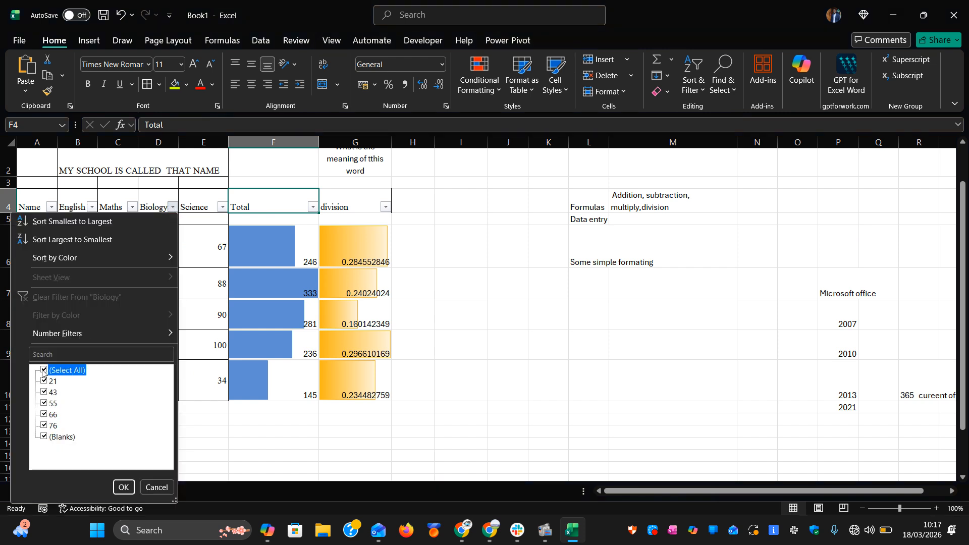
{"action": "left_click", "coordinate": [43, 404]}
{"action": "left_click", "coordinate": [43, 414]}
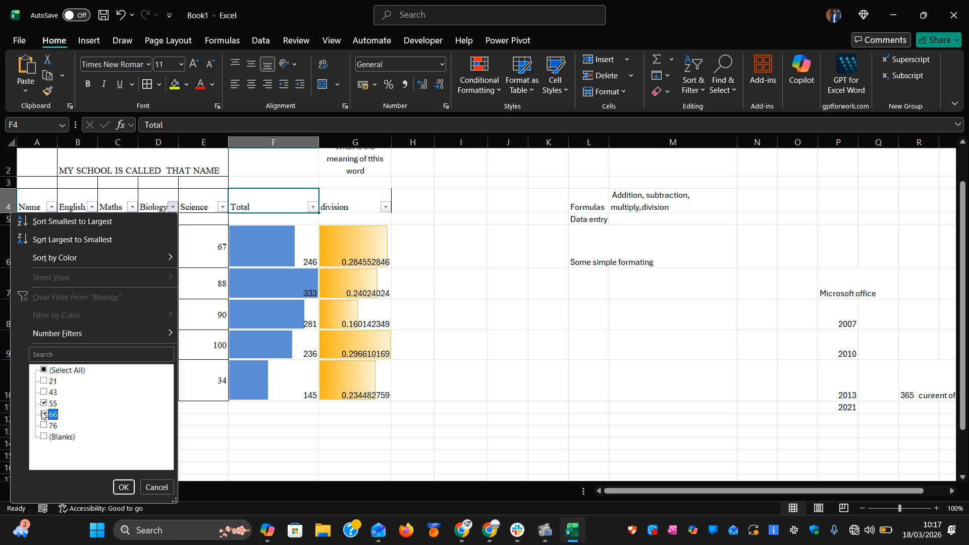
{"action": "left_click", "coordinate": [123, 488]}
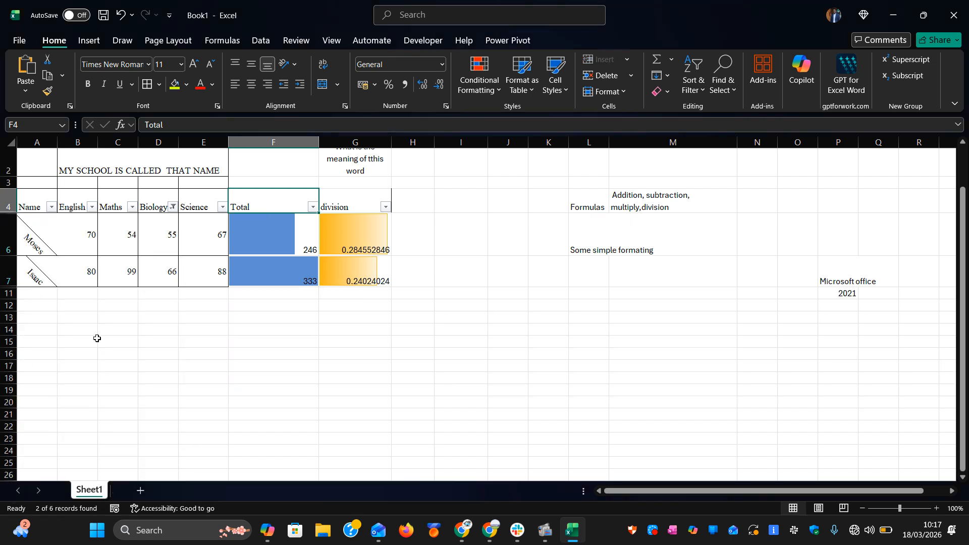
Step: Include all values again in the Biology column filter
{"action": "left_click", "coordinate": [173, 207]}
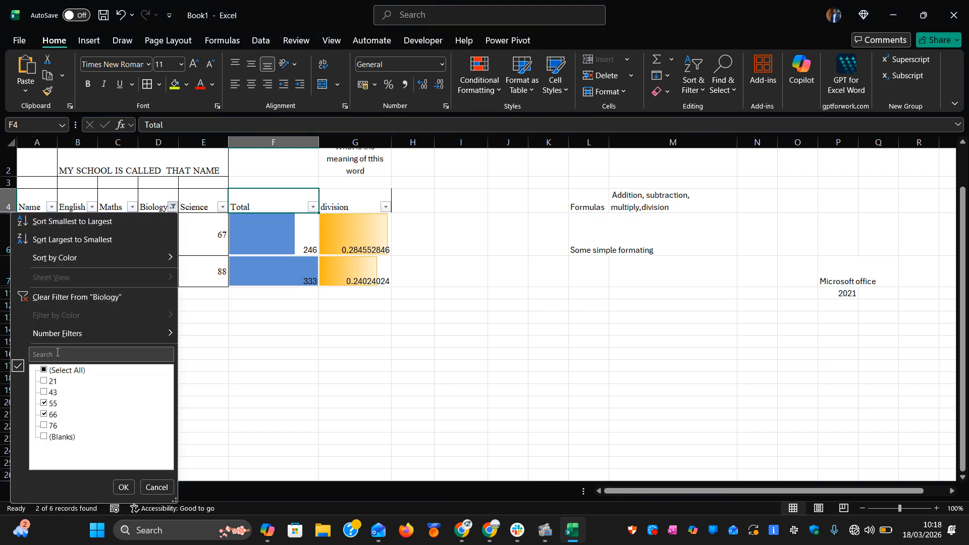
{"action": "left_click", "coordinate": [43, 372]}
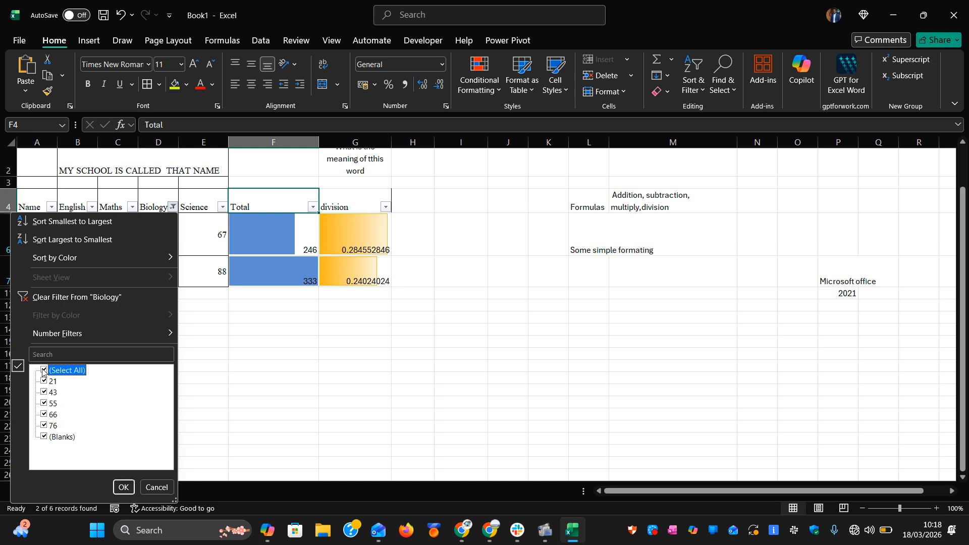
{"action": "left_click", "coordinate": [124, 487]}
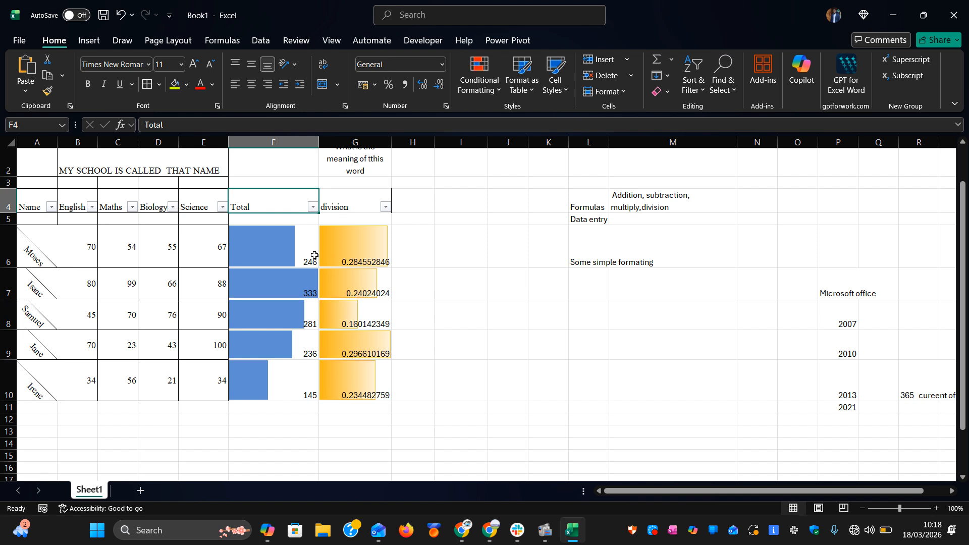
Step: Select the marks table range A4 to G10 and look over the sort and filter options
{"action": "left_click_drag", "start_coordinate": [29, 206], "coordinate": [373, 389]}
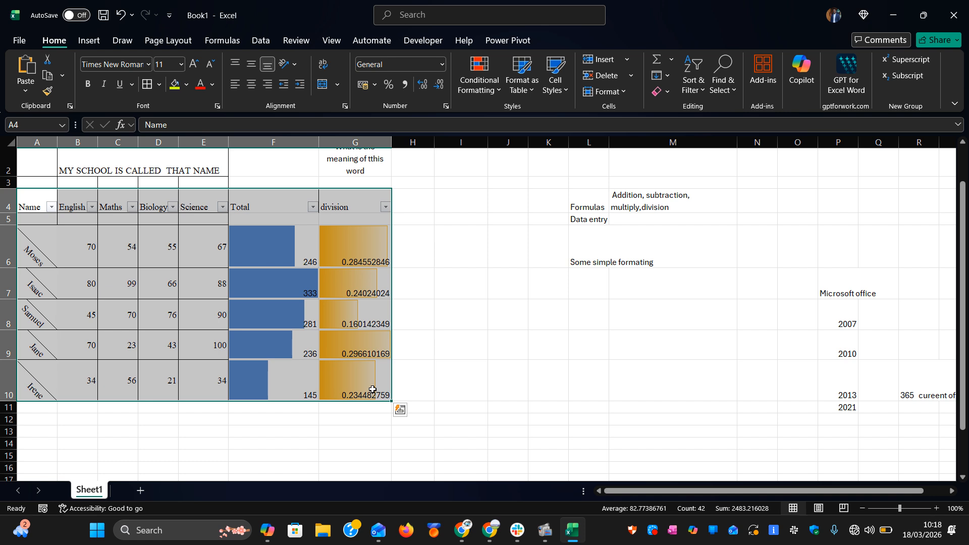
{"action": "left_click", "coordinate": [701, 91]}
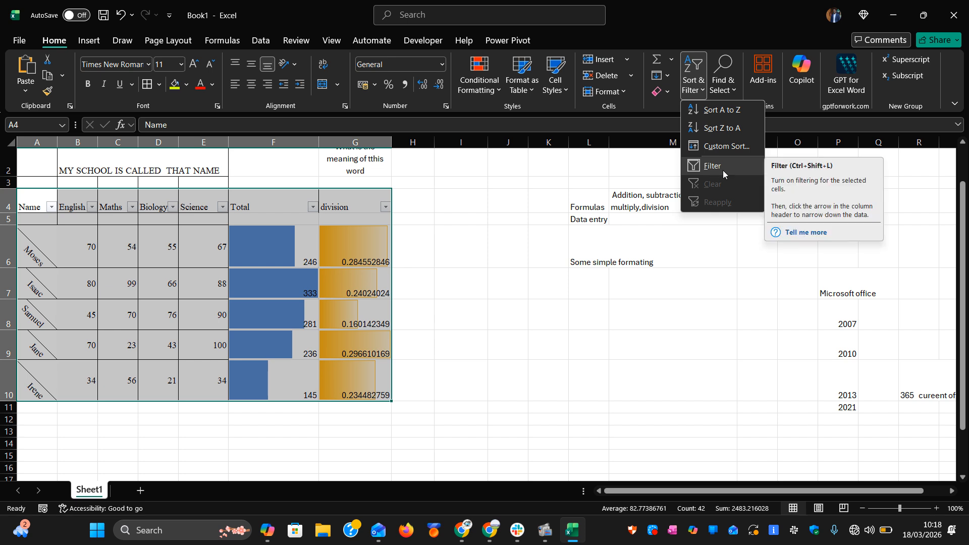
{"action": "left_click", "coordinate": [684, 304]}
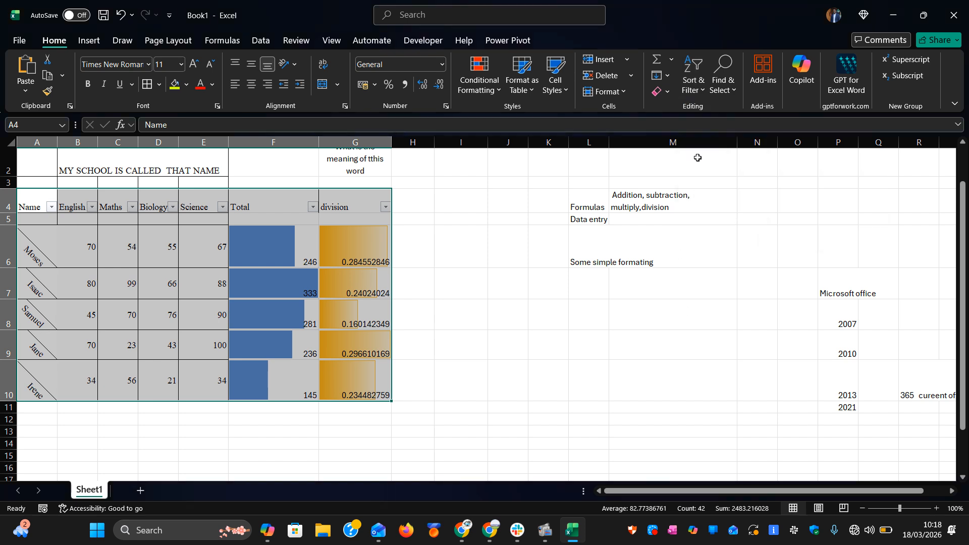
Step: Replace all occurrences of the row 6 student's name in the selected table with a different first name, and check cell A6
{"action": "left_click", "coordinate": [733, 91]}
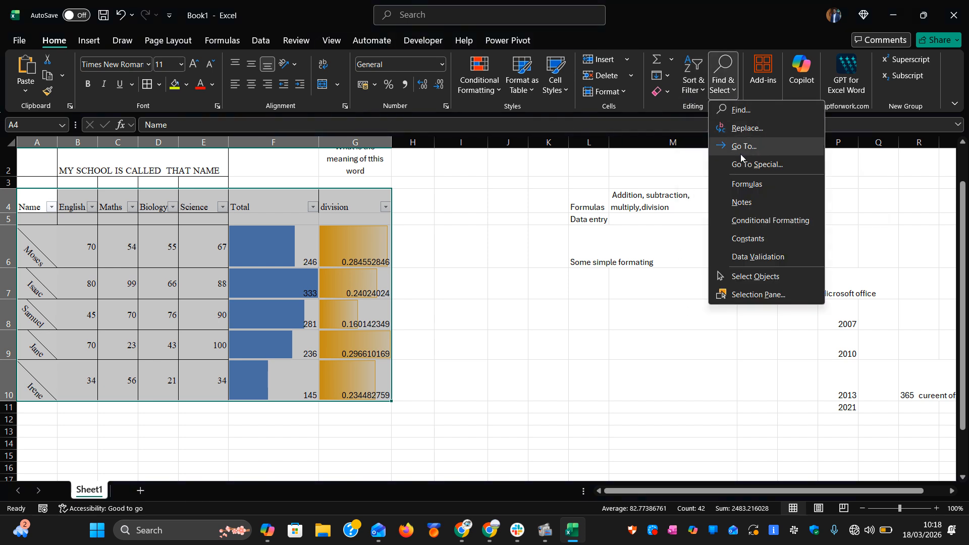
{"action": "left_click", "coordinate": [757, 129]}
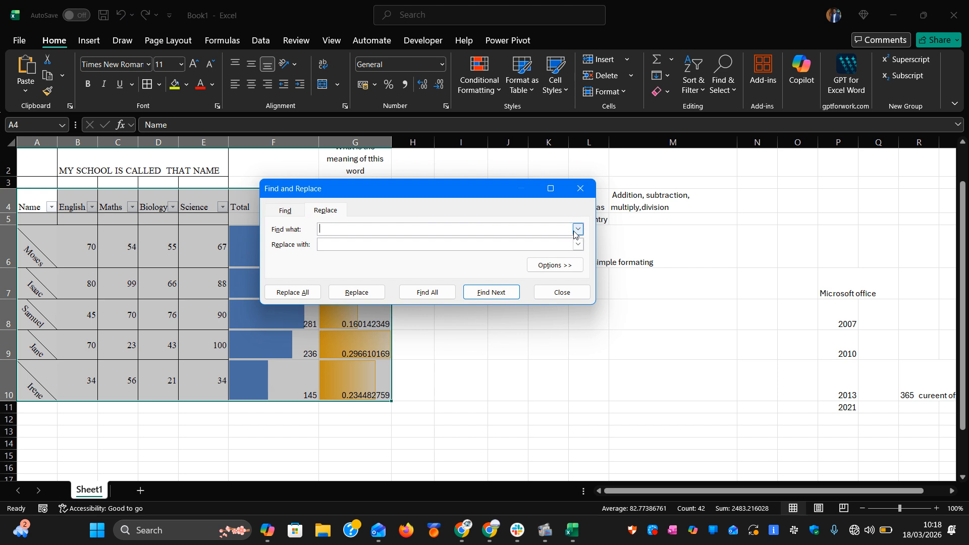
{"action": "left_click", "coordinate": [576, 231]}
{"action": "left_click", "coordinate": [577, 231]}
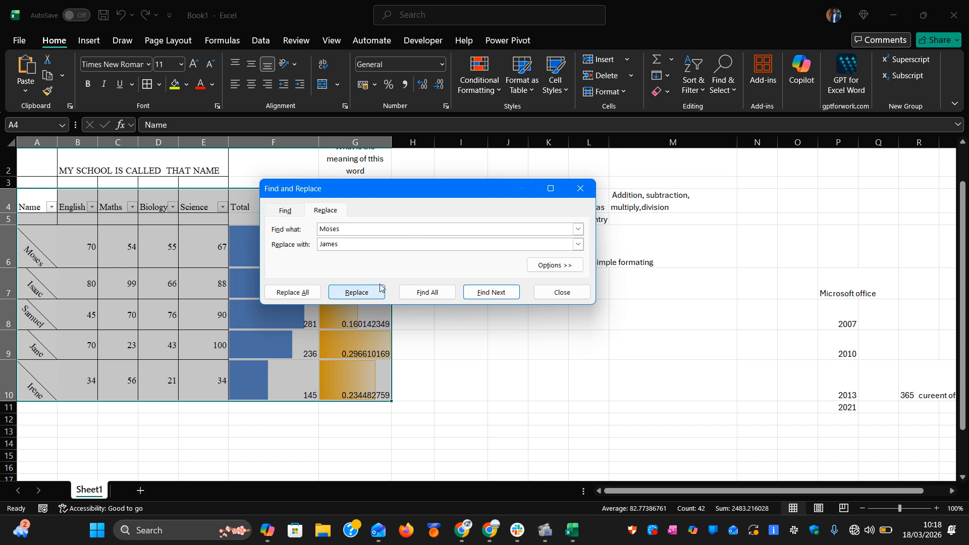
{"action": "left_click", "coordinate": [297, 293]}
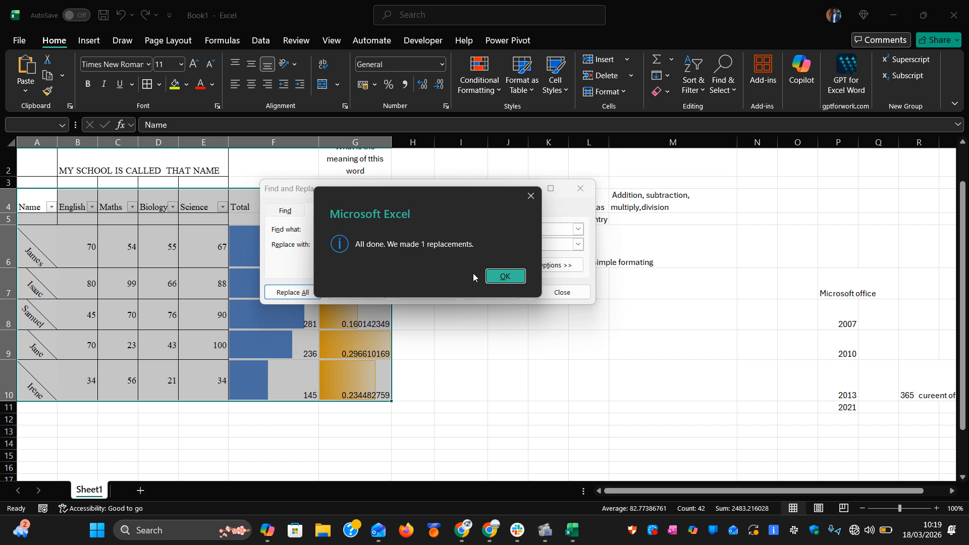
{"action": "left_click", "coordinate": [505, 277]}
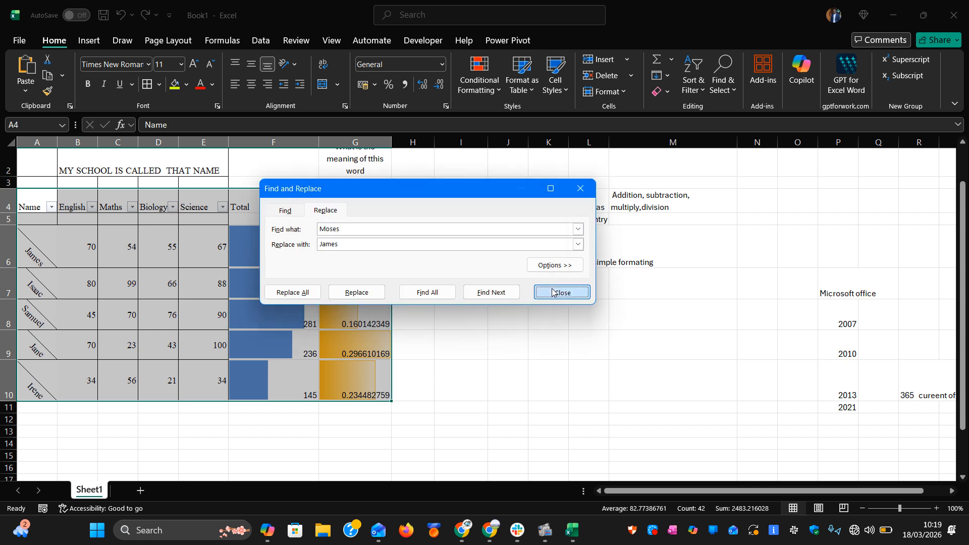
{"action": "left_click", "coordinate": [553, 291]}
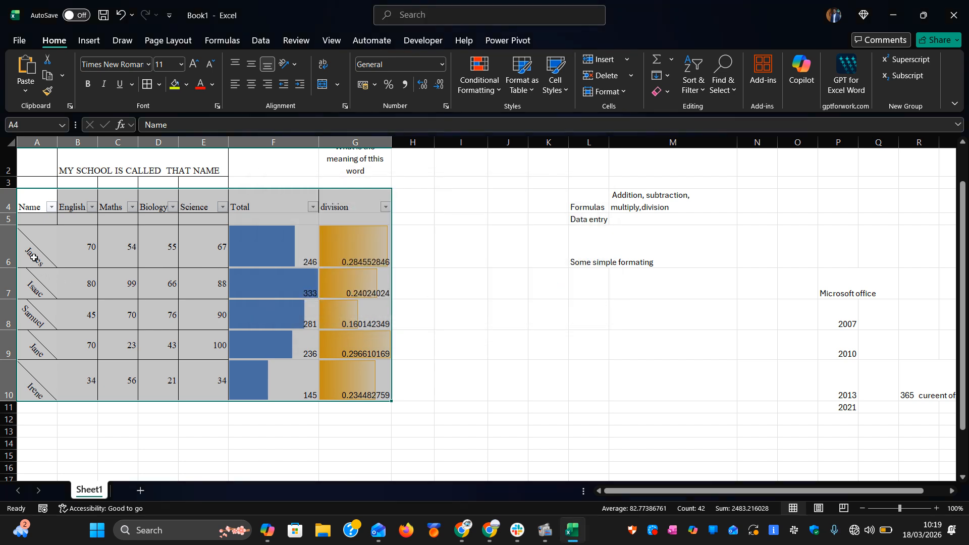
{"action": "left_click", "coordinate": [34, 258]}
{"action": "left_click", "coordinate": [82, 255]}
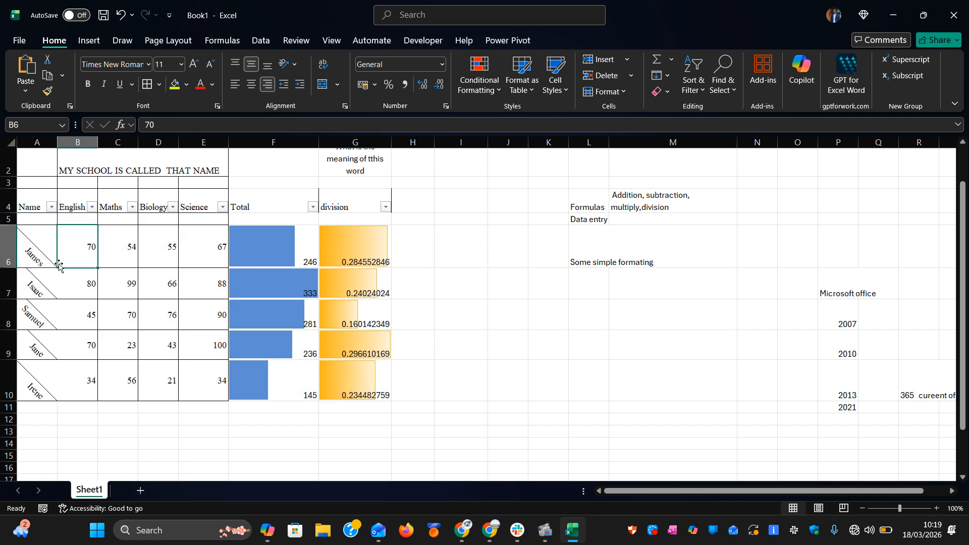
{"action": "left_click", "coordinate": [42, 266]}
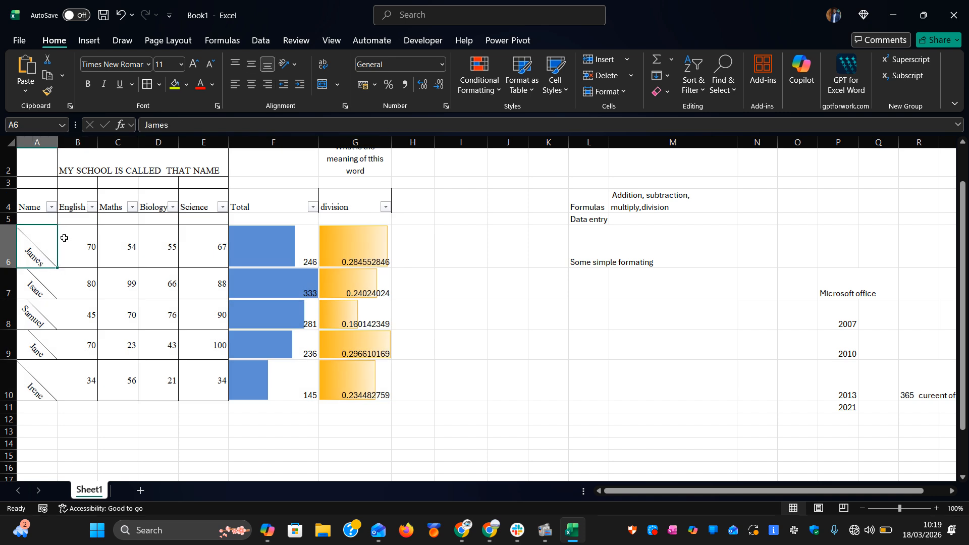
{"action": "left_click", "coordinate": [725, 92]}
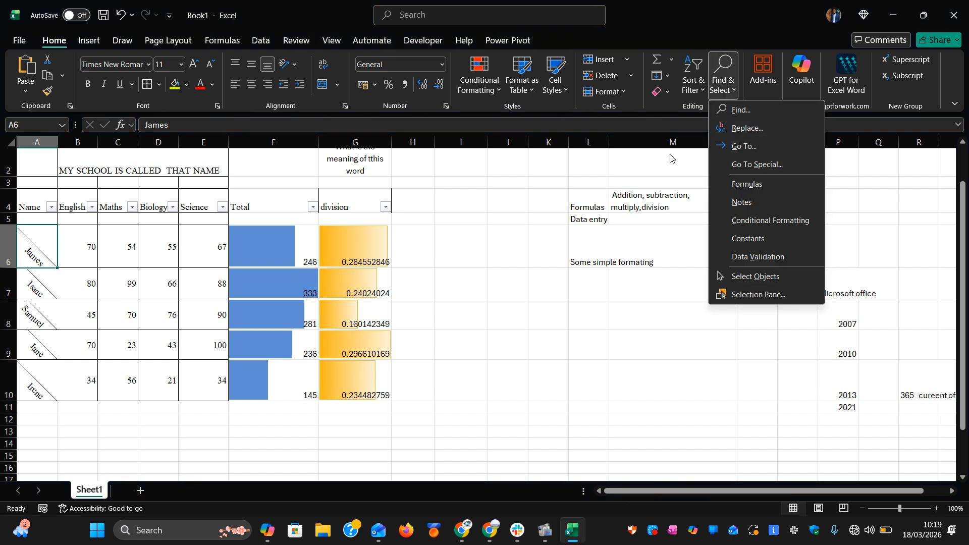
{"action": "left_click", "coordinate": [627, 326]}
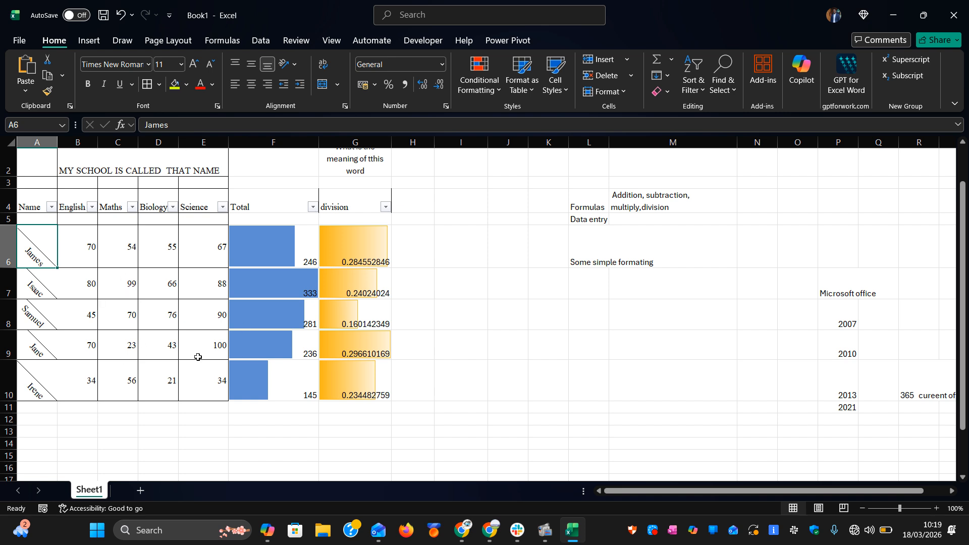
{"action": "left_click", "coordinate": [85, 253]}
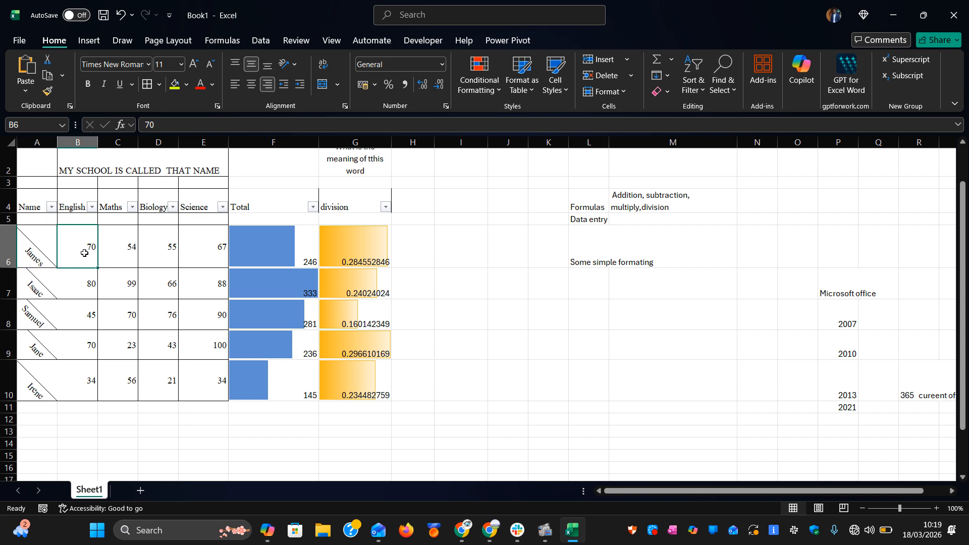
{"action": "left_click", "coordinate": [142, 238]}
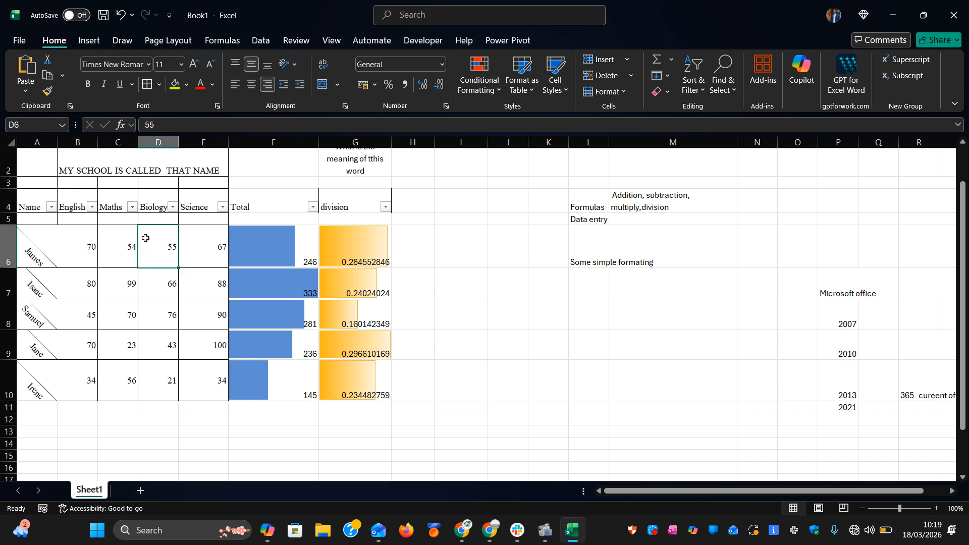
{"action": "left_click", "coordinate": [126, 246]}
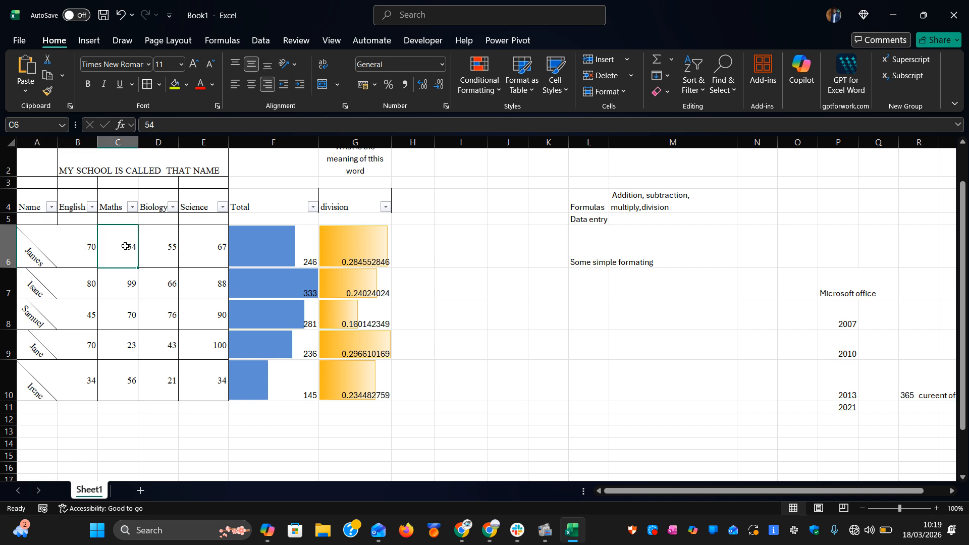
{"action": "left_click", "coordinate": [163, 254]}
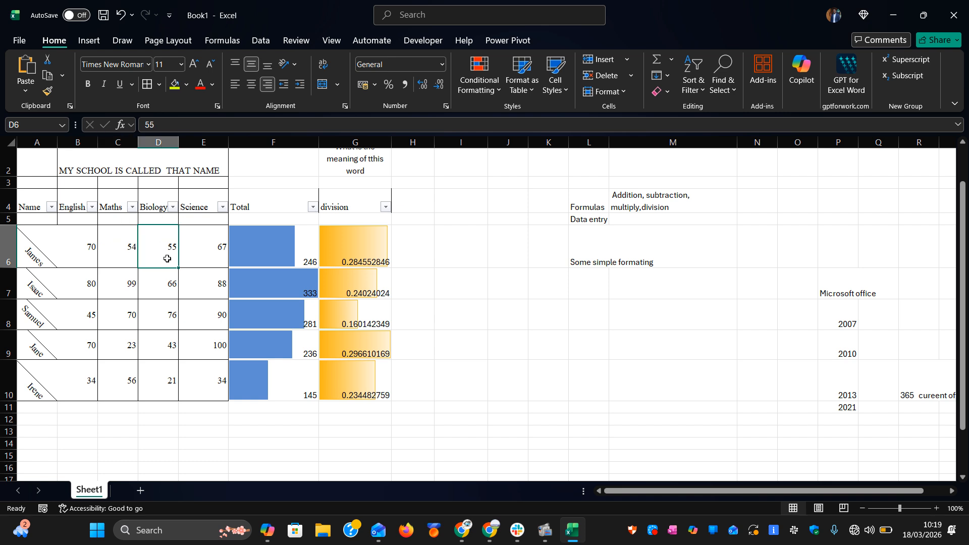
Step: Set the Biology mark in cell D6 to 99
{"action": "type", "text": "99"}
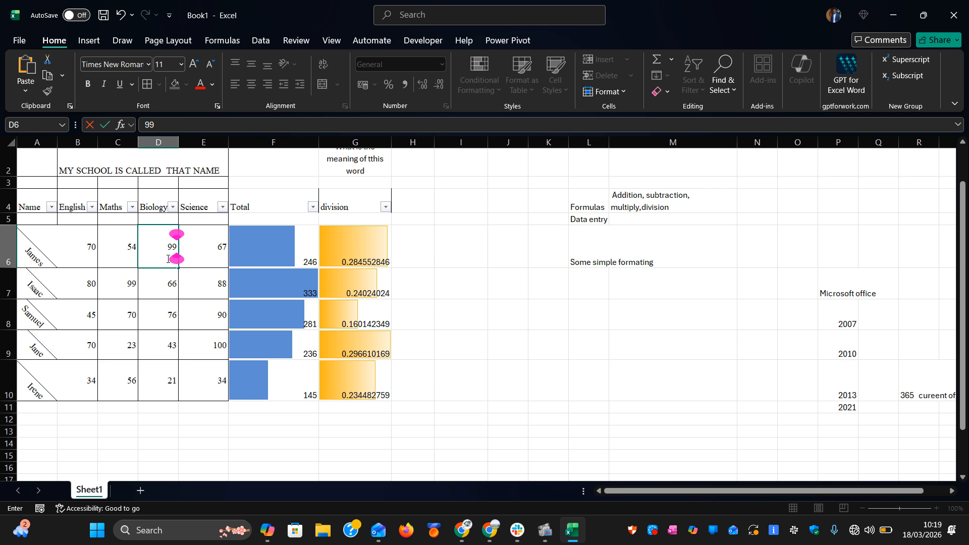
{"action": "key", "text": "Return"}
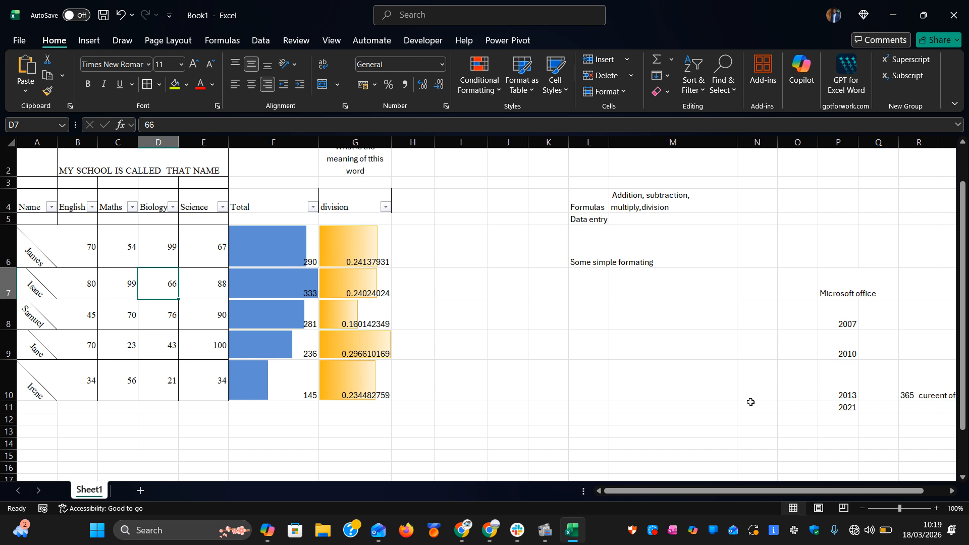
Step: Set the Science mark in cell E6 to 200
{"action": "left_click", "coordinate": [936, 509]}
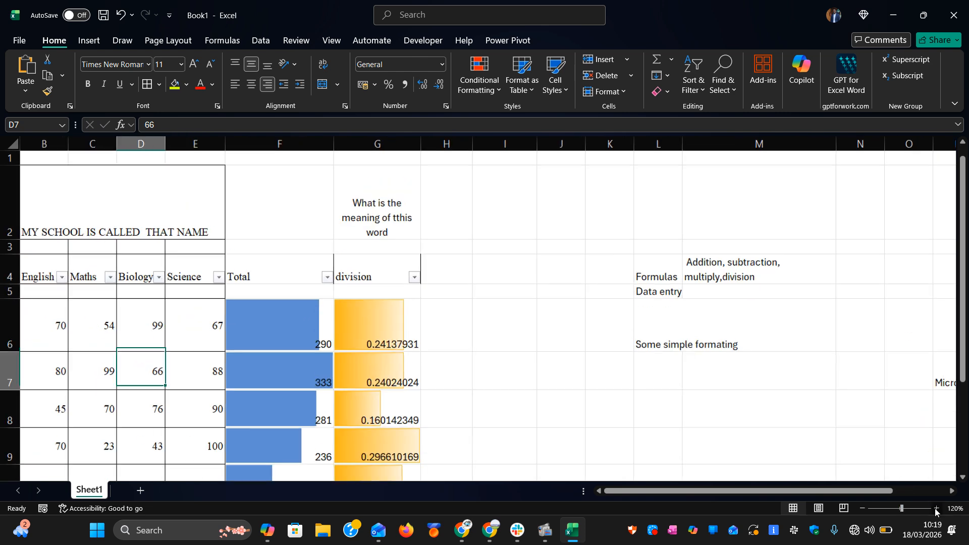
{"action": "left_click", "coordinate": [935, 509]}
{"action": "left_click", "coordinate": [936, 509]}
{"action": "left_click", "coordinate": [936, 508]}
{"action": "left_click", "coordinate": [935, 508]}
{"action": "left_click", "coordinate": [936, 508]}
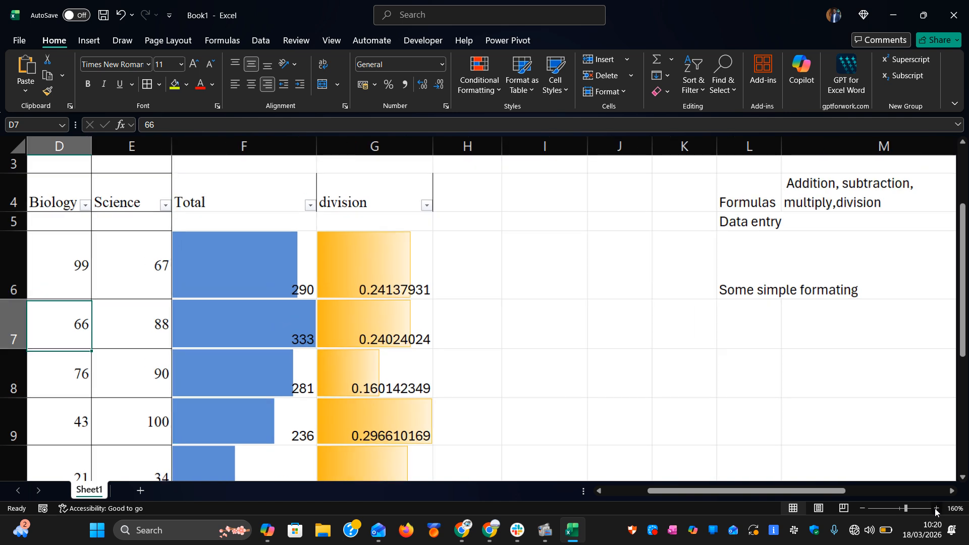
{"action": "scroll", "coordinate": [536, 442], "scroll_direction": "left", "scroll_amount": 2}
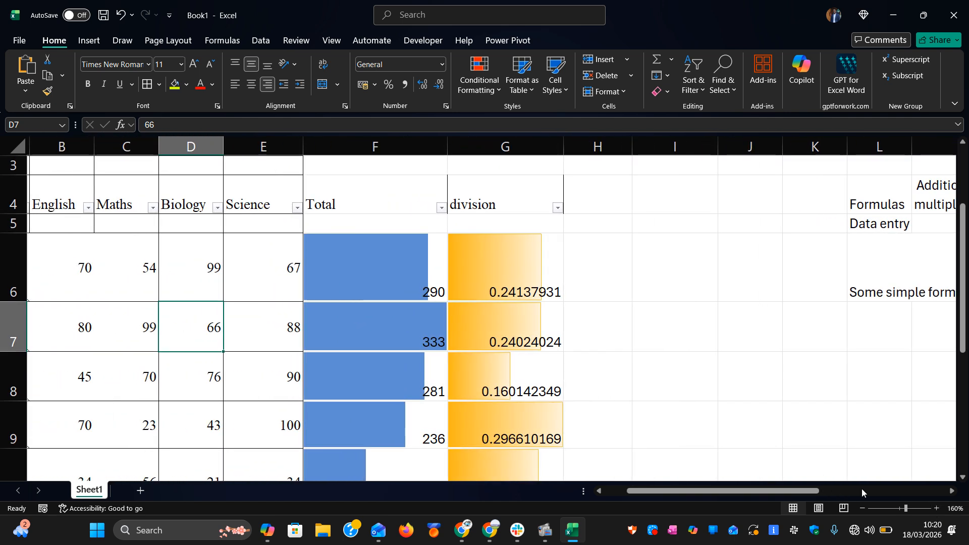
{"action": "left_click", "coordinate": [936, 508]}
{"action": "left_click", "coordinate": [936, 508]}
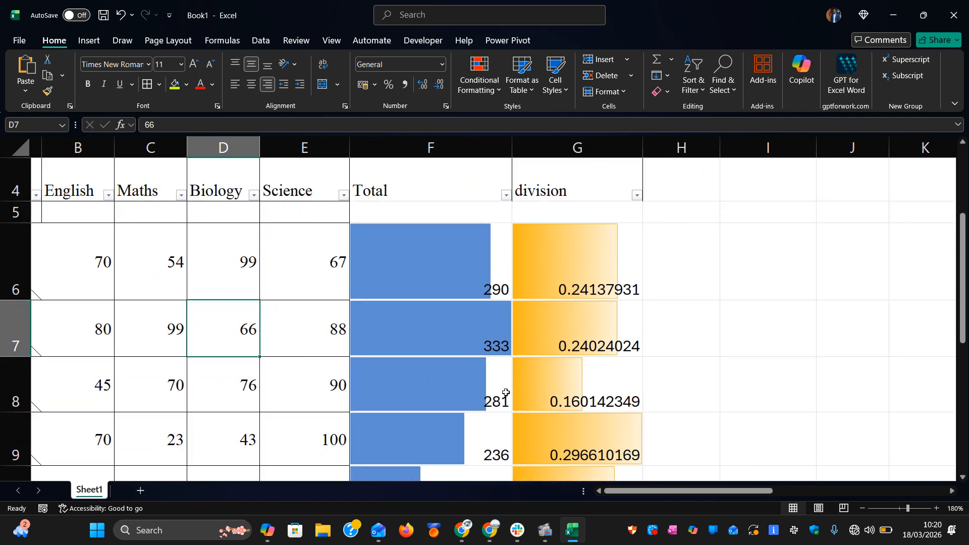
{"action": "left_click", "coordinate": [298, 260]}
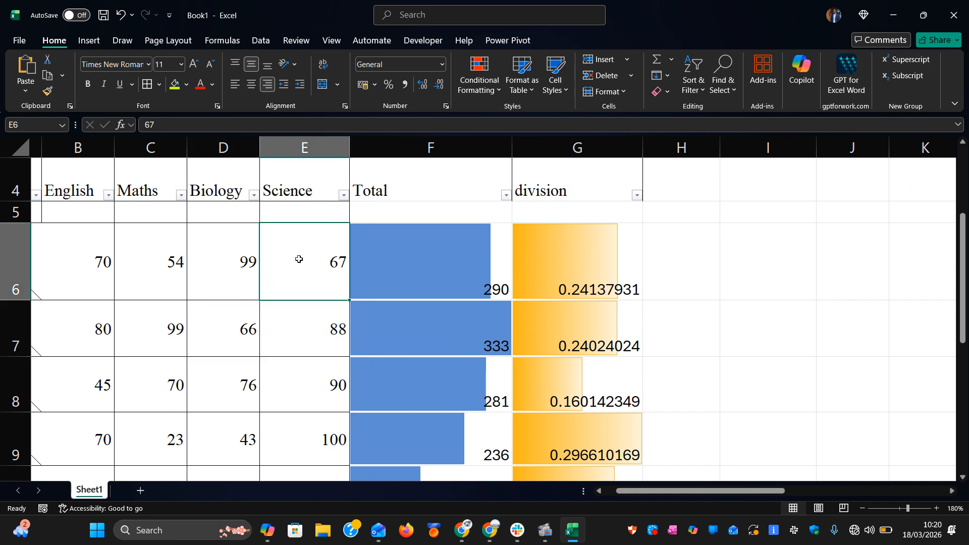
{"action": "type", "text": "200"}
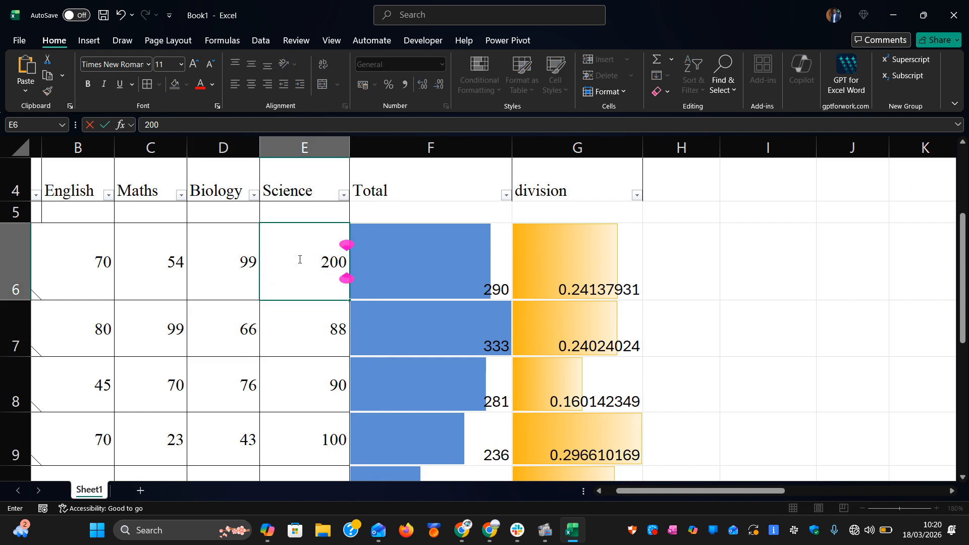
{"action": "key", "text": "BackSpace"}
{"action": "key", "text": "BackSpace"}
{"action": "key", "text": "BackSpace"}
{"action": "type", "text": "200"}
{"action": "key", "text": "Return"}
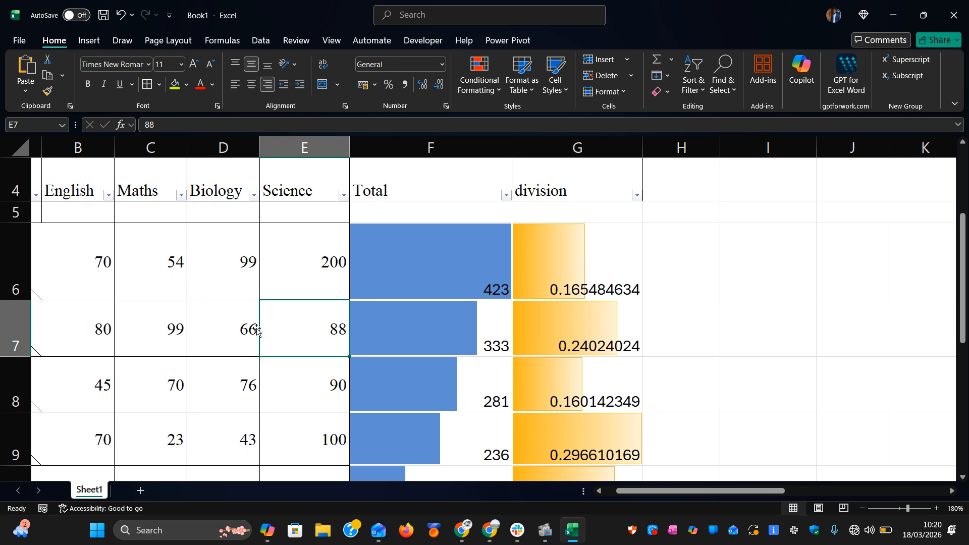
Step: Set the Maths mark in cell C7 and the Biology mark in cell D8 to 100
{"action": "left_click", "coordinate": [163, 329]}
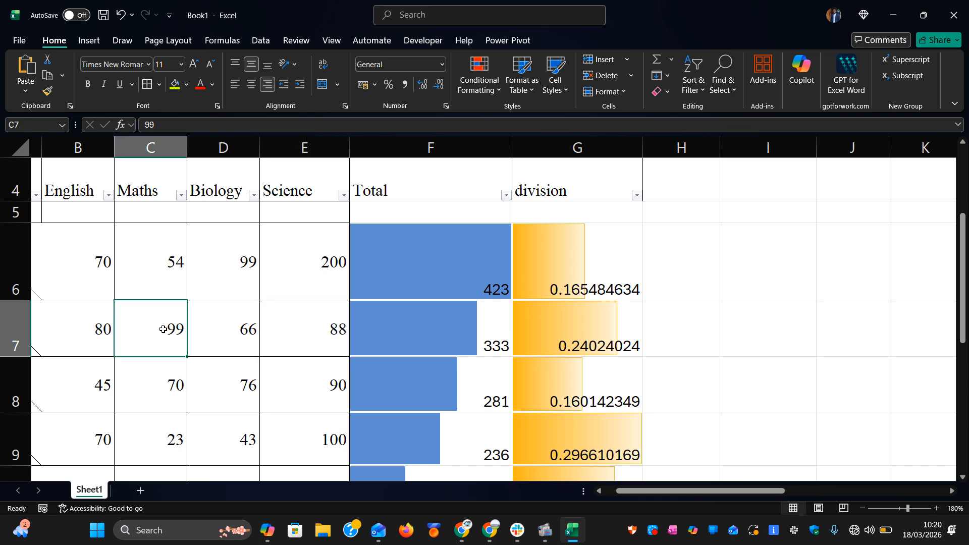
{"action": "type", "text": "100"}
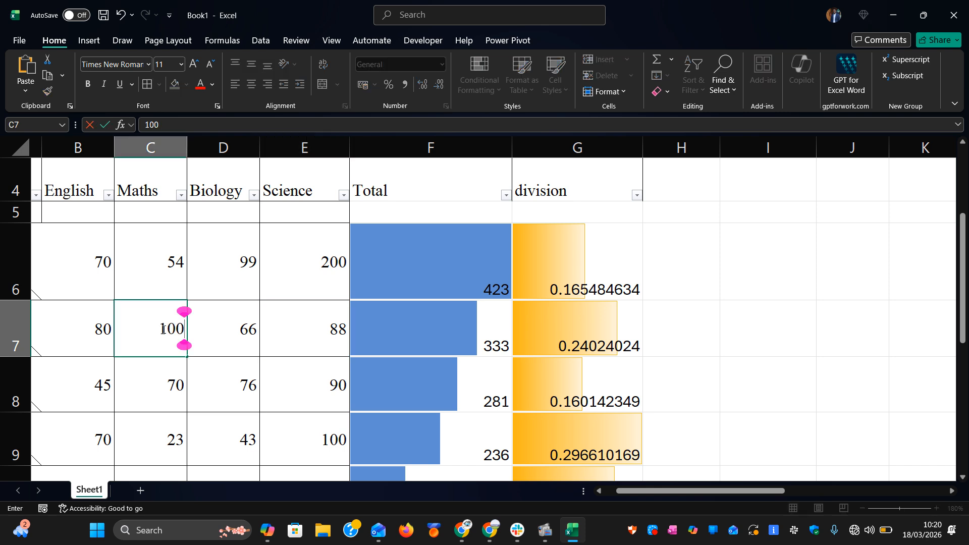
{"action": "key", "text": "Return"}
{"action": "left_click", "coordinate": [233, 385]}
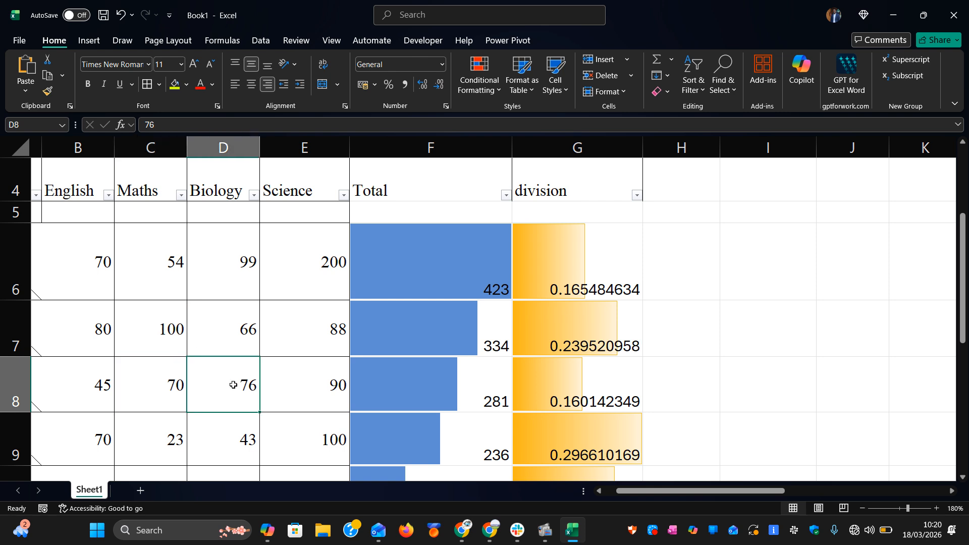
{"action": "type", "text": "100"}
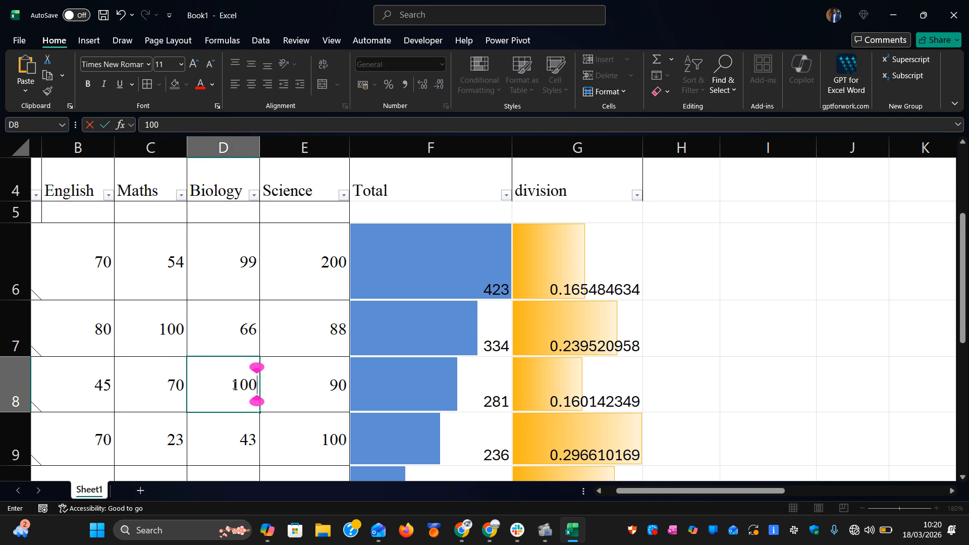
{"action": "key", "text": "Return"}
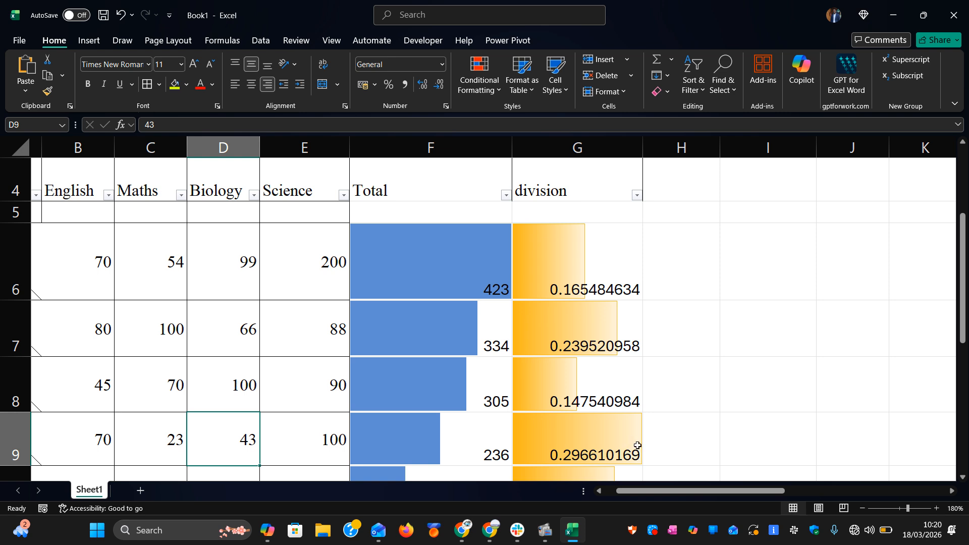
Step: Look over the whole marks table at 120% zoom, from the Name column to the division column, including the totals and data bars
{"action": "left_click", "coordinate": [861, 508]}
{"action": "left_click", "coordinate": [860, 508]}
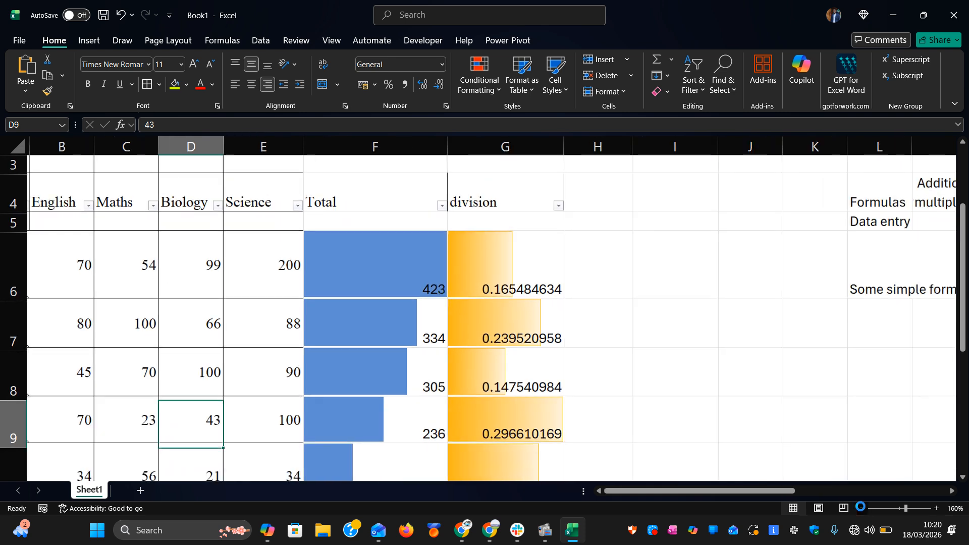
{"action": "left_click", "coordinate": [861, 508]}
{"action": "left_click", "coordinate": [861, 508]}
{"action": "left_click", "coordinate": [861, 509]}
{"action": "left_click", "coordinate": [861, 508]}
{"action": "left_click", "coordinate": [861, 508]}
{"action": "left_click", "coordinate": [861, 508]}
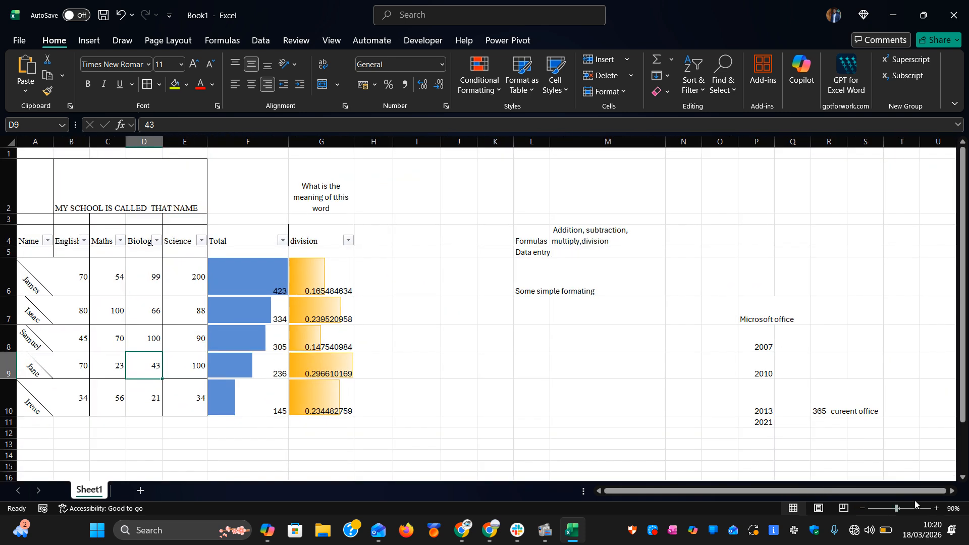
{"action": "left_click", "coordinate": [937, 508]}
{"action": "left_click", "coordinate": [936, 508]}
{"action": "left_click", "coordinate": [936, 508]}
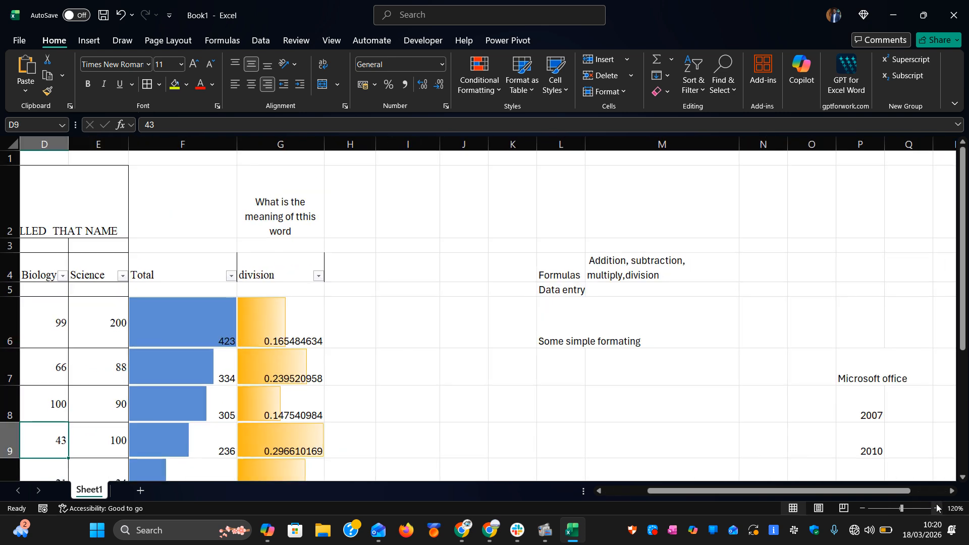
{"action": "scroll", "coordinate": [472, 459], "scroll_direction": "down", "scroll_amount": 2}
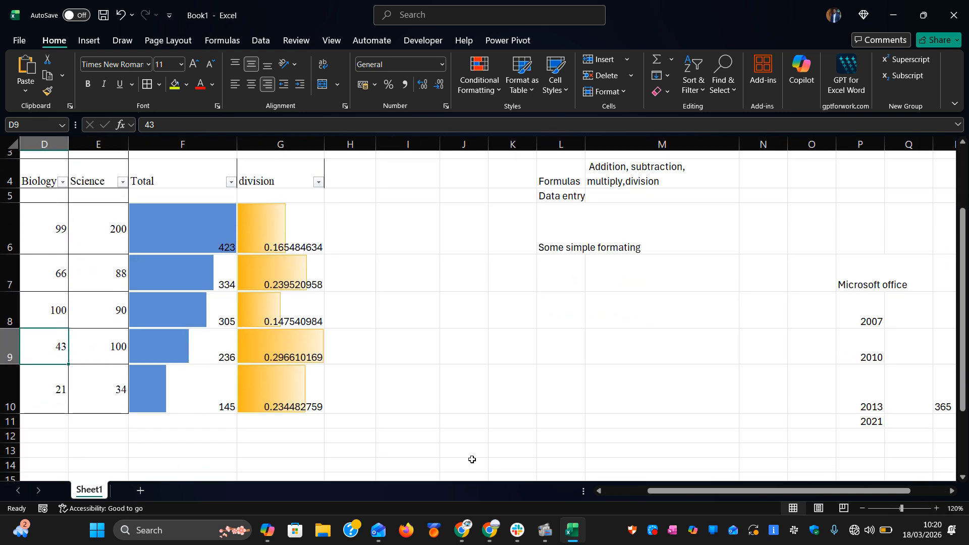
{"action": "scroll", "coordinate": [472, 459], "scroll_direction": "left", "scroll_amount": 3}
{"action": "scroll", "coordinate": [472, 459], "scroll_direction": "left", "scroll_amount": 1}
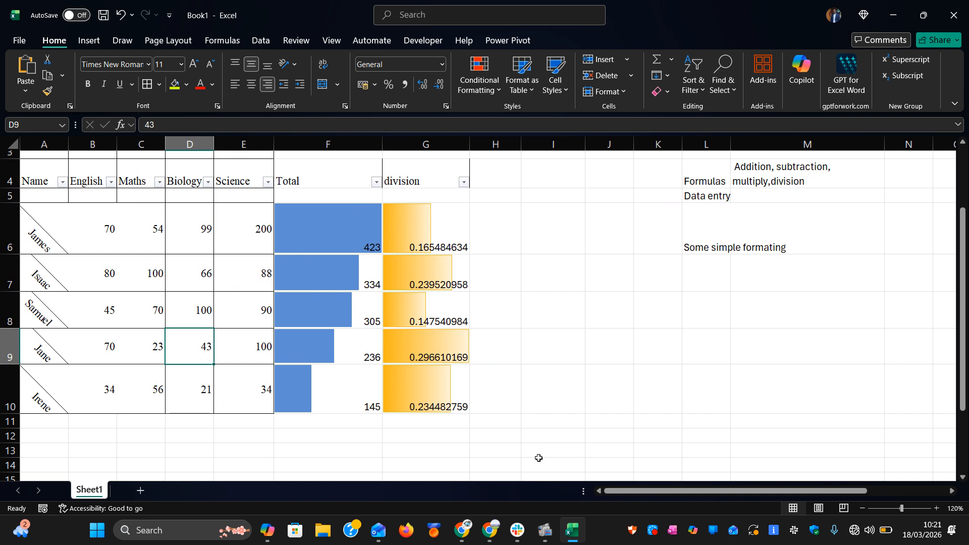
{"action": "mouse_move", "coordinate": [544, 529]}
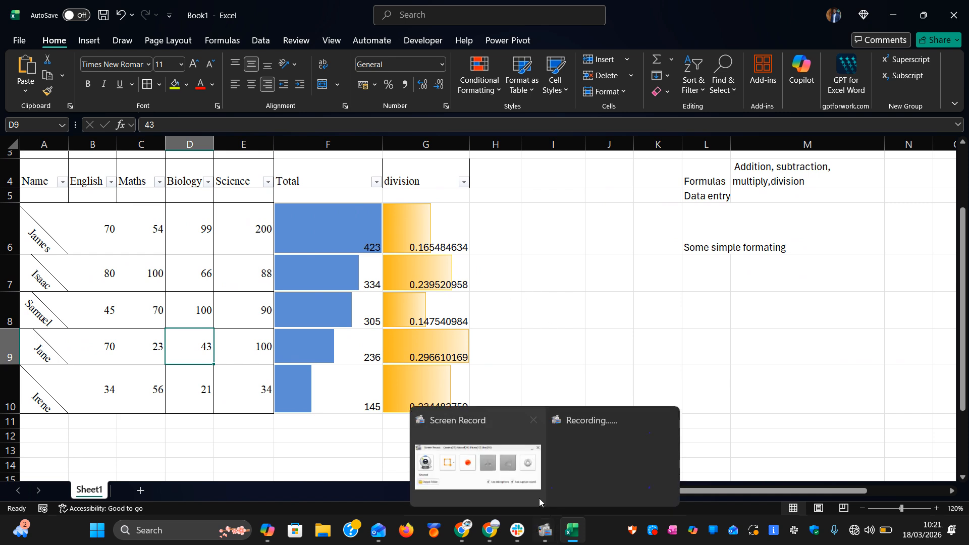